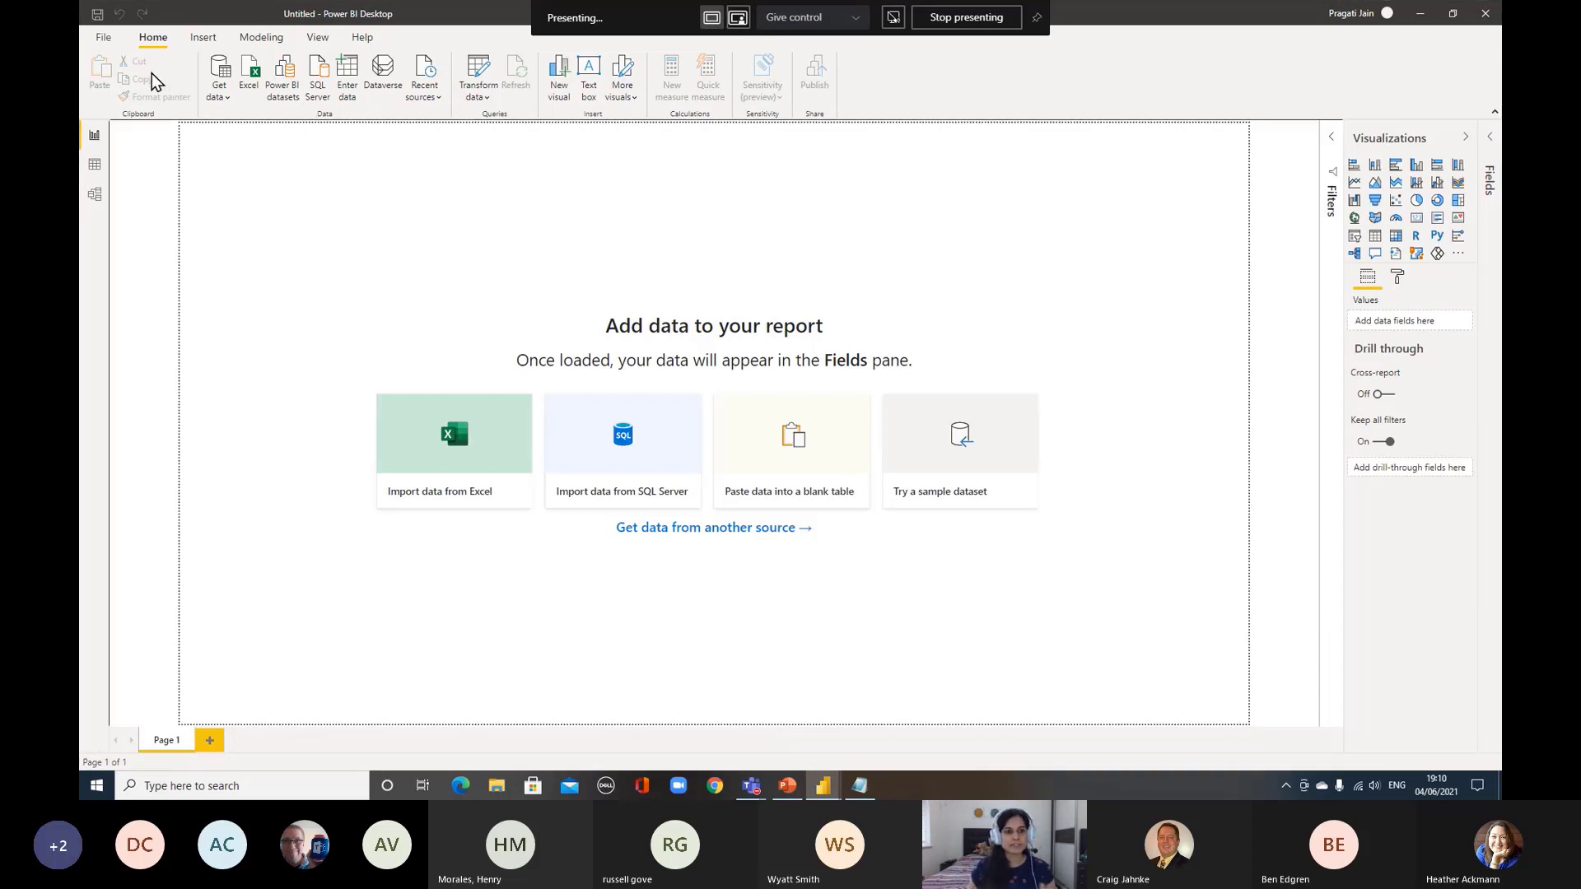
# Browse the full list of available data connectors, from file types such as Excel and Text/CSV to the database sources
pyautogui.click(225, 101)
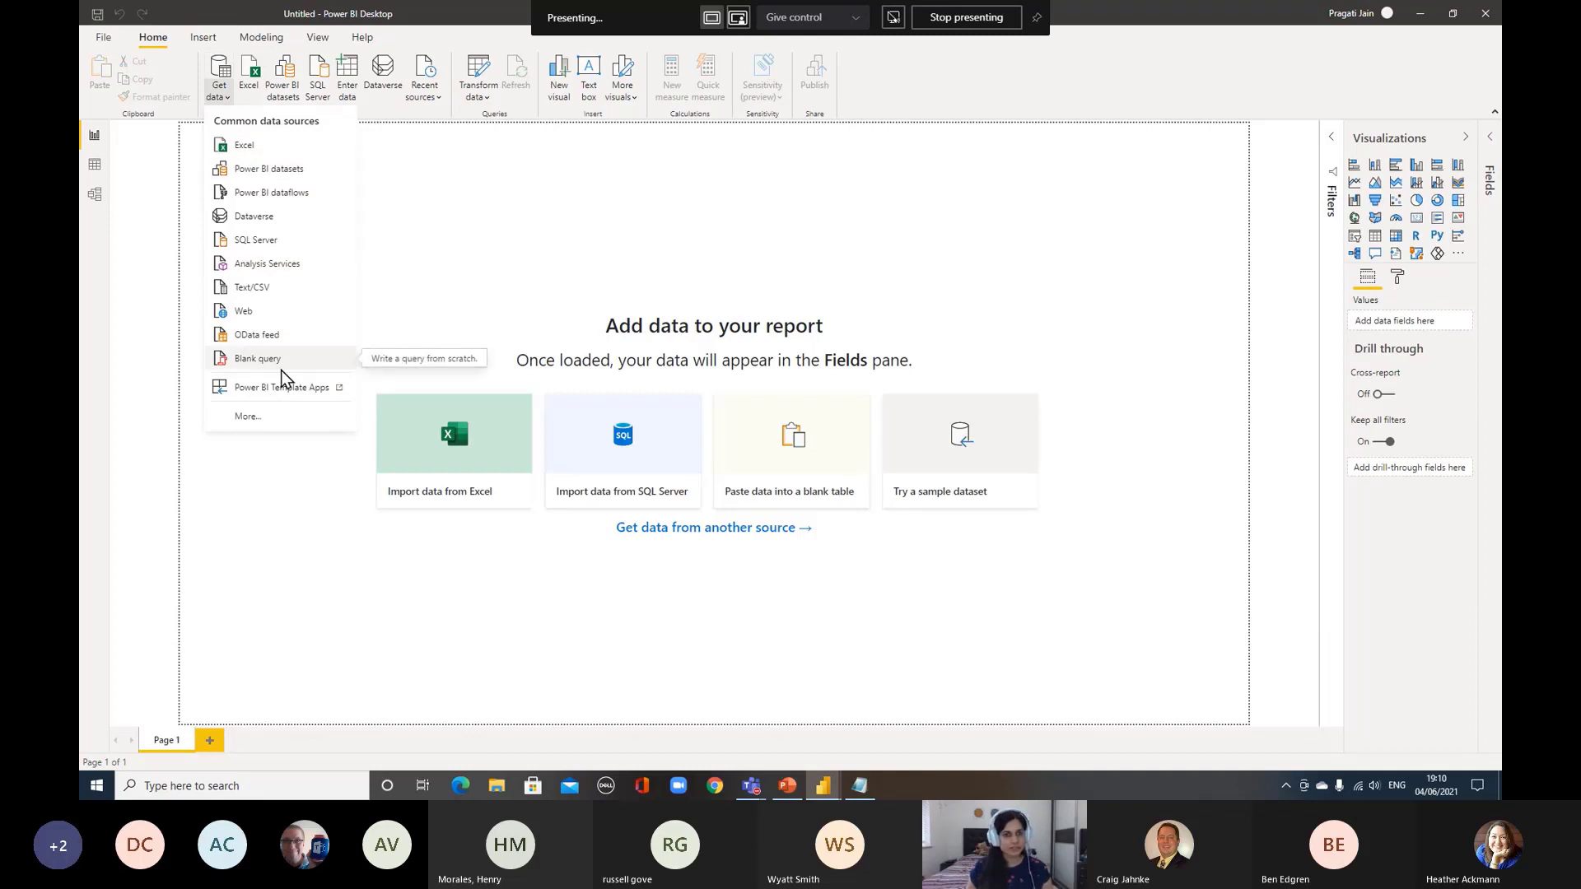
pyautogui.click(260, 414)
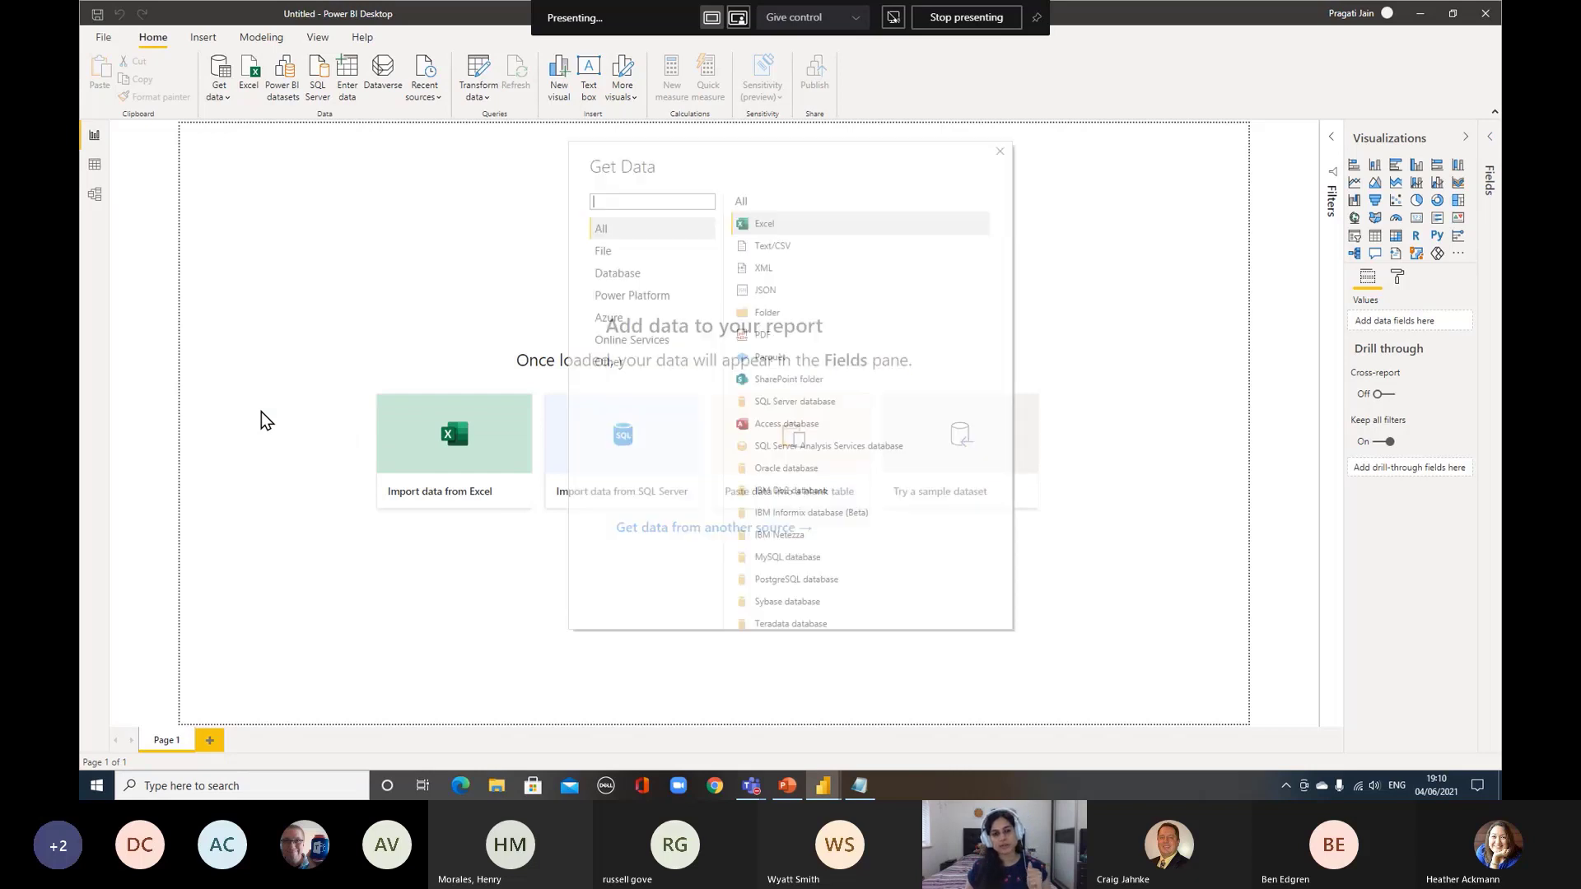
pyautogui.click(810, 225)
pyautogui.click(797, 250)
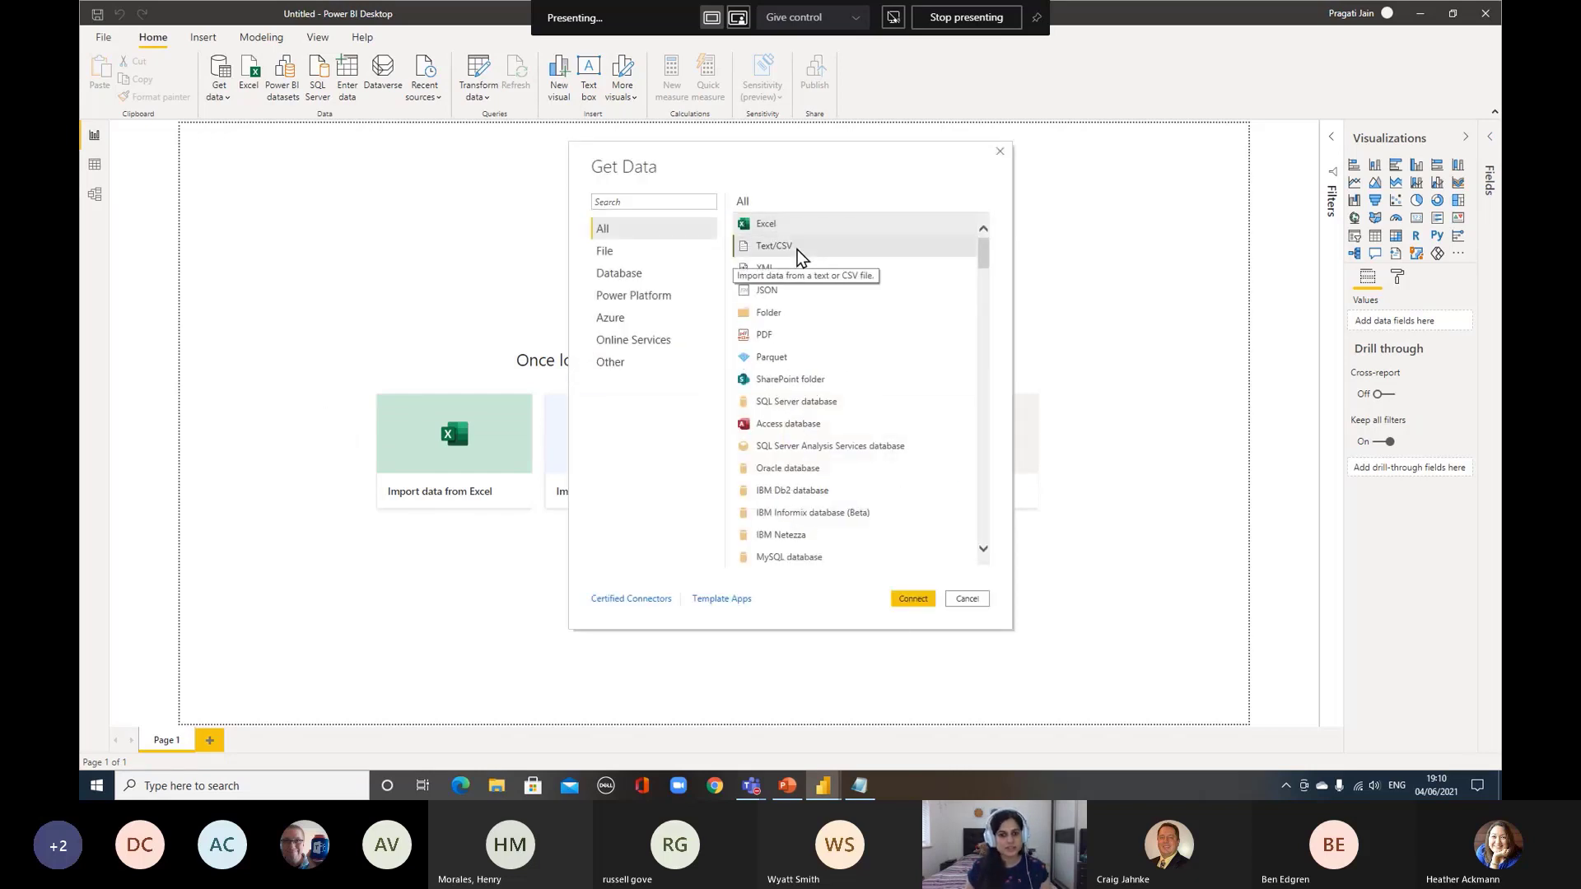
pyautogui.click(797, 362)
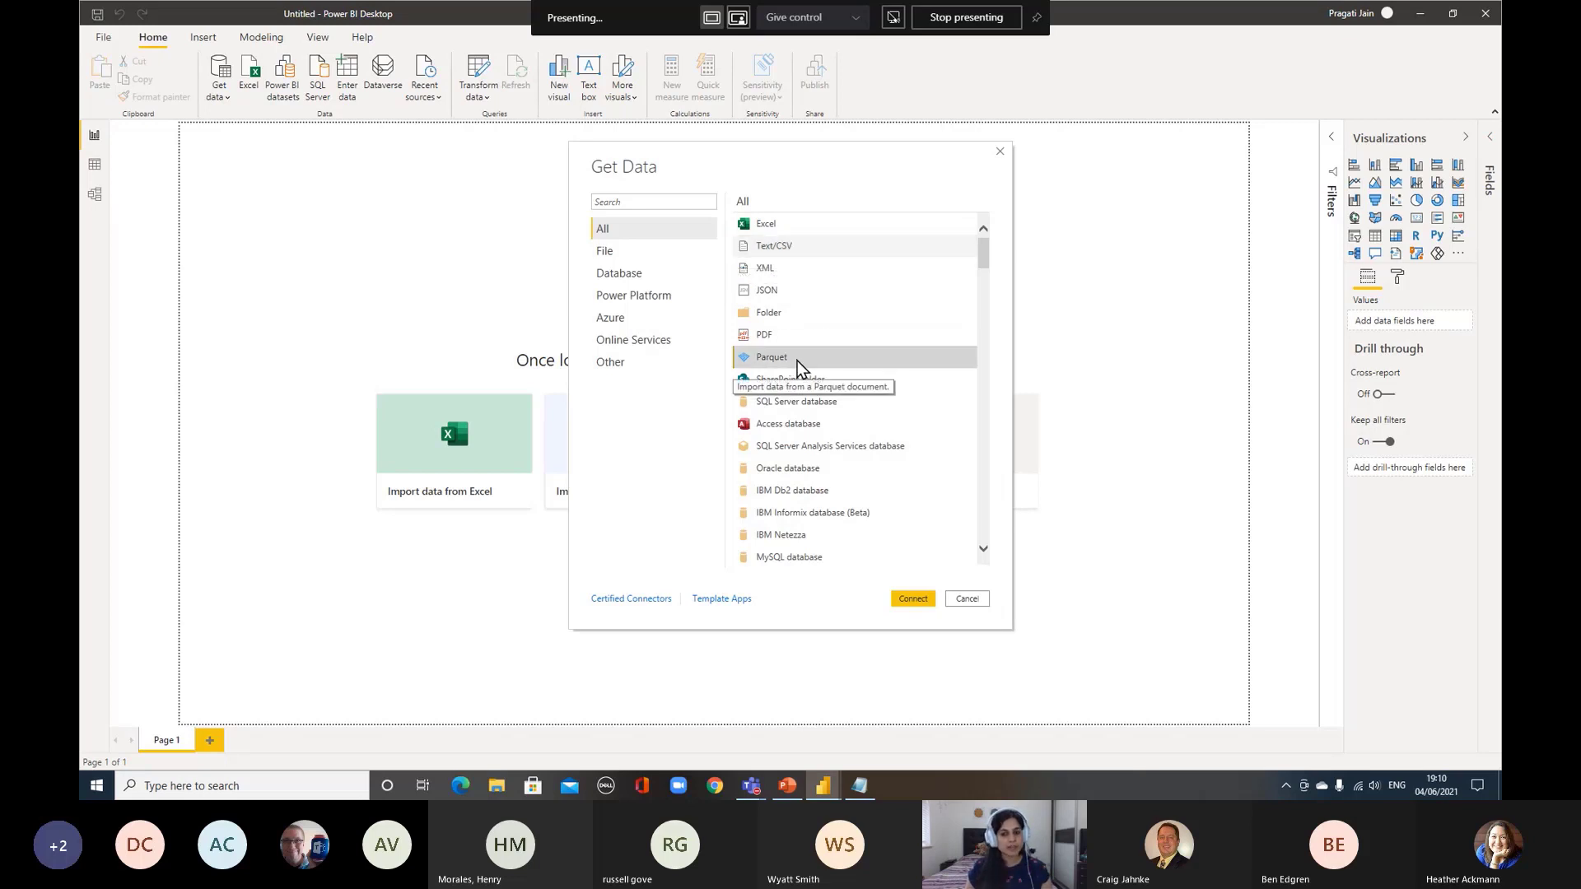
pyautogui.click(830, 382)
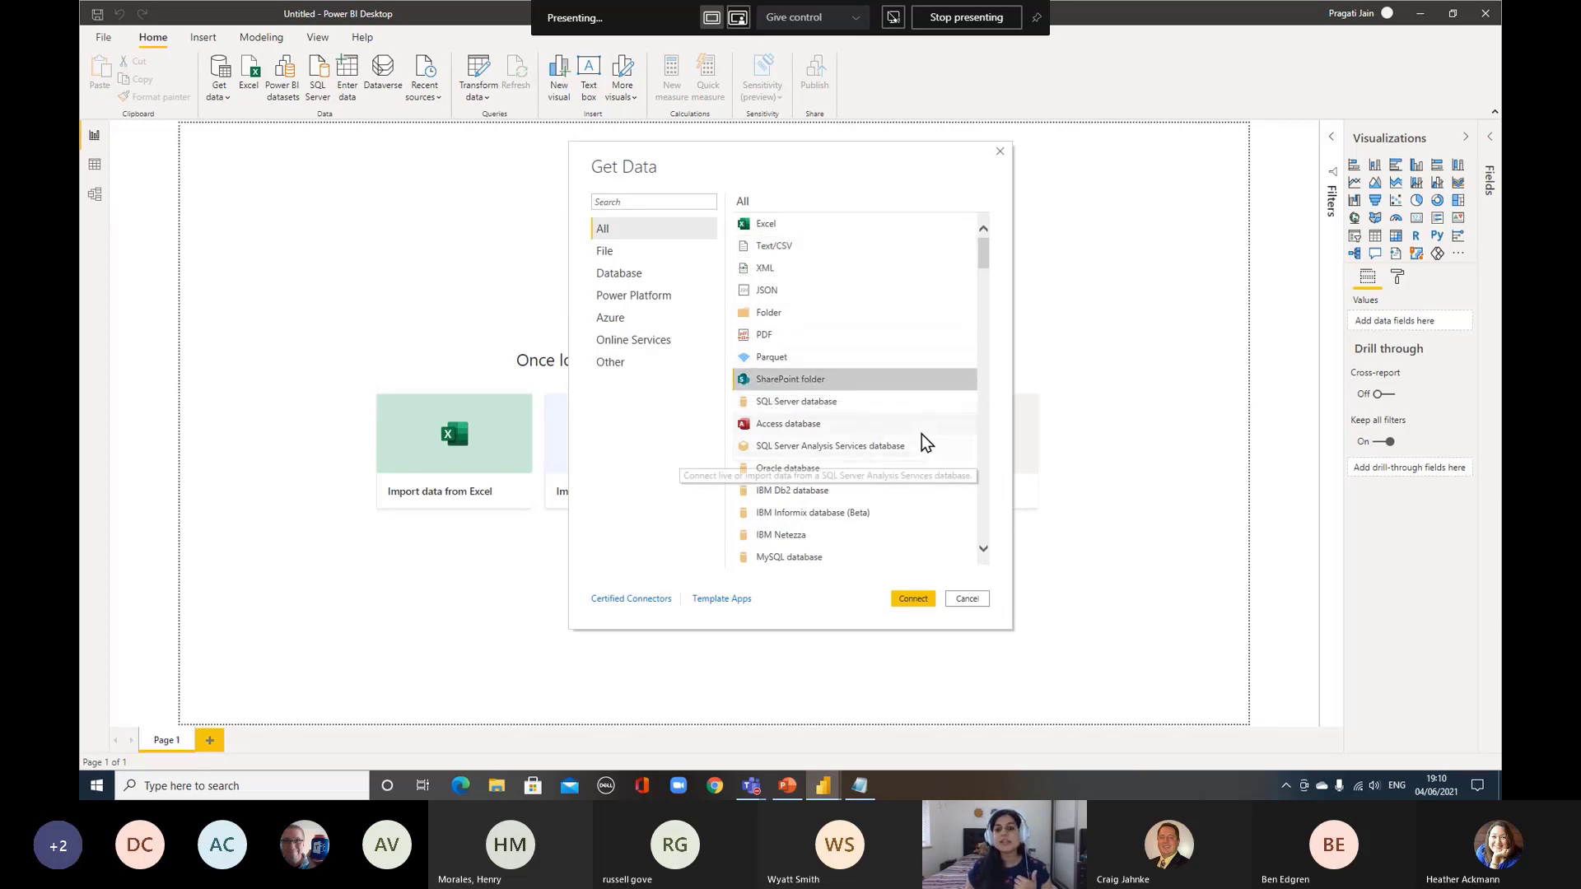
pyautogui.scroll(-1, 921, 433)
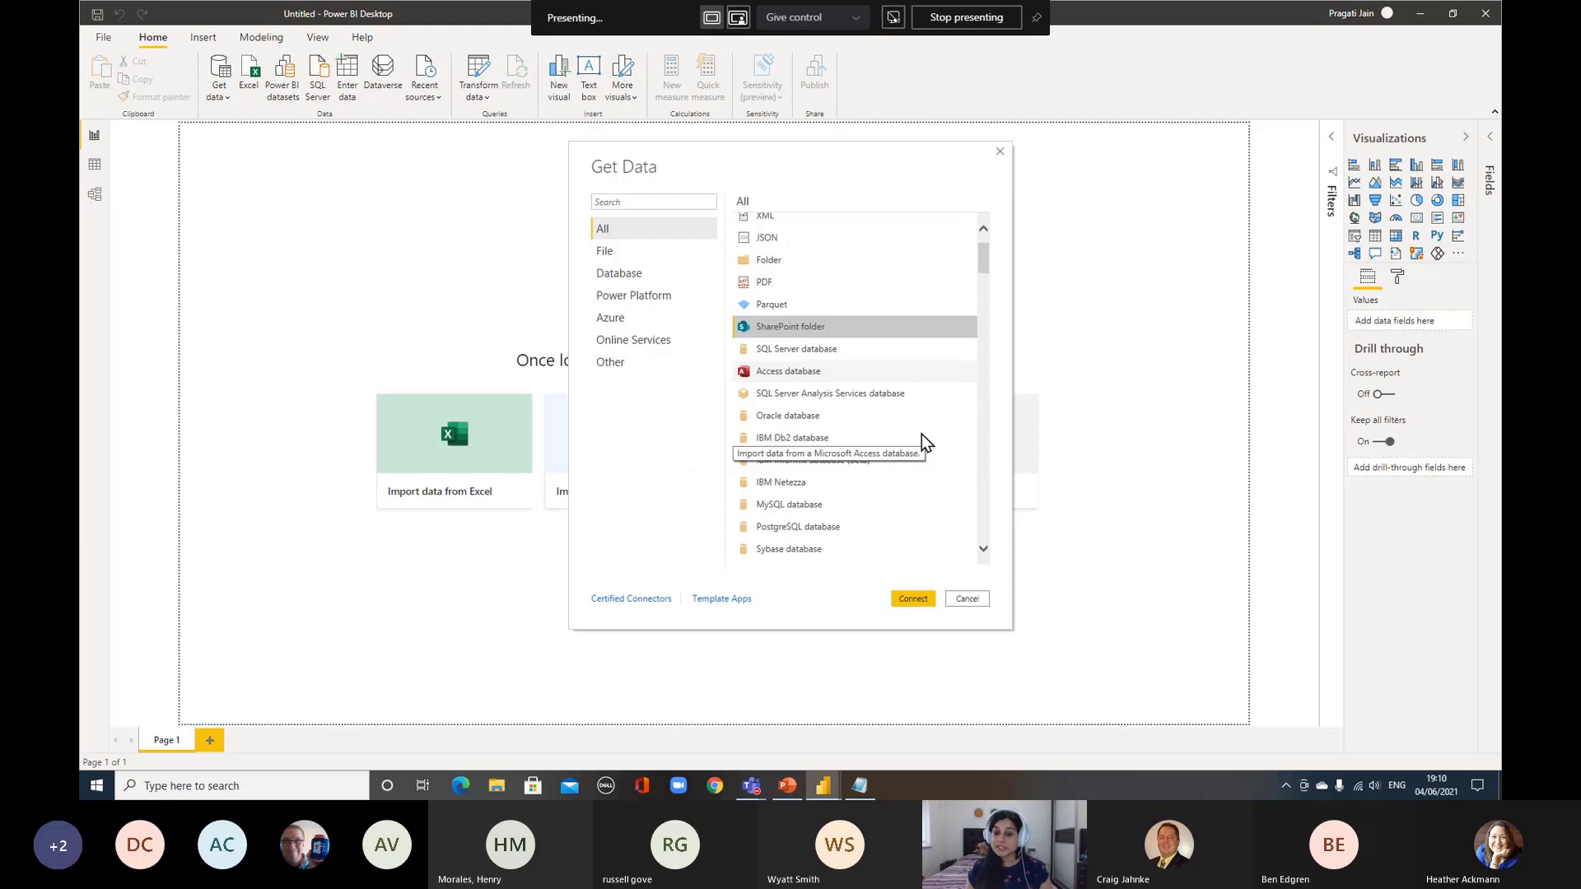
pyautogui.click(852, 352)
pyautogui.click(826, 419)
pyautogui.scroll(-2, 945, 456)
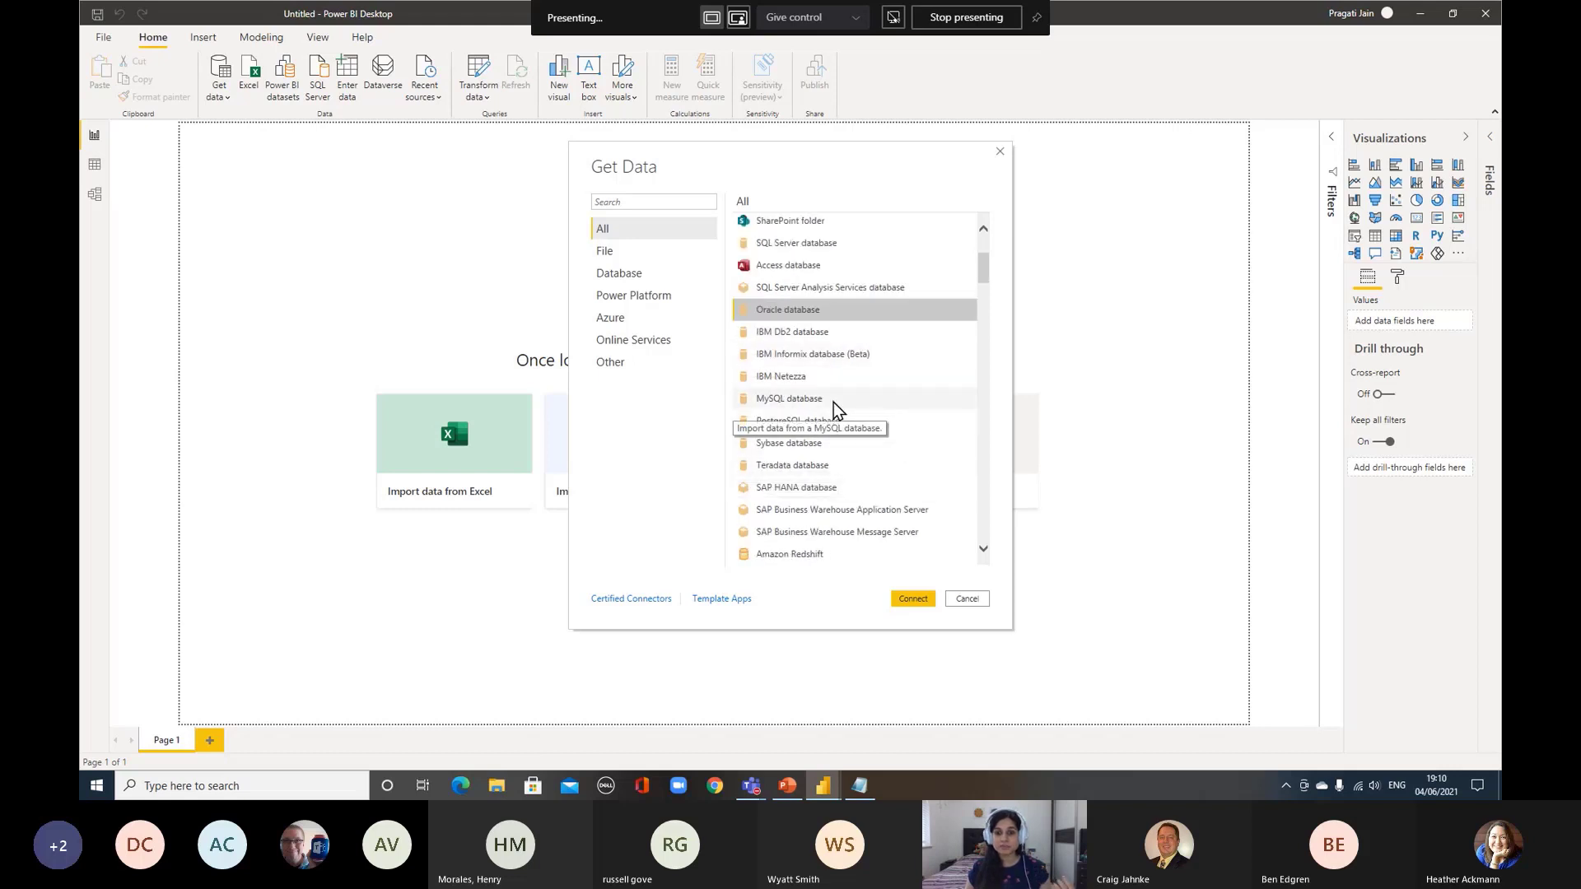
pyautogui.click(833, 401)
pyautogui.click(830, 424)
pyautogui.scroll(-3, 875, 472)
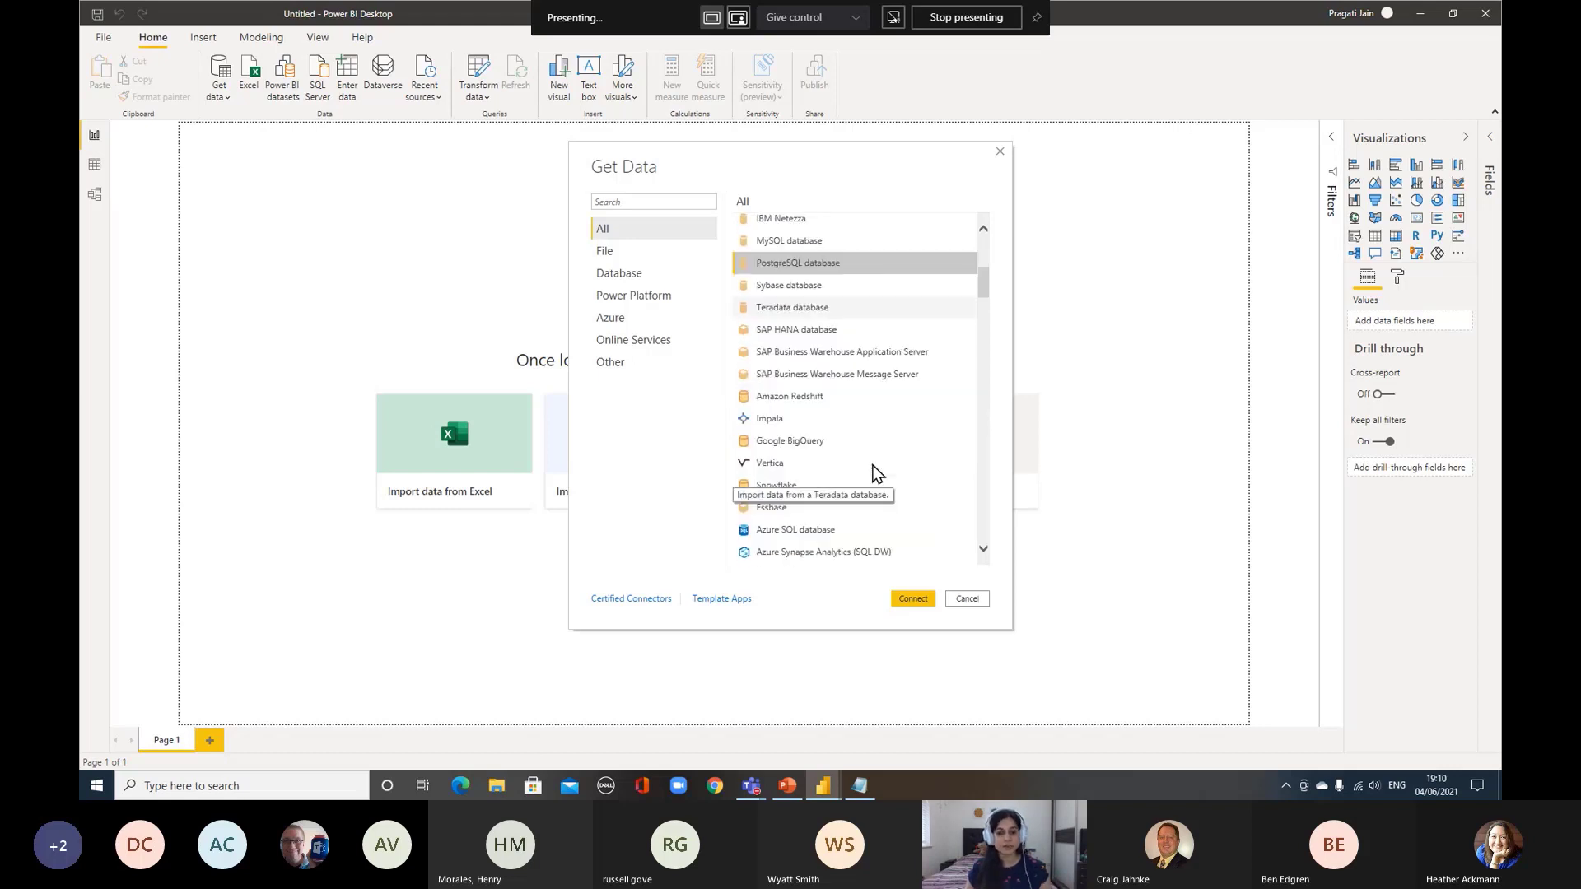
pyautogui.scroll(6, 875, 472)
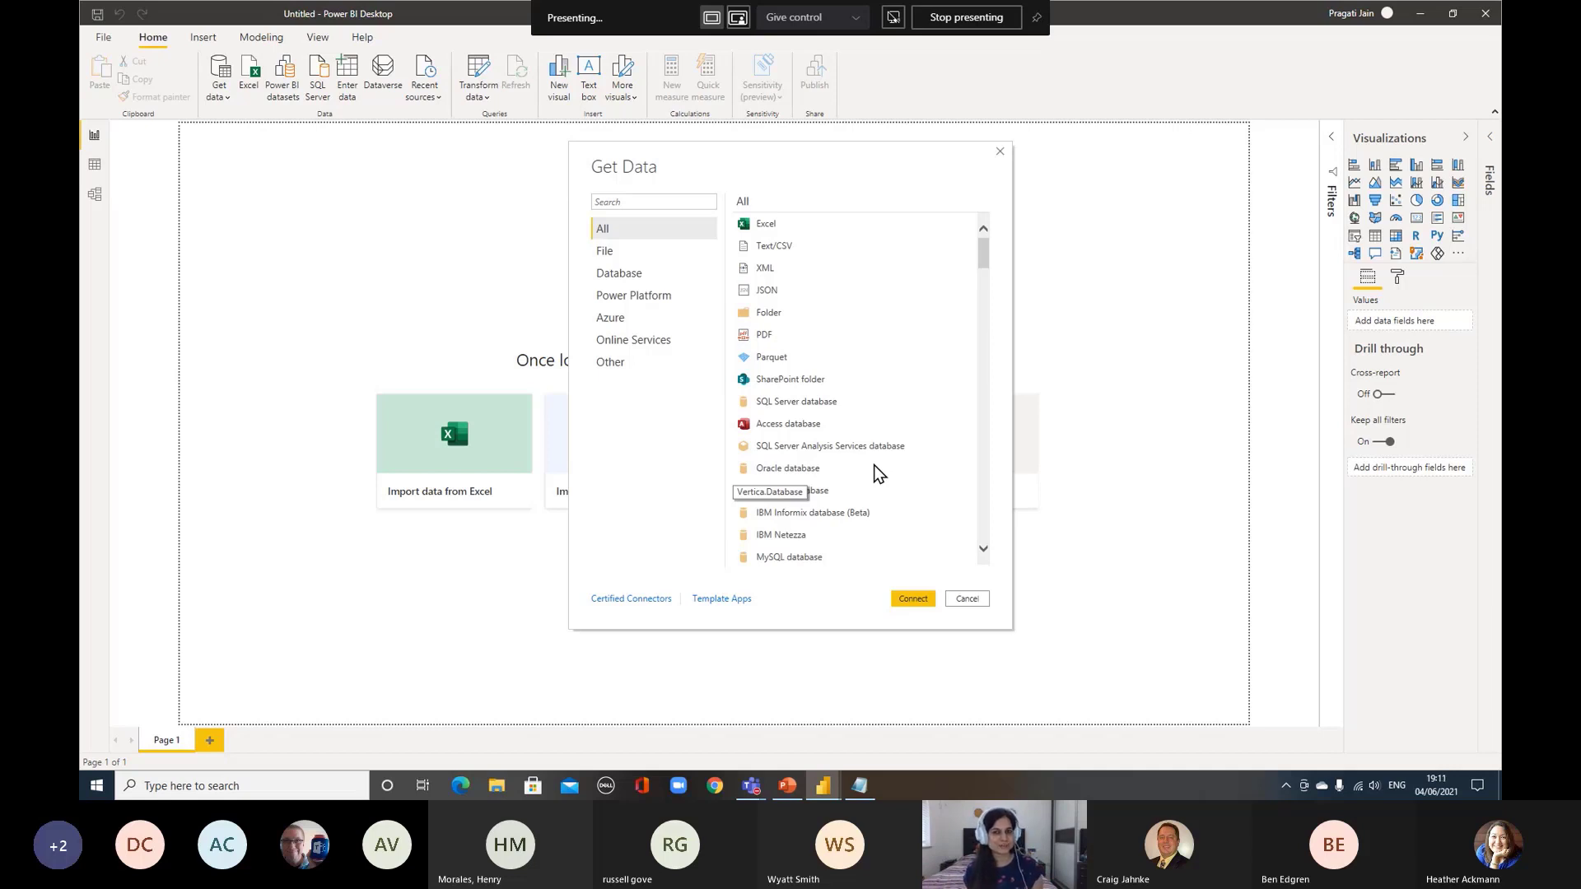
# Connect to the travel_insurance file in the DataAnalysisUsingPBI > M365Chicago folder using the Text/CSV connector
pyautogui.click(792, 245)
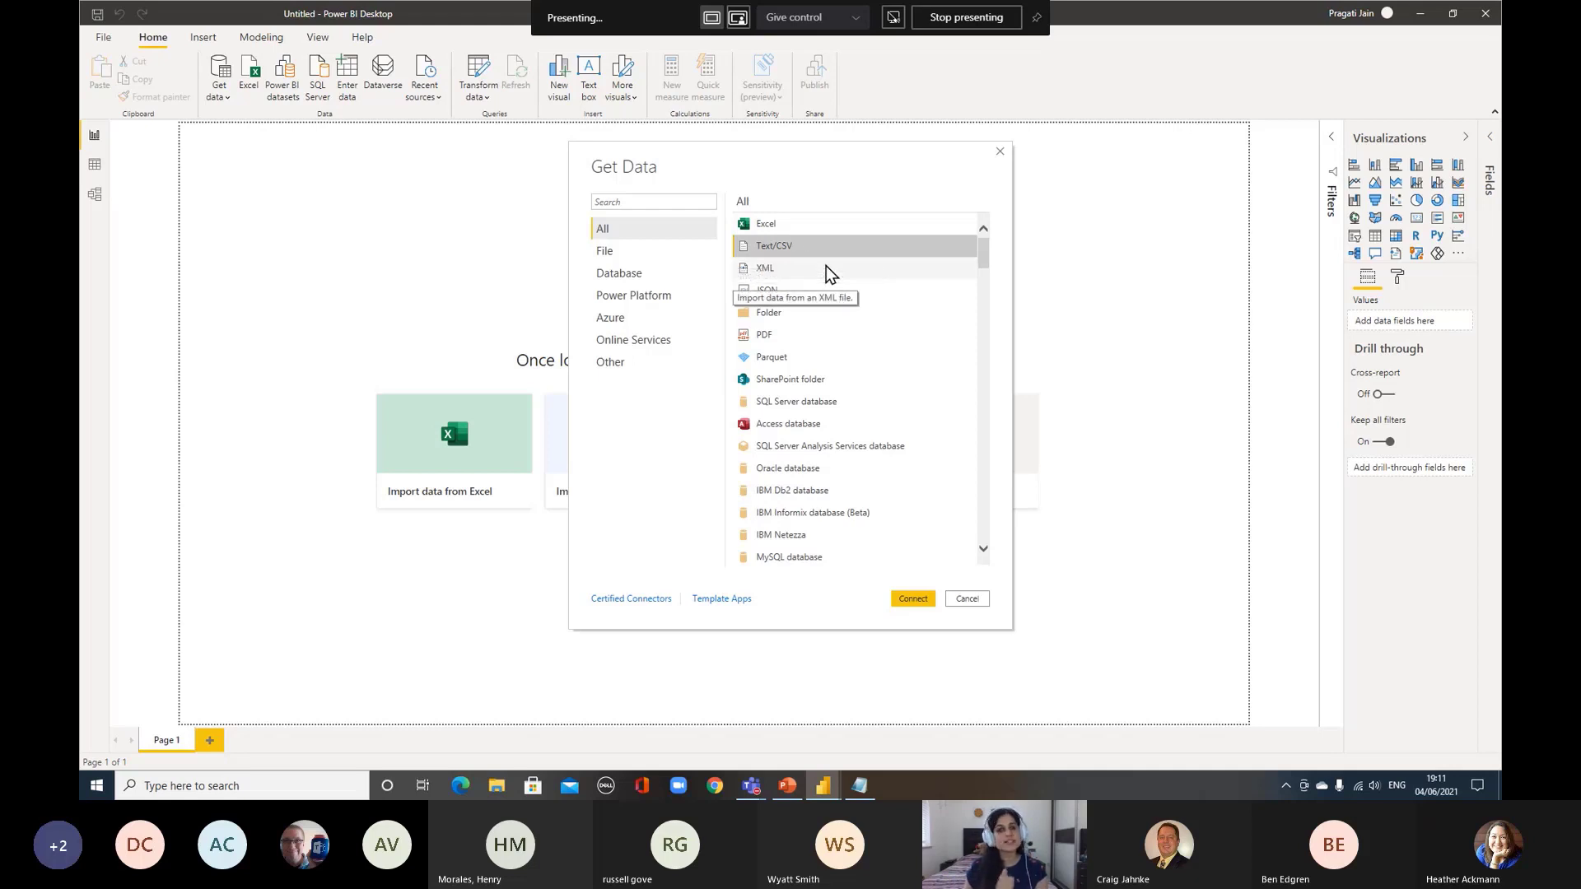
pyautogui.click(902, 598)
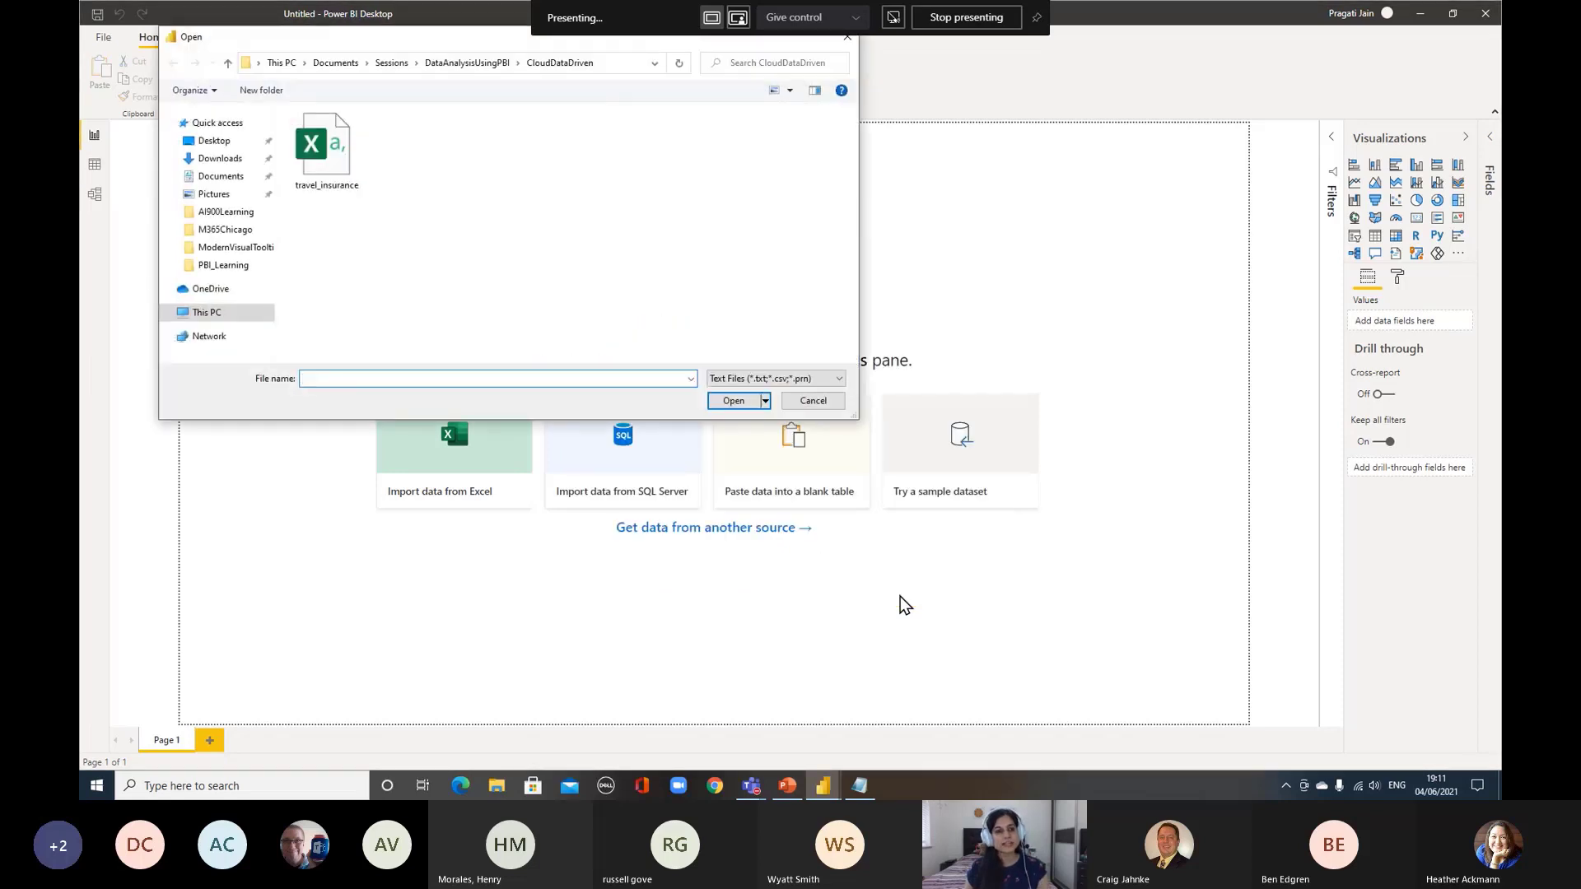
pyautogui.click(441, 66)
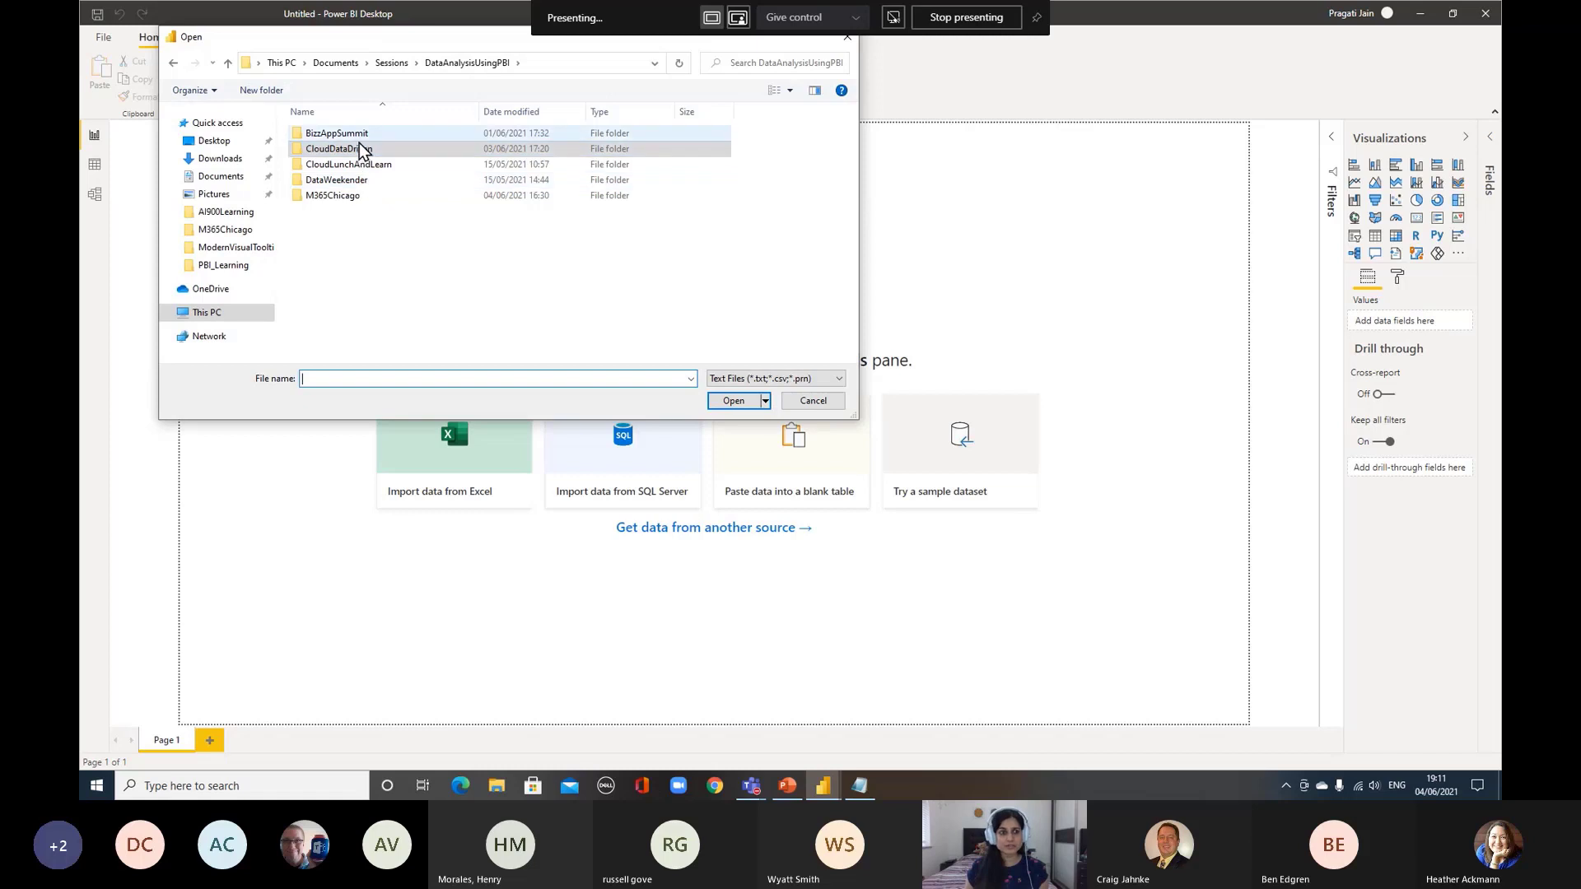
pyautogui.doubleClick(363, 196)
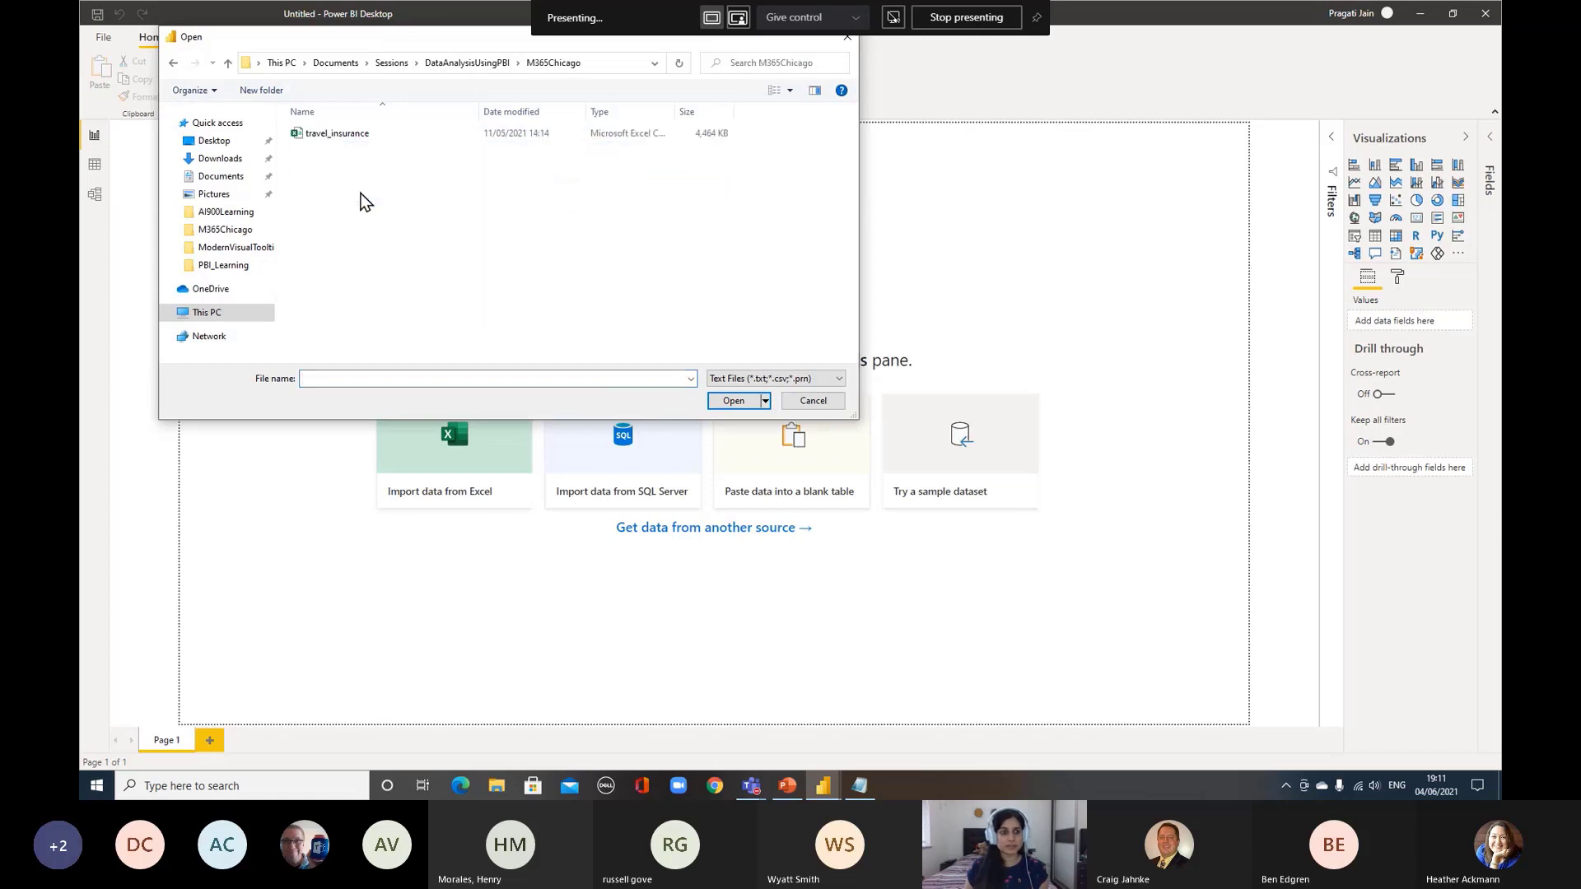
pyautogui.click(363, 140)
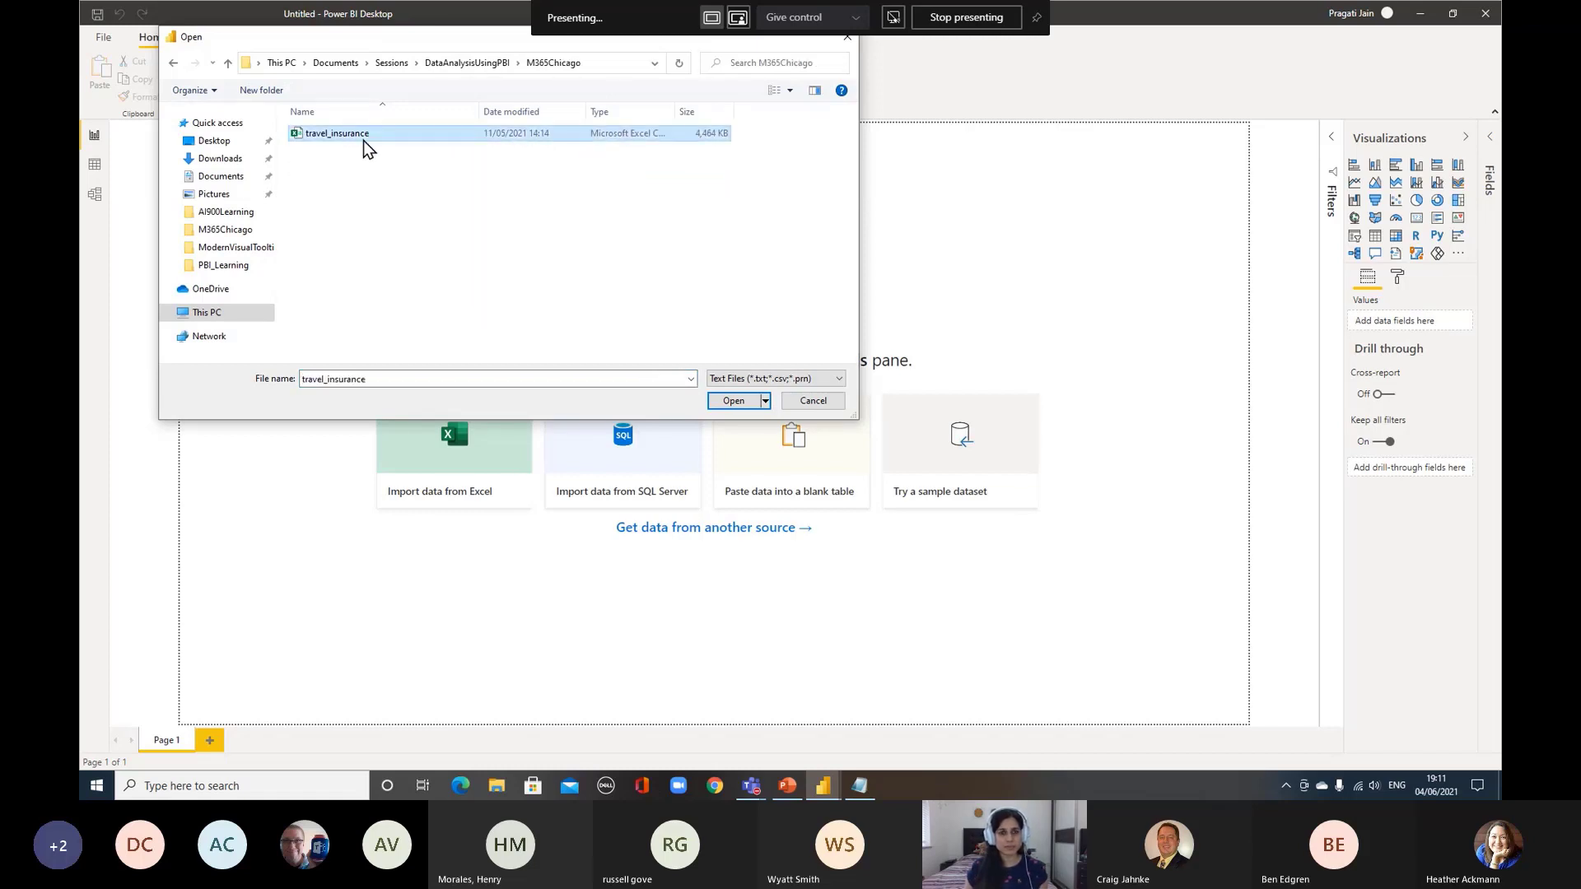
pyautogui.click(733, 401)
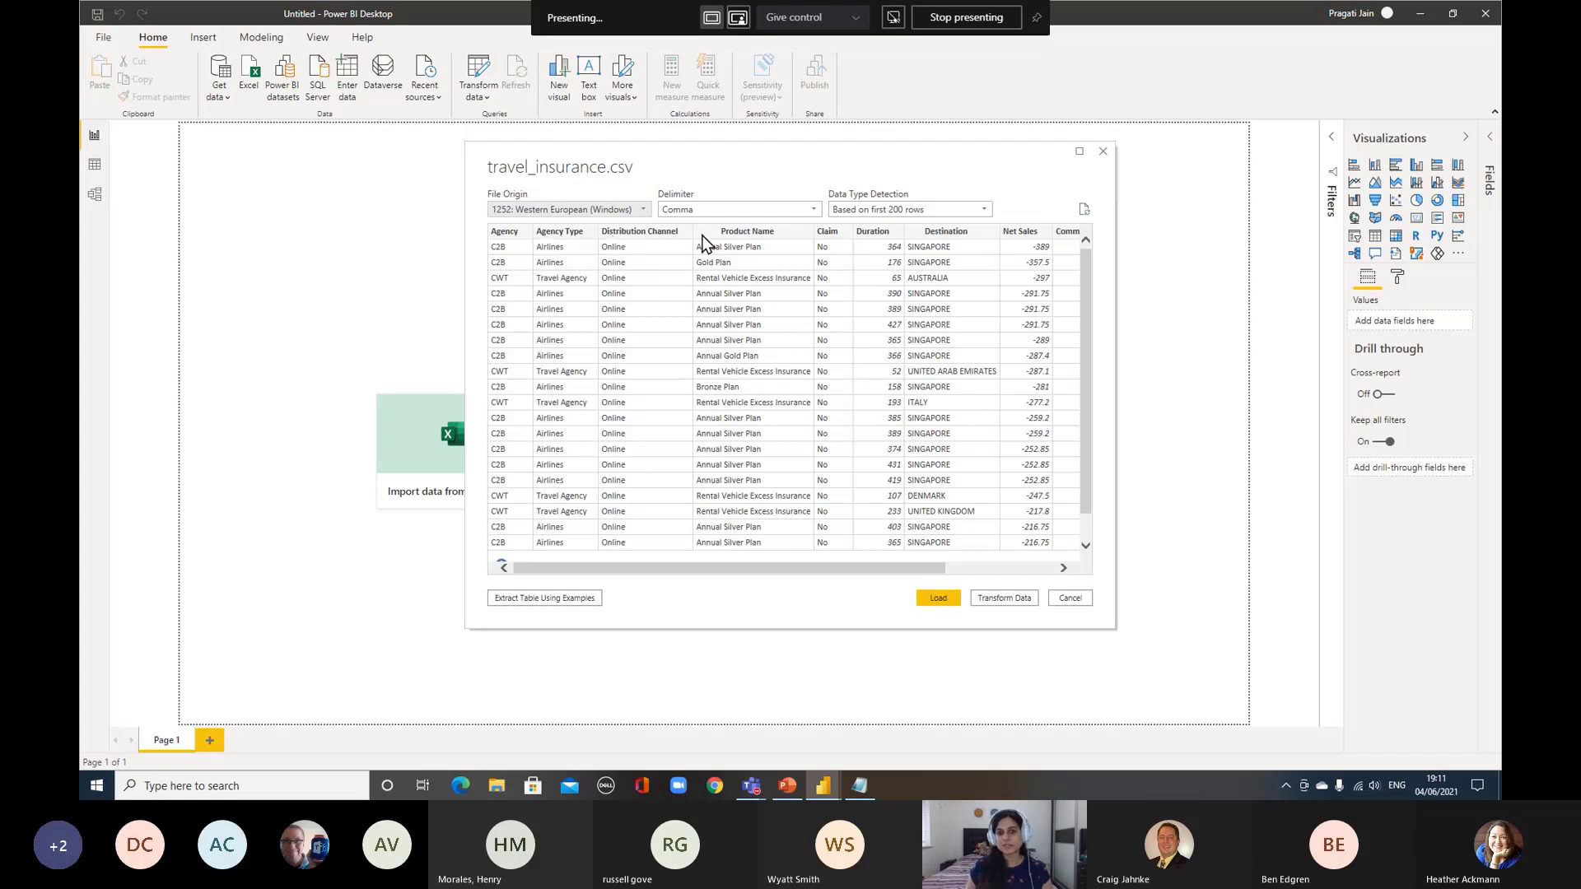
# Review all columns in the travel_insurance preview, load the table and expand its field list
pyautogui.moveTo(875, 579); pyautogui.dragTo(1007, 564)
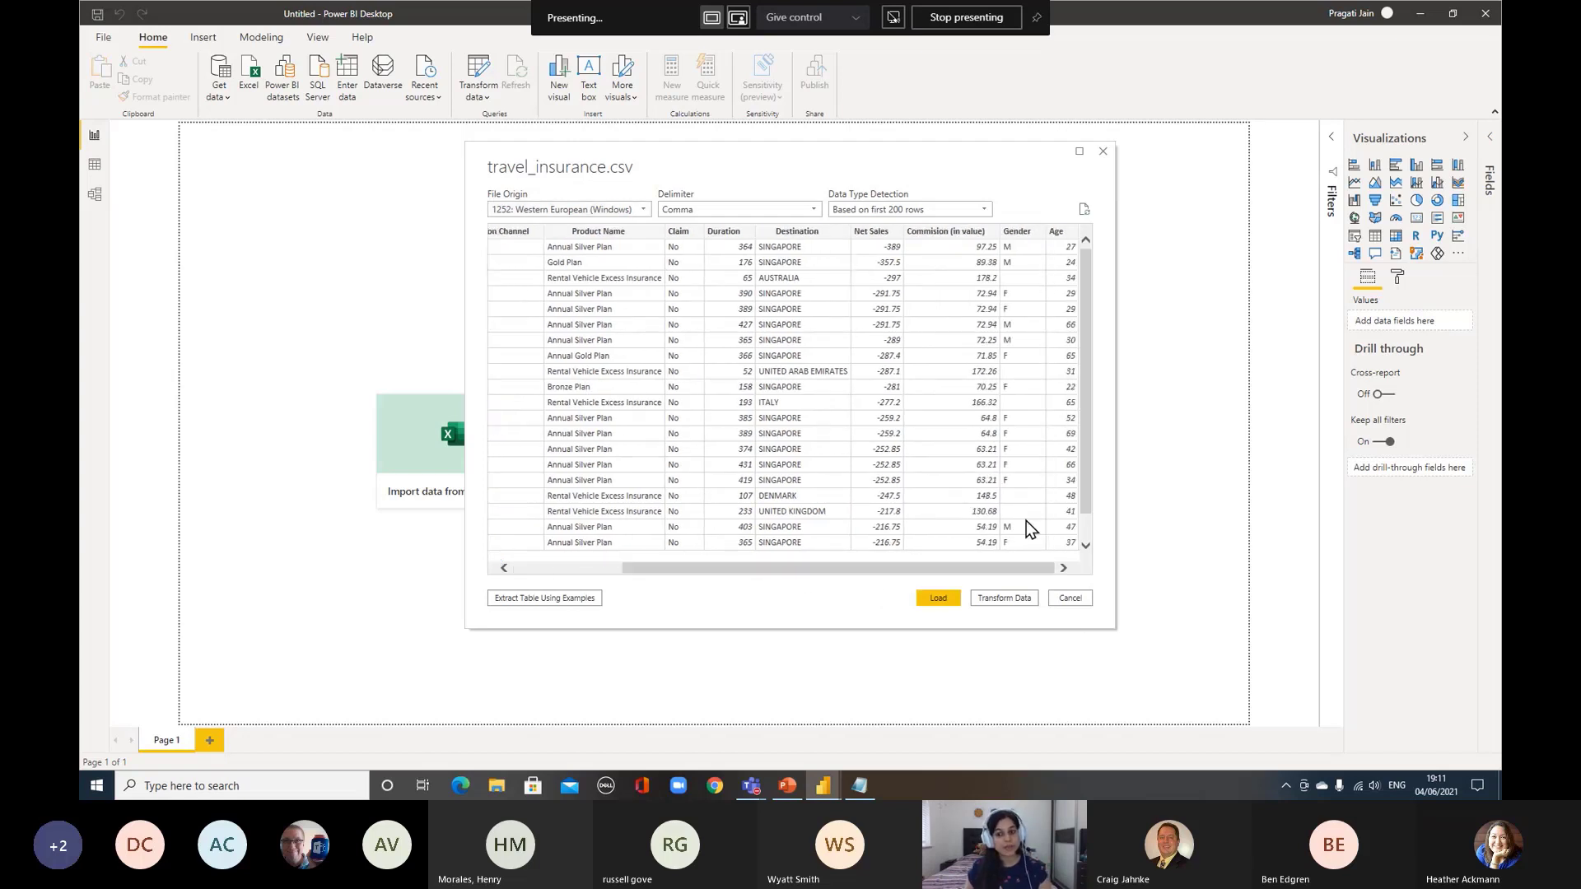
pyautogui.moveTo(963, 568); pyautogui.dragTo(680, 566)
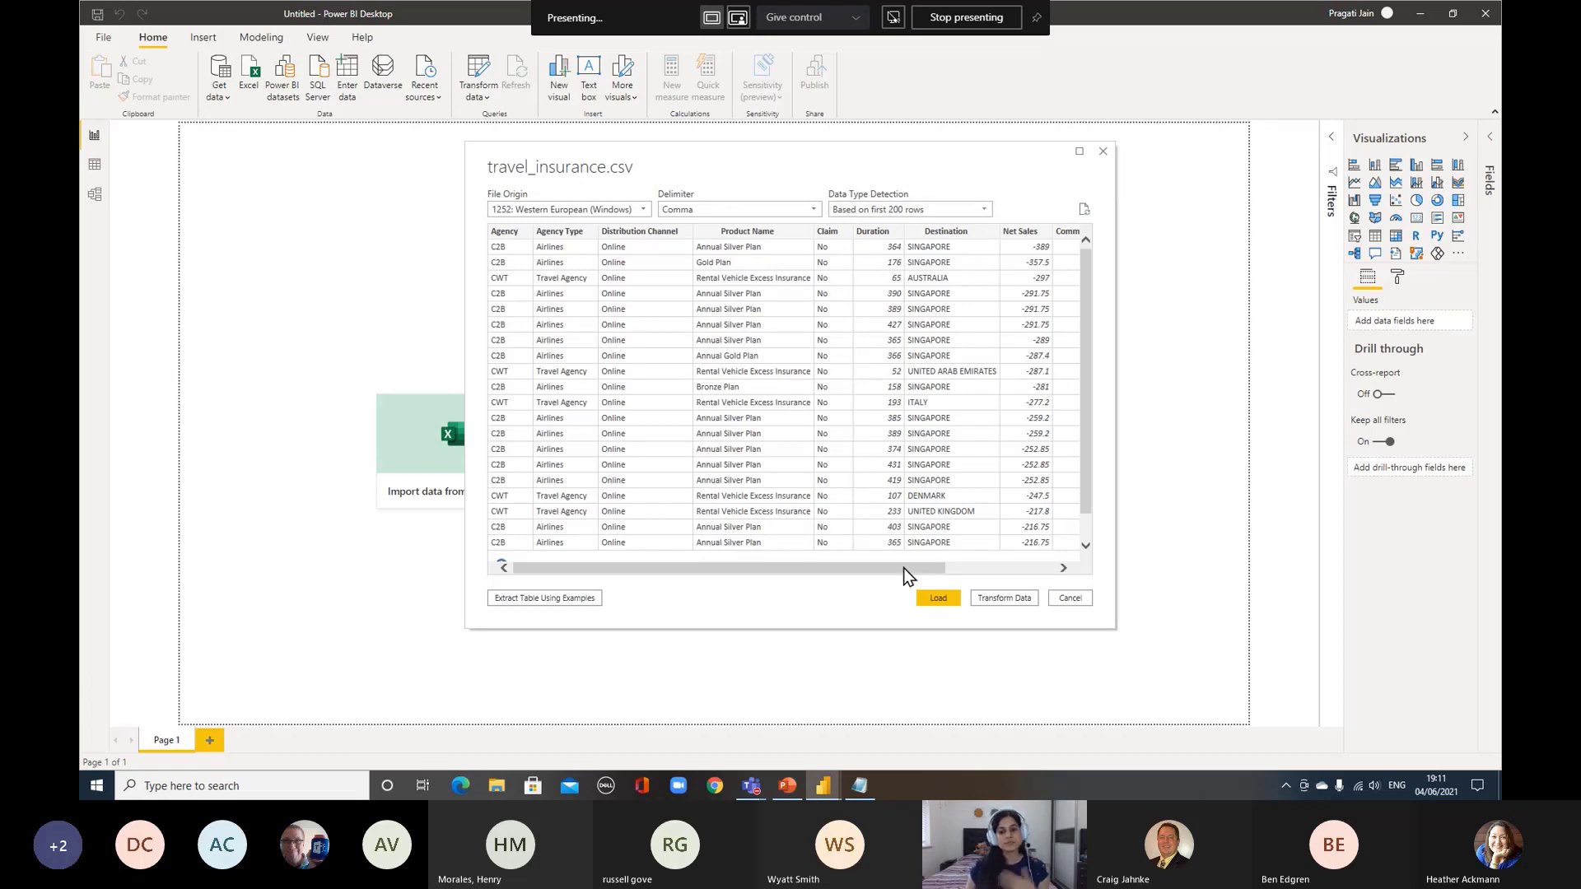
pyautogui.click(935, 597)
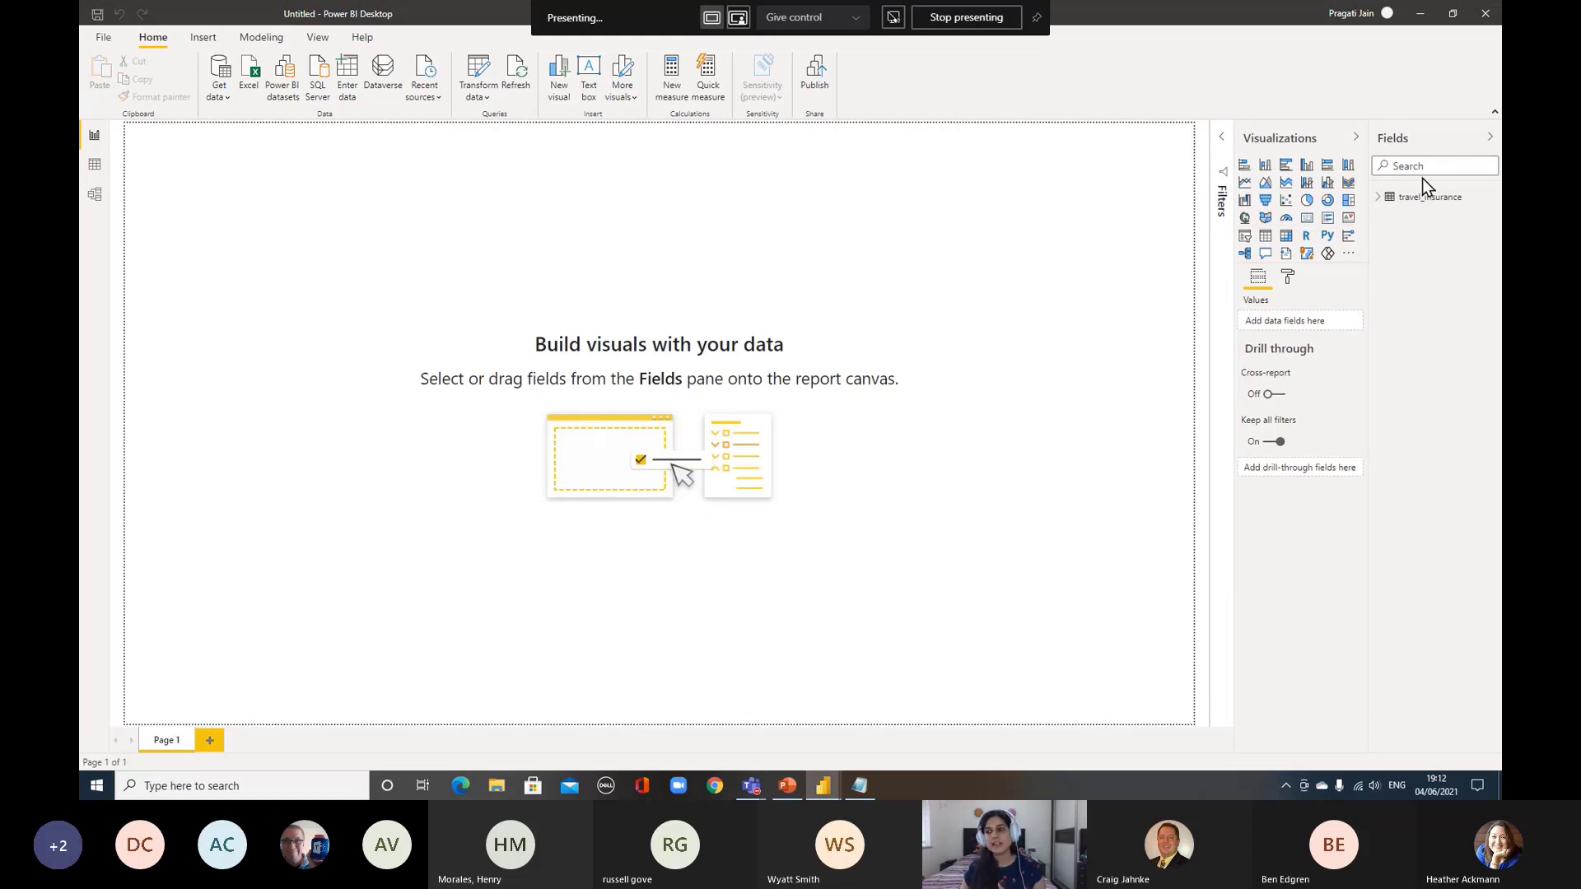
pyautogui.click(1384, 201)
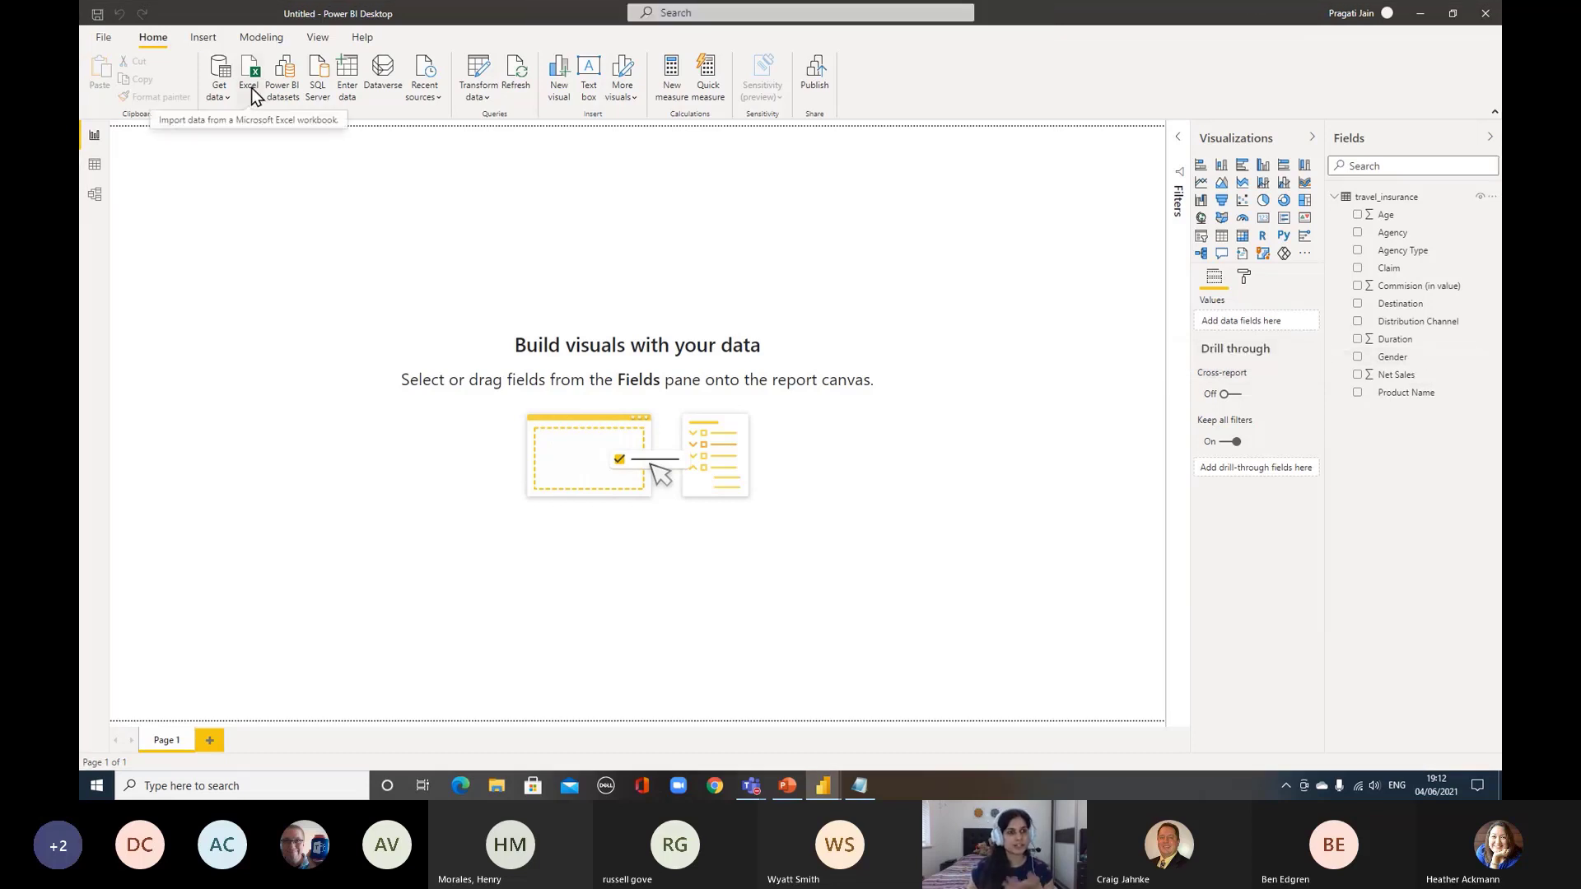
# Load the plane_accidents sheet from the plane_accidents Excel workbook and expand its fields, widening the field list to show full names
pyautogui.click(222, 97)
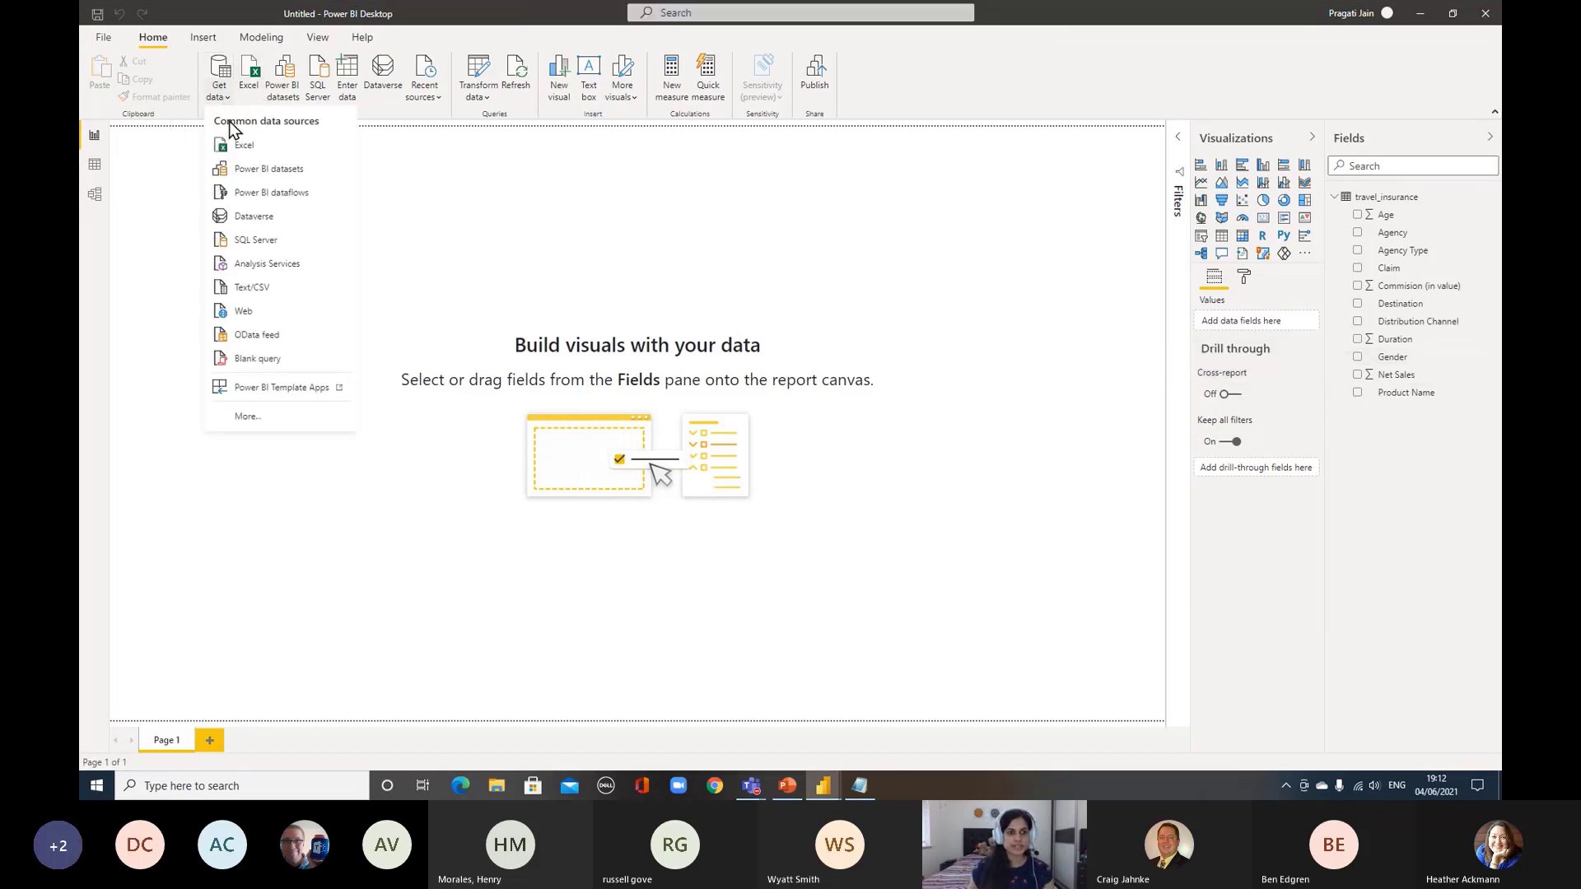
pyautogui.click(243, 144)
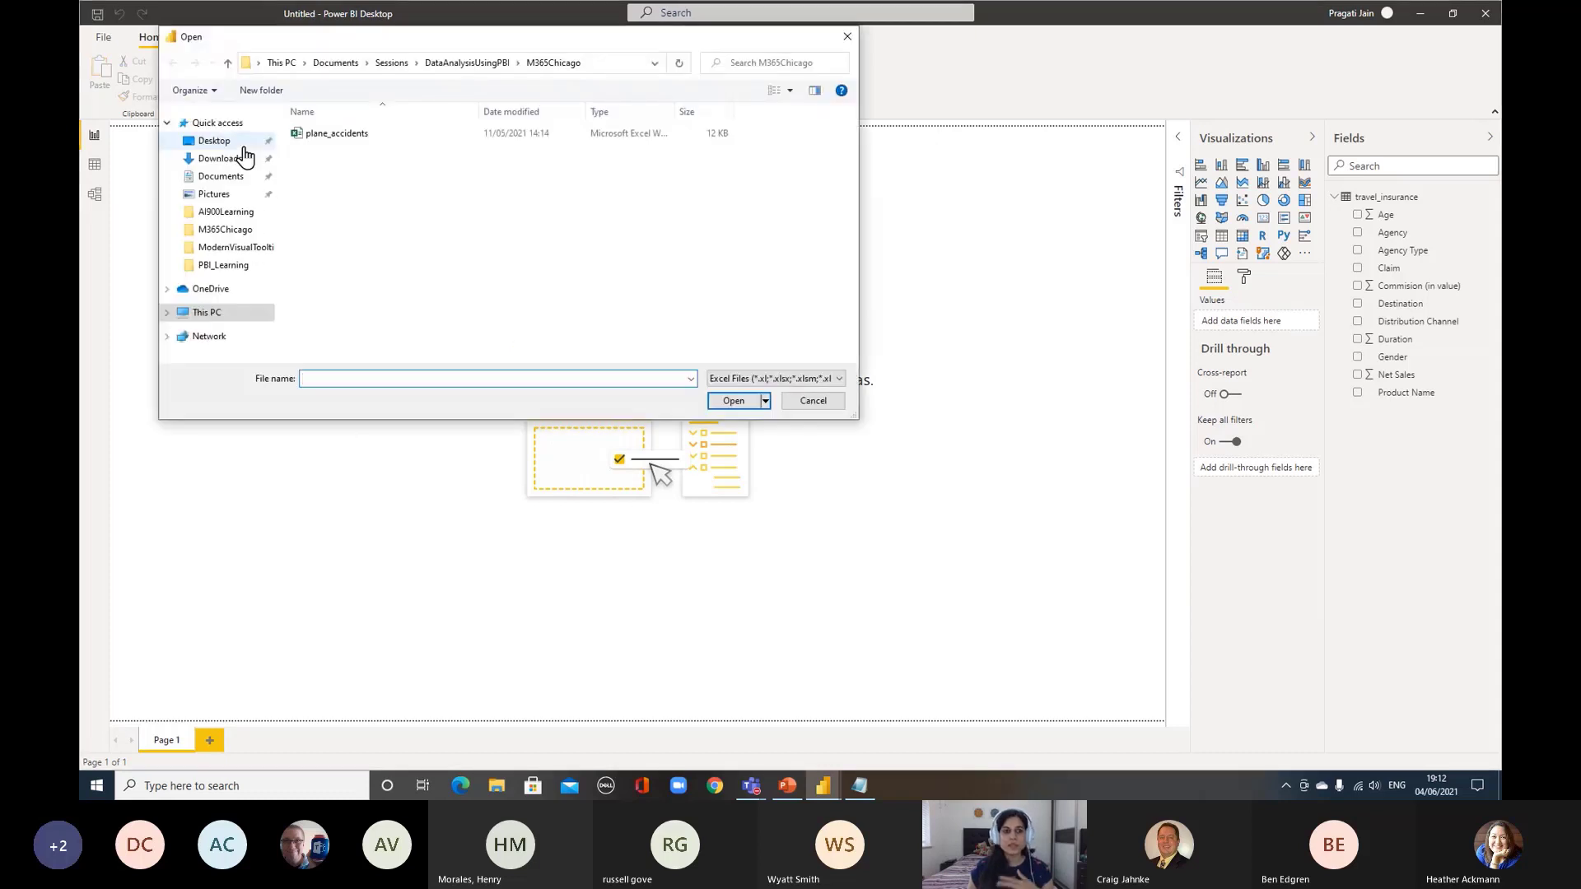
pyautogui.click(323, 136)
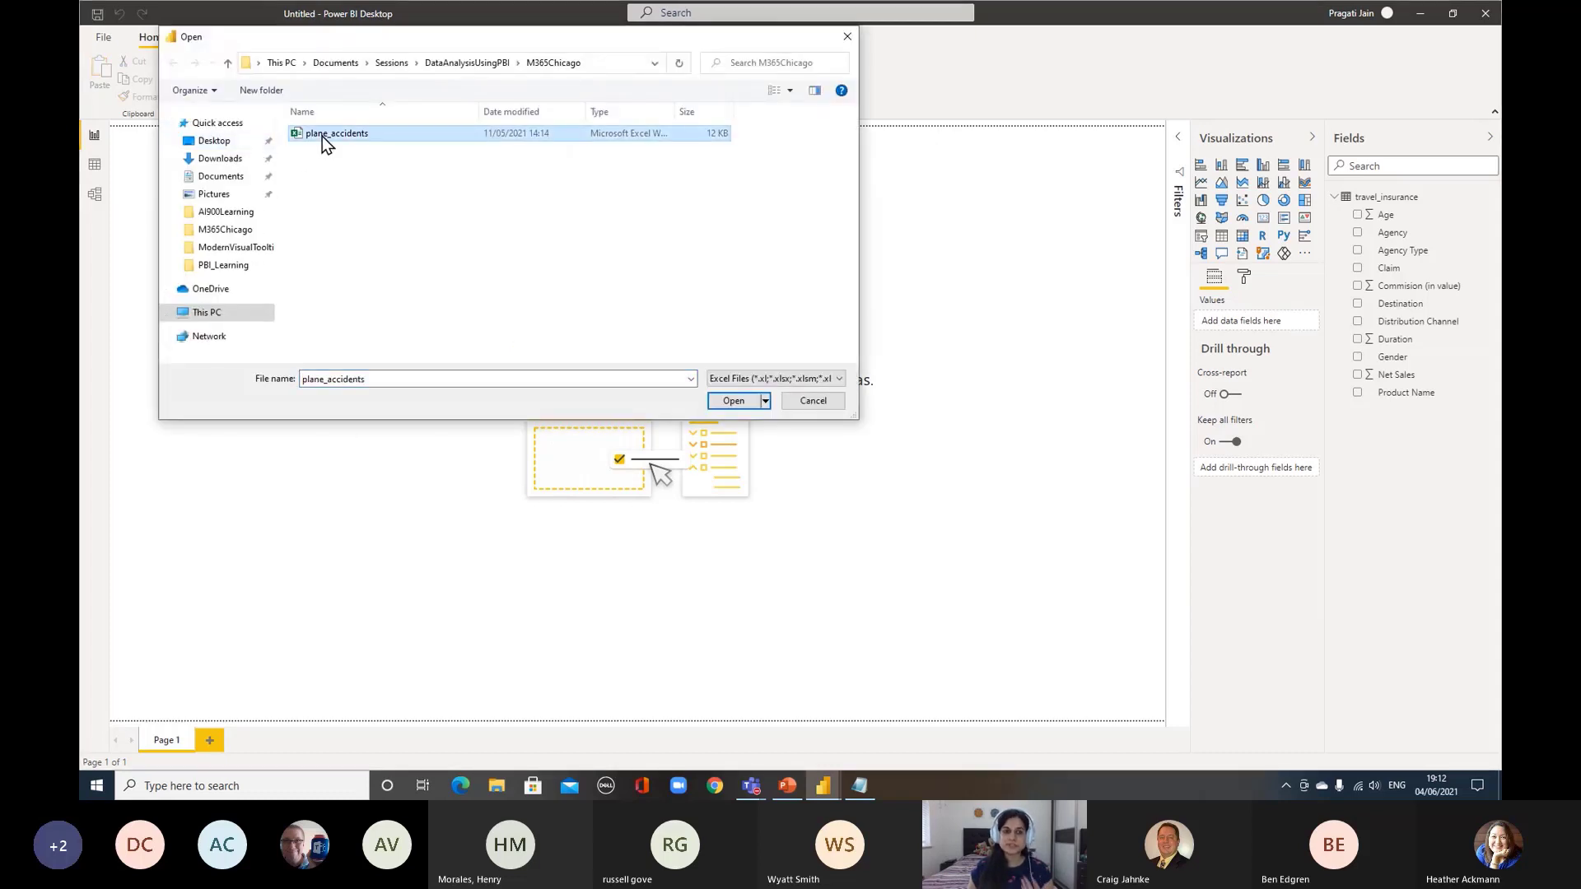
pyautogui.click(732, 400)
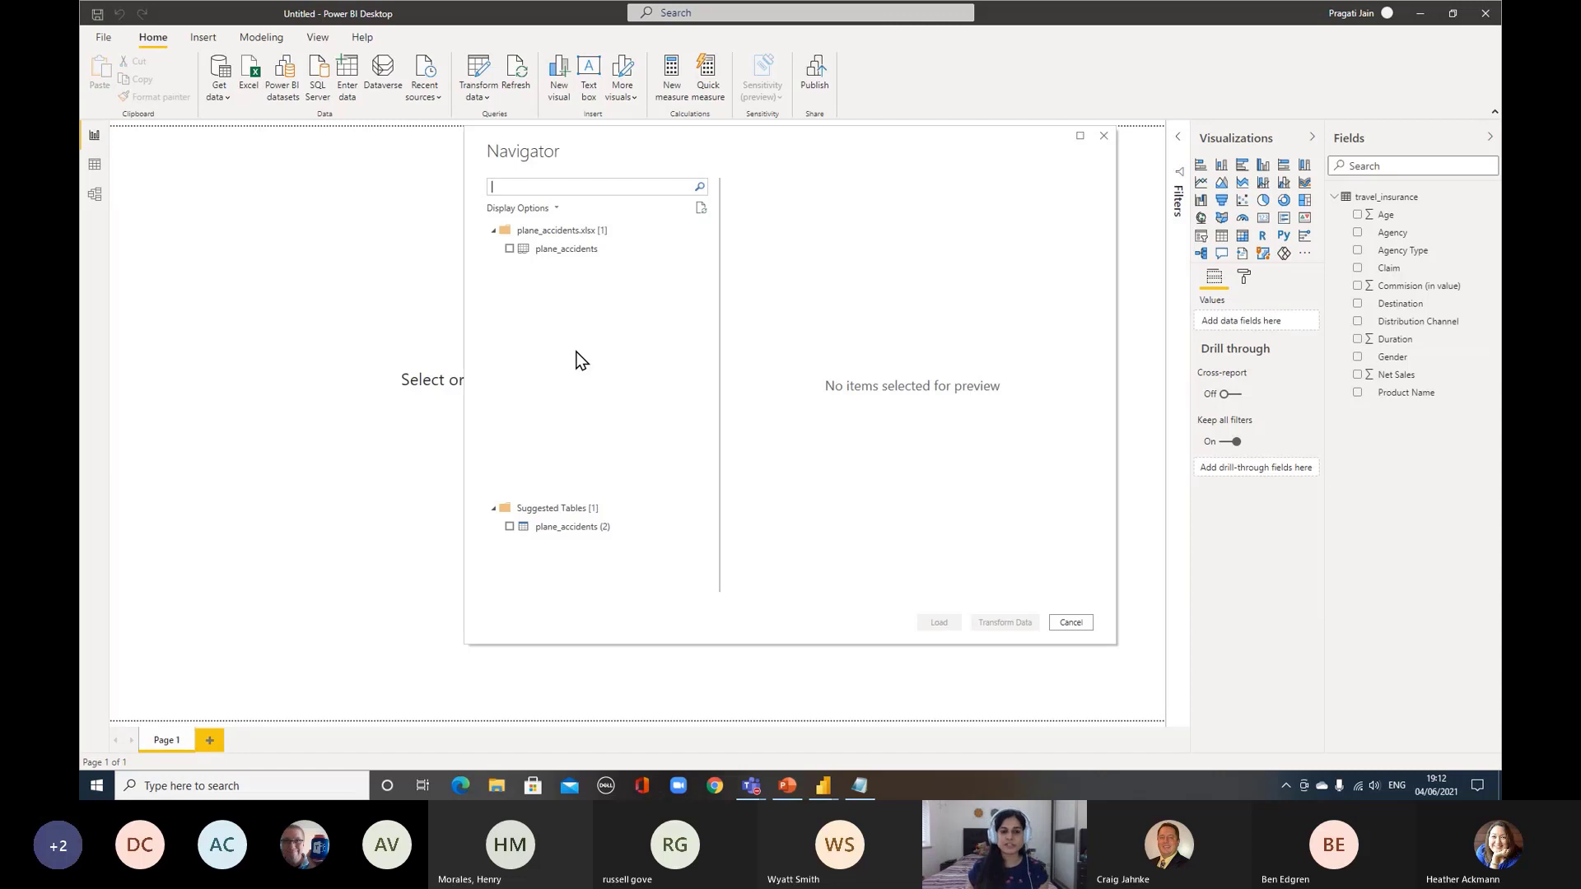
pyautogui.click(510, 249)
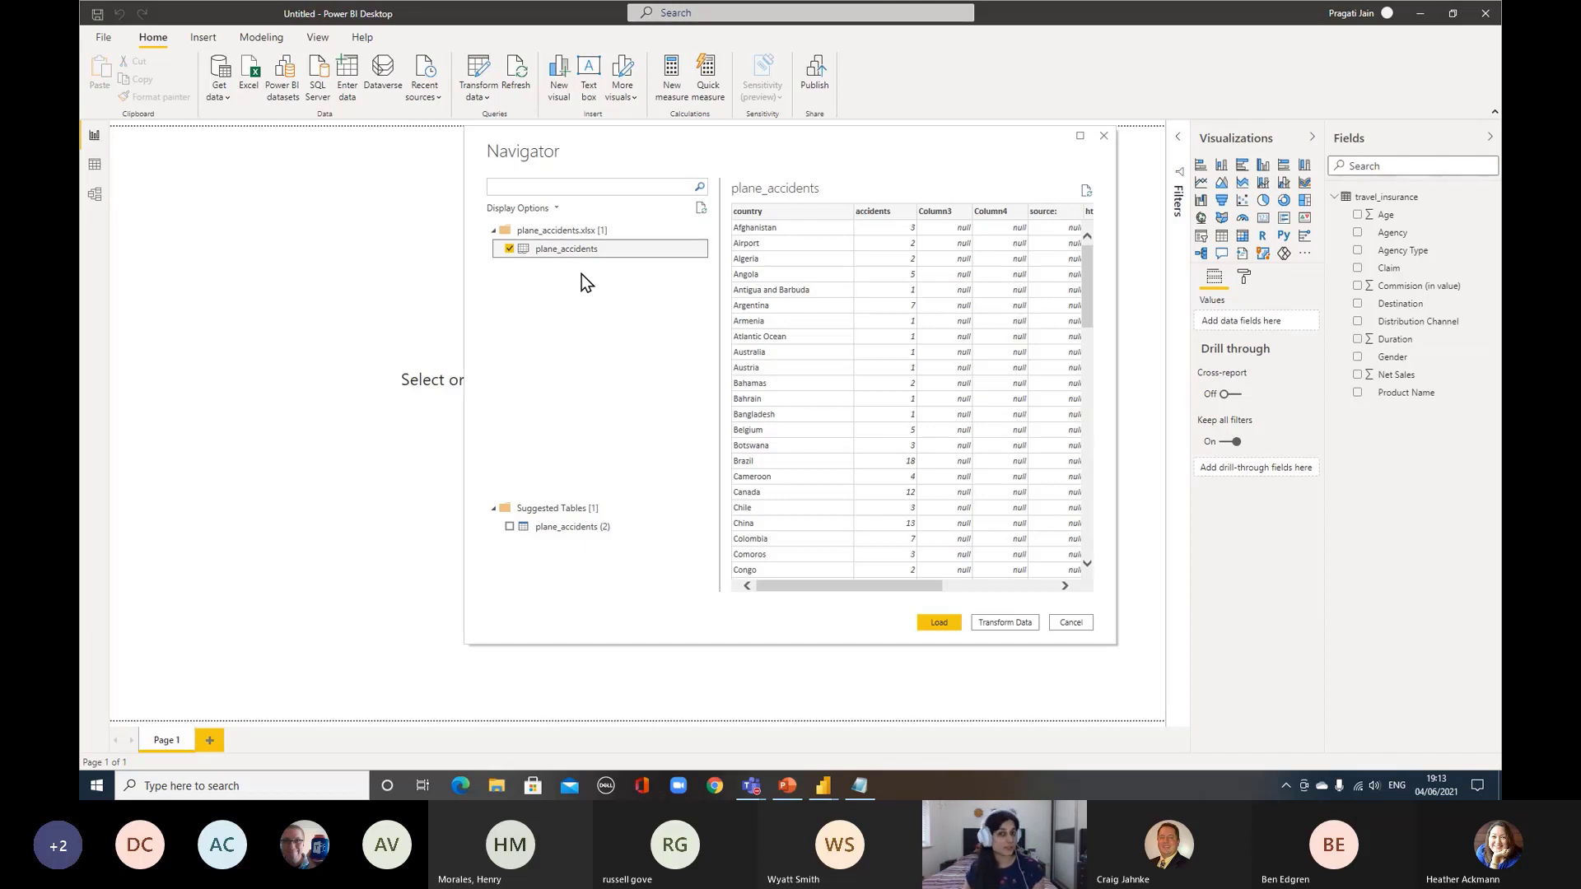
pyautogui.click(939, 622)
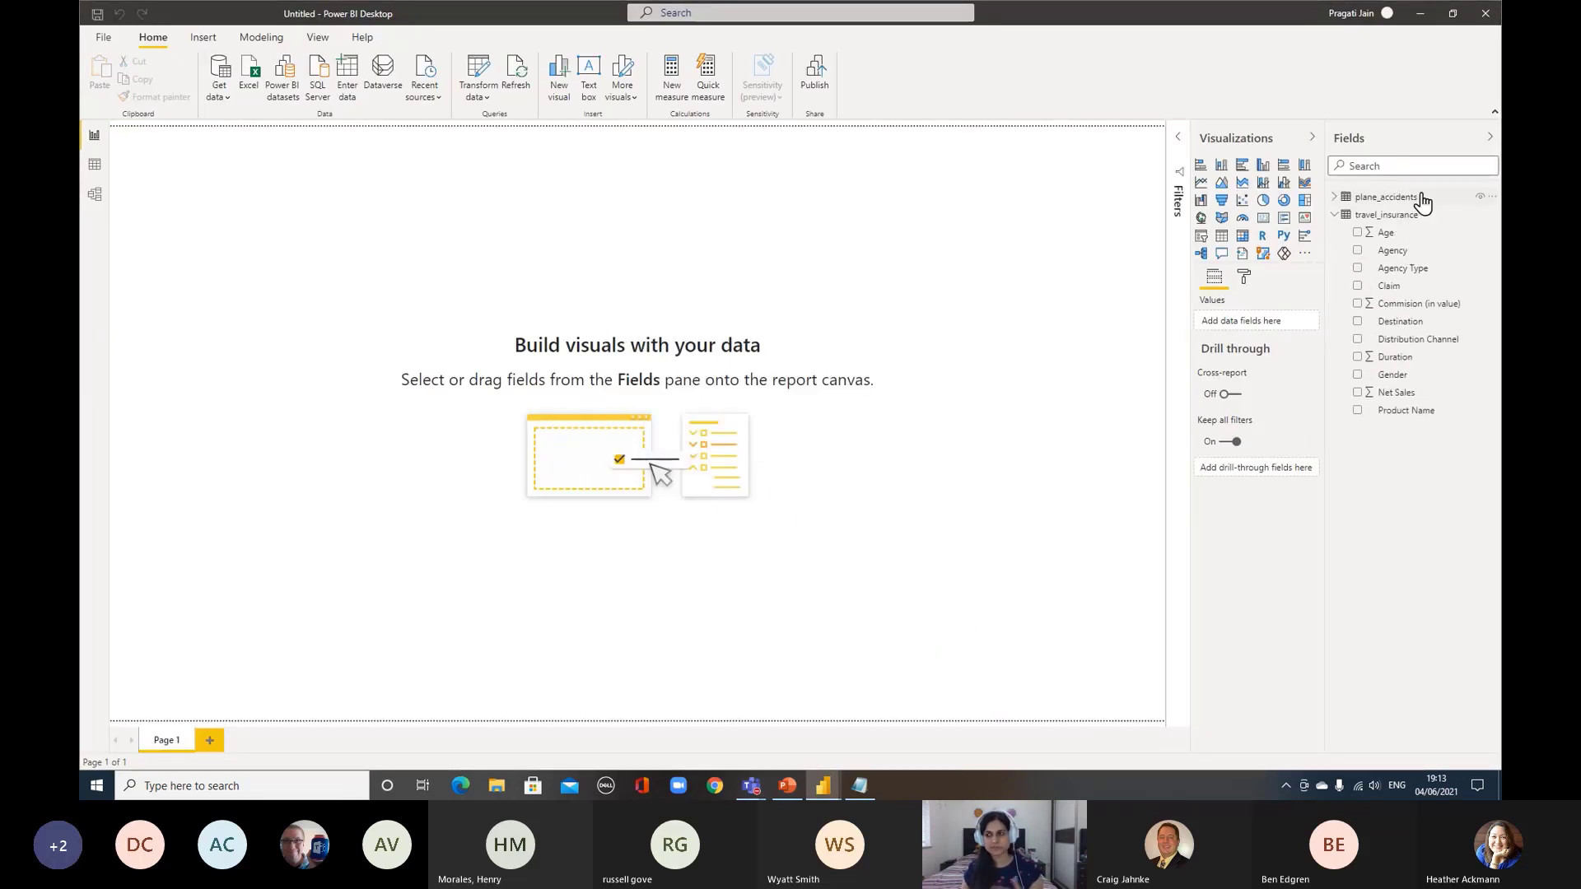
pyautogui.click(1334, 198)
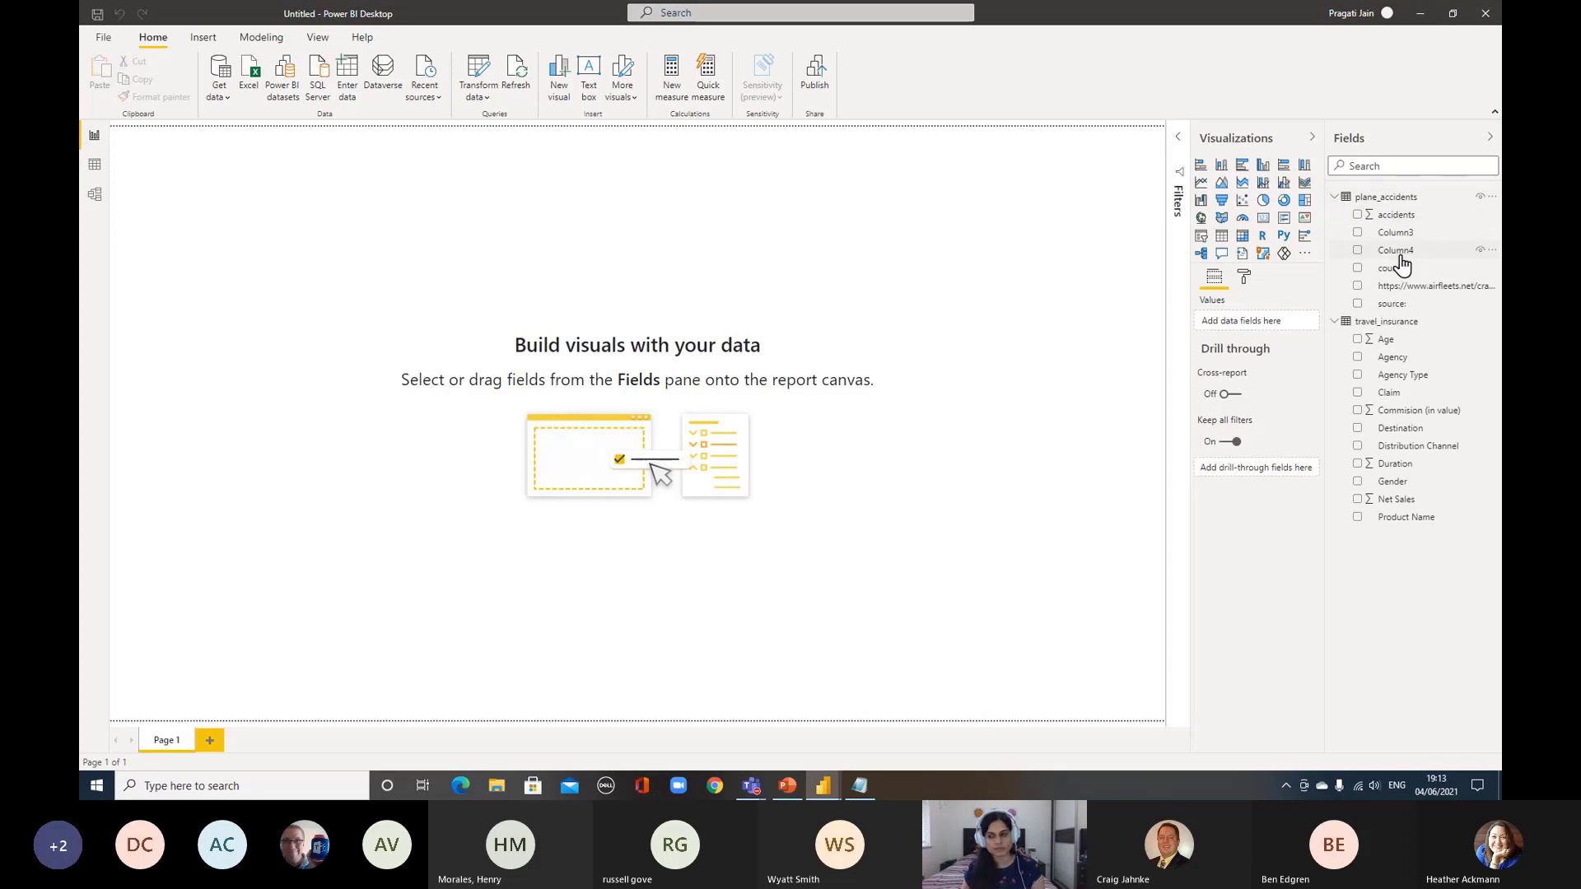
pyautogui.moveTo(1322, 291); pyautogui.dragTo(1278, 292)
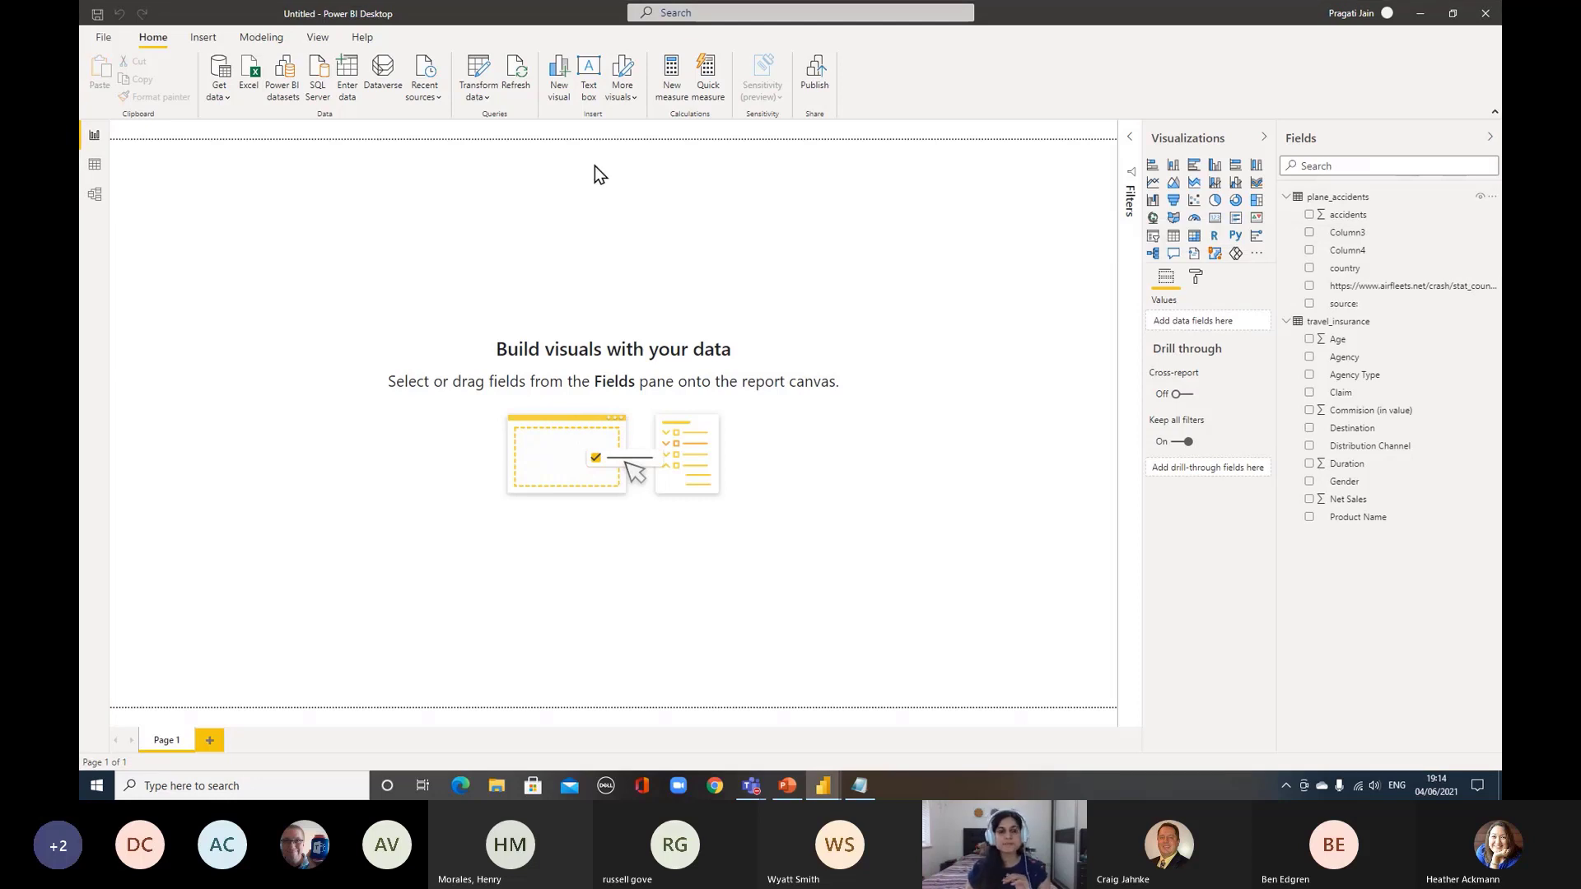
# Open the loaded tables in Power Query Editor and show column quality for the travel_insurance query
pyautogui.click(486, 97)
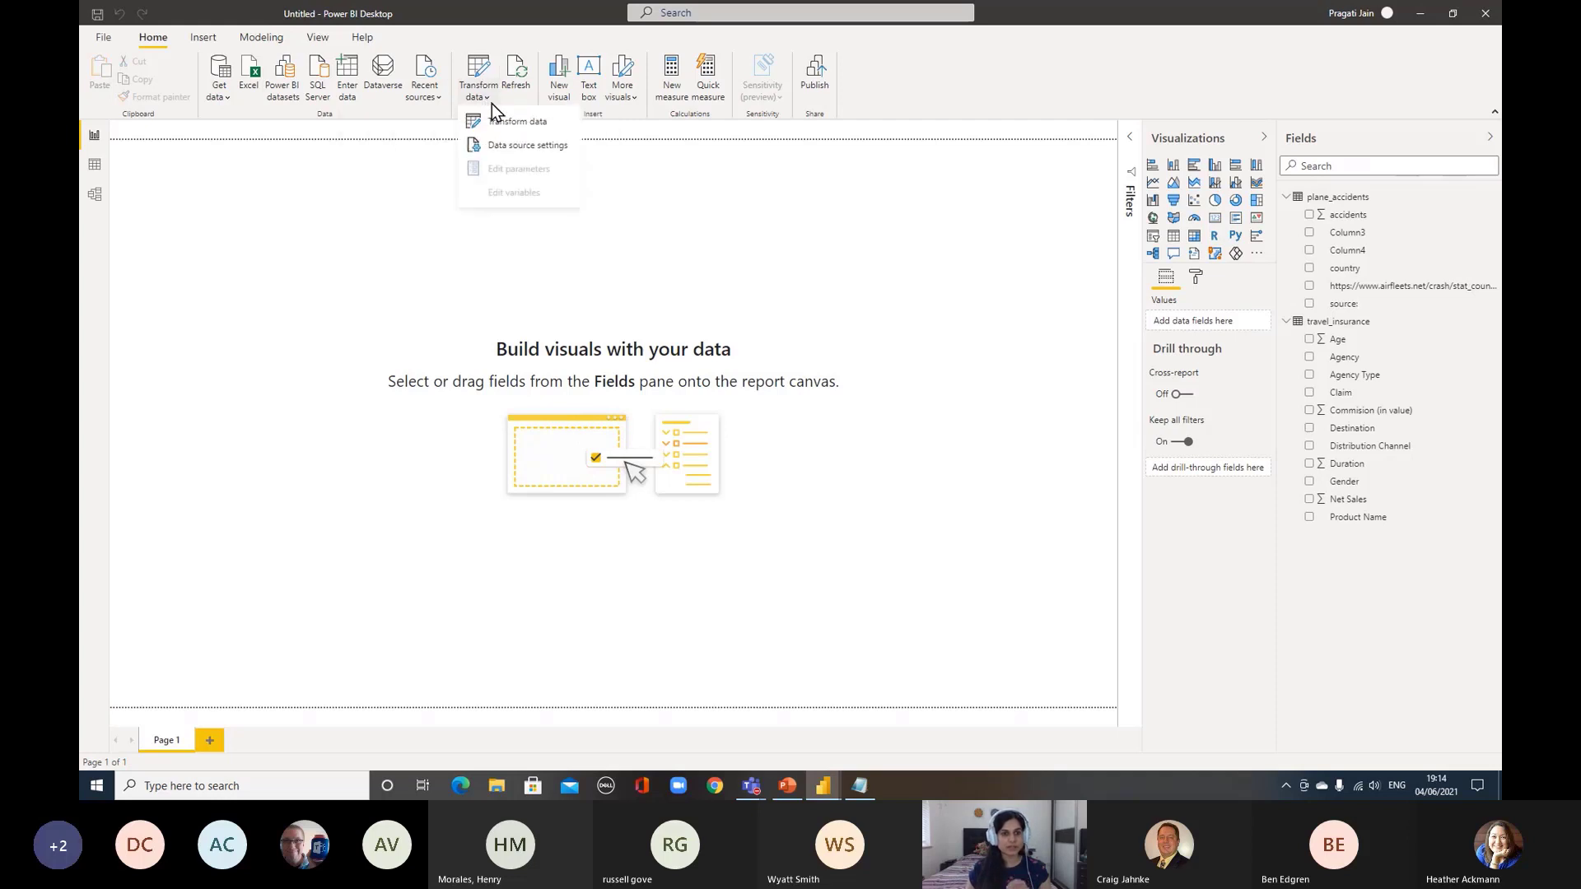
pyautogui.click(510, 122)
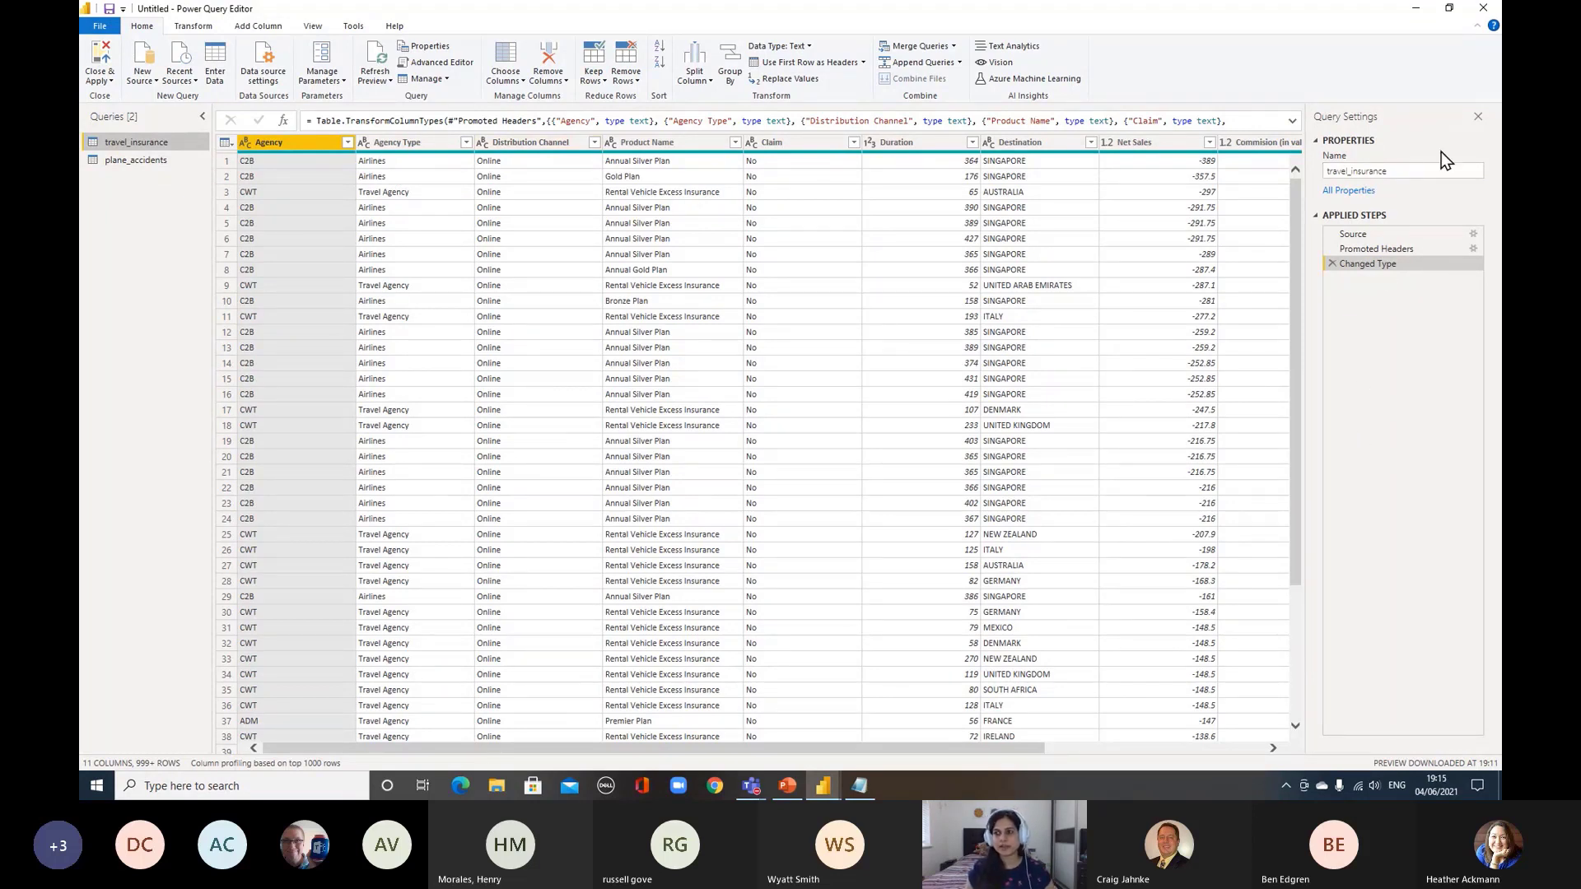
pyautogui.click(313, 26)
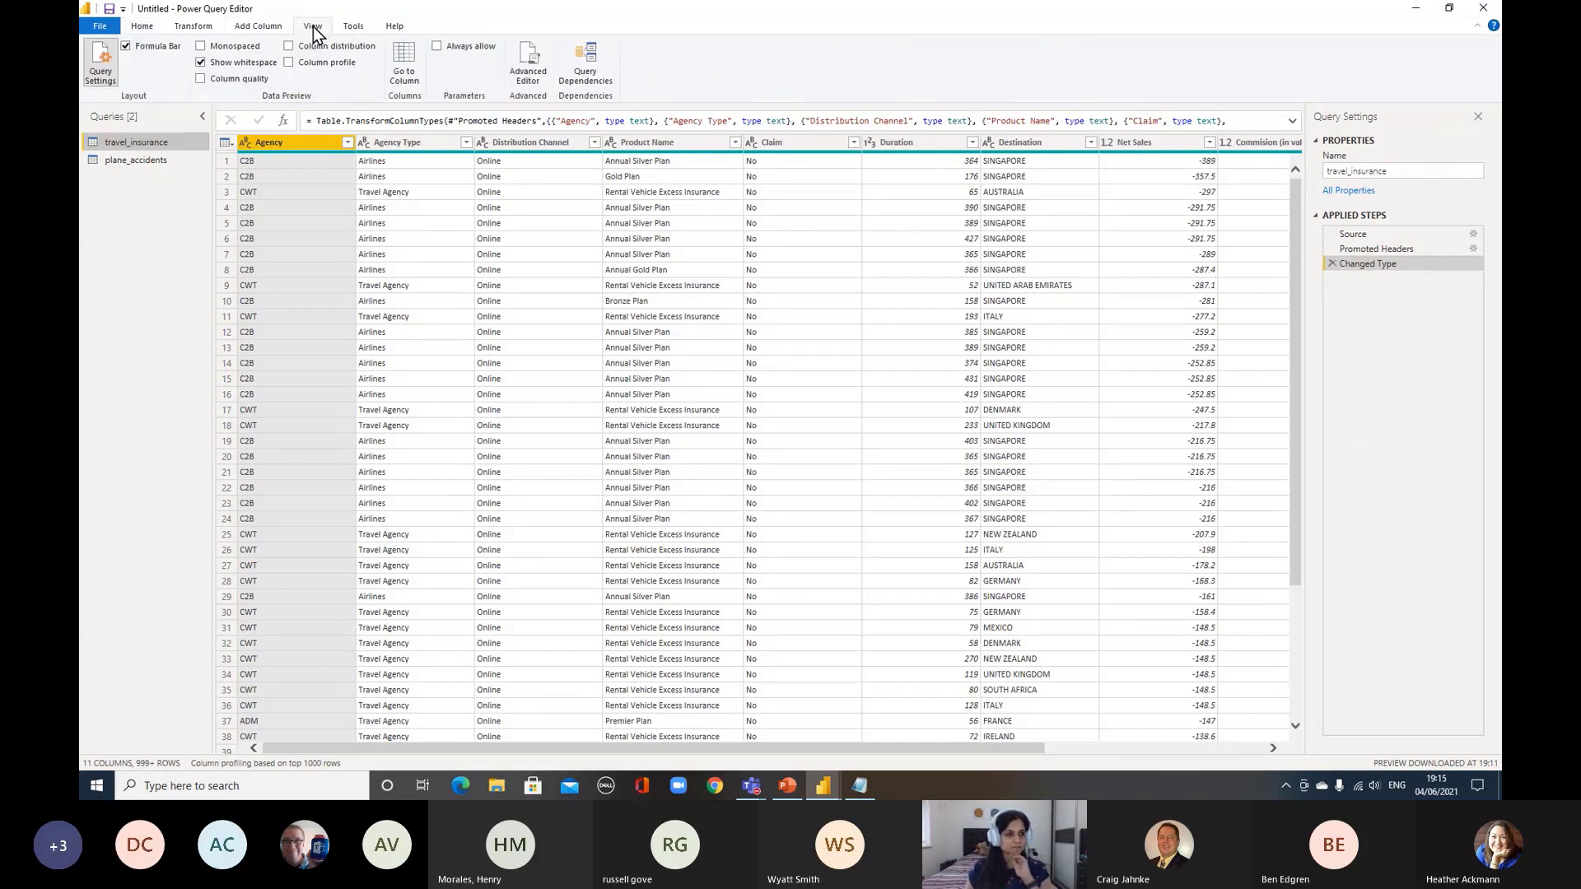
pyautogui.click(199, 81)
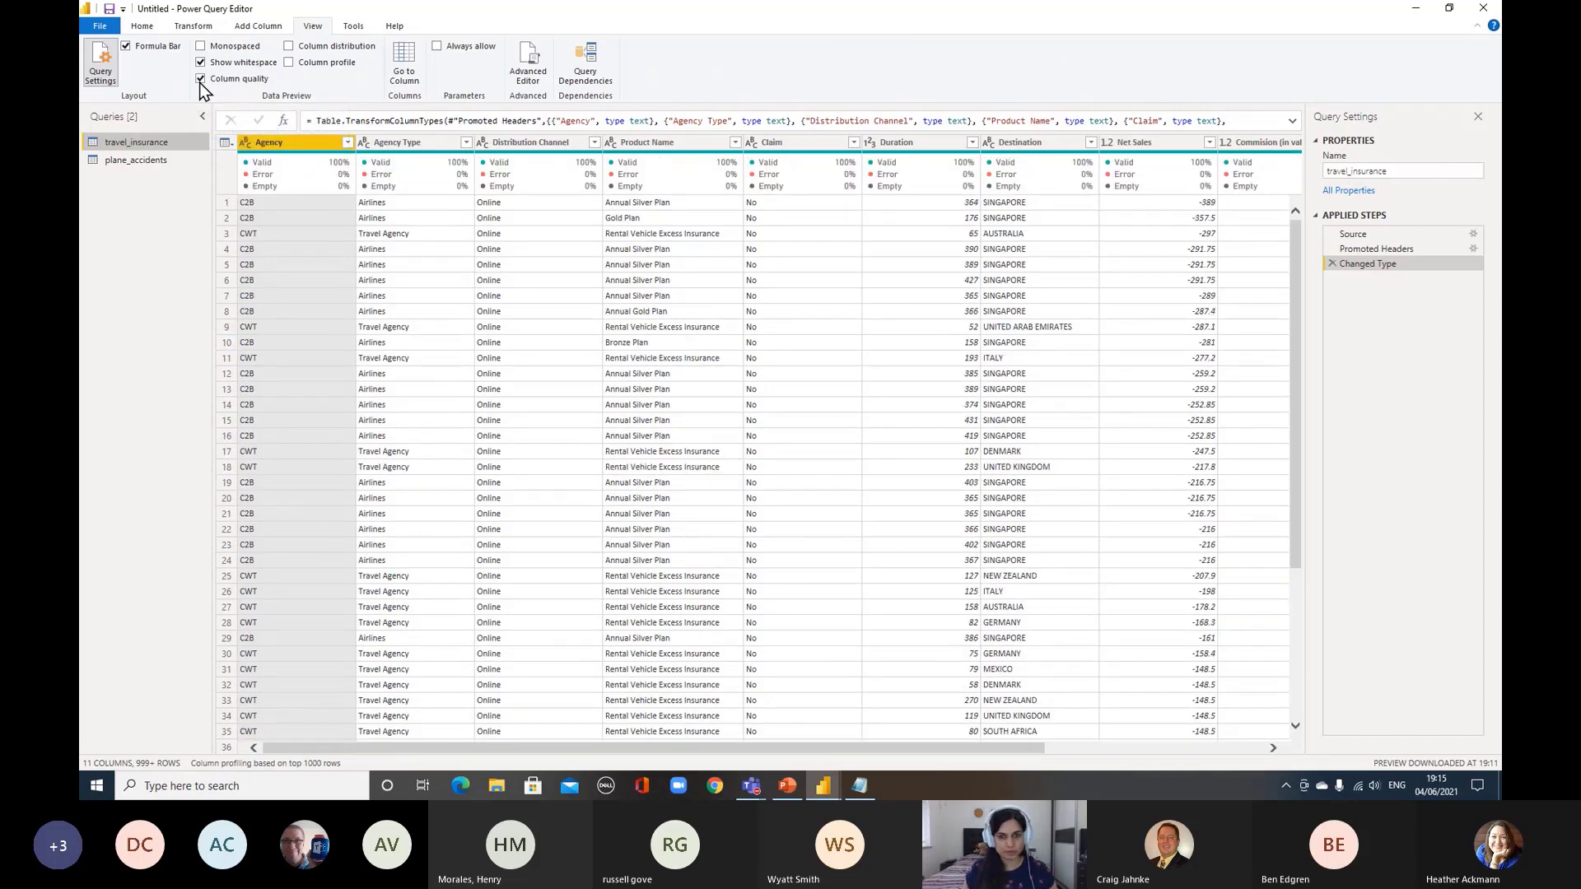
# Collapse the query list and close the query settings to make room for all columns, and select the Gender column
pyautogui.click(203, 117)
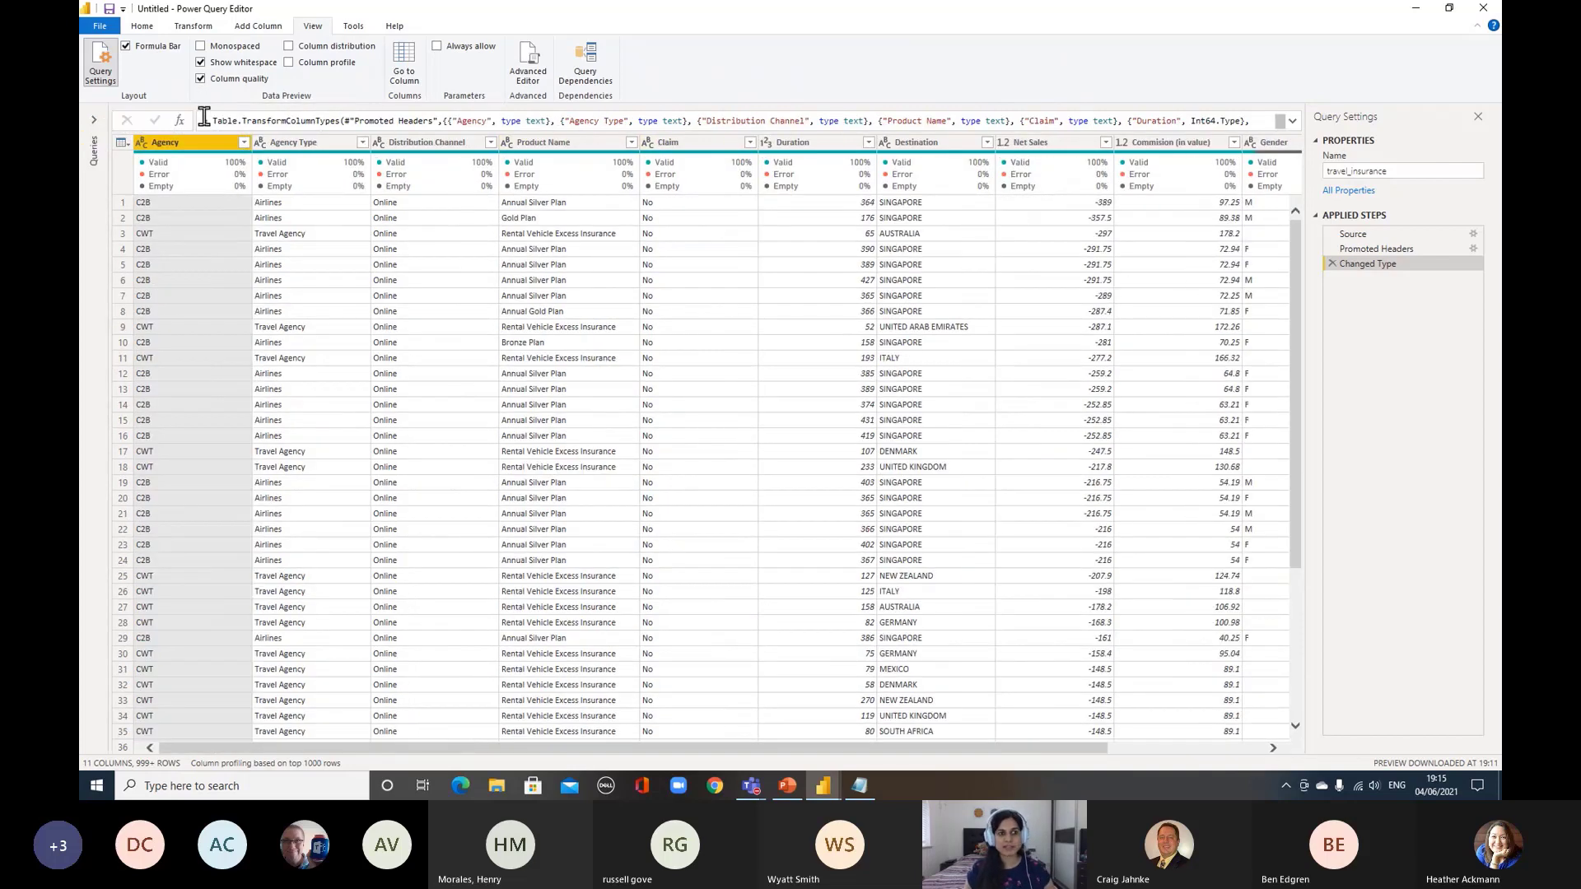
pyautogui.click(1478, 117)
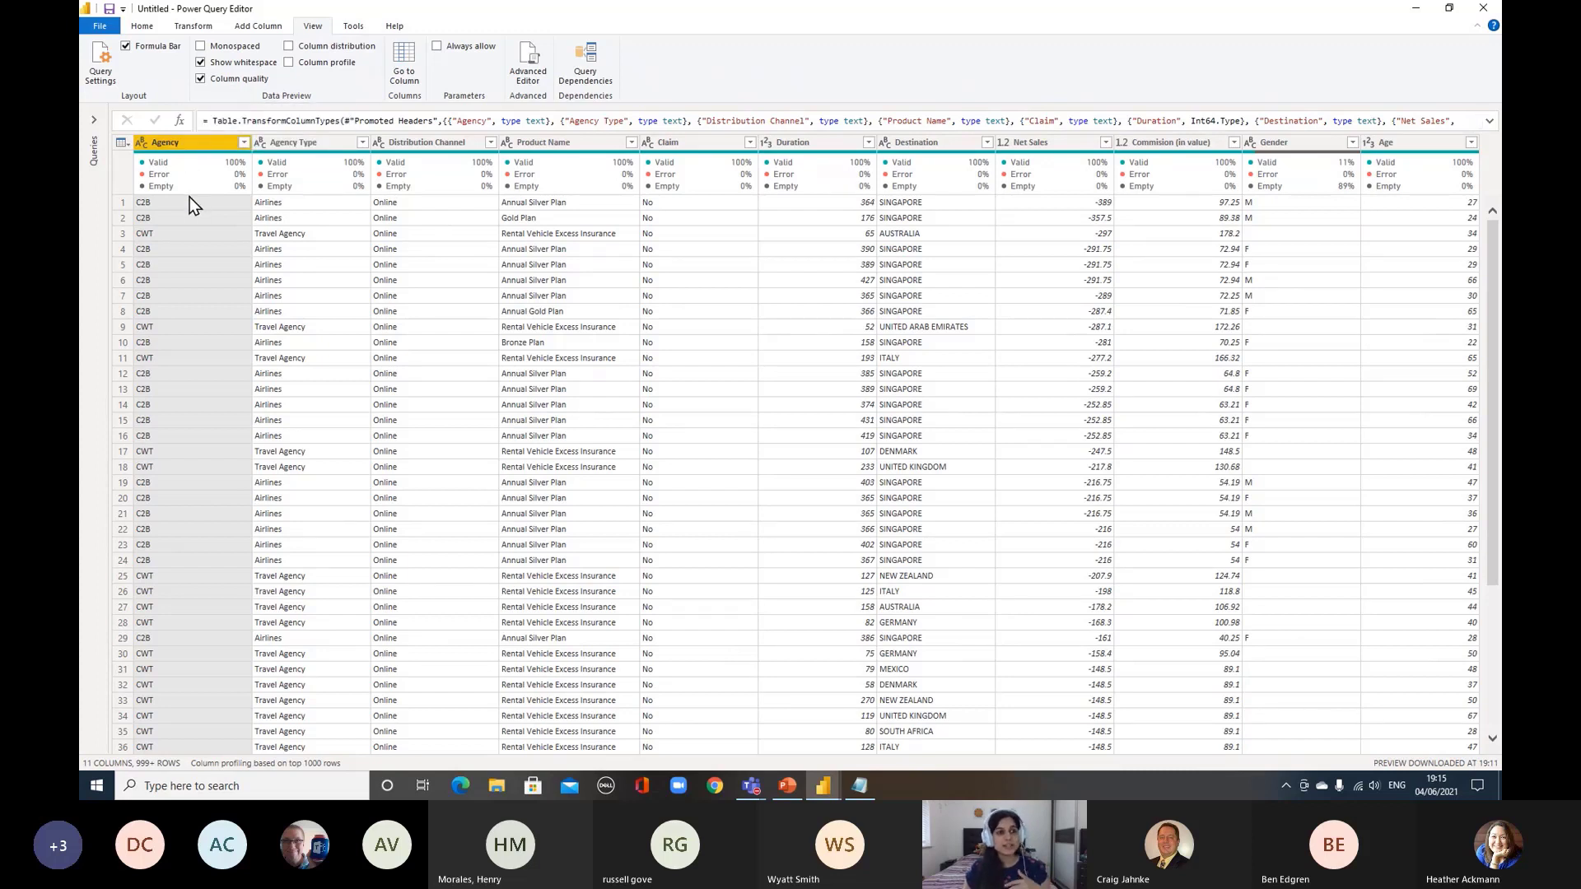
pyautogui.moveTo(186, 185)
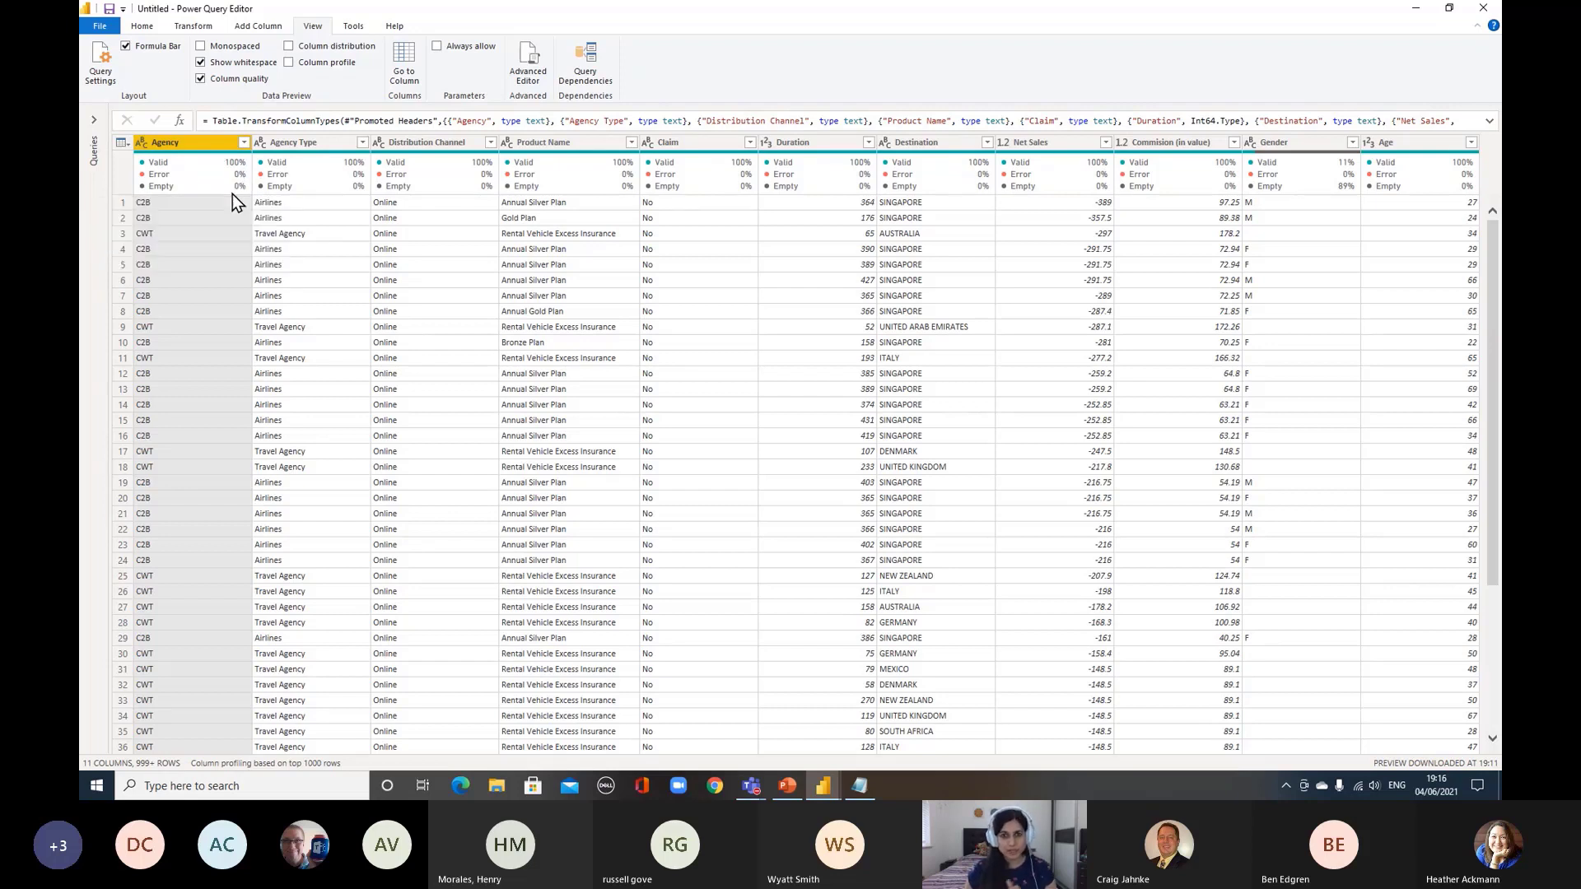
pyautogui.click(1283, 143)
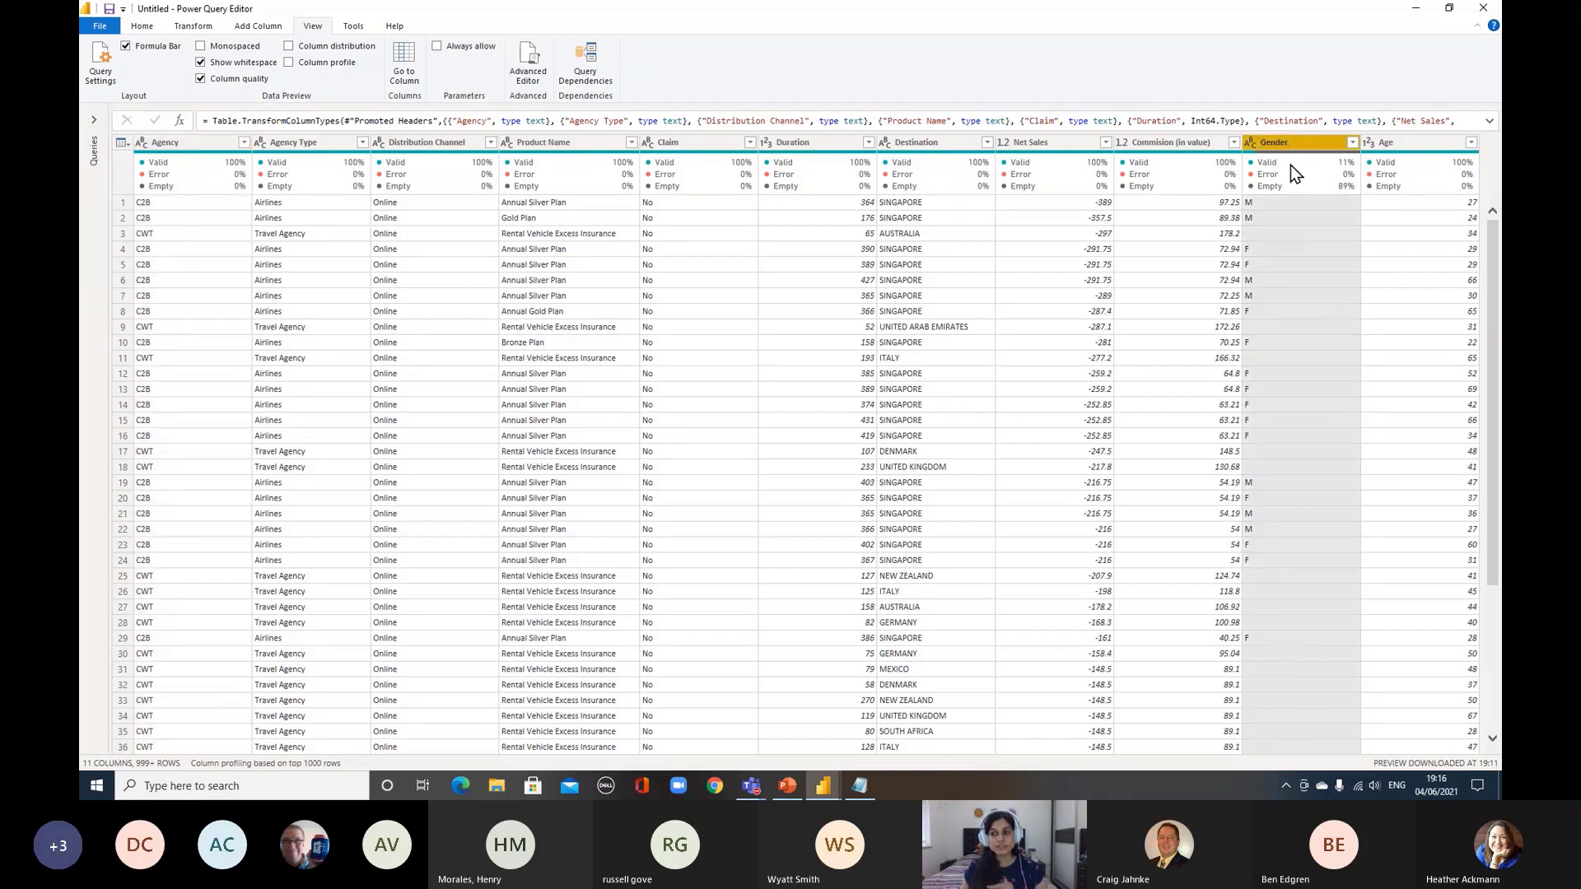
# Replace the empty values in the Gender column with "U" and check the column's quality
pyautogui.moveTo(1336, 169)
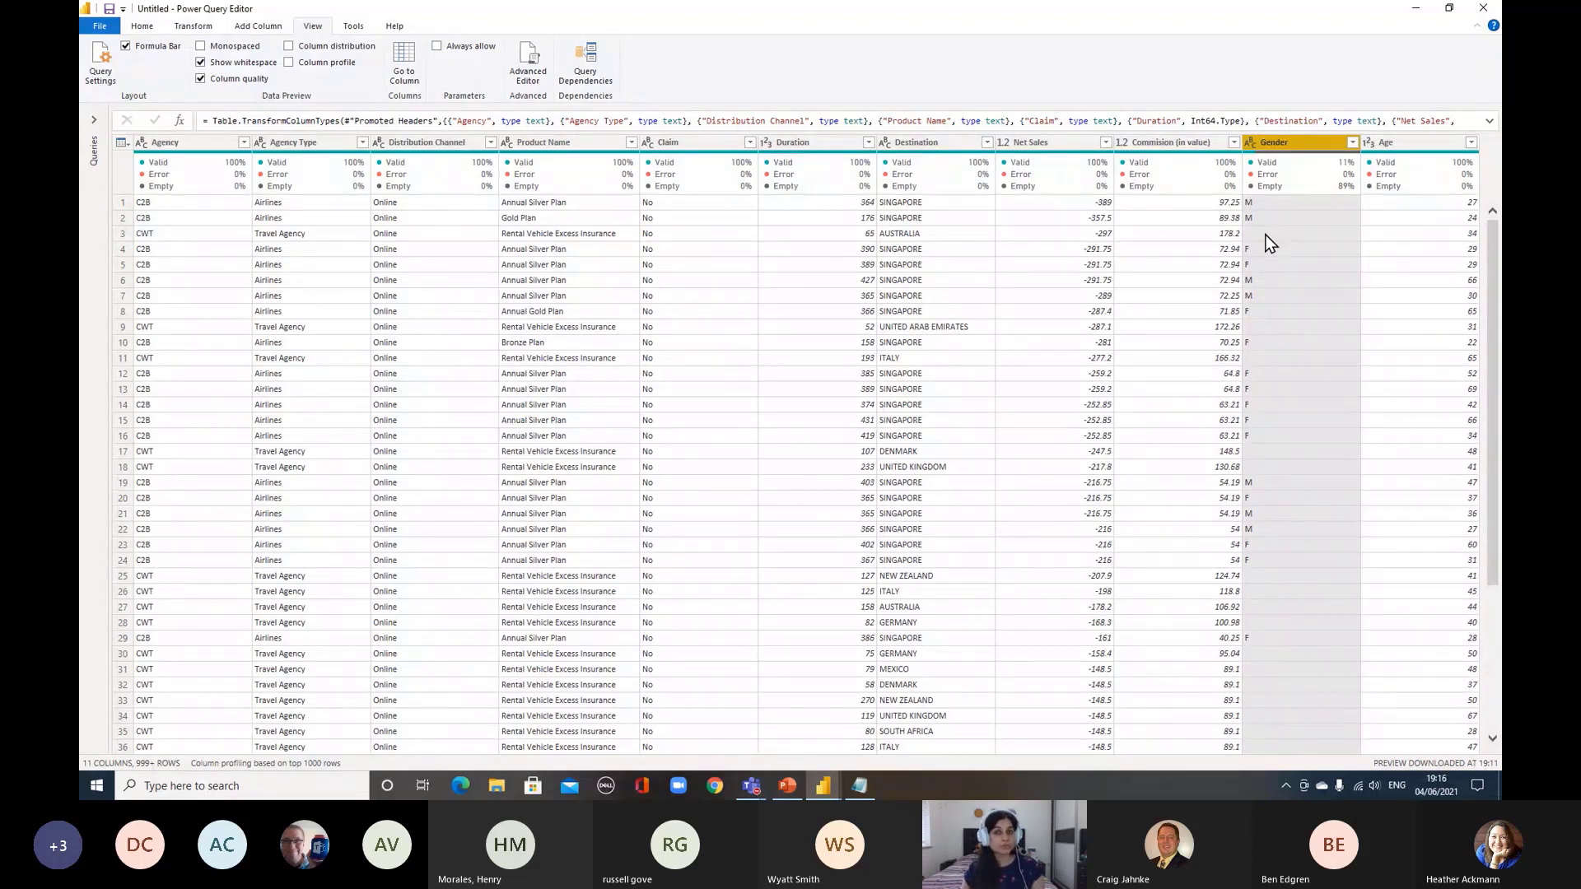
pyautogui.rightClick(1307, 149)
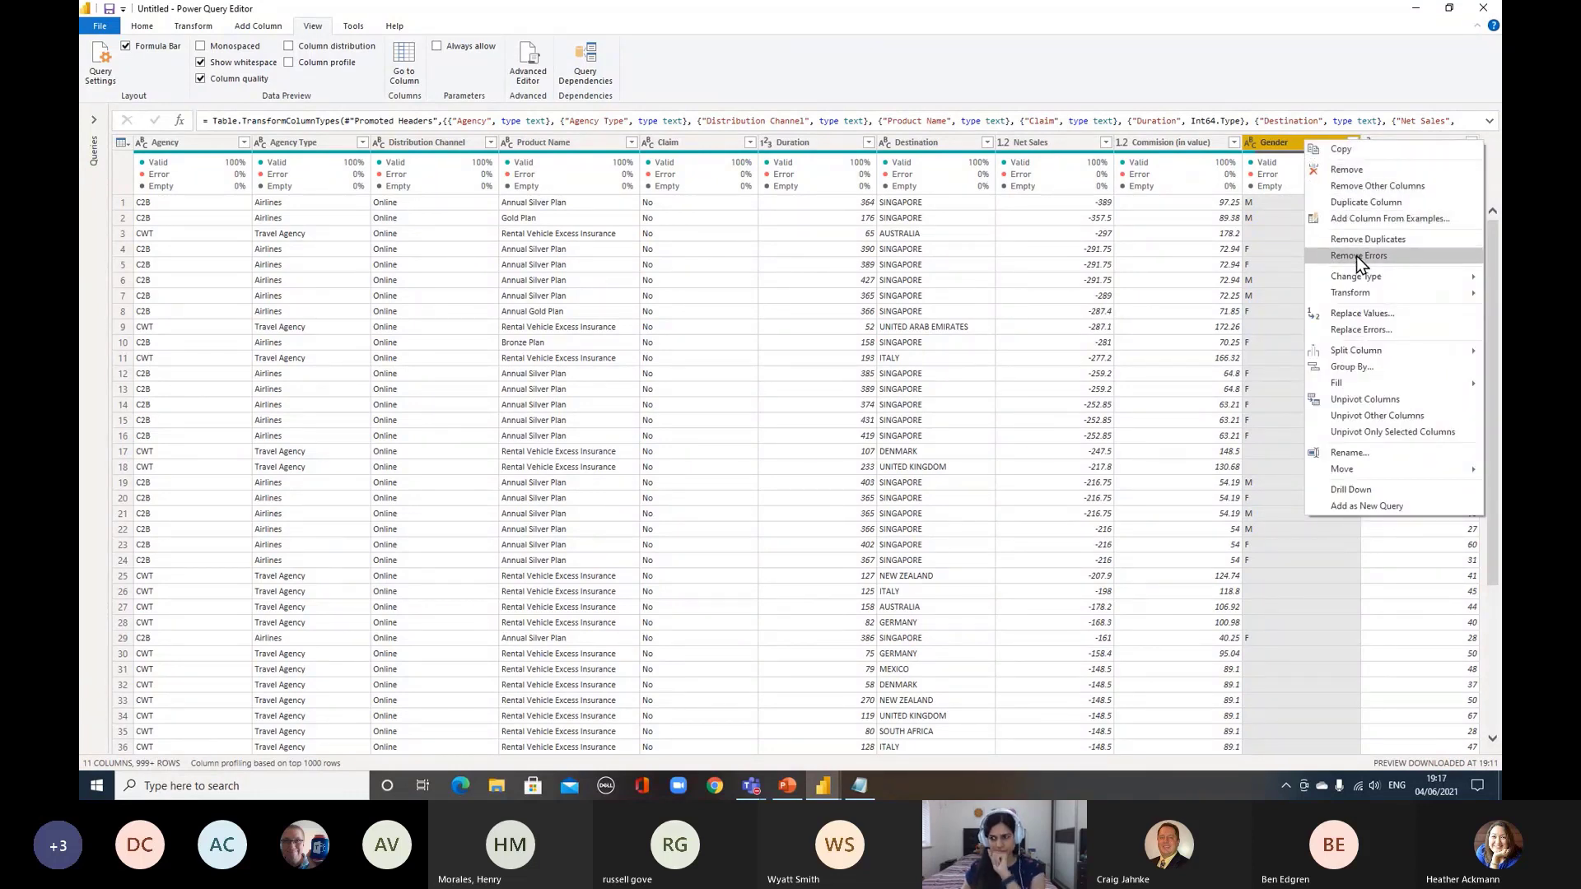
pyautogui.click(1373, 318)
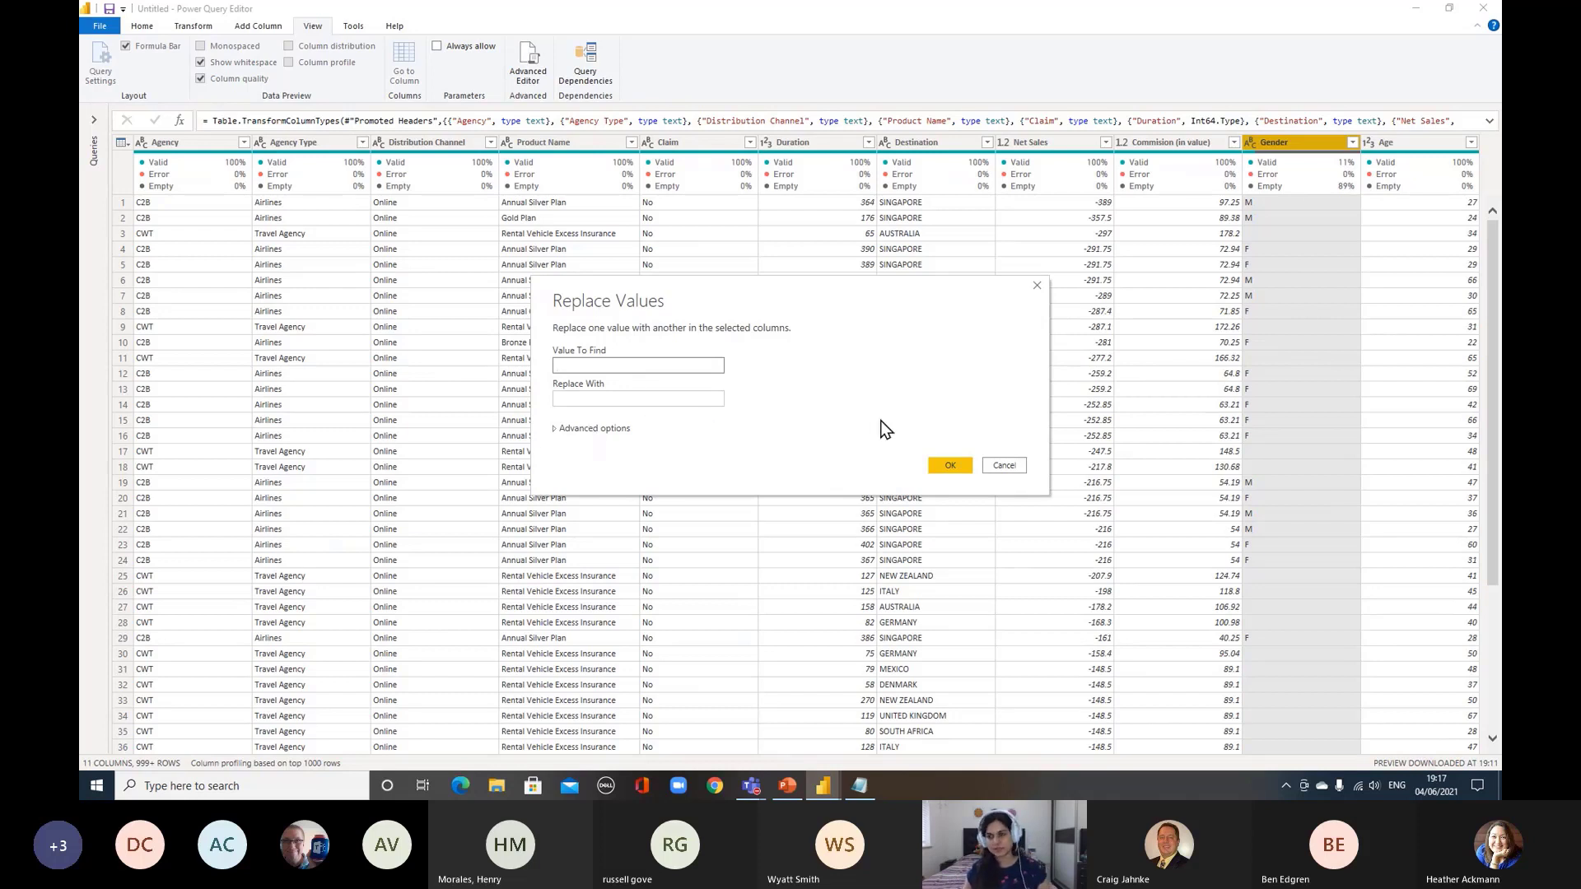
pyautogui.click(689, 397)
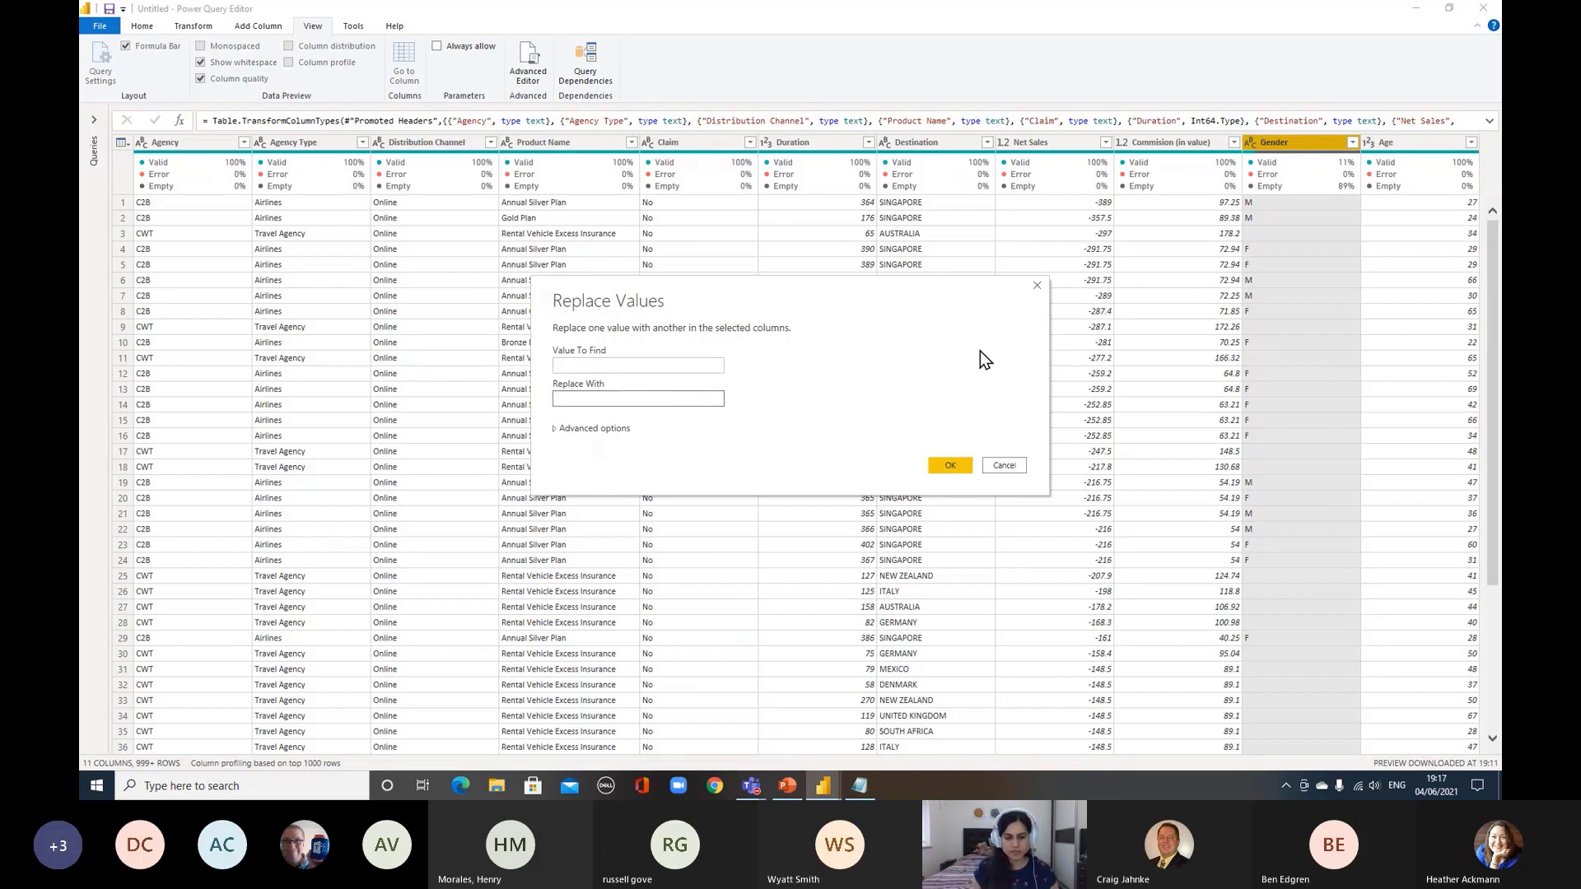
pyautogui.write('U')
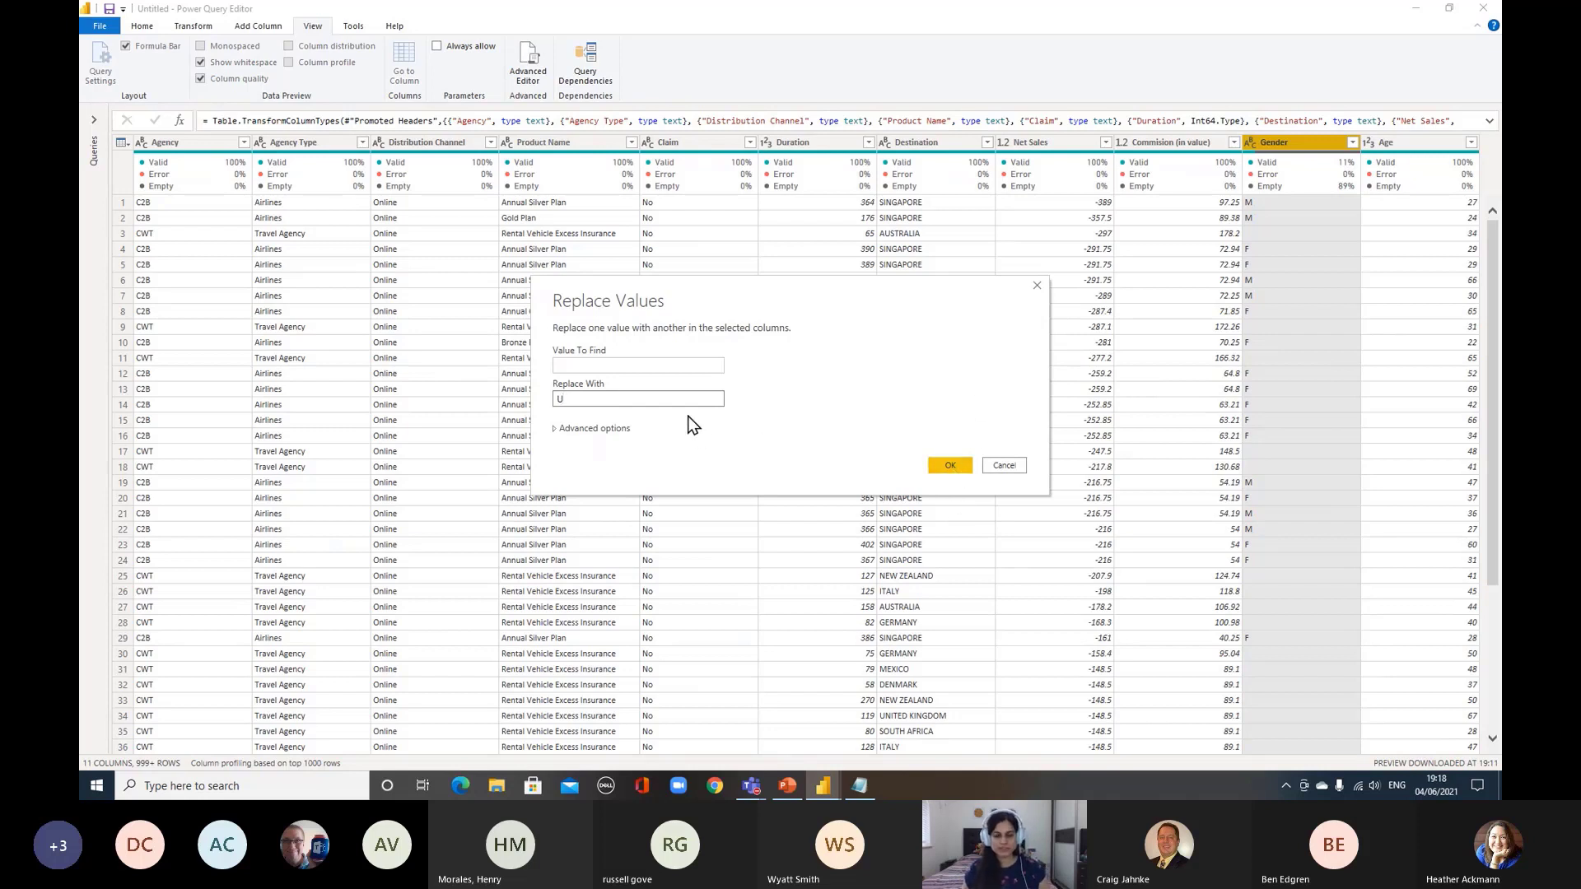
pyautogui.click(949, 466)
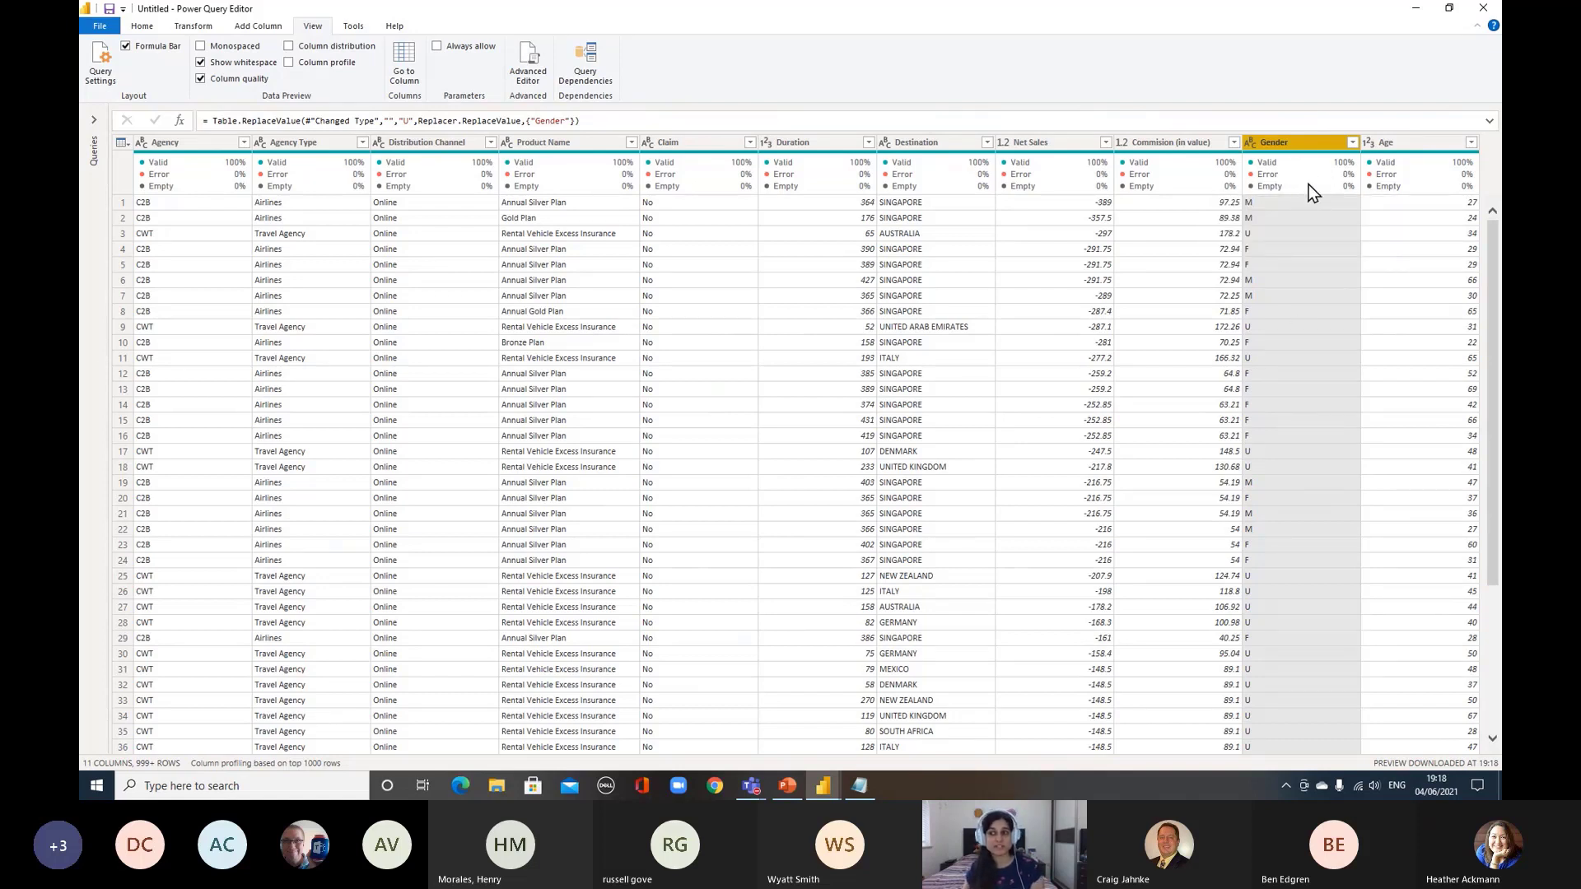
pyautogui.moveTo(1308, 180)
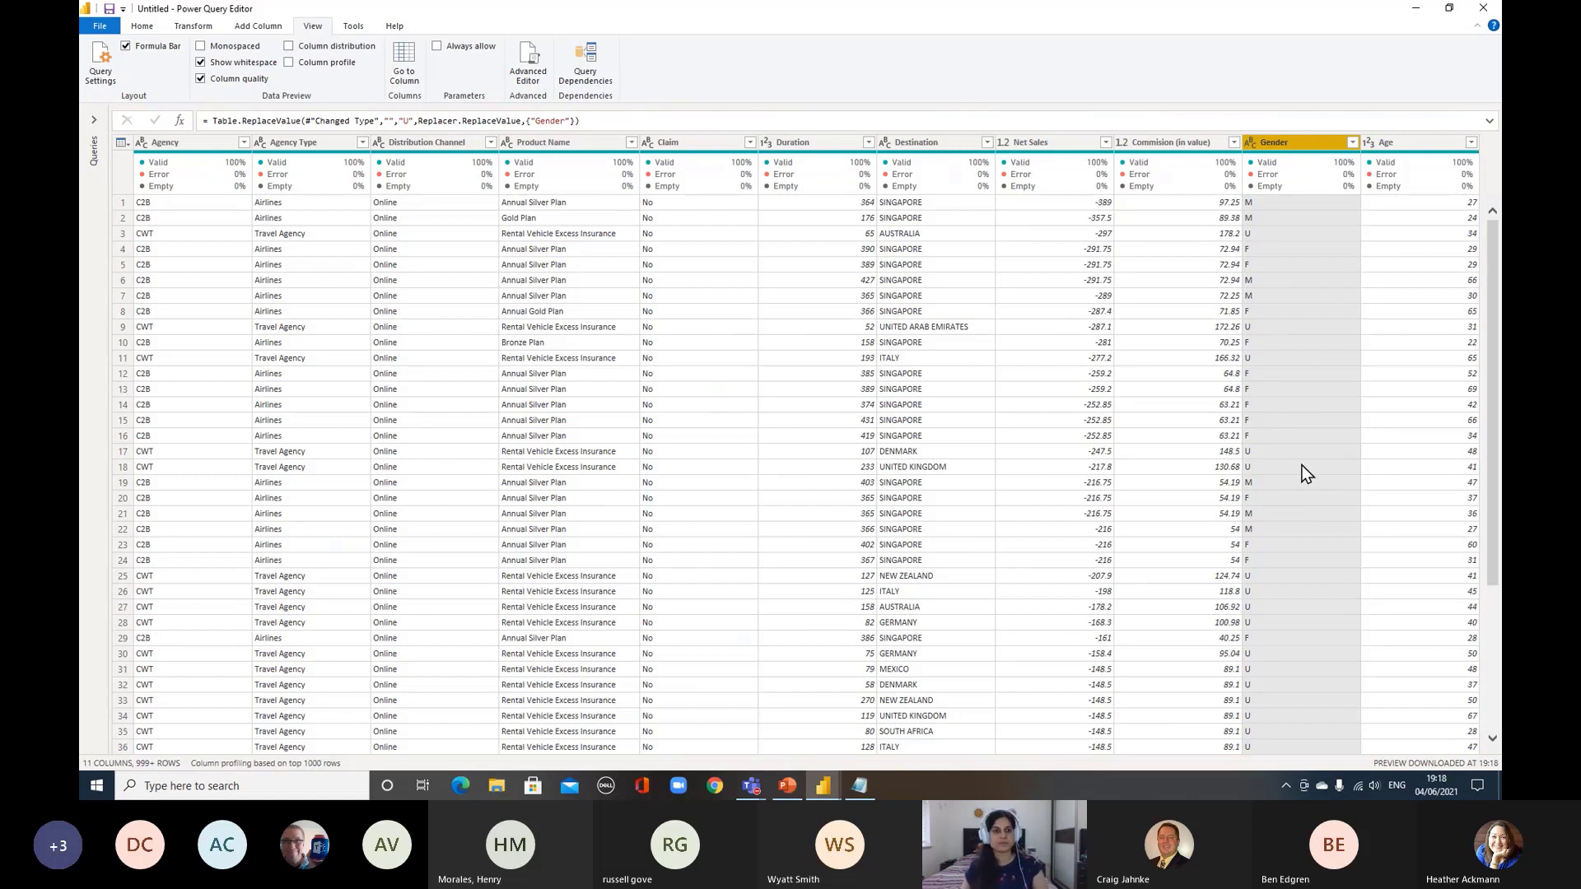
# Show column distribution for the travel_insurance query and examine the distinct and unique counts of the Destination and Claim columns
pyautogui.click(290, 63)
pyautogui.click(290, 63)
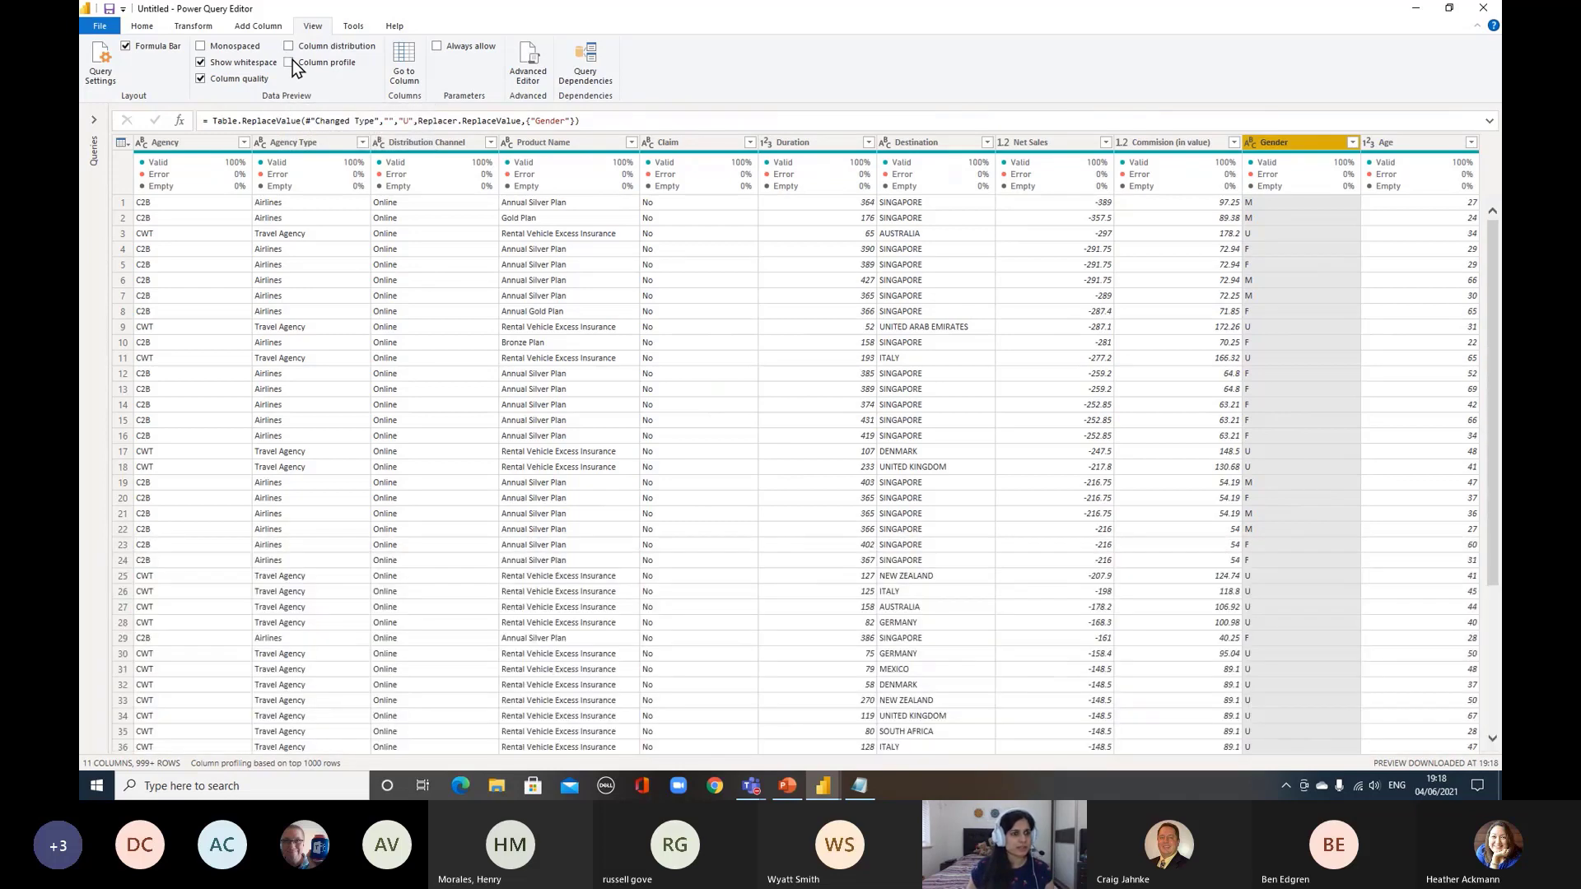
pyautogui.click(289, 47)
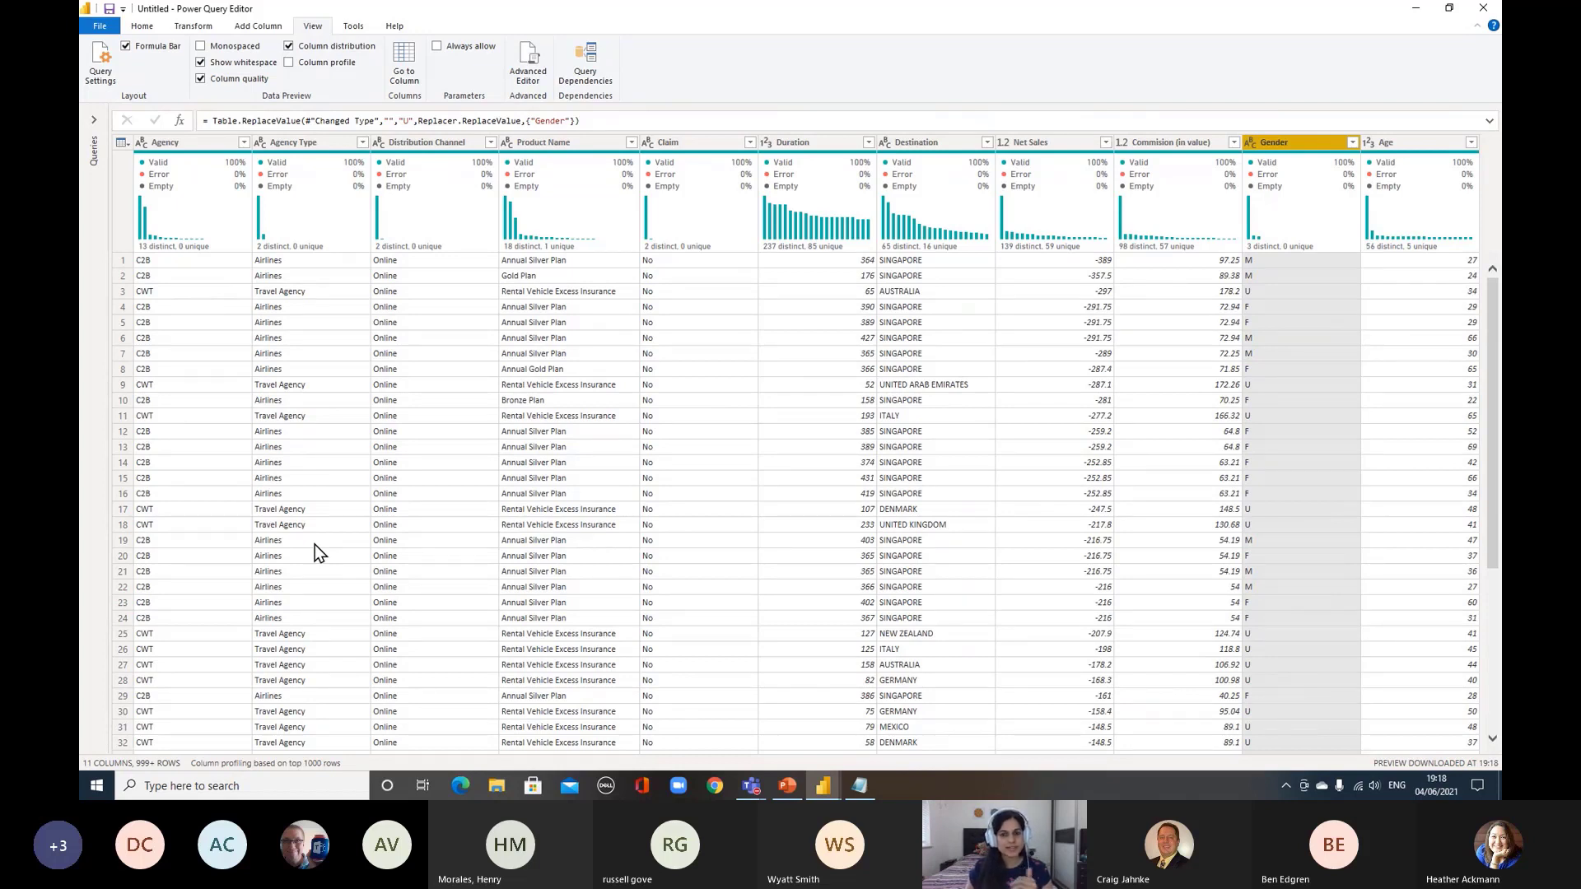
pyautogui.click(939, 145)
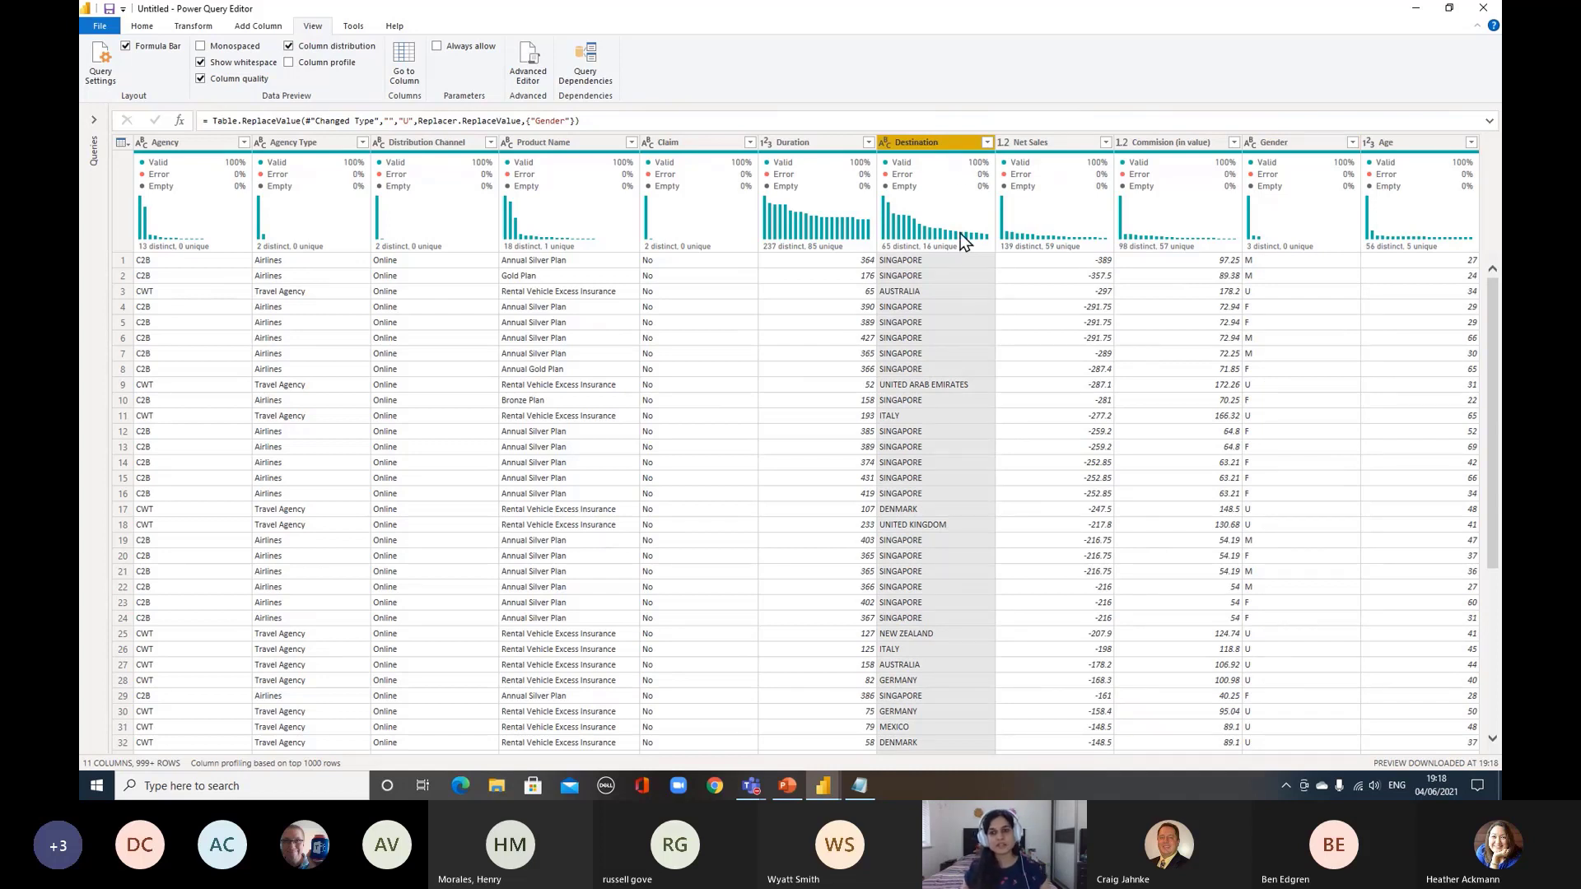
pyautogui.moveTo(951, 243)
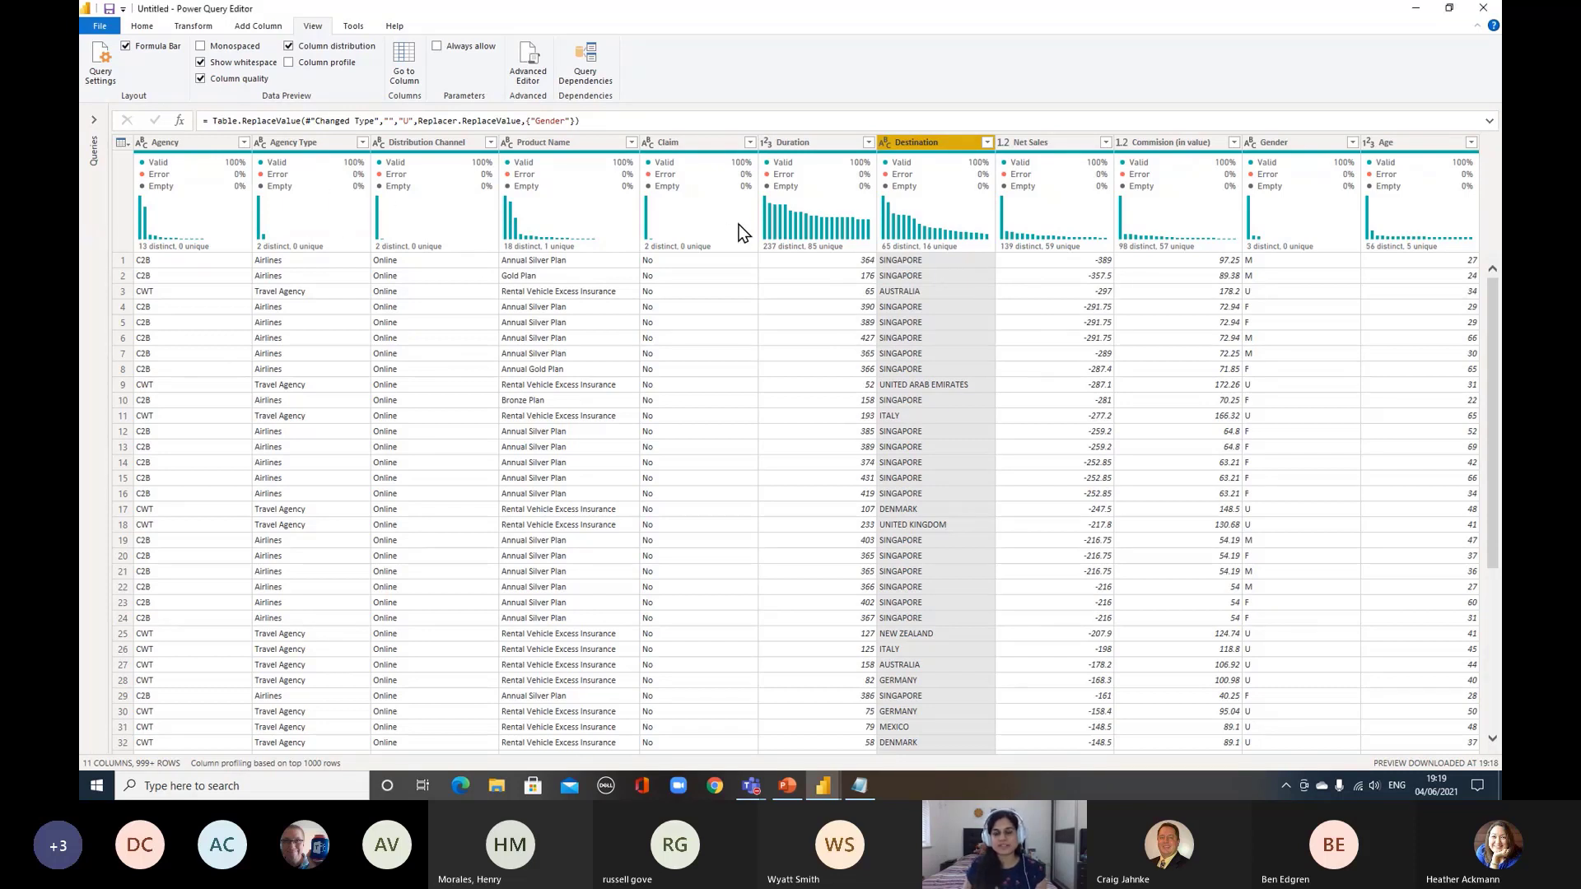
pyautogui.moveTo(738, 233)
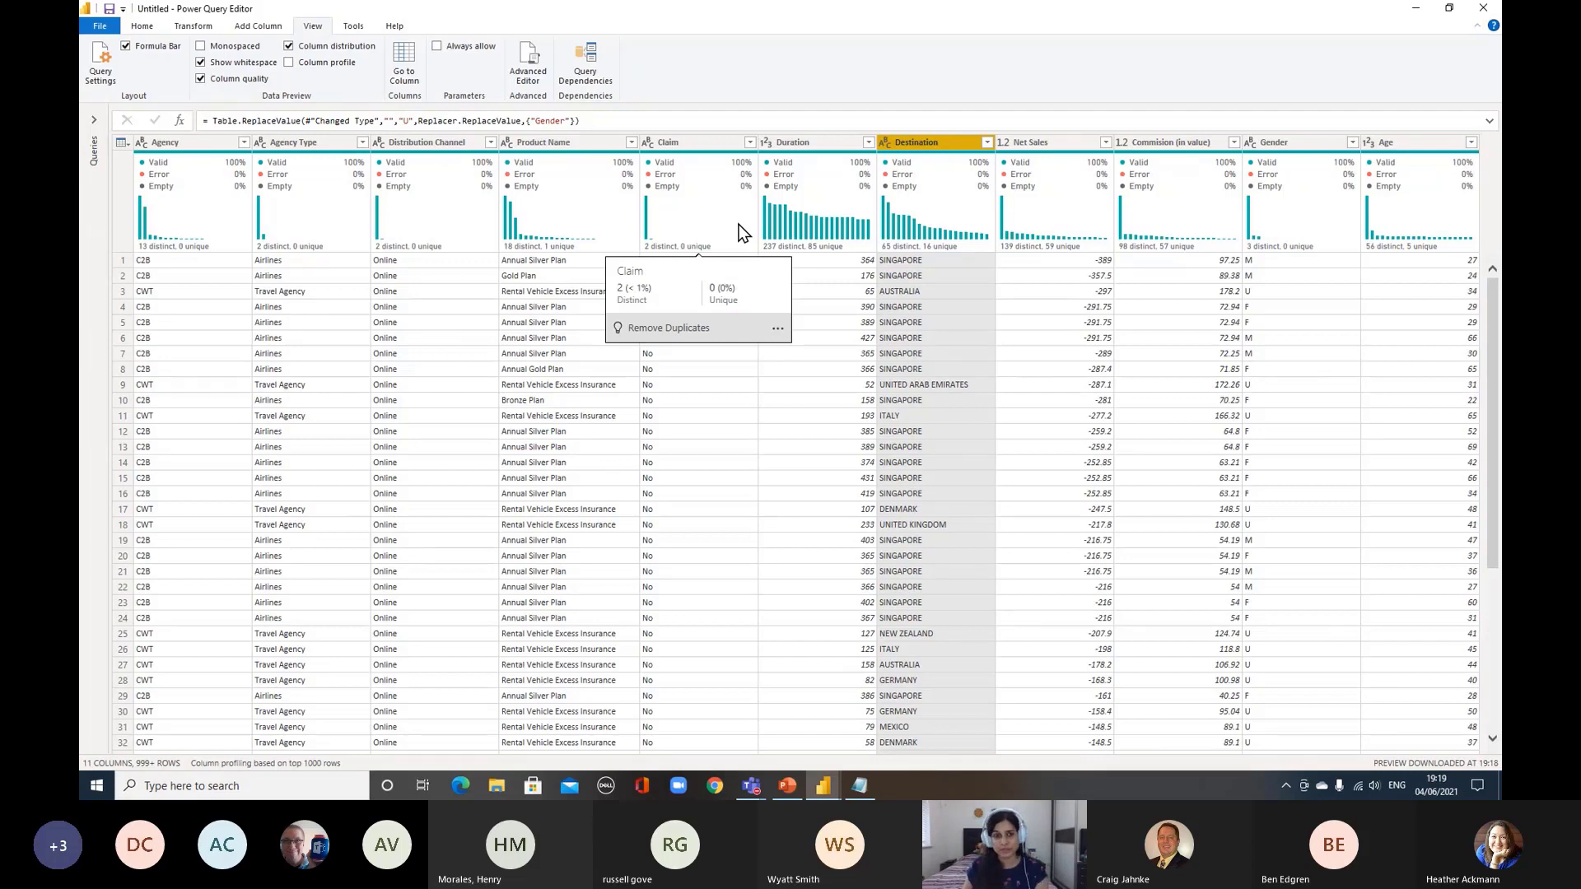
# Hide column quality and column distribution, and bring back the query settings and the query list
pyautogui.click(201, 78)
pyautogui.click(289, 46)
pyautogui.click(102, 66)
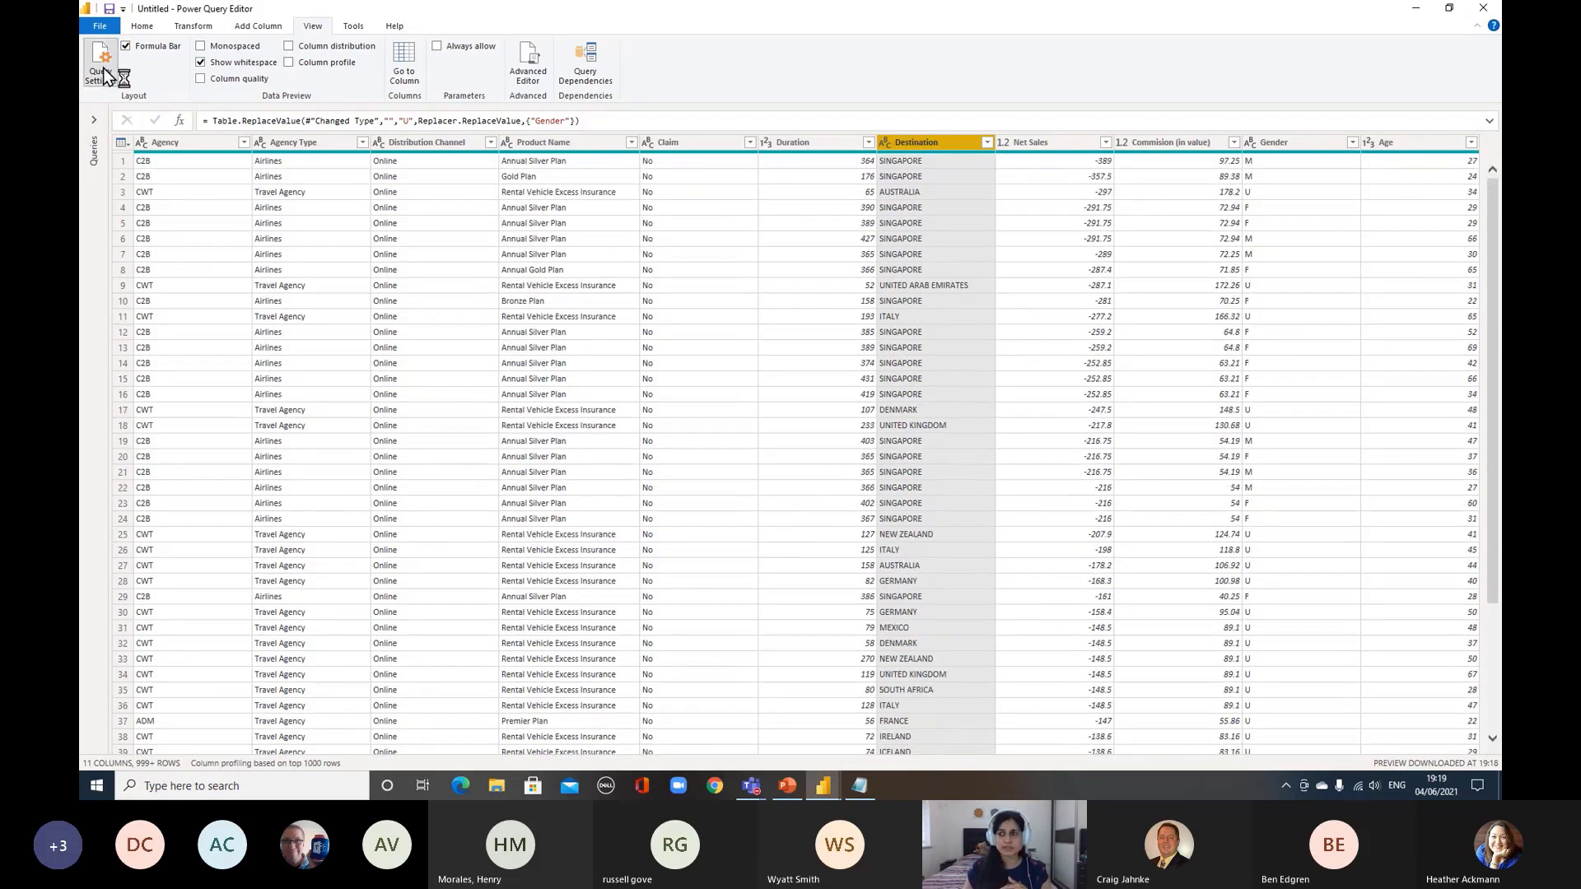
pyautogui.click(95, 121)
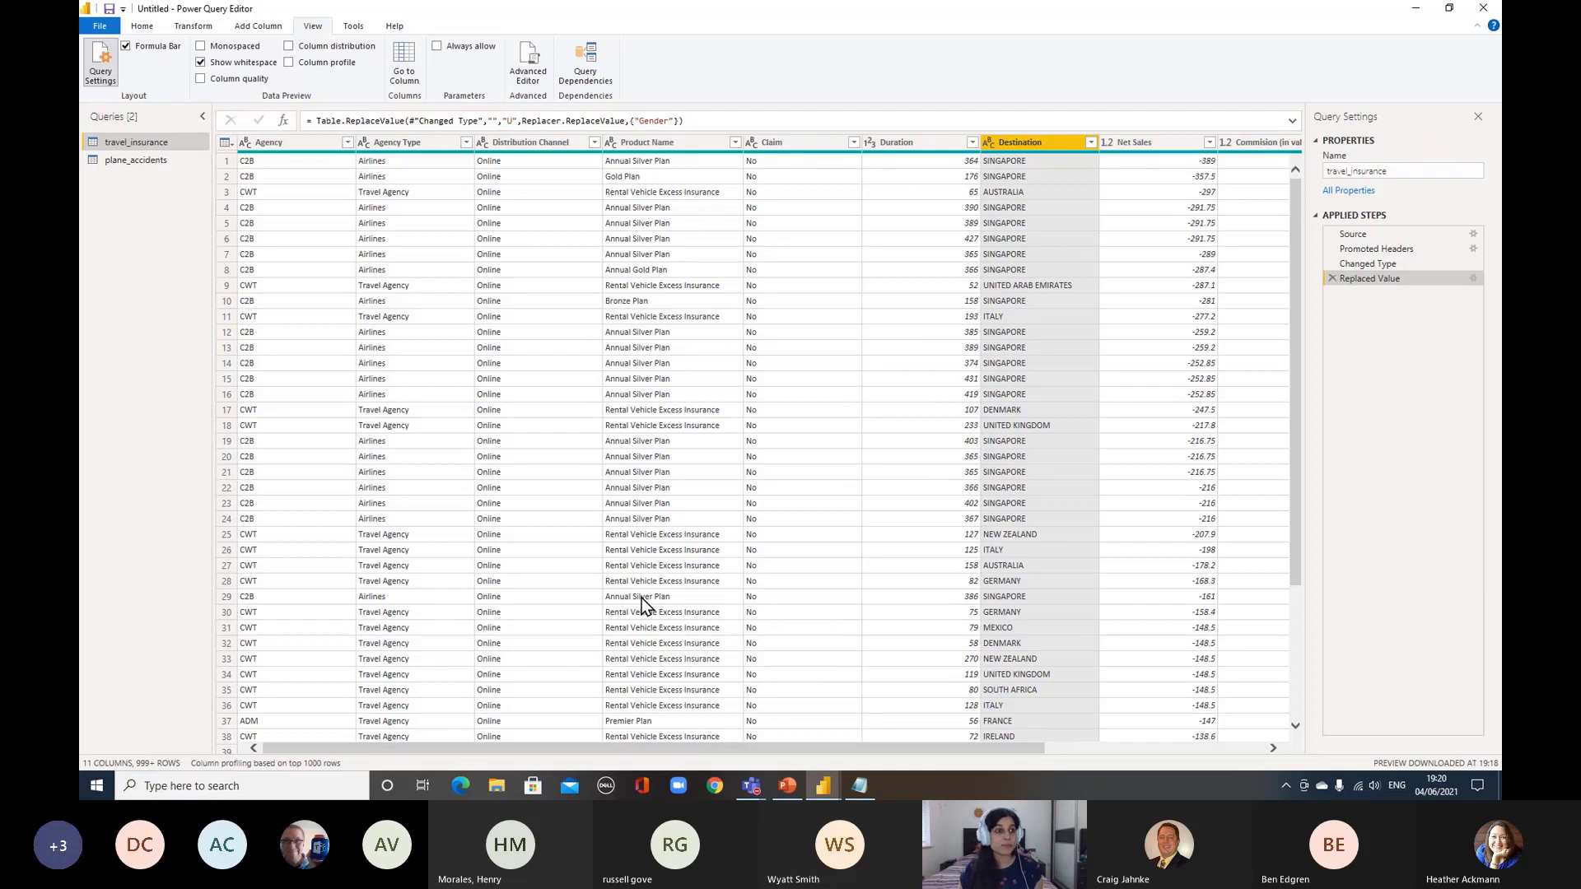
# Review the travel_insurance columns from Agency through Age, including Product Name, Net Sales and Commision (in value)
pyautogui.click(270, 142)
pyautogui.click(382, 144)
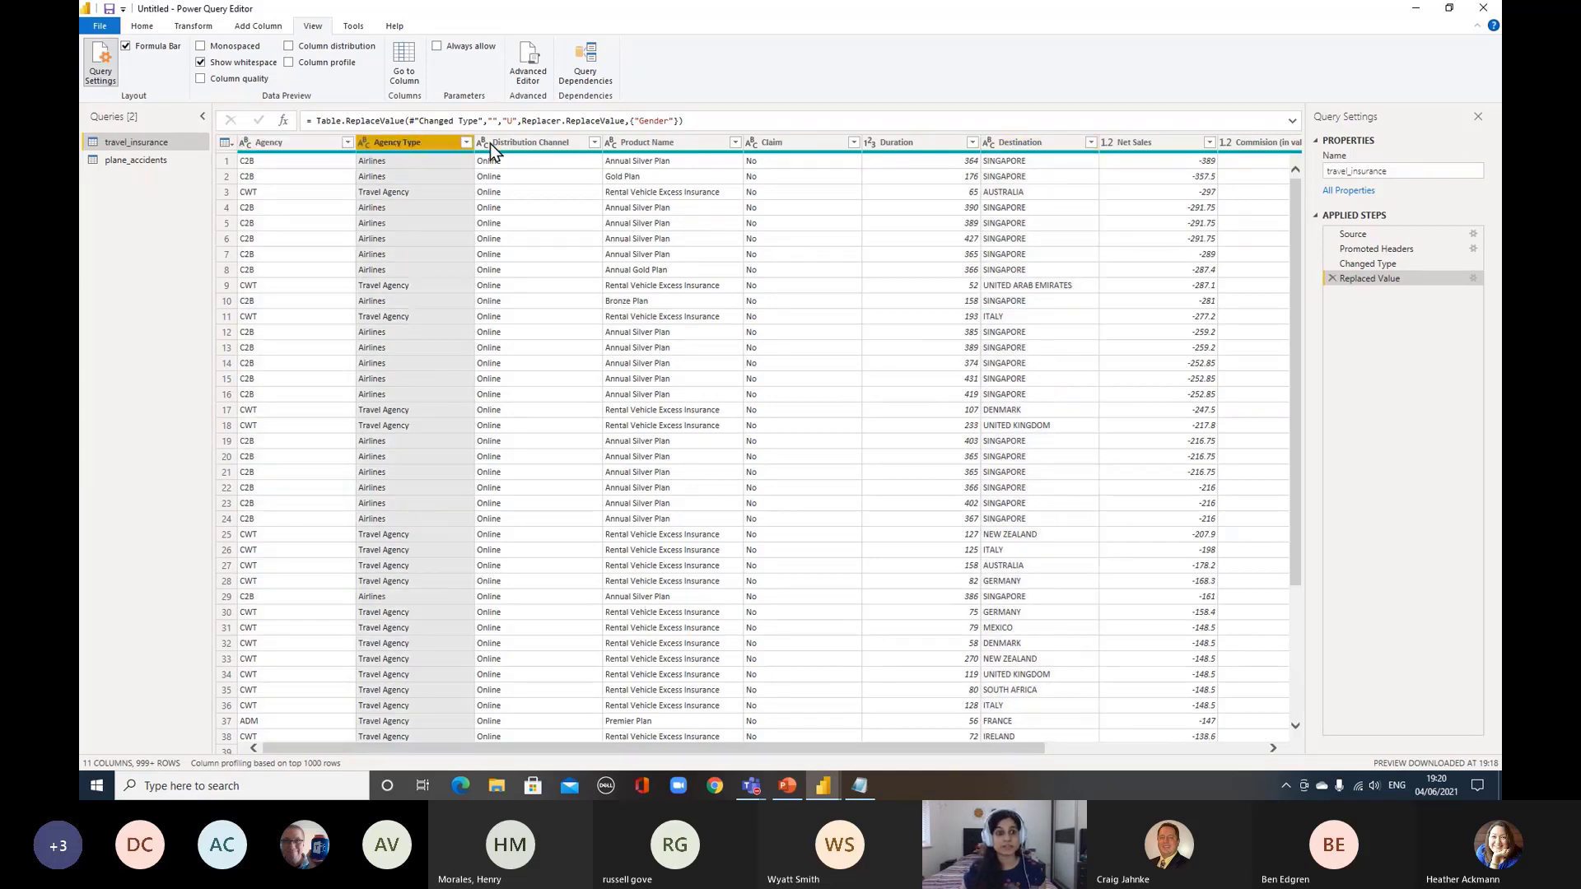
pyautogui.click(517, 141)
pyautogui.click(303, 140)
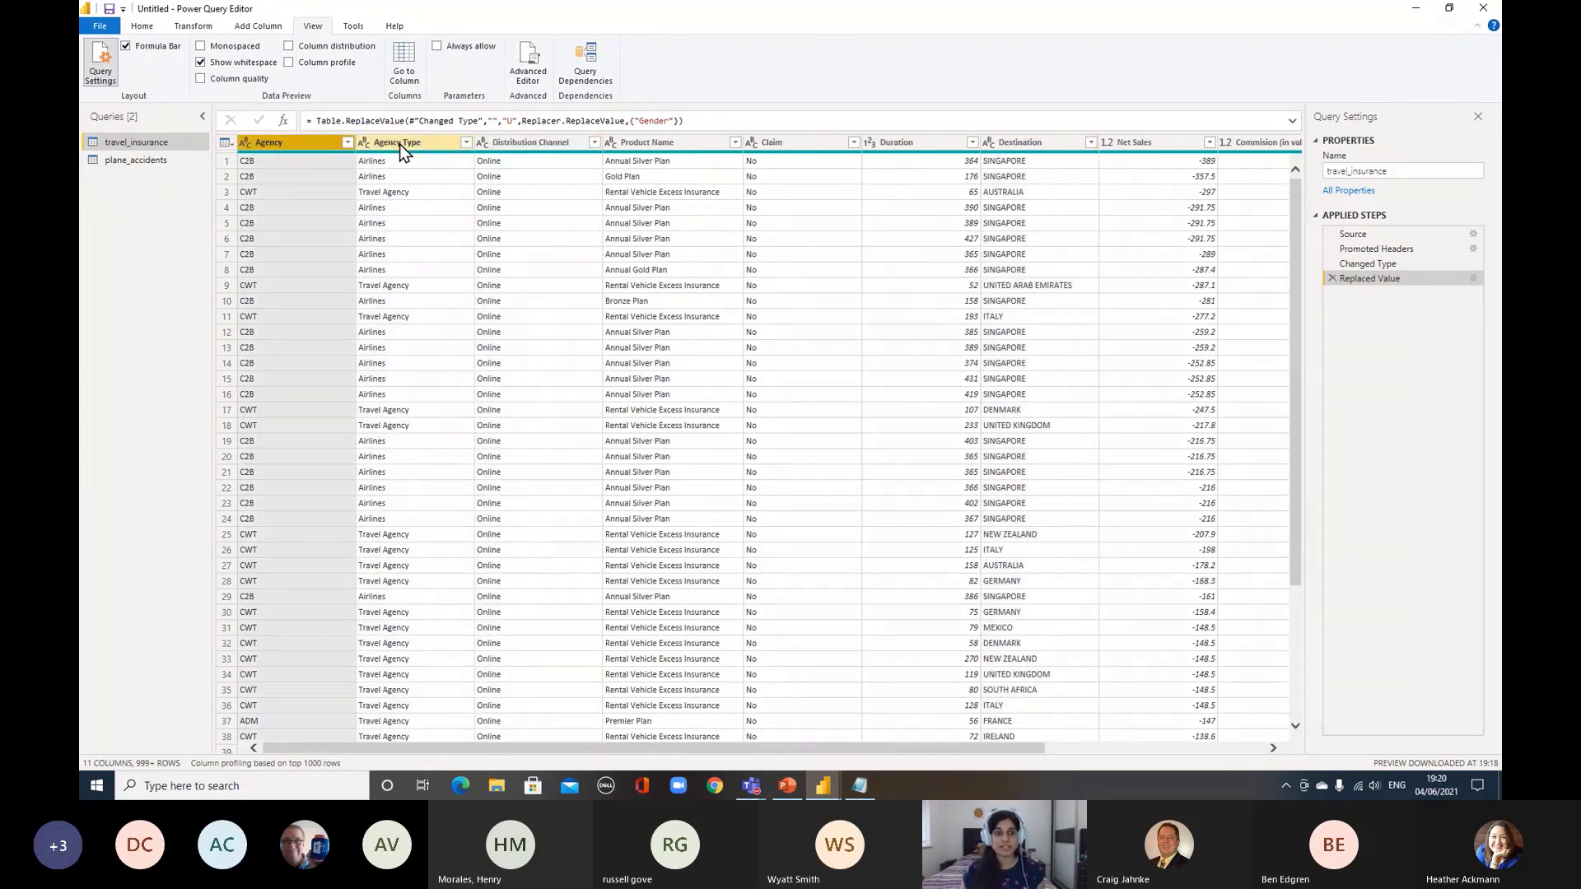
pyautogui.click(527, 142)
pyautogui.click(645, 143)
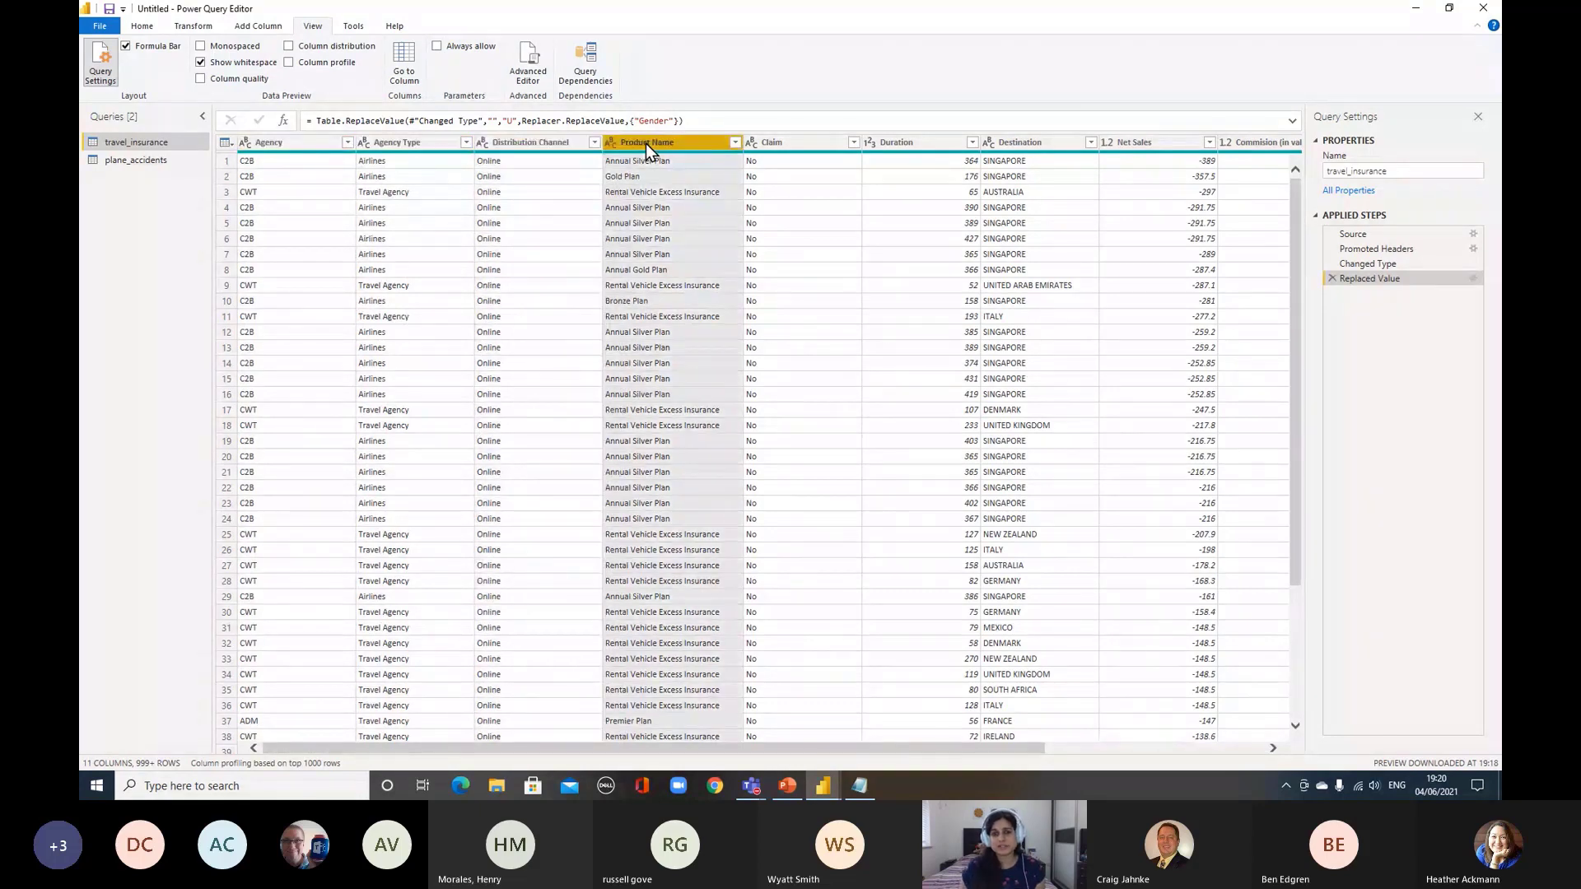
pyautogui.click(916, 142)
pyautogui.moveTo(1031, 749); pyautogui.dragTo(1189, 748)
pyautogui.click(915, 144)
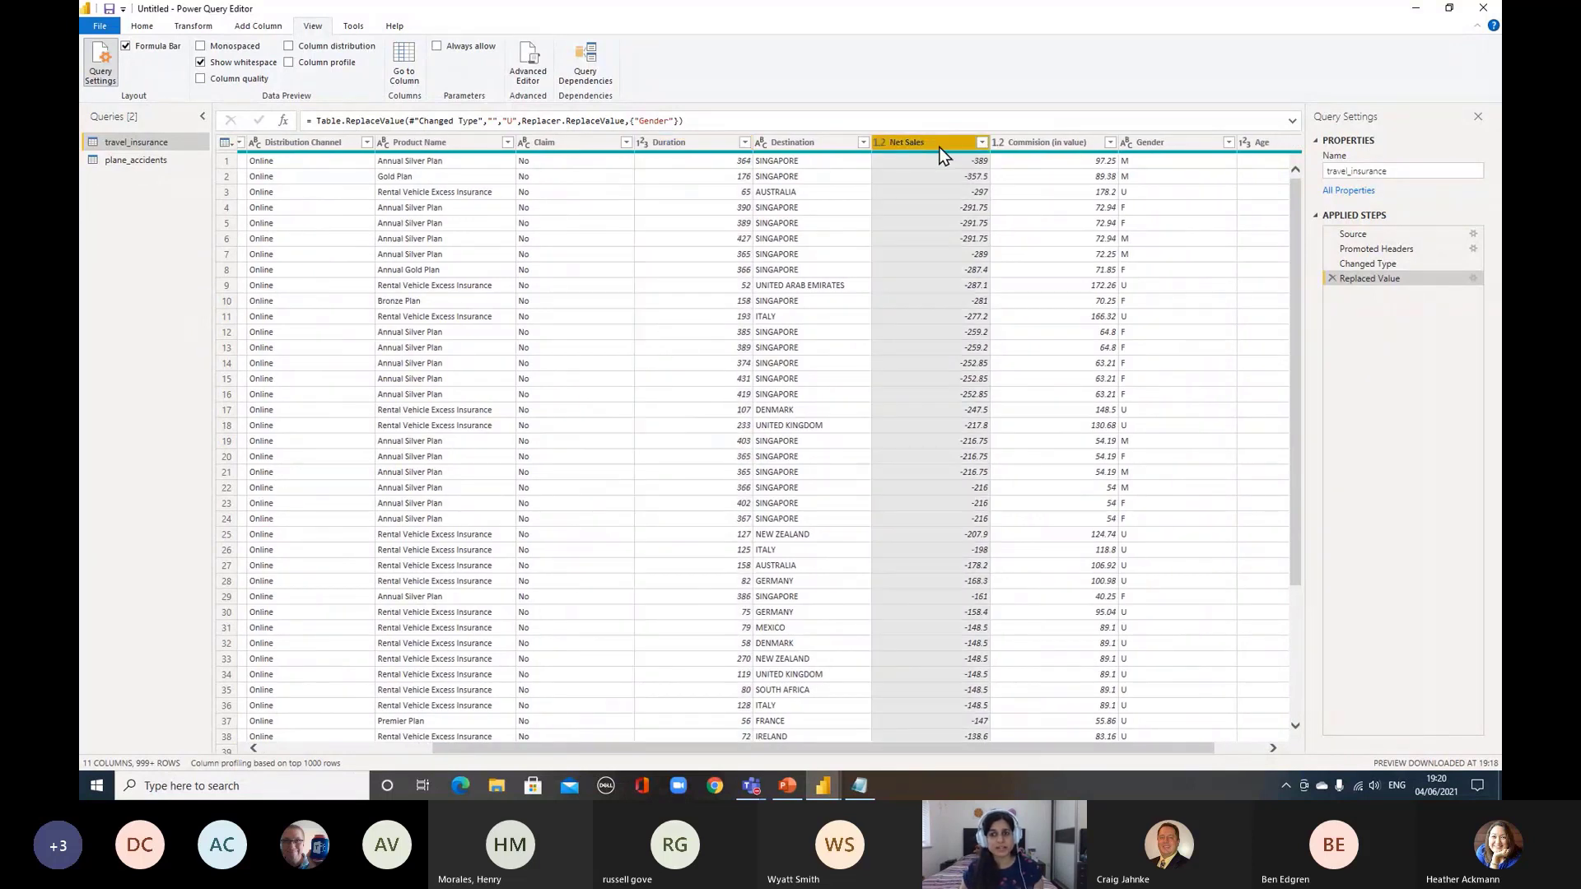
pyautogui.click(1057, 145)
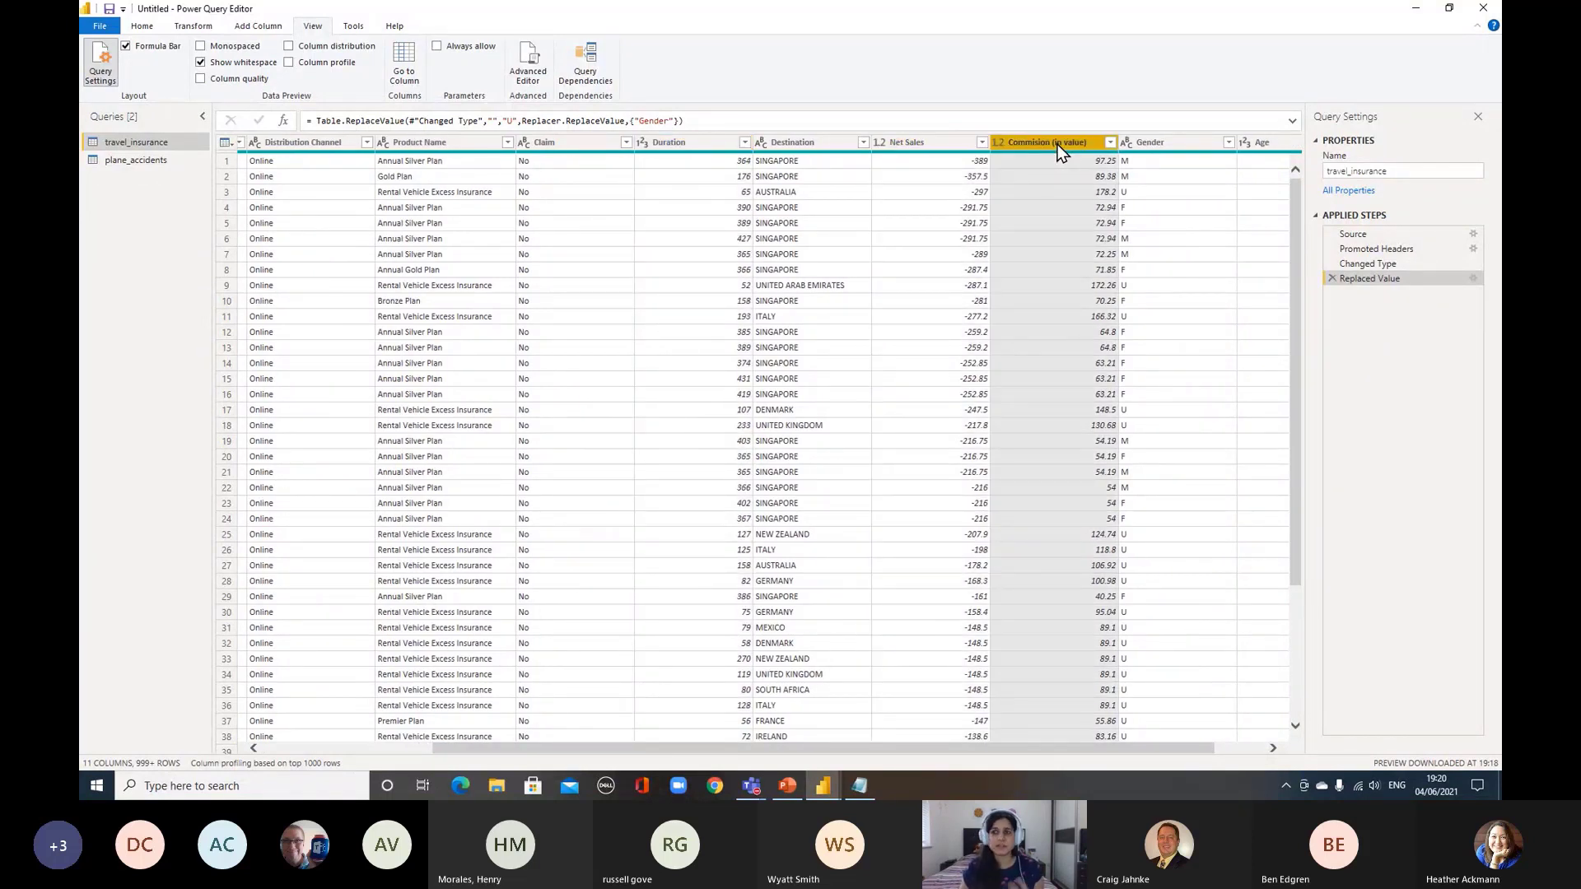
pyautogui.moveTo(1158, 754); pyautogui.dragTo(1245, 752)
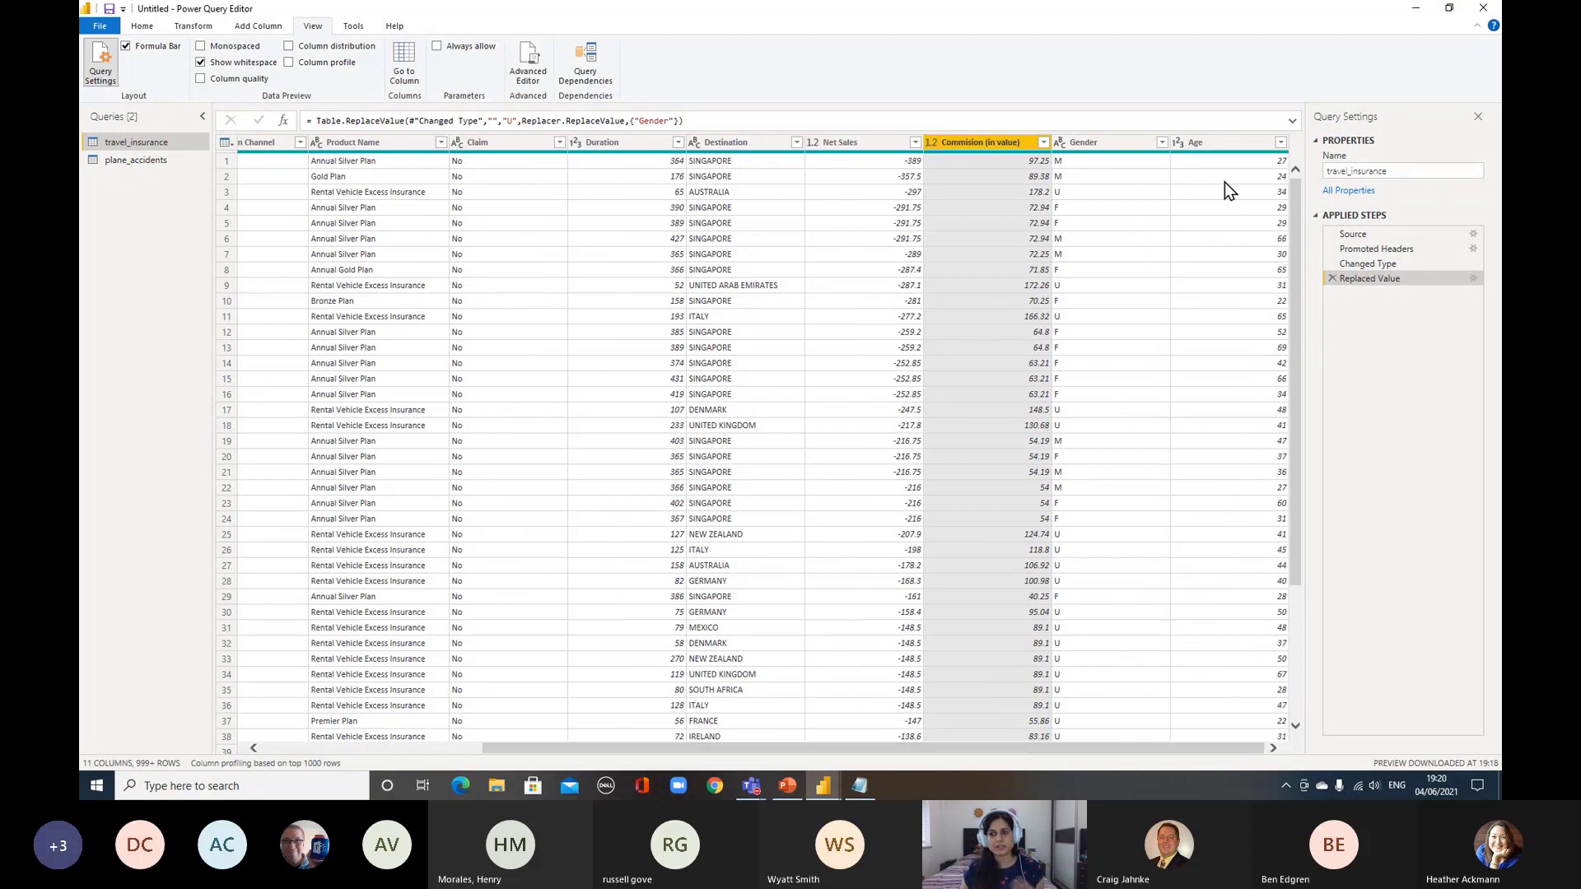
pyautogui.click(1217, 146)
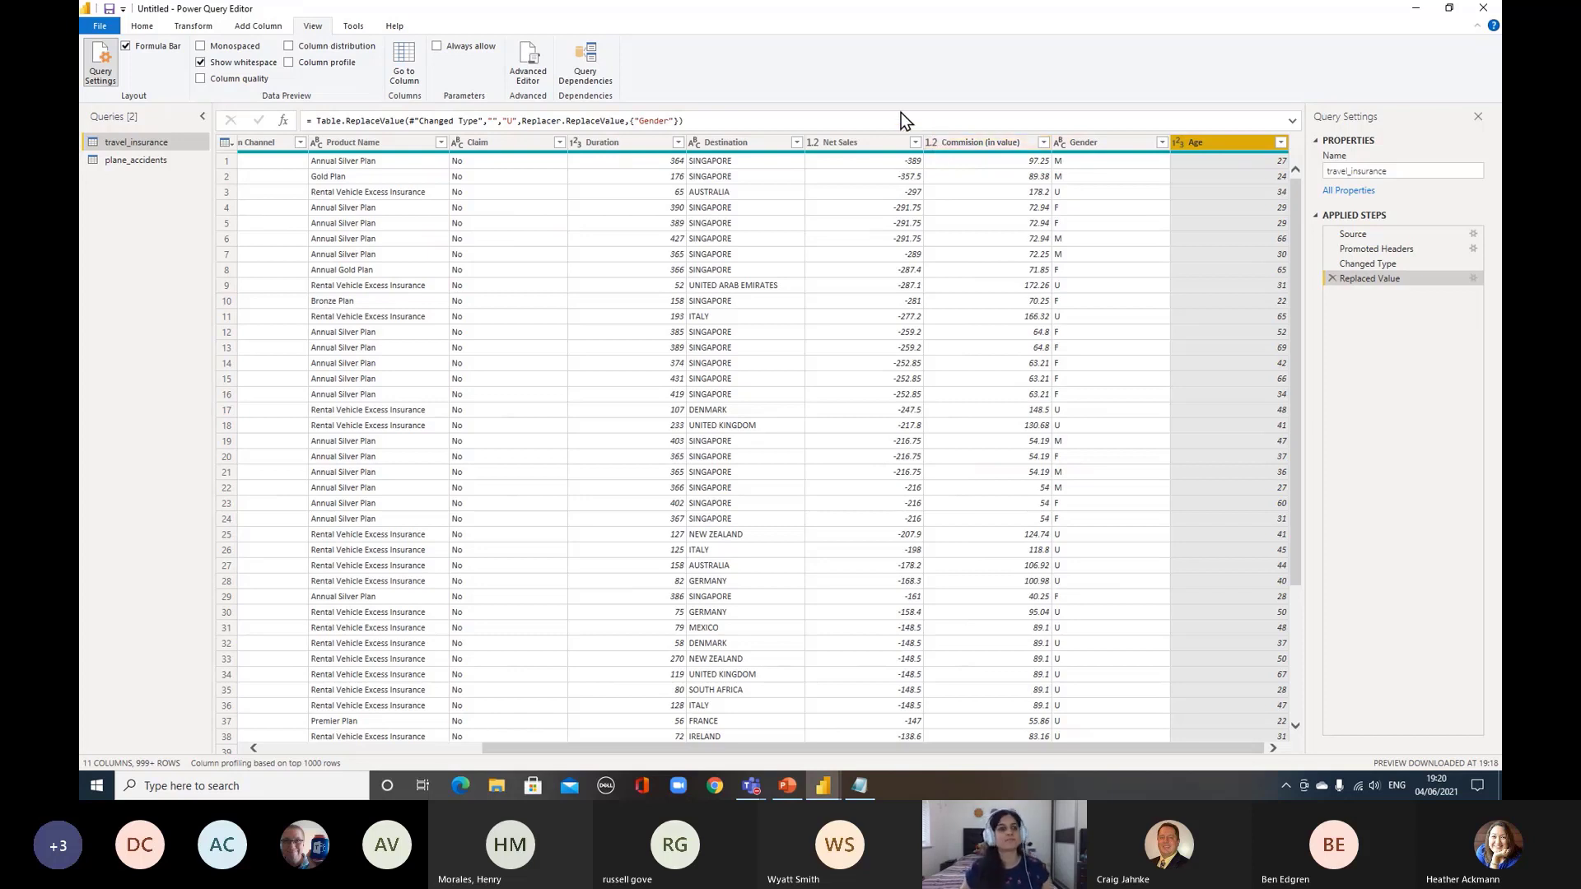
# Open the plane_accidents query and compare its country and accidents columns with Column3, Column4, source: and the airfleets.net URL column
pyautogui.click(122, 162)
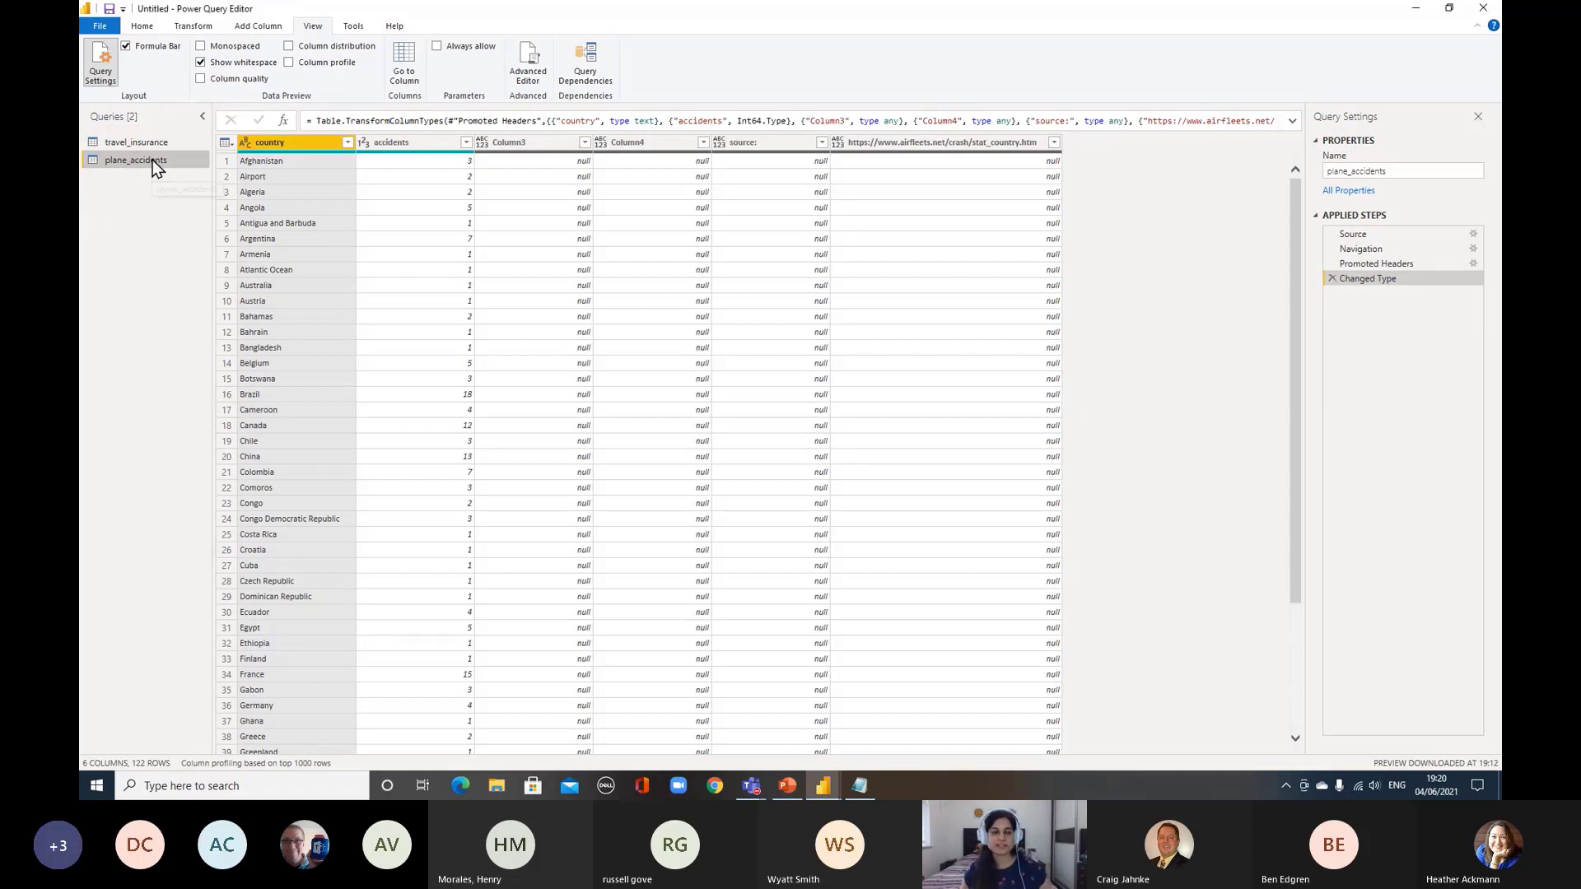
pyautogui.click(506, 143)
pyautogui.click(650, 140)
pyautogui.click(749, 143)
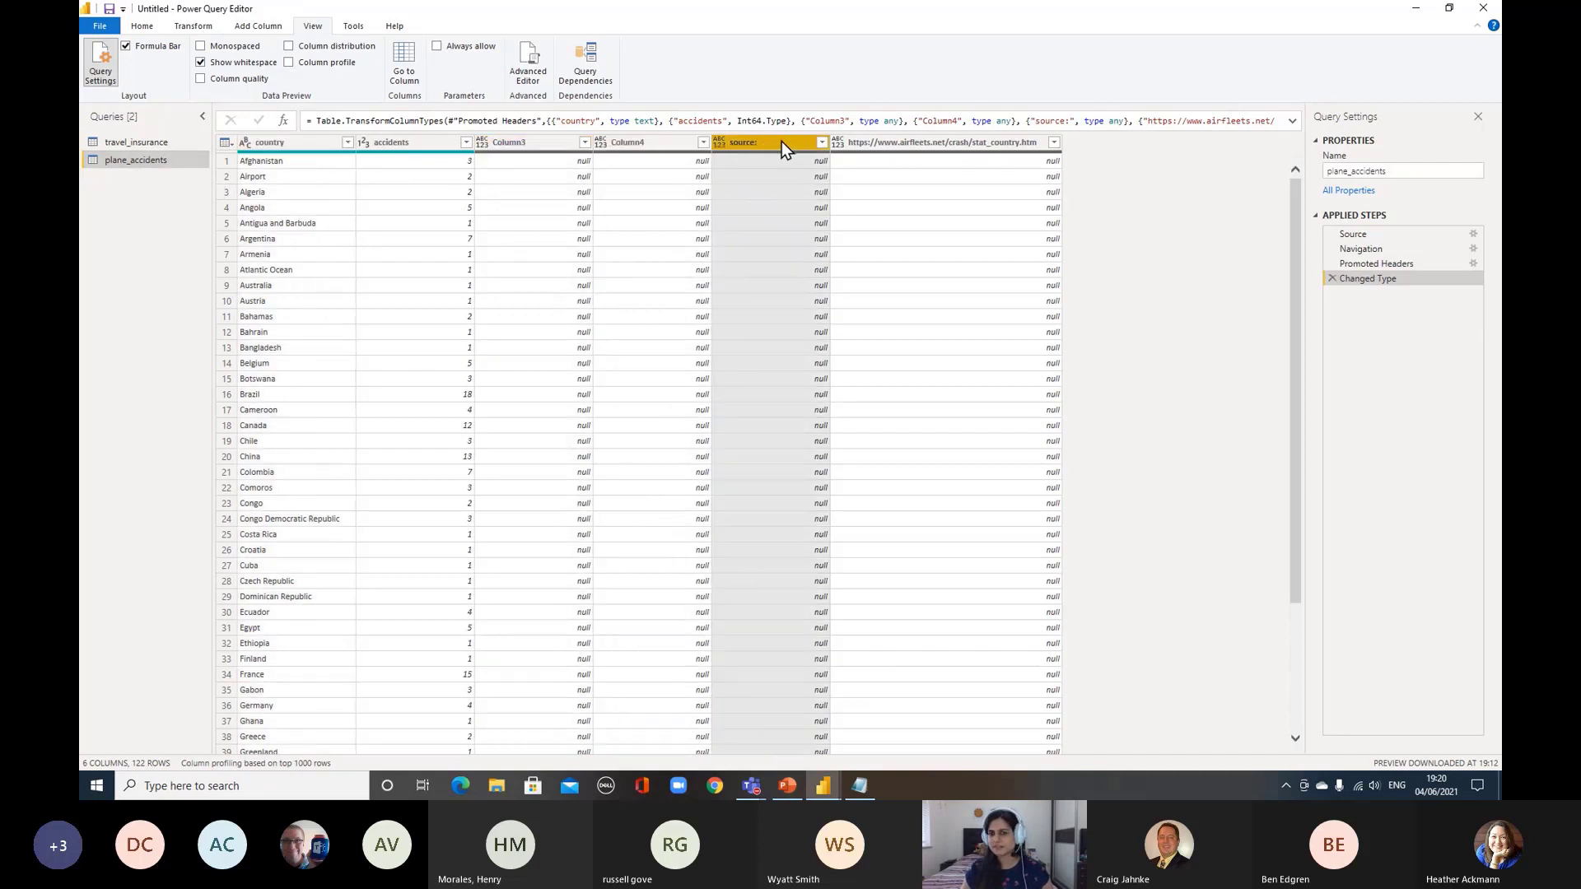
pyautogui.click(891, 154)
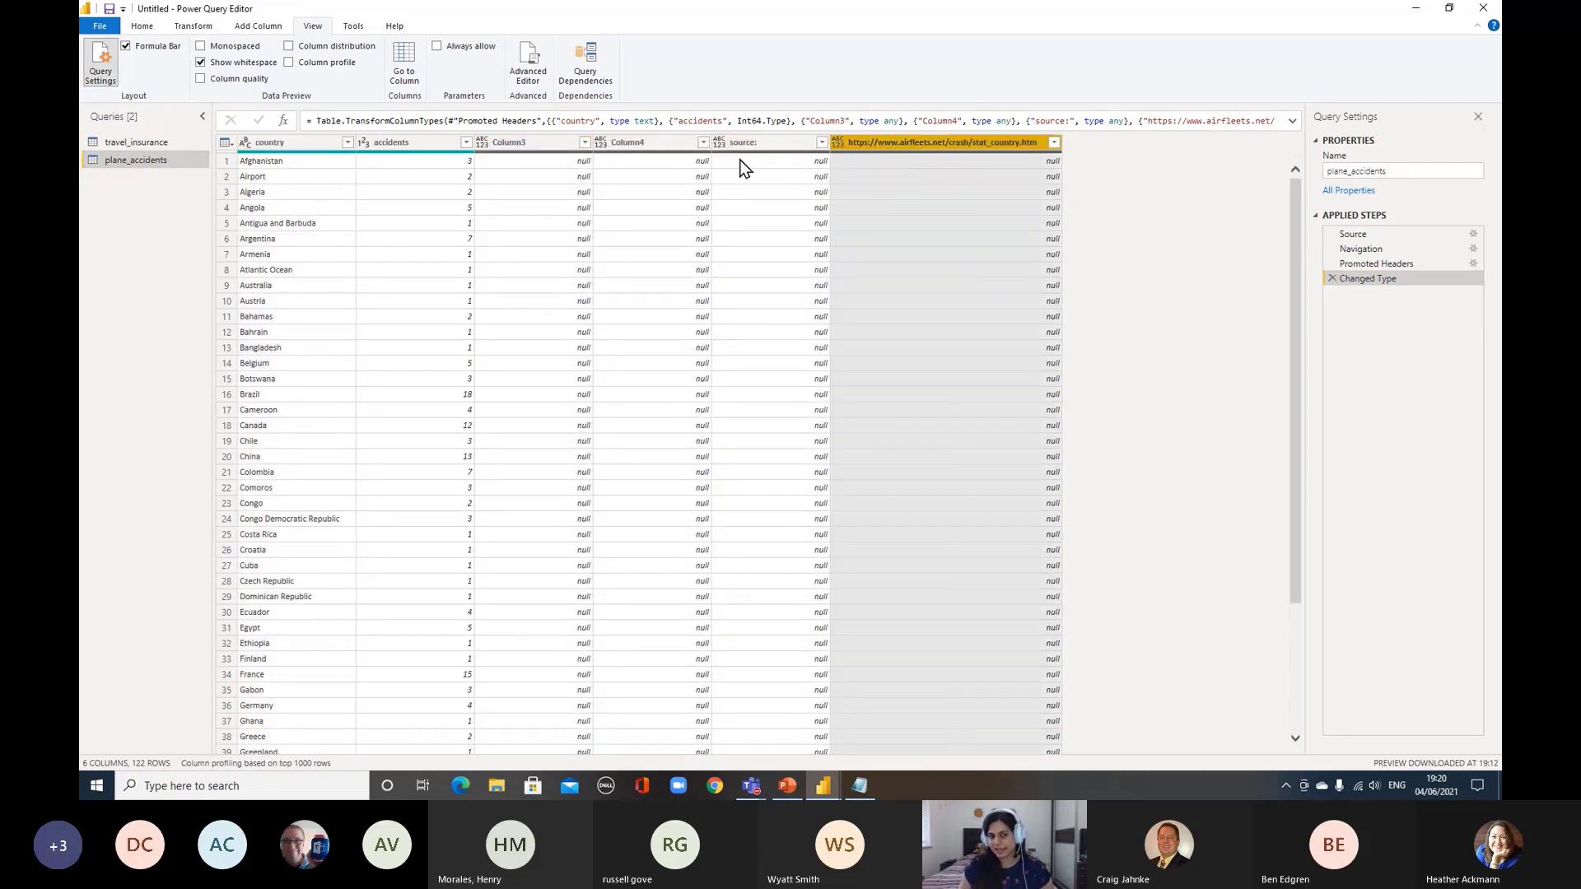
pyautogui.click(296, 145)
pyautogui.click(393, 147)
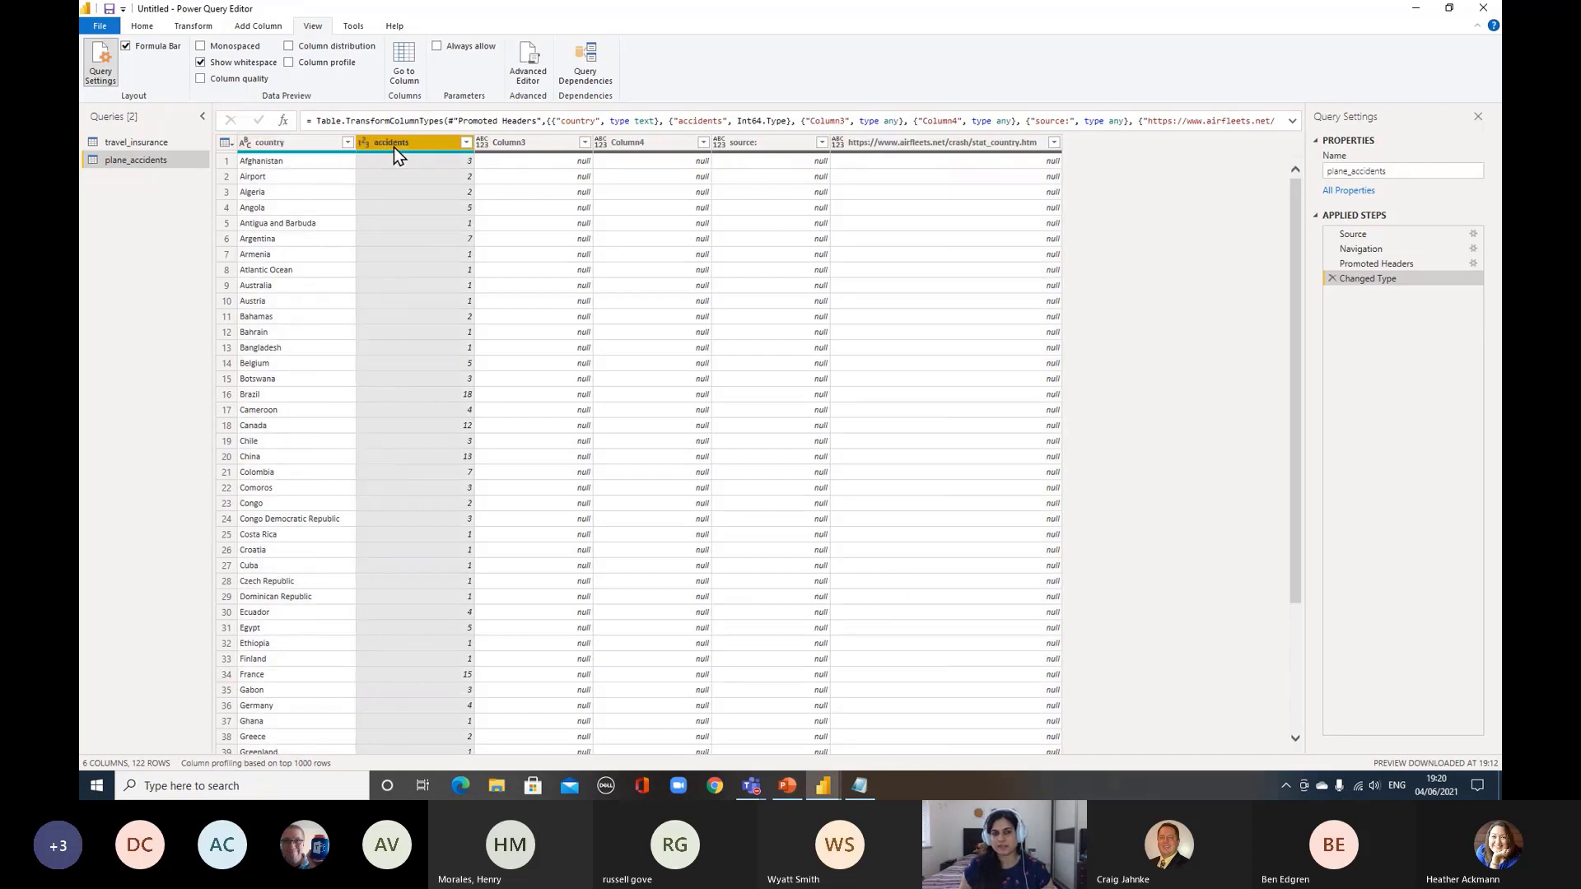
pyautogui.click(642, 145)
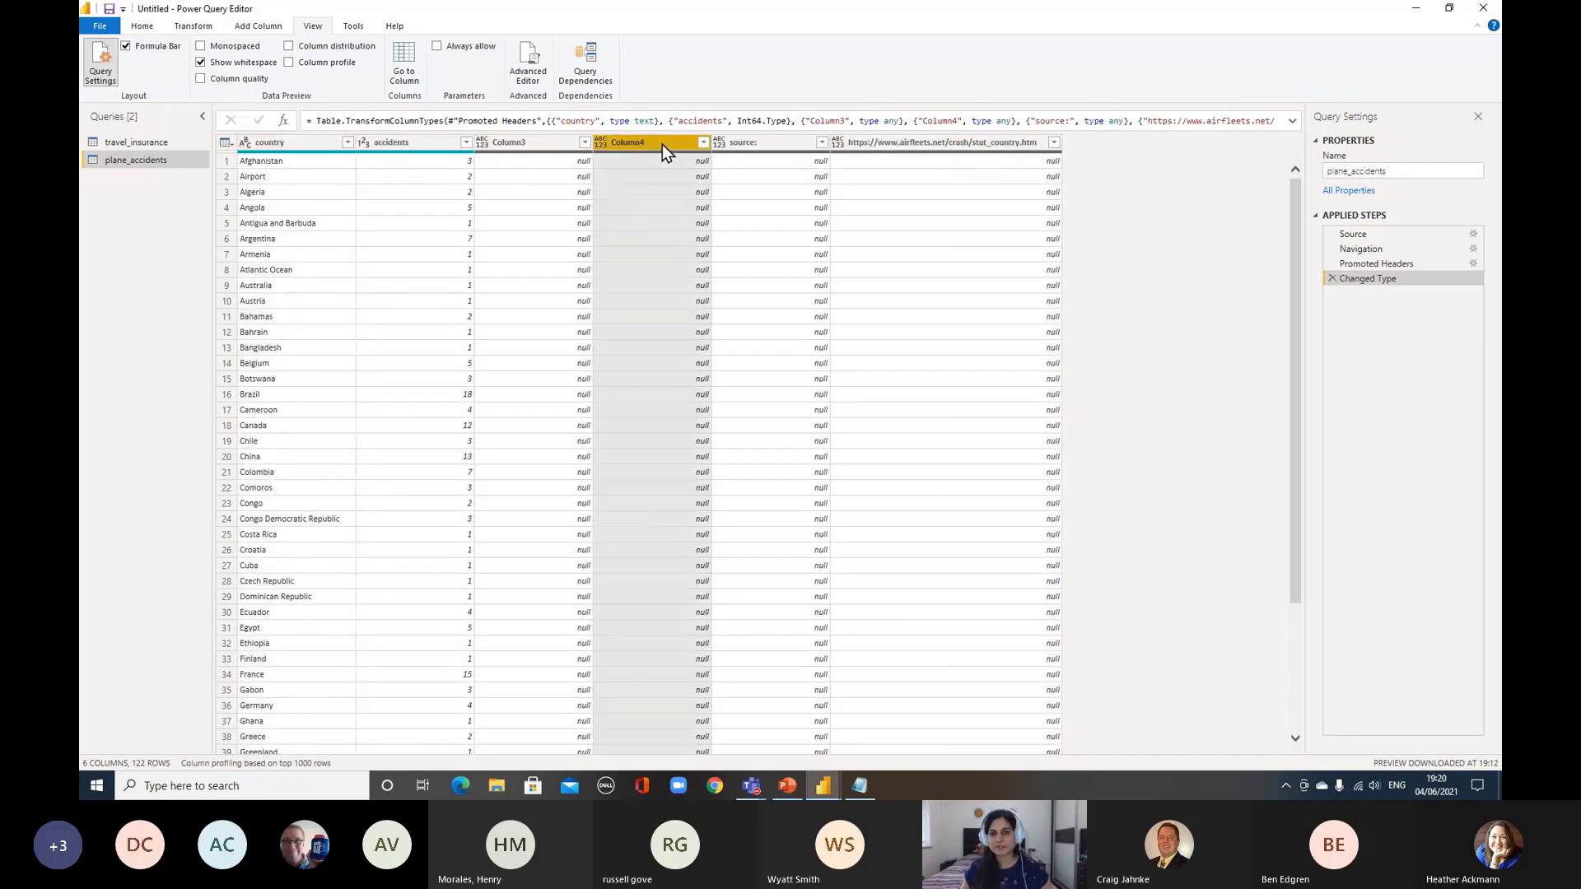
pyautogui.click(731, 147)
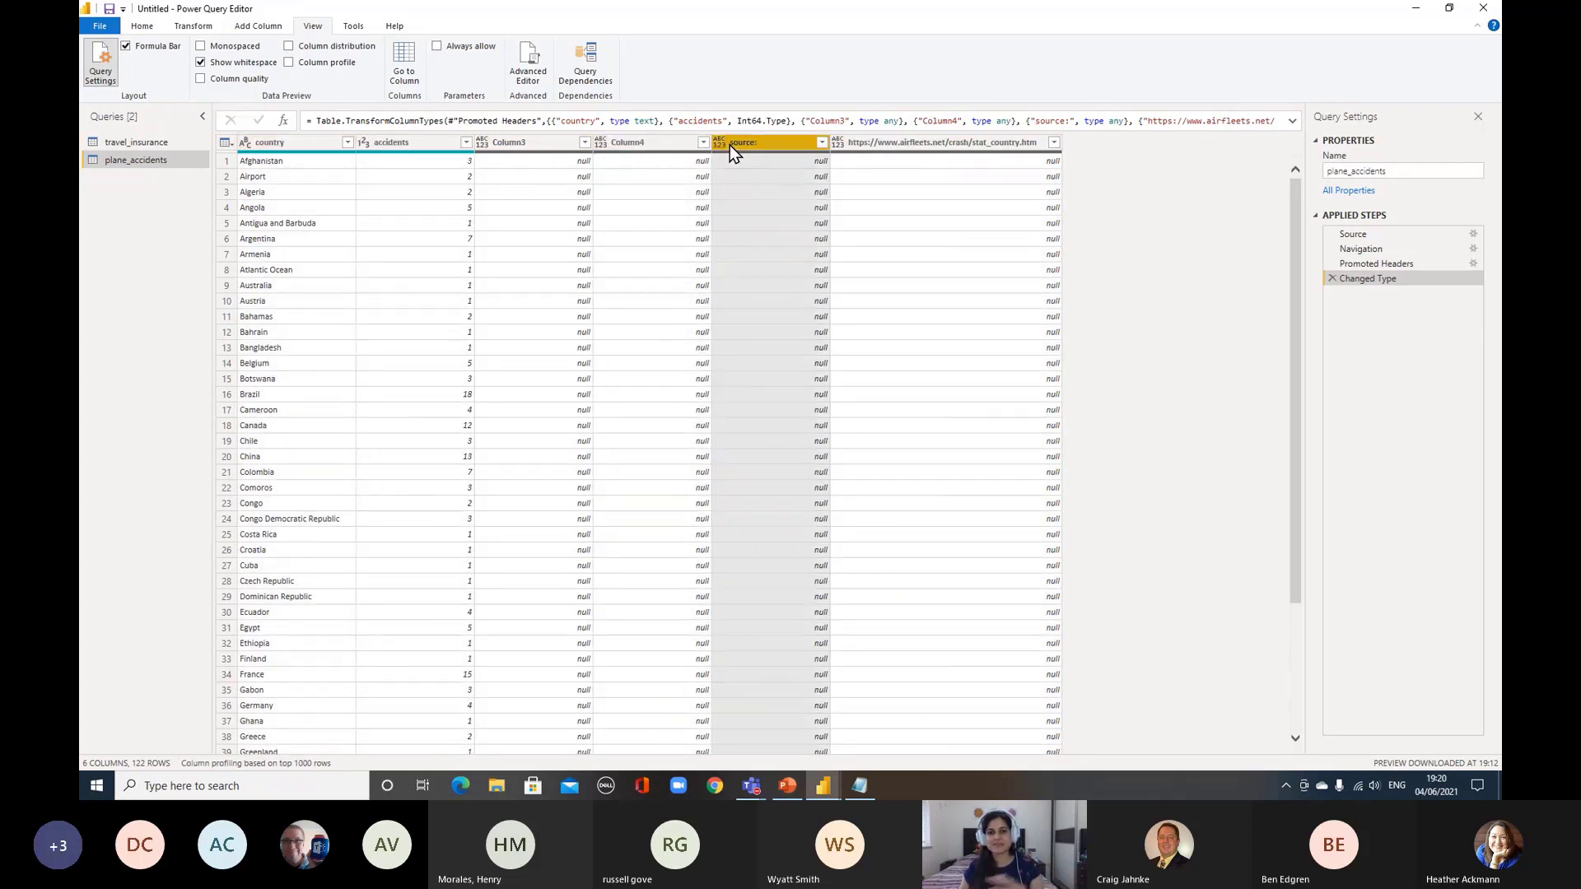
pyautogui.click(861, 145)
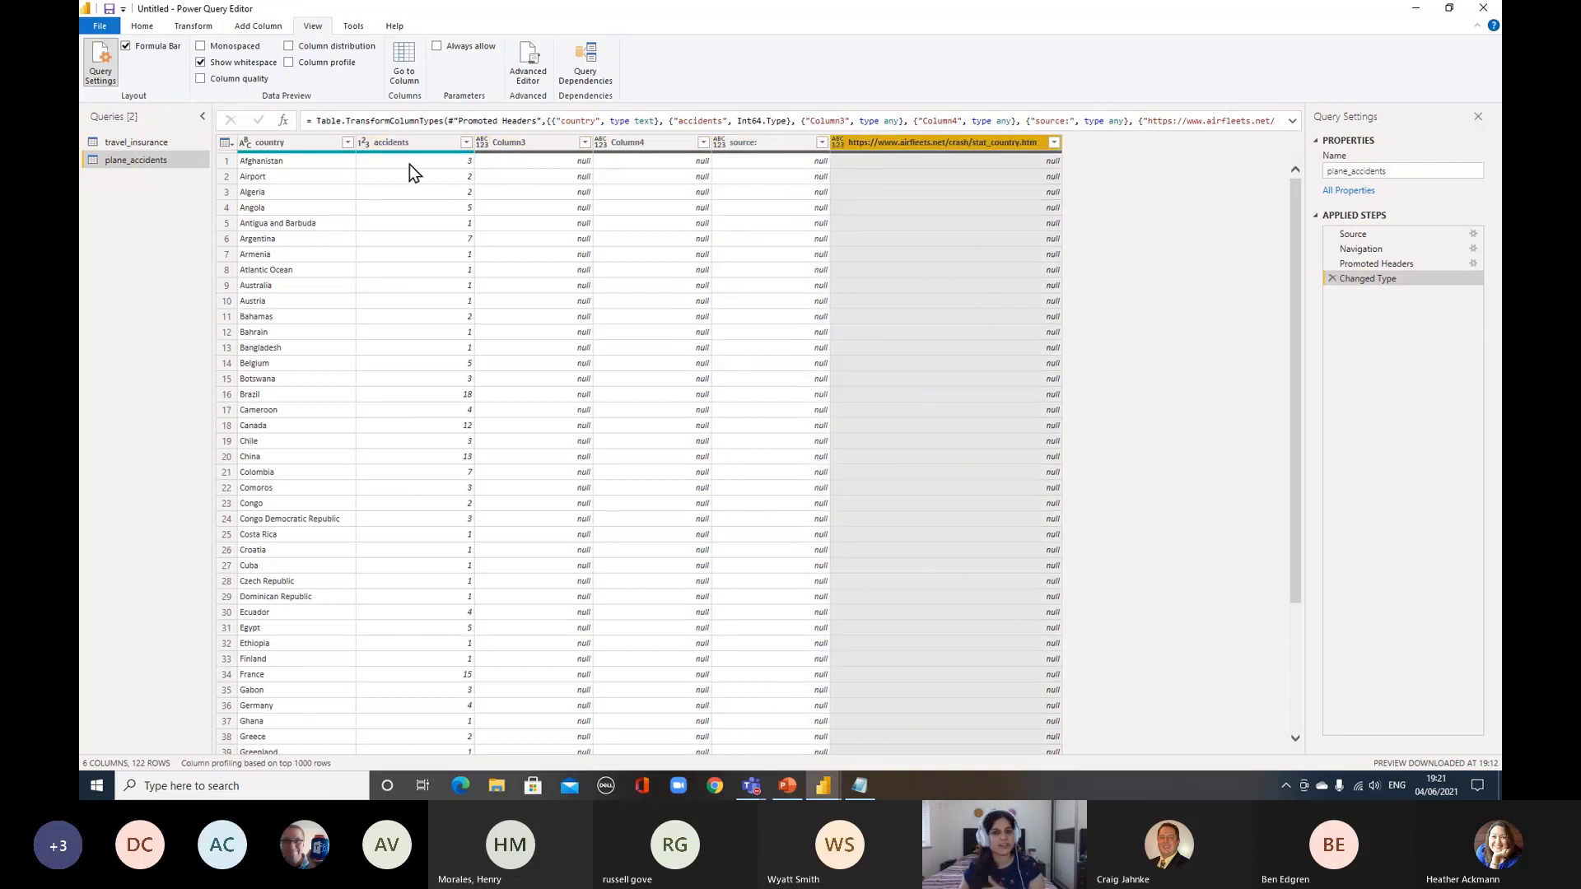
pyautogui.click(766, 145)
pyautogui.click(886, 142)
pyautogui.click(676, 146)
pyautogui.click(502, 151)
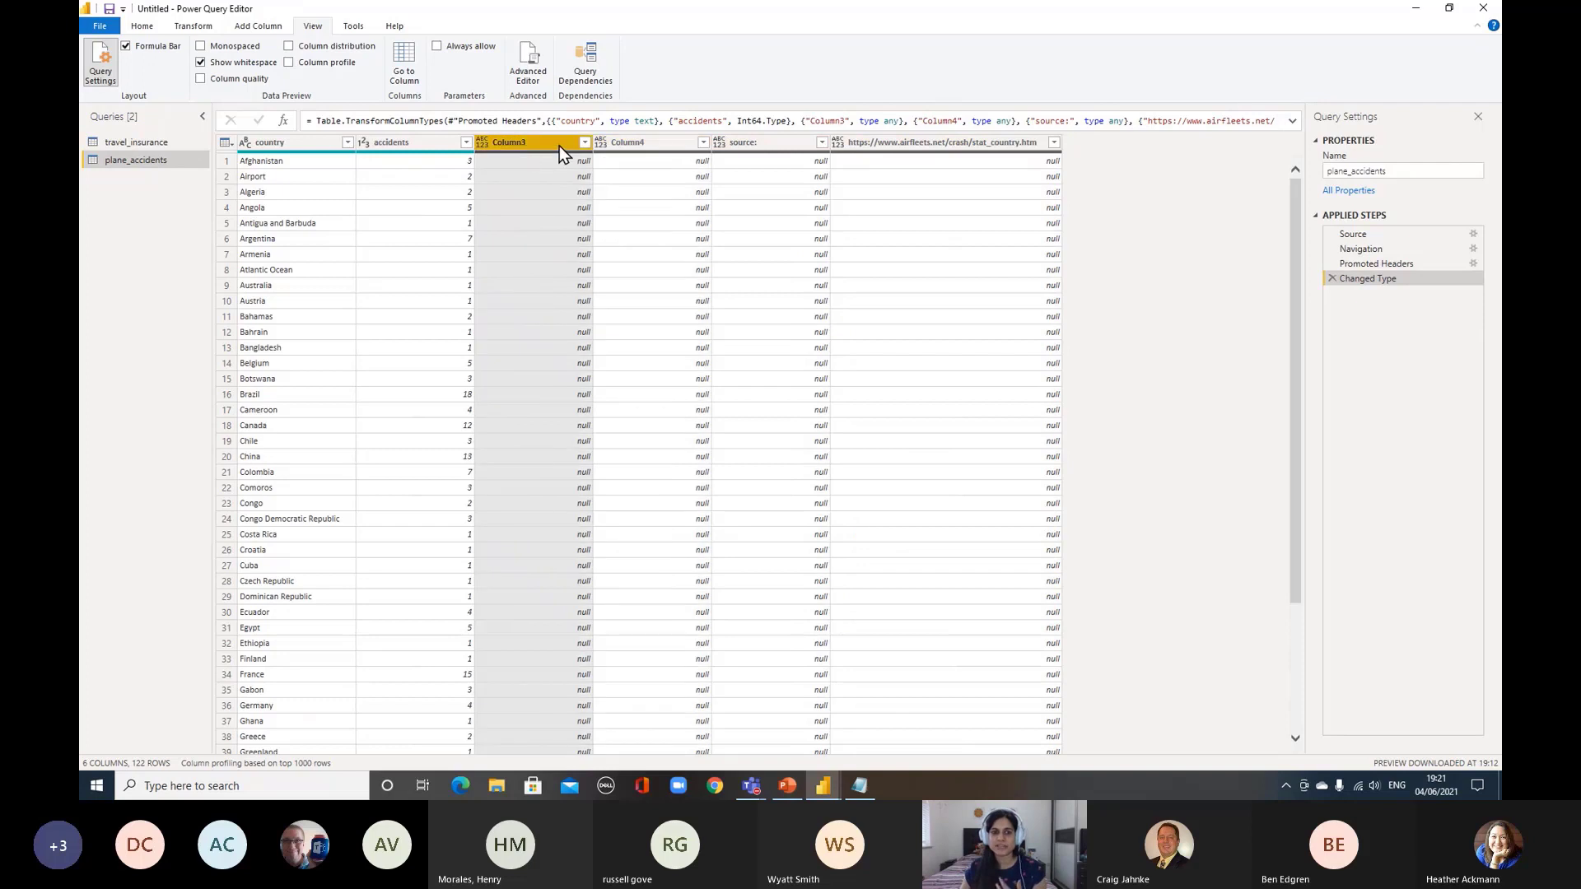
pyautogui.moveTo(906, 151)
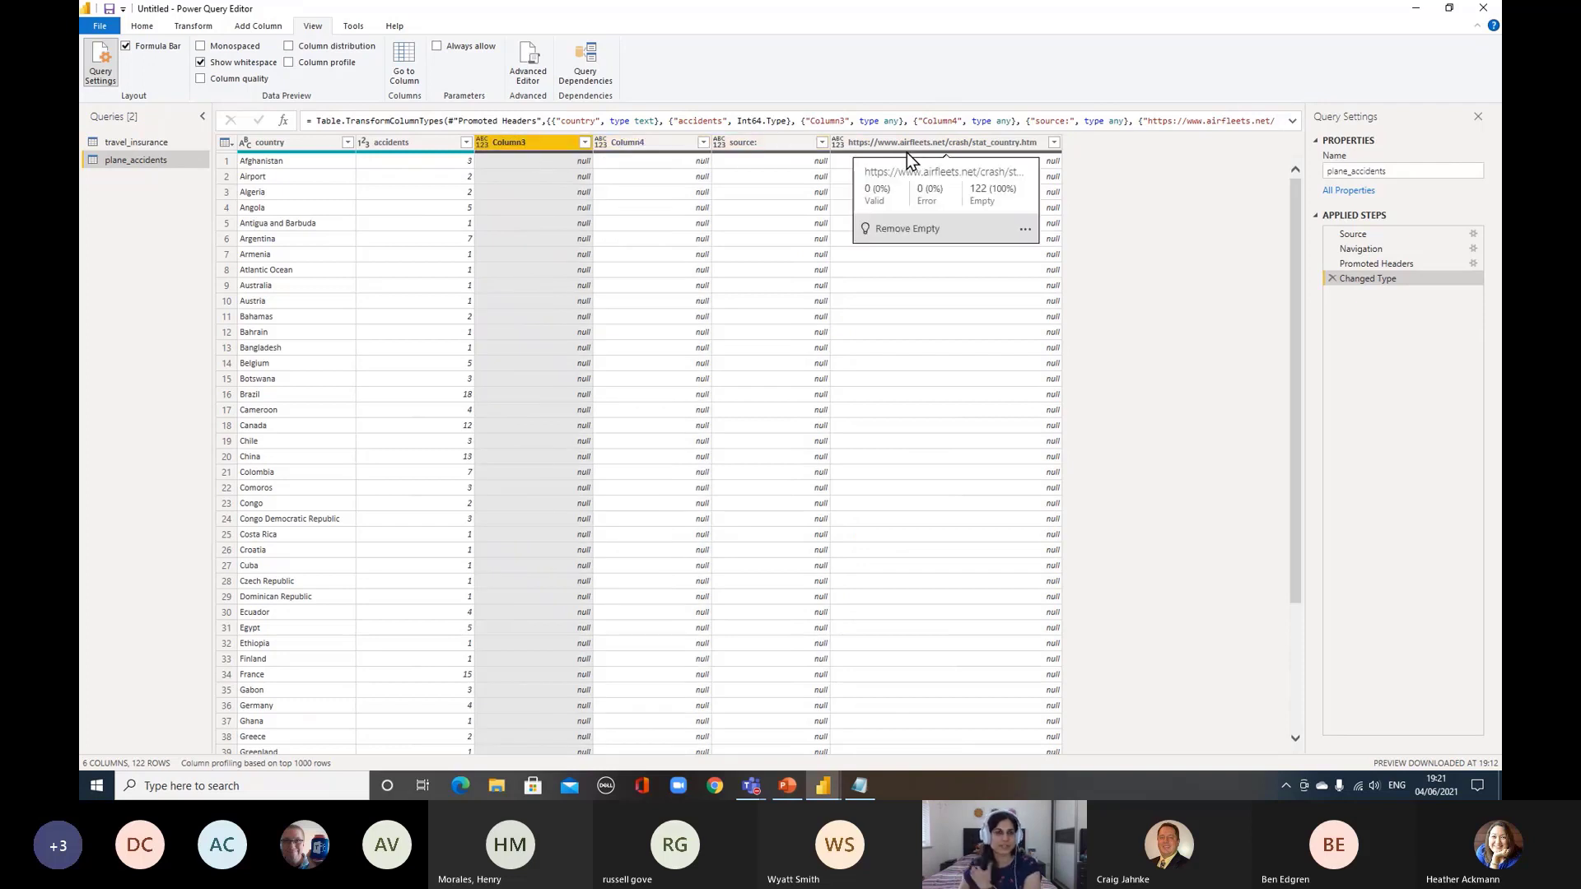
pyautogui.click(255, 143)
pyautogui.click(408, 148)
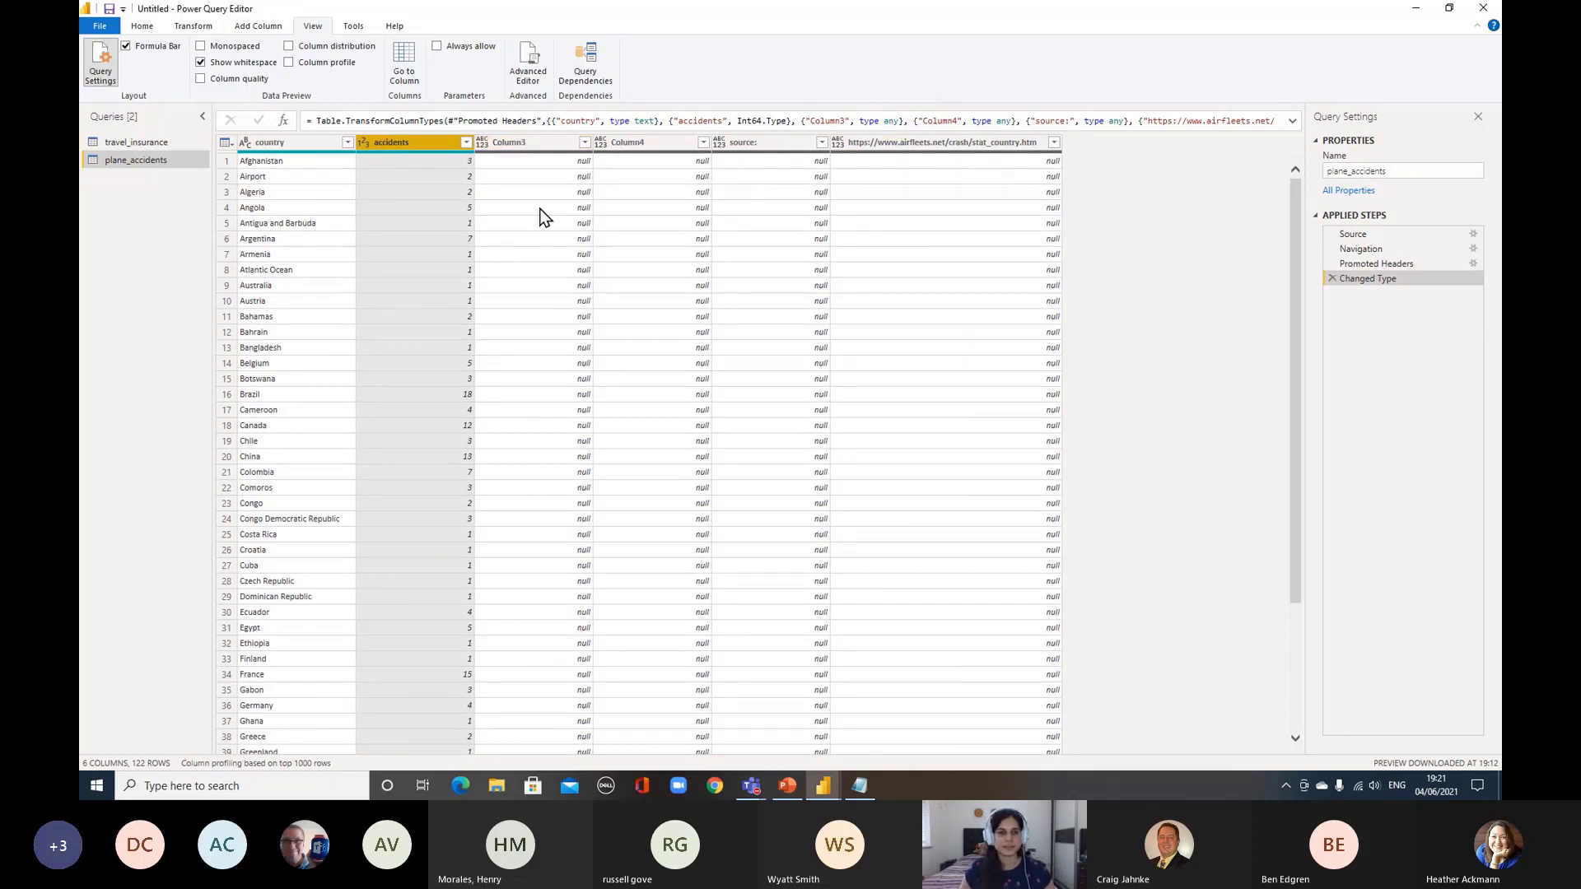
# Try removing Column3 from plane_accidents, and delete that removal from the applied steps
pyautogui.click(542, 144)
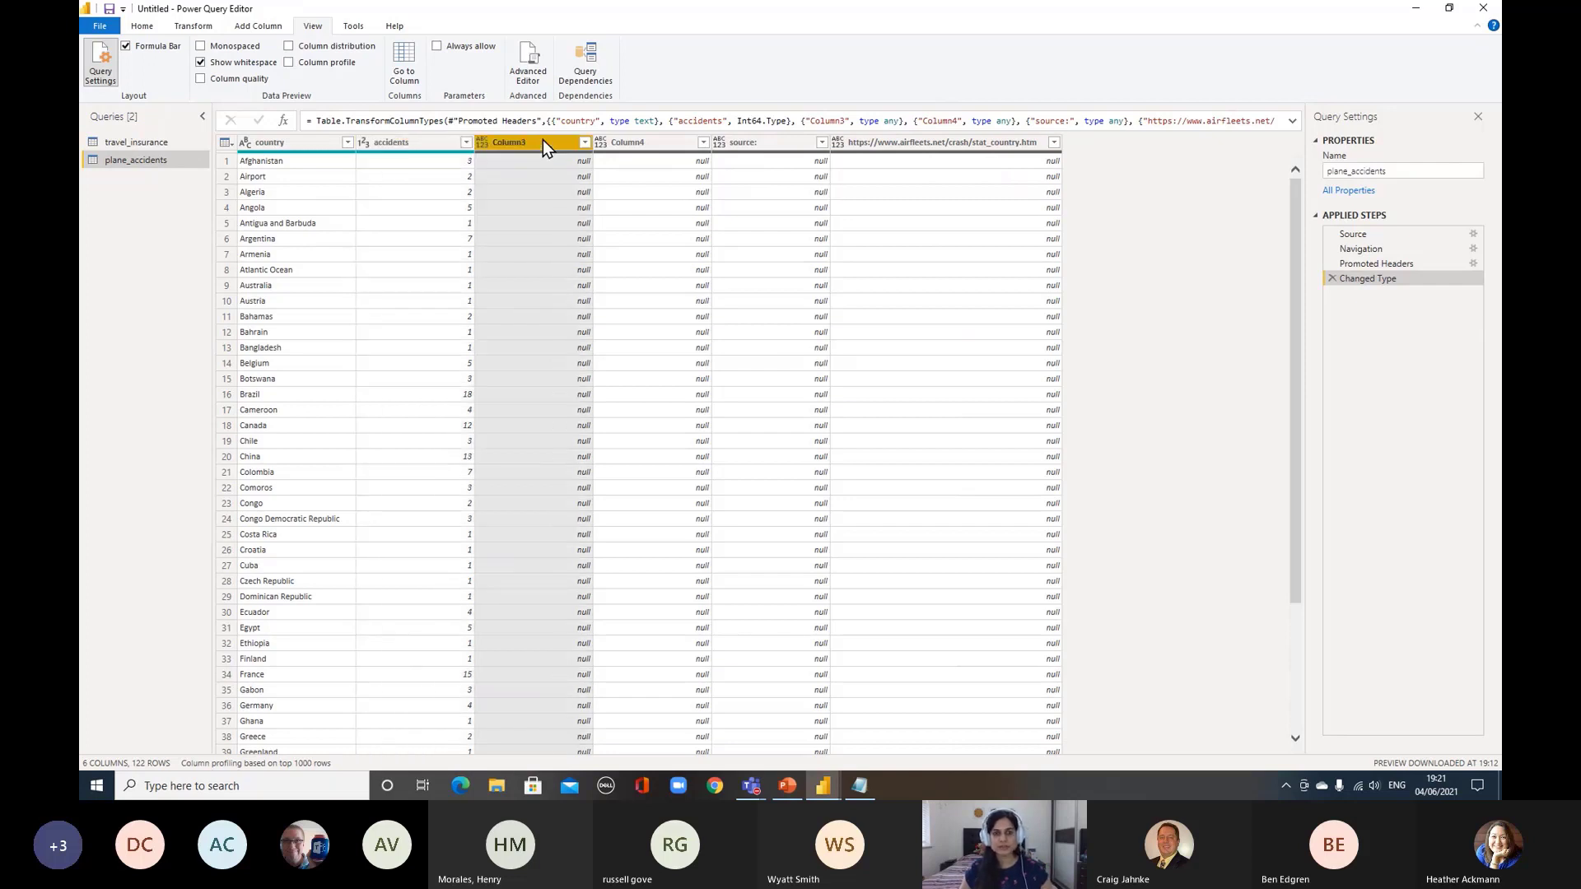
pyautogui.rightClick(542, 144)
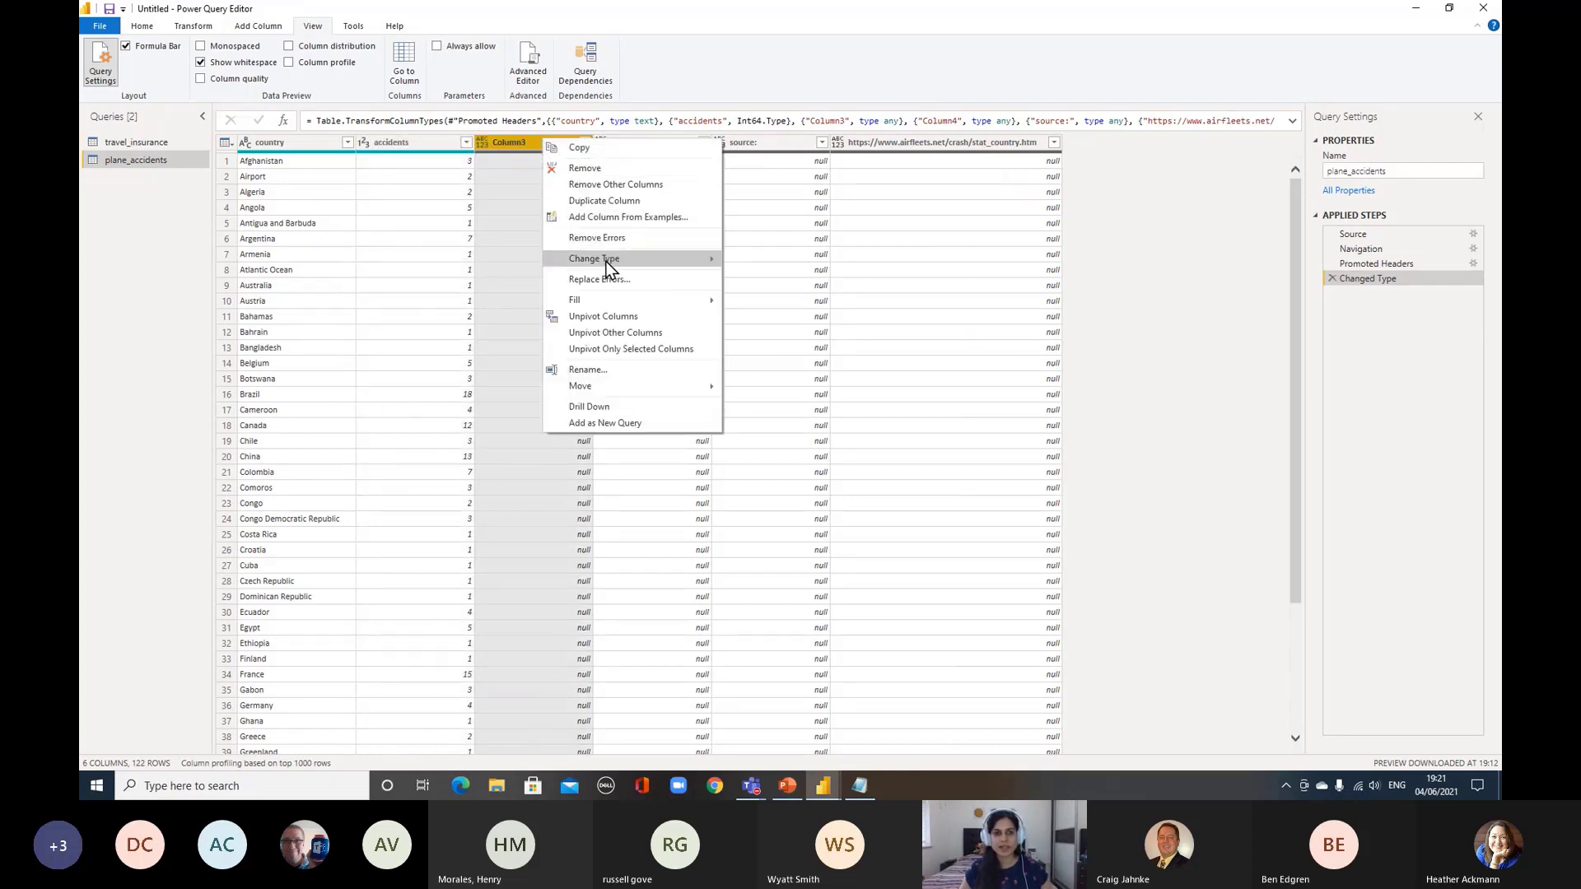
pyautogui.click(606, 168)
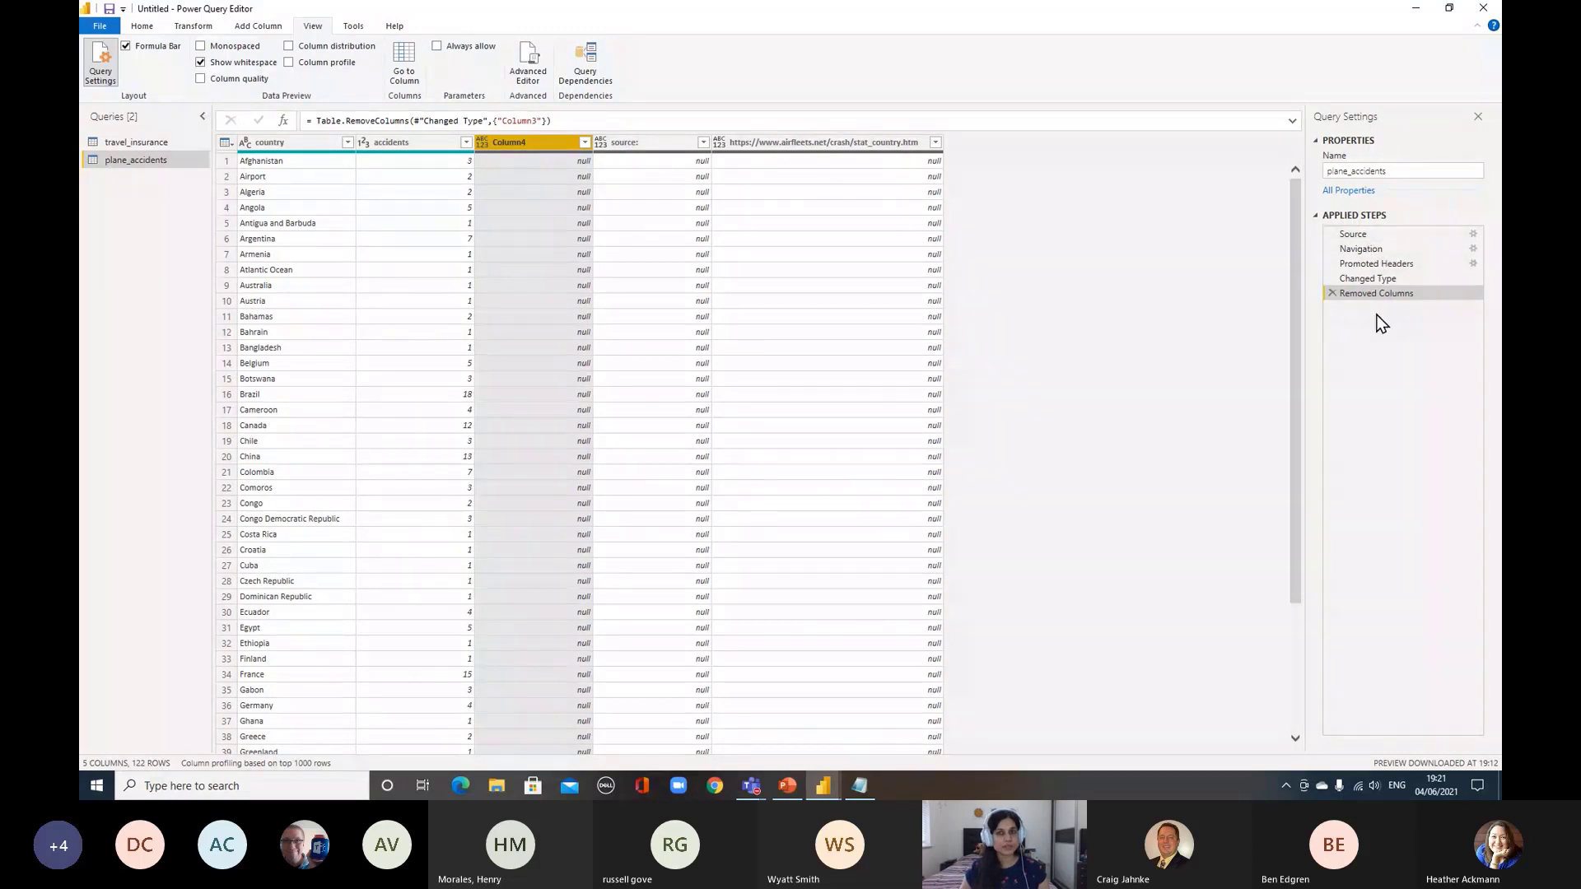
pyautogui.click(1332, 293)
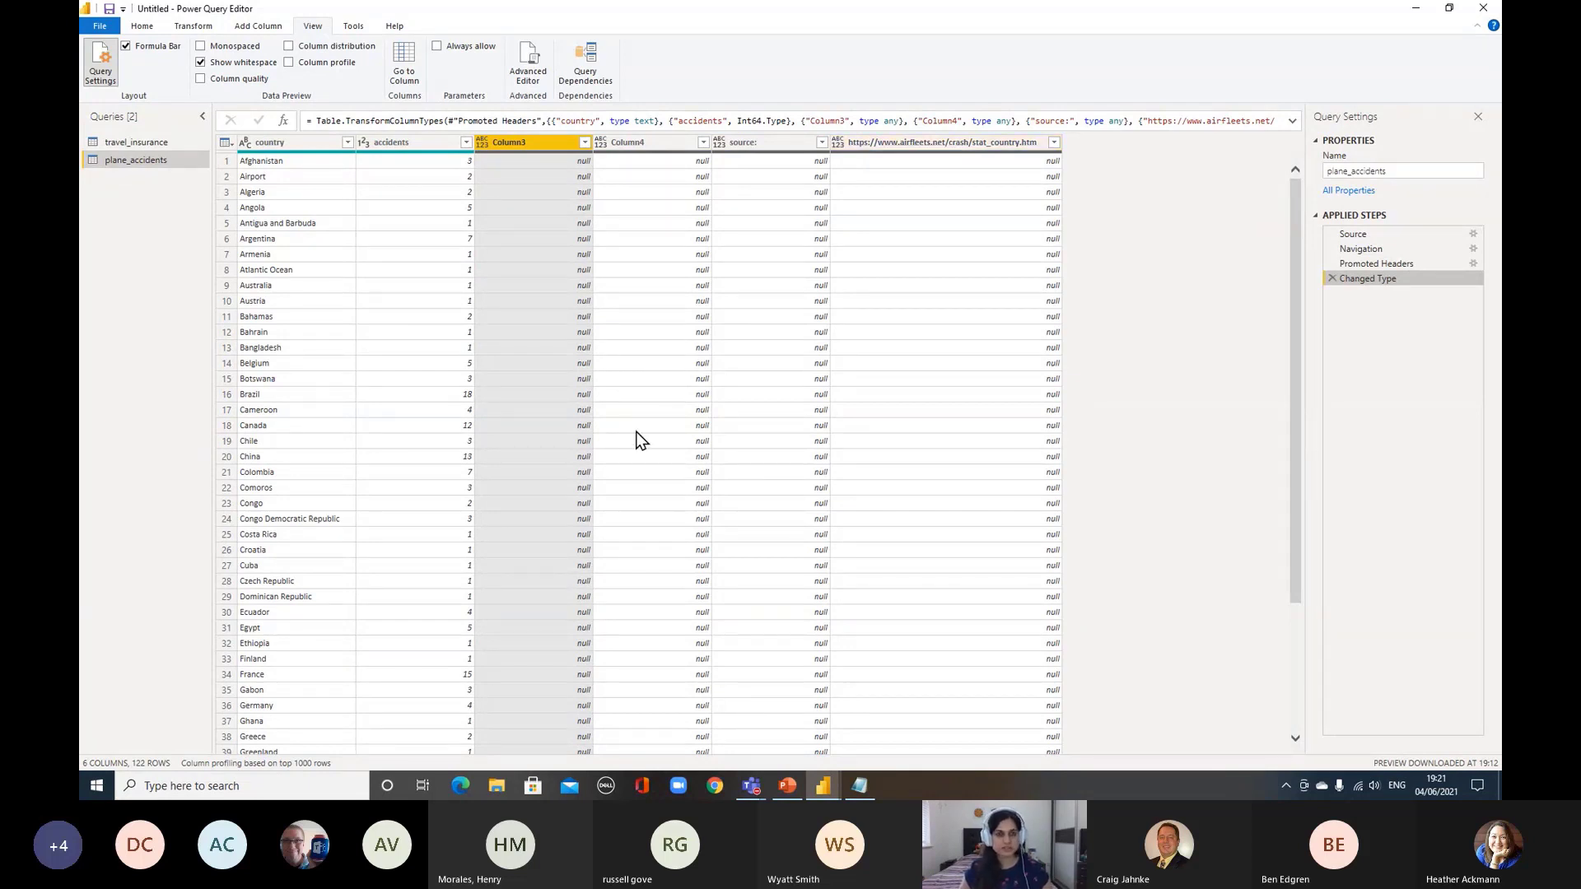
# Try removing Column3, Column4, source: and the airfleets.net URL column from plane_accidents, and delete that removal from the applied steps
pyautogui.keyDown('ctrl'); pyautogui.click(650, 144); pyautogui.keyUp('ctrl')
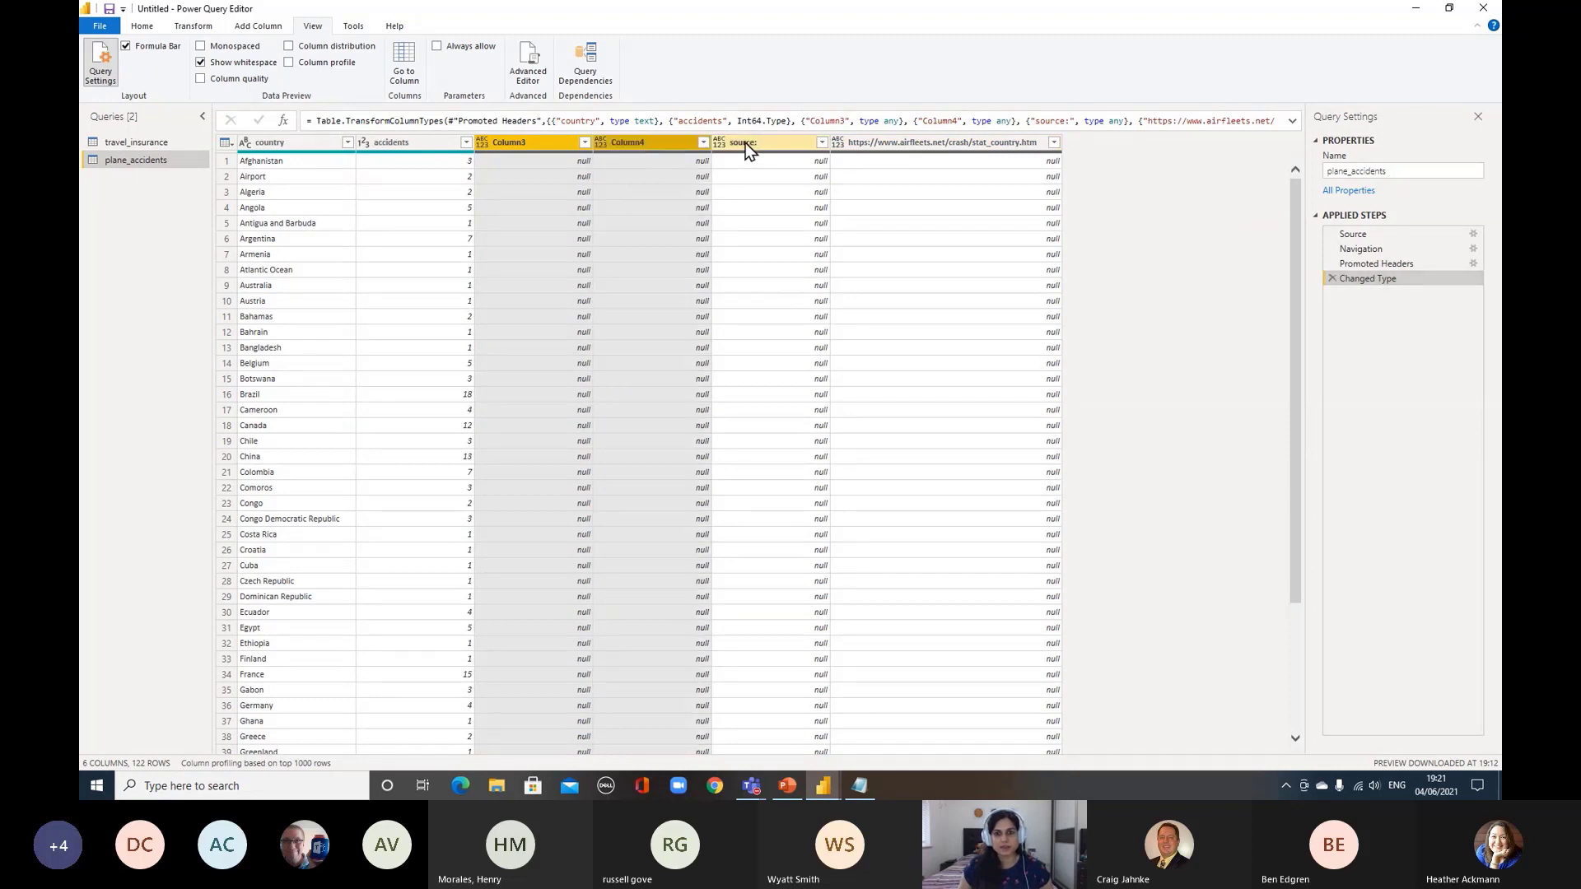
pyautogui.keyDown('ctrl'); pyautogui.click(745, 142); pyautogui.keyUp('ctrl')
pyautogui.keyDown('ctrl'); pyautogui.click(872, 141); pyautogui.keyUp('ctrl')
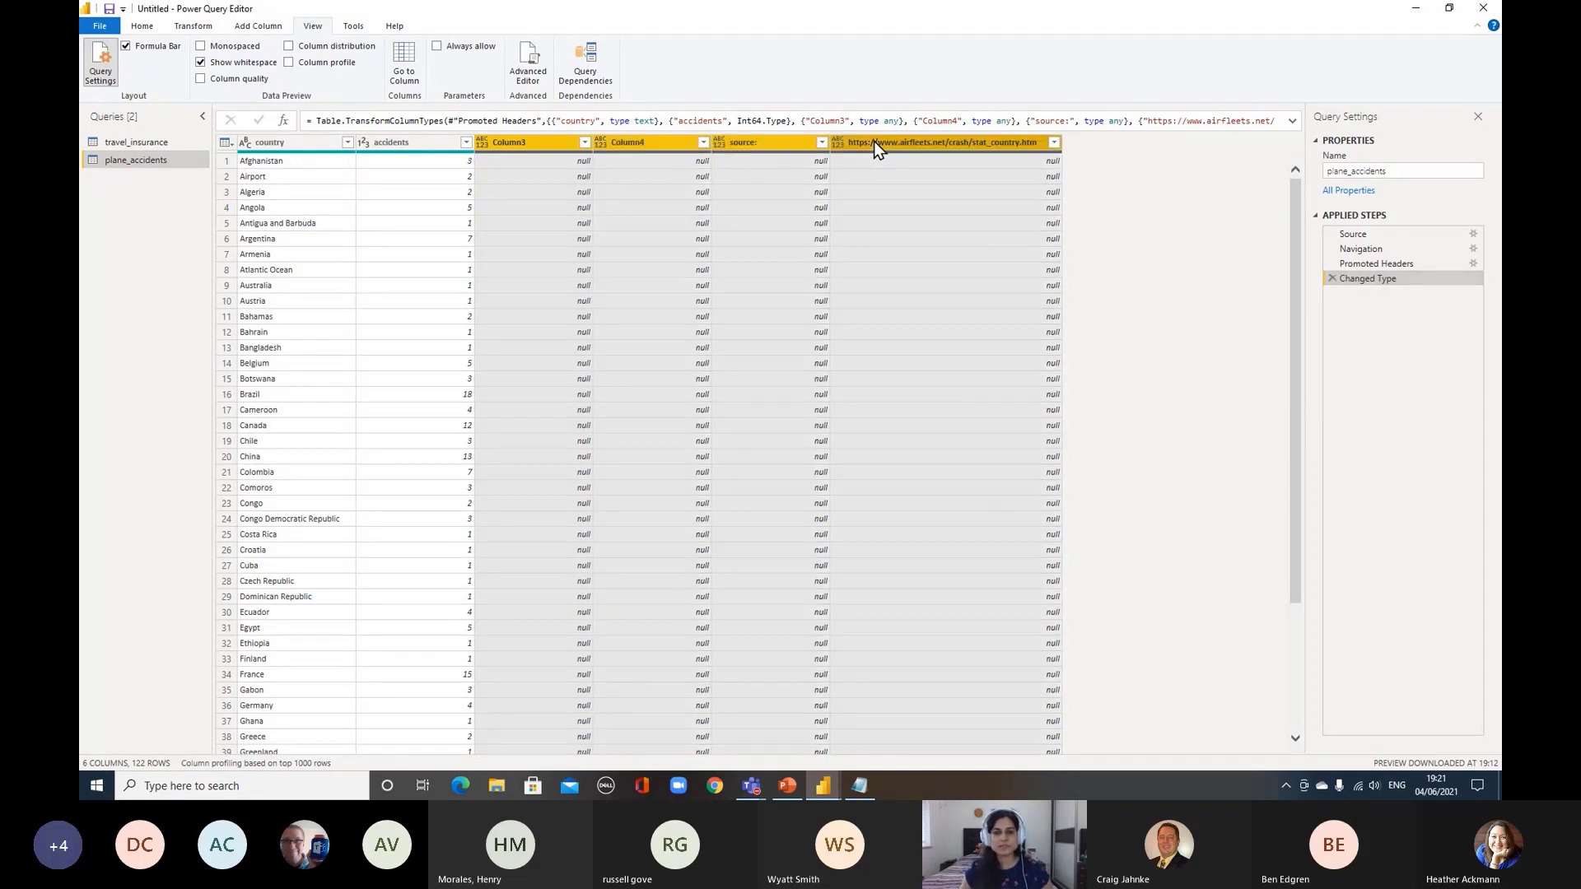
pyautogui.rightClick(873, 143)
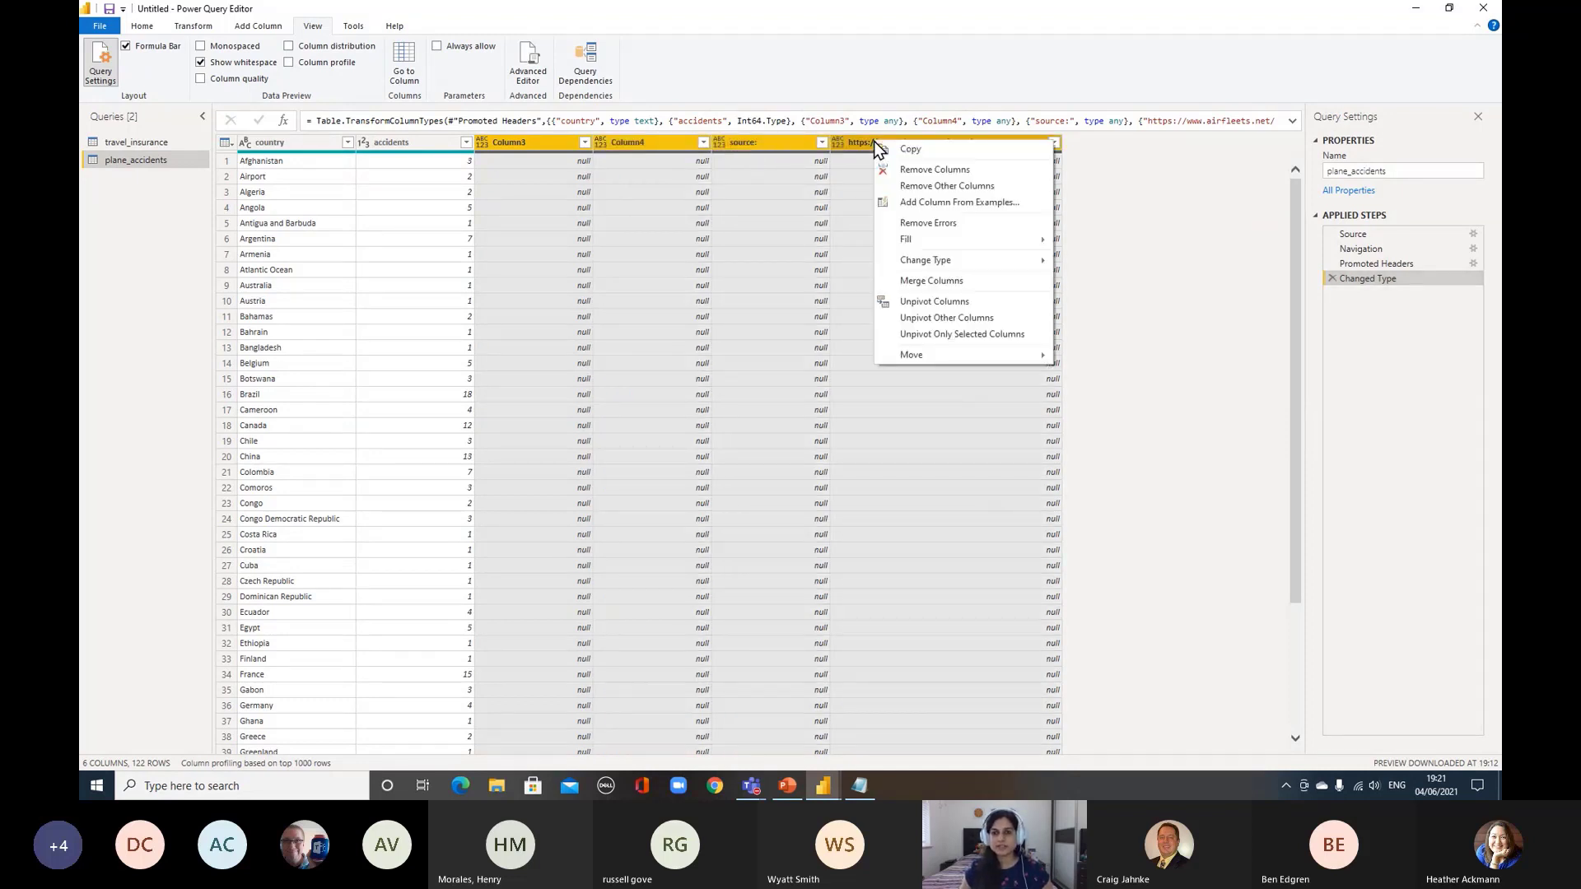
pyautogui.click(932, 169)
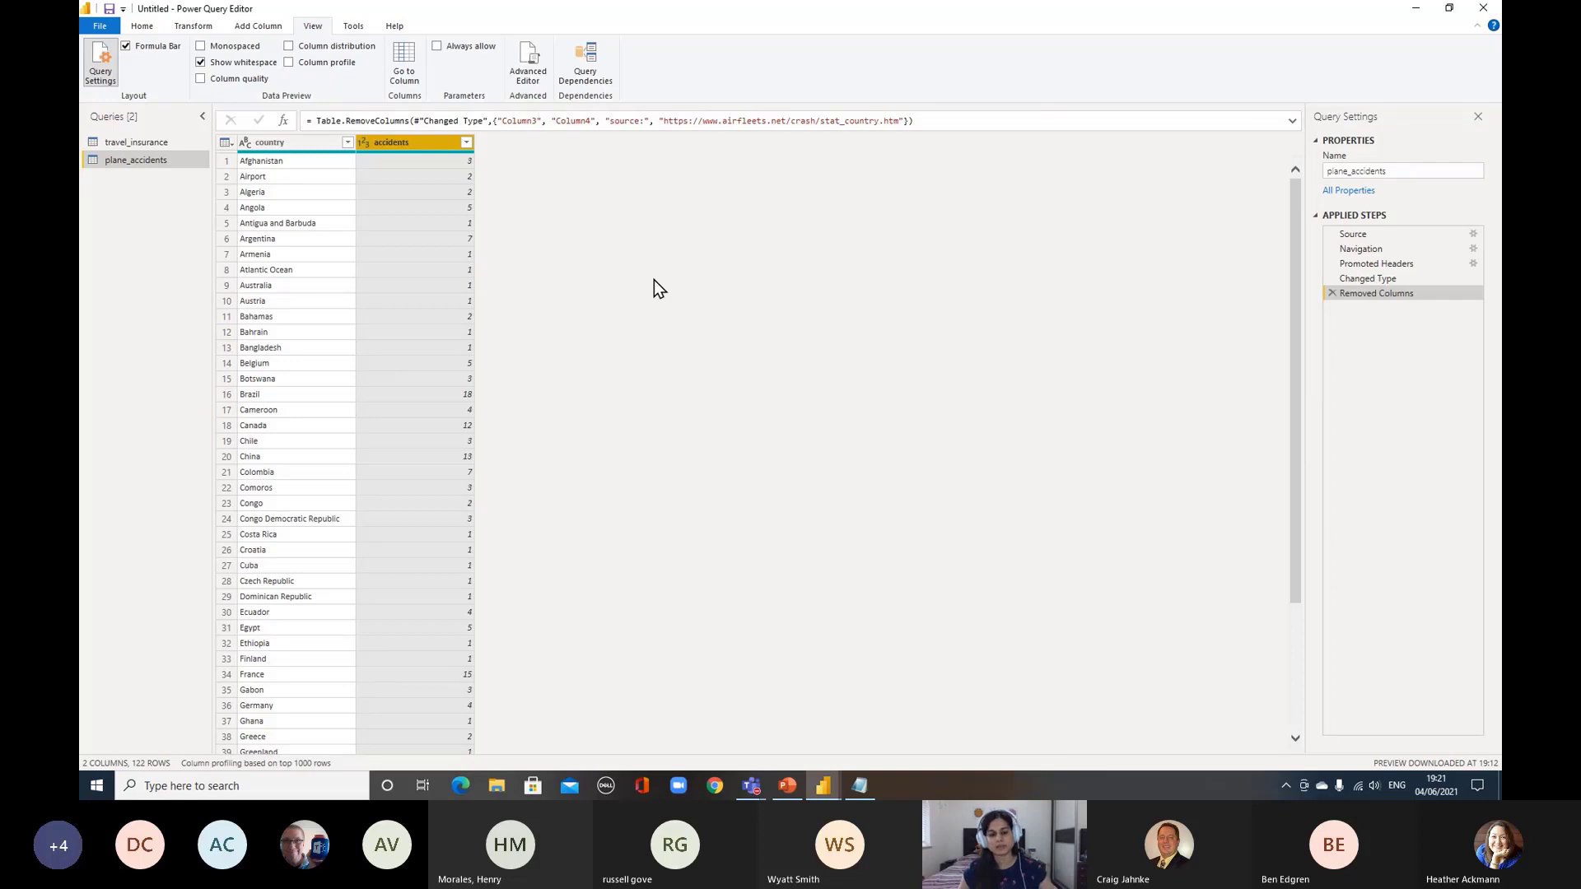
pyautogui.click(1332, 293)
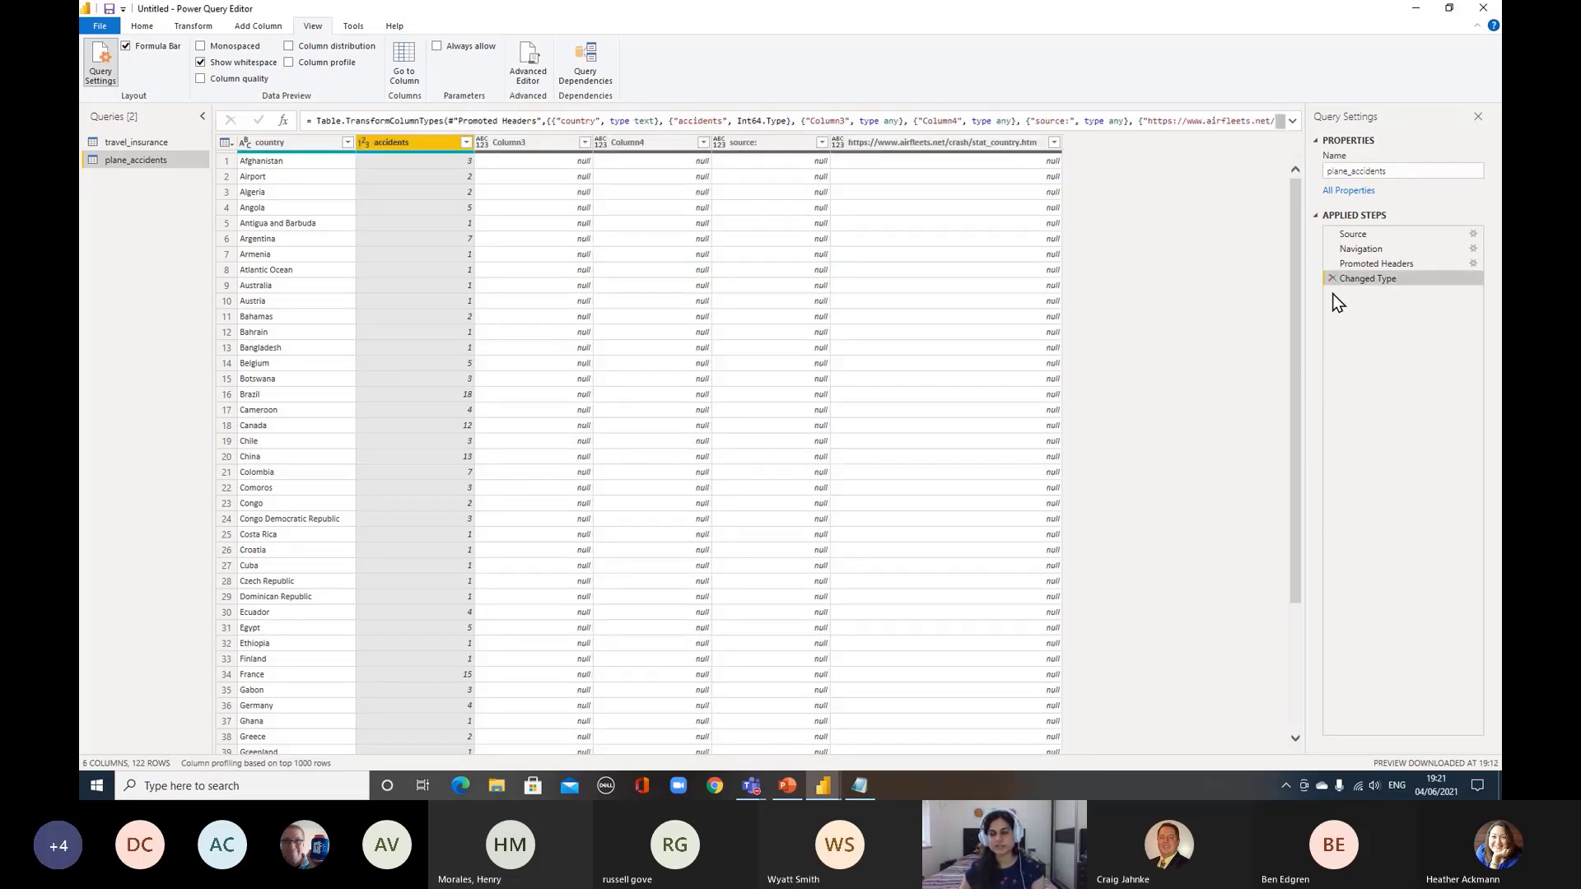
# Keep only the country and accidents columns in plane_accidents by removing all other columns
pyautogui.click(283, 145)
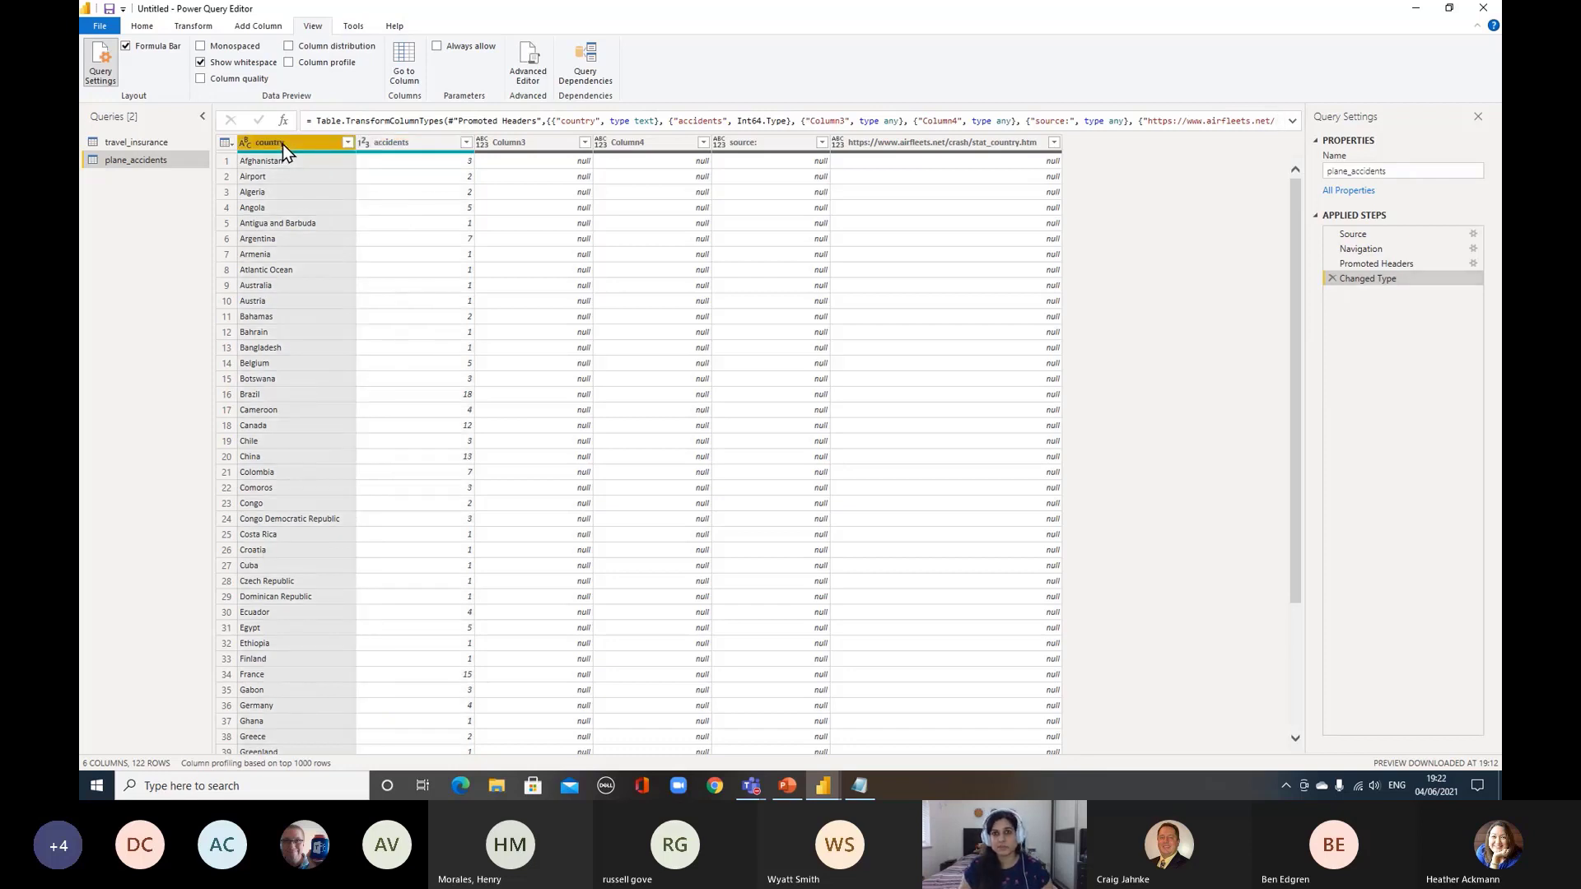
pyautogui.keyDown('ctrl'); pyautogui.click(408, 141); pyautogui.keyUp('ctrl')
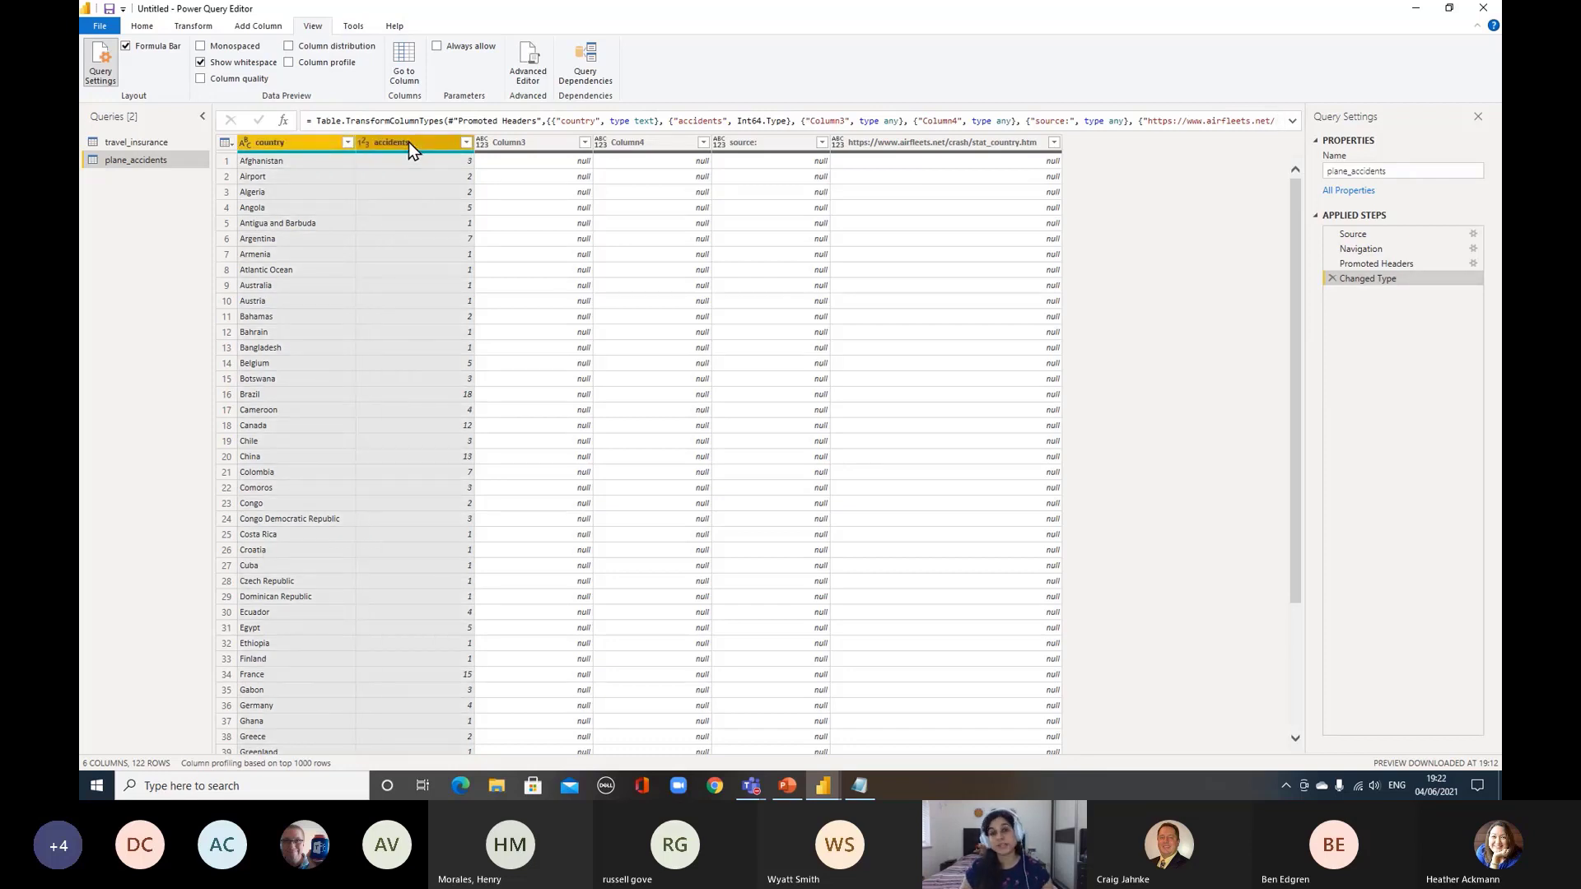
pyautogui.rightClick(409, 141)
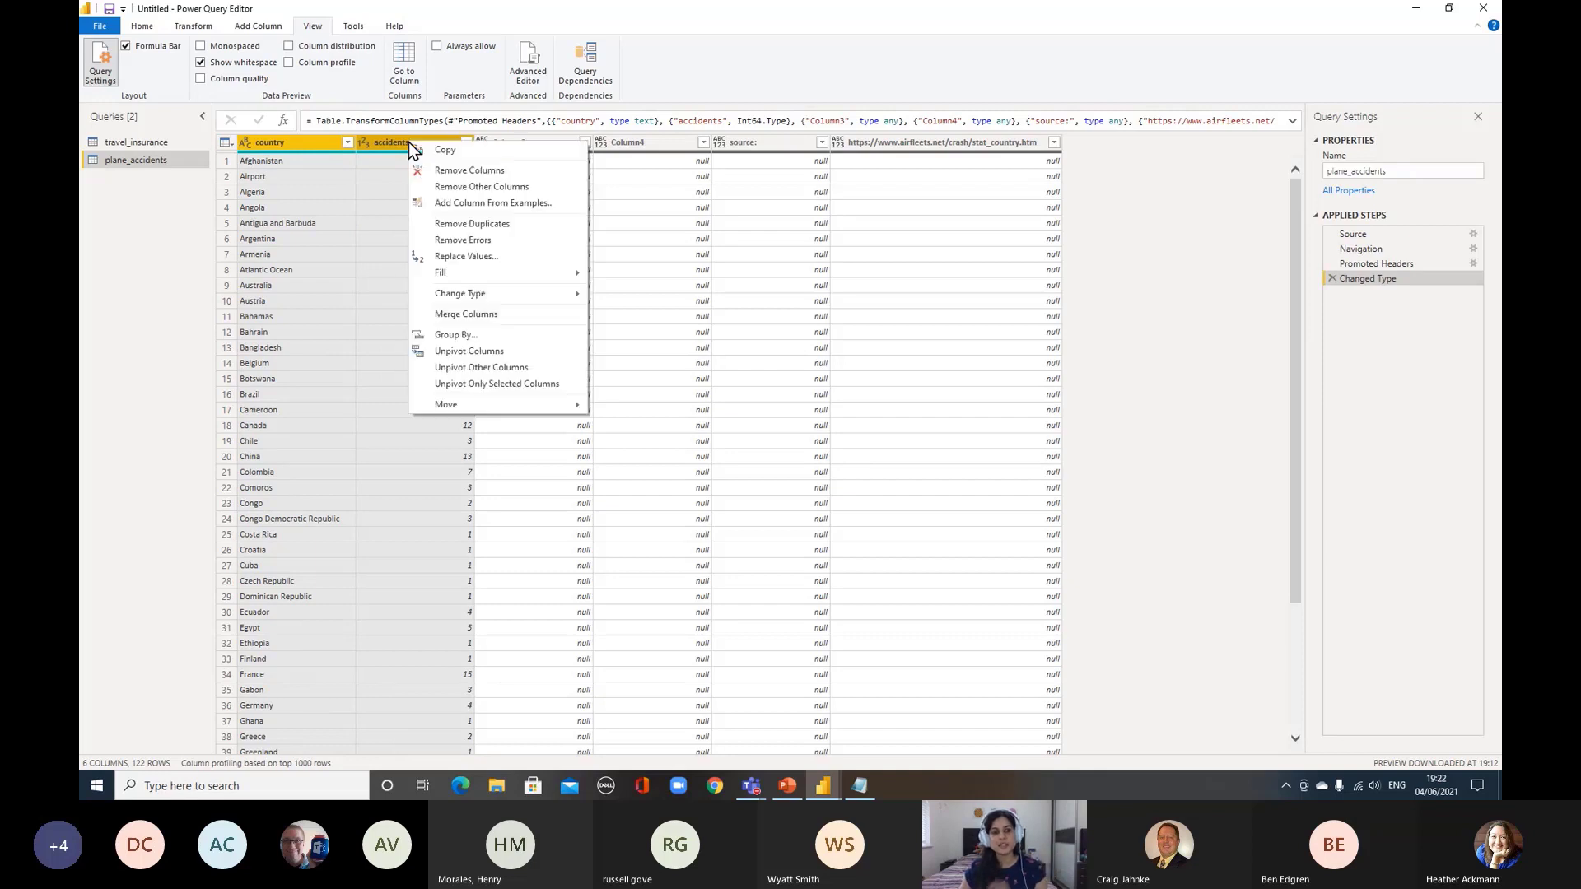
pyautogui.click(537, 186)
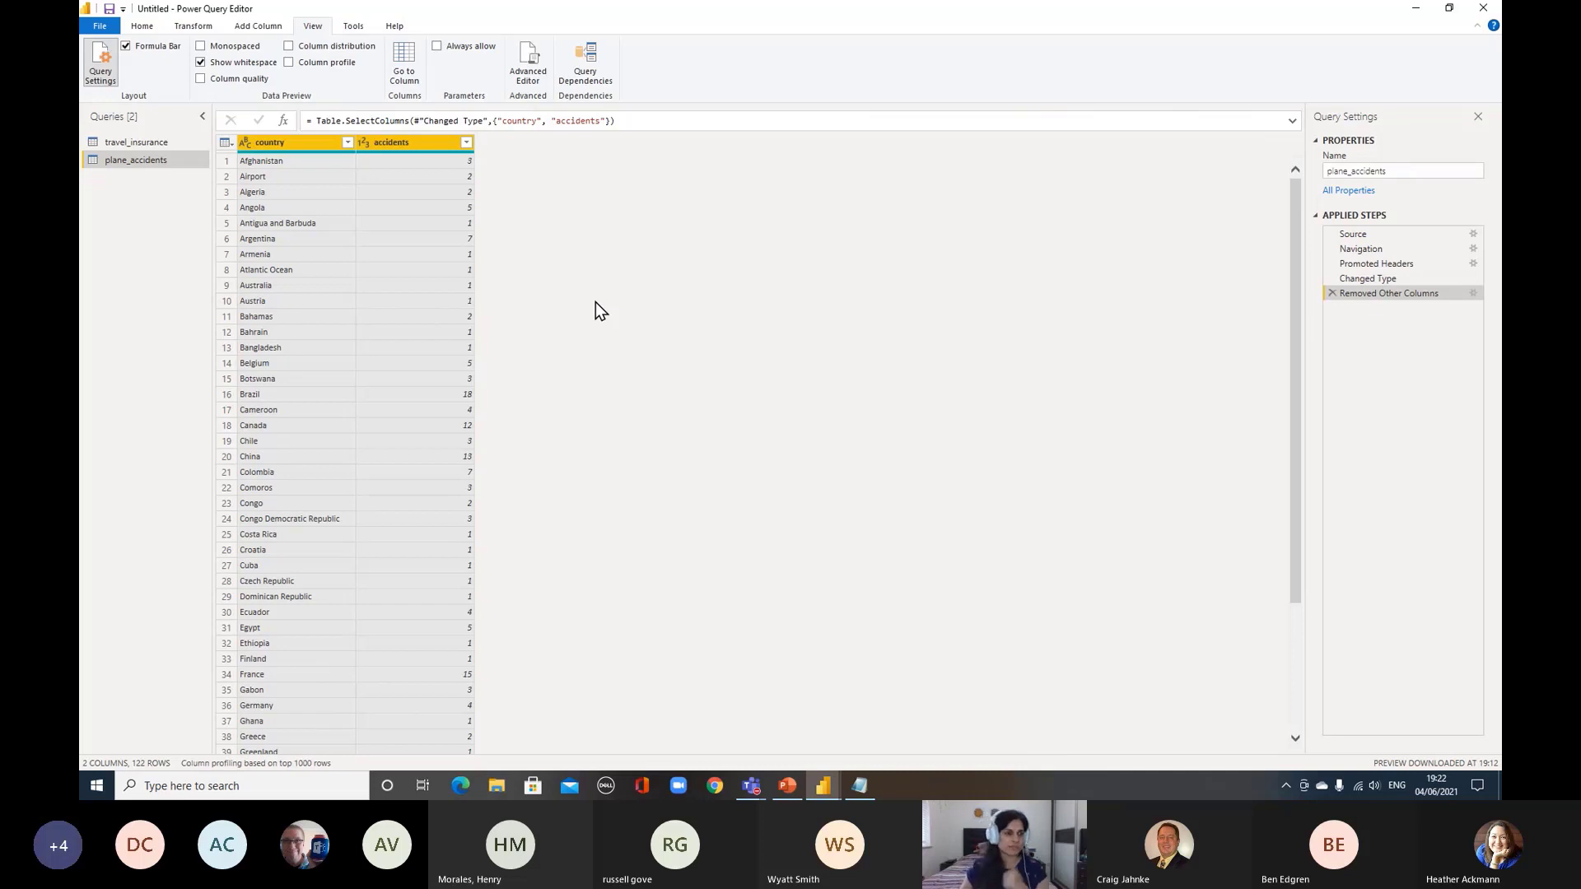
# Open the travel_insurance query and review the available transform, Split Column and add-column commands
pyautogui.click(142, 26)
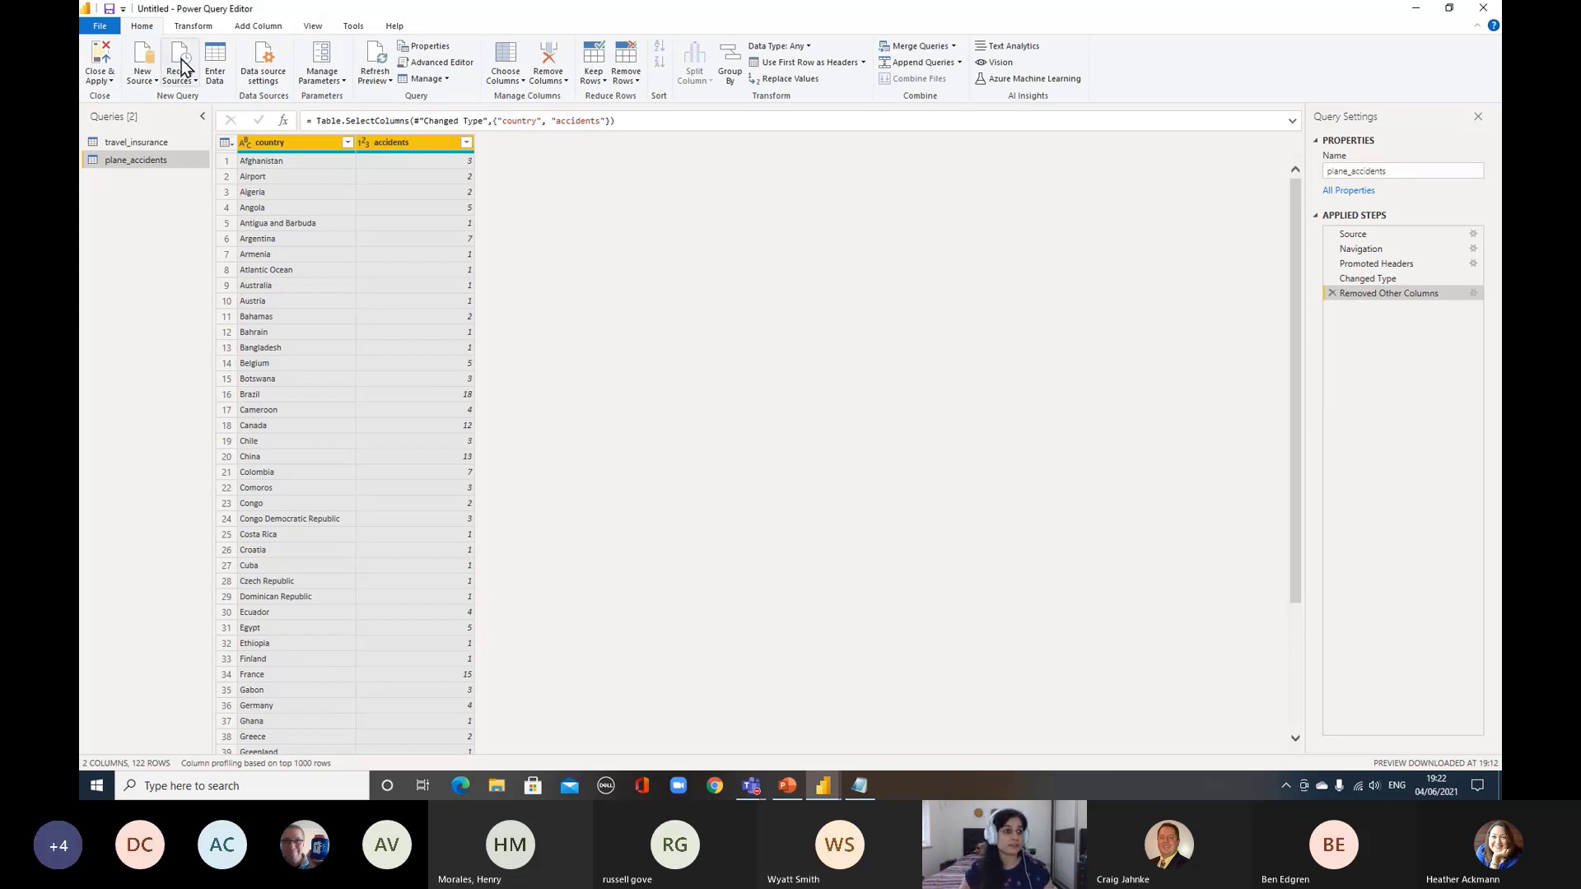
pyautogui.click(195, 25)
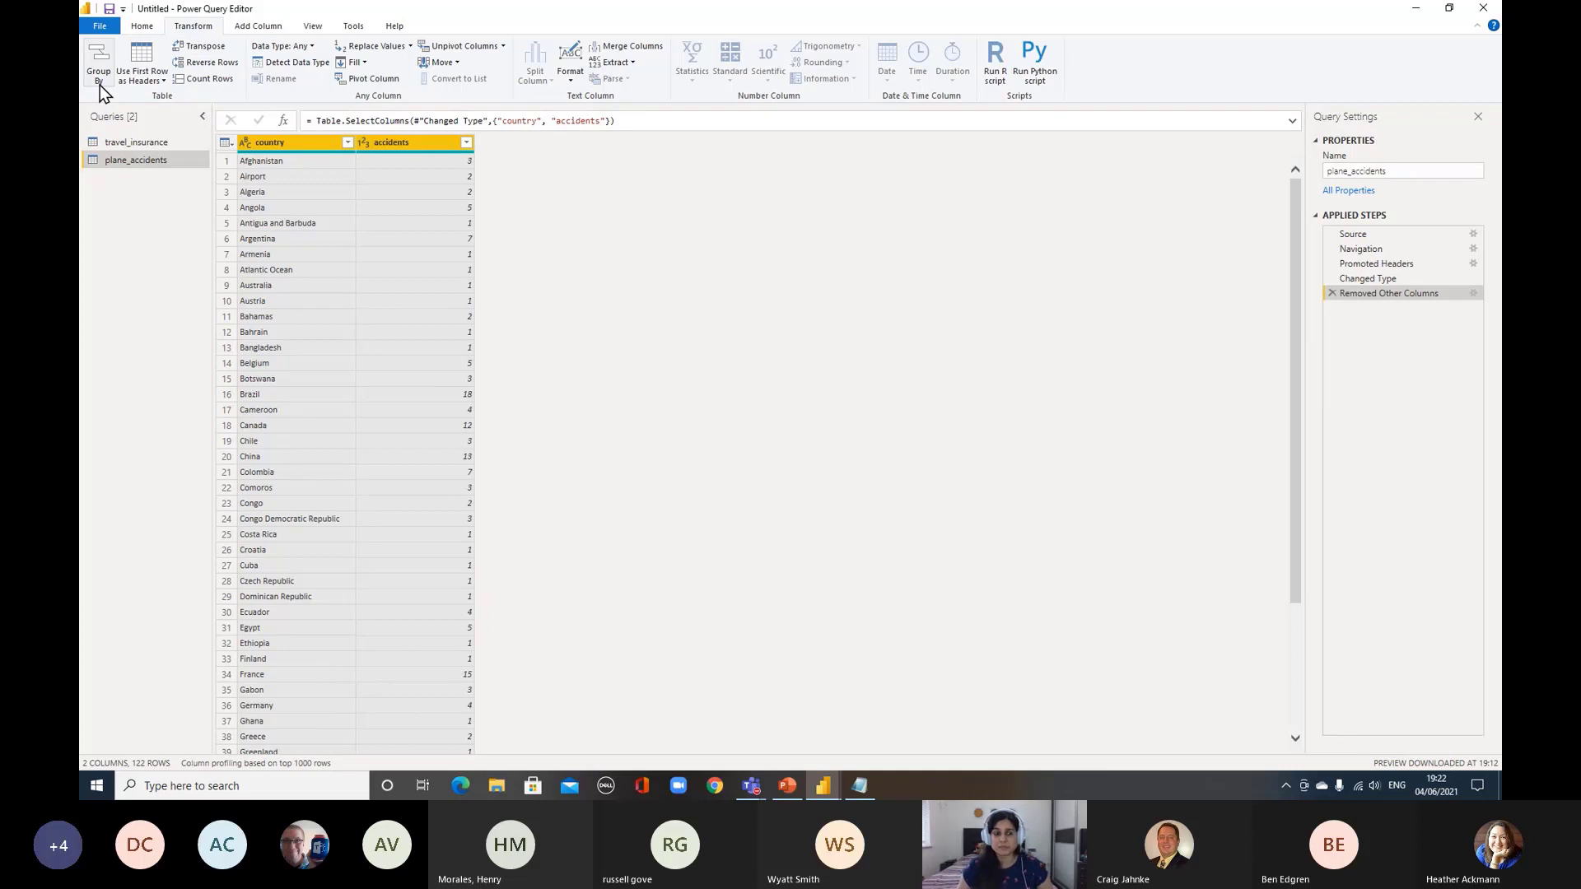
pyautogui.click(136, 142)
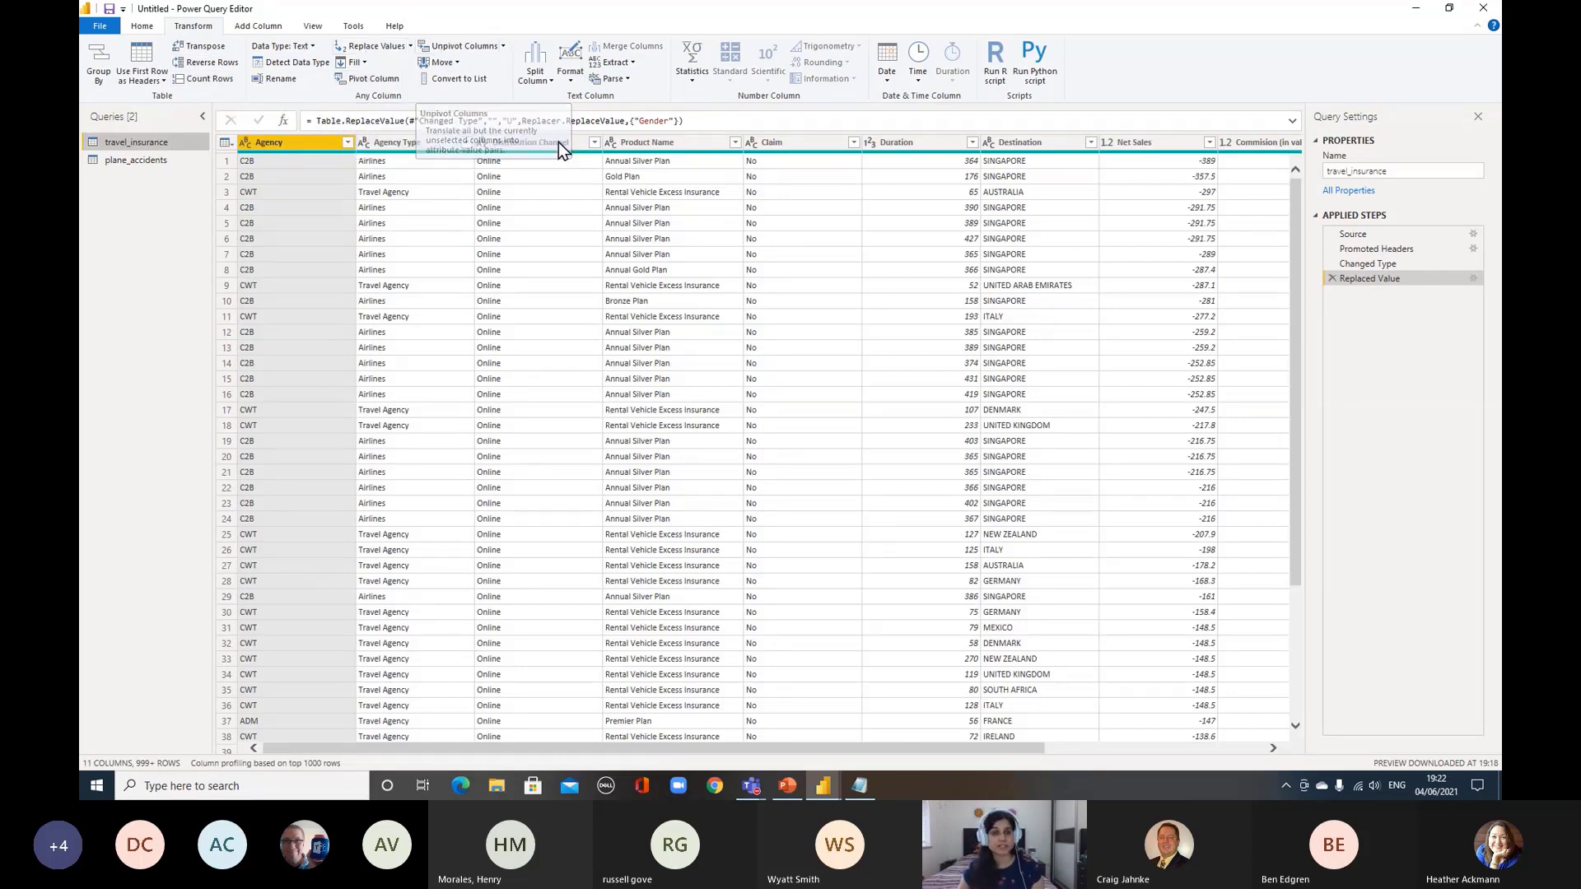
pyautogui.click(550, 80)
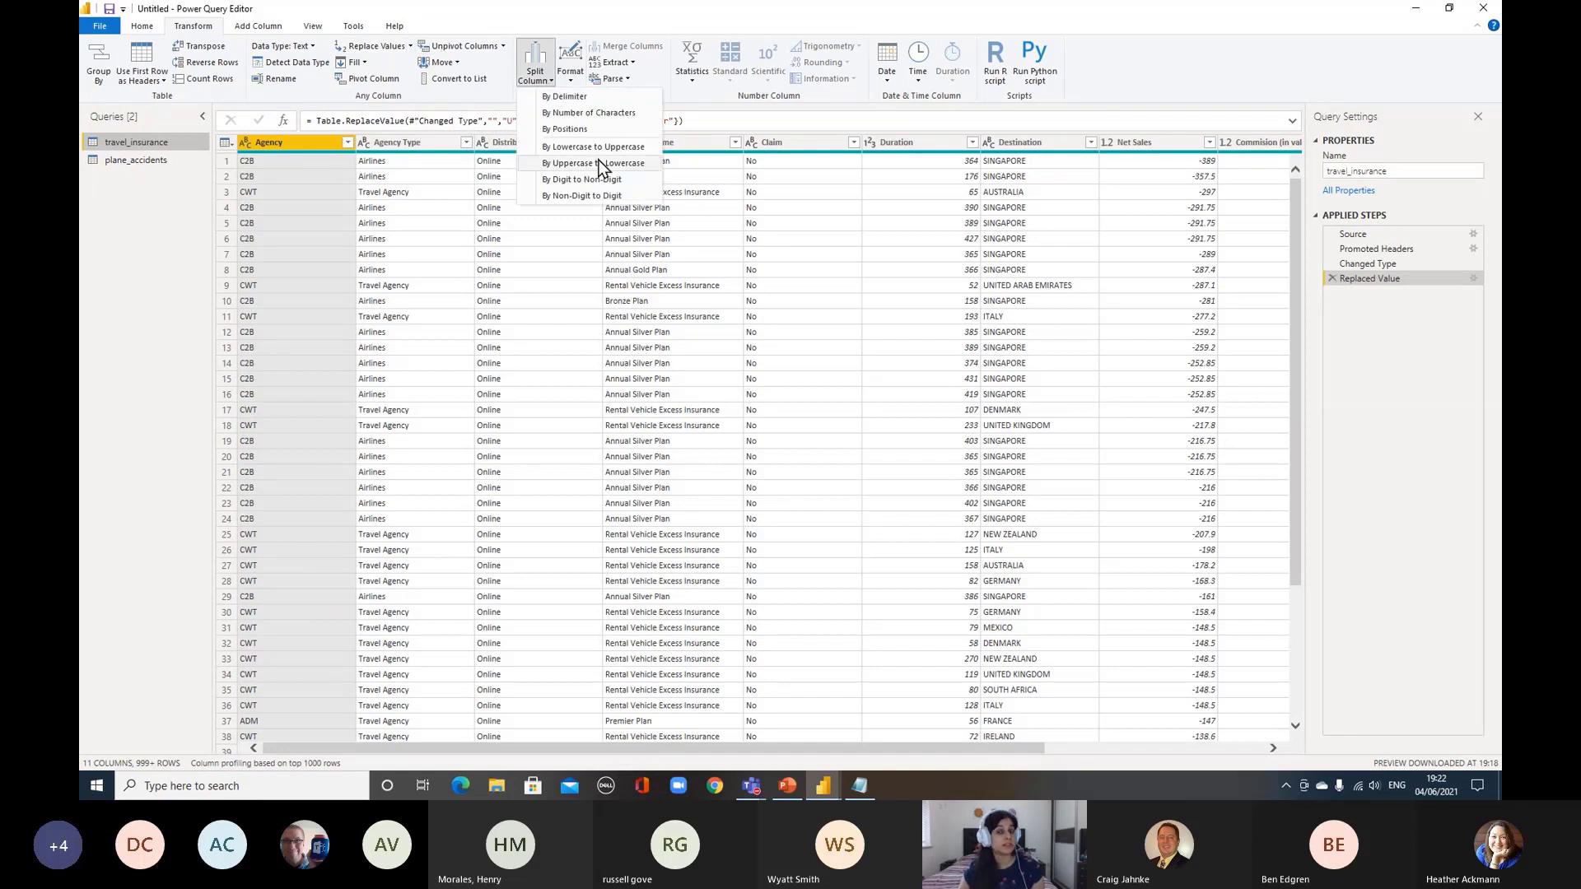
pyautogui.click(1173, 70)
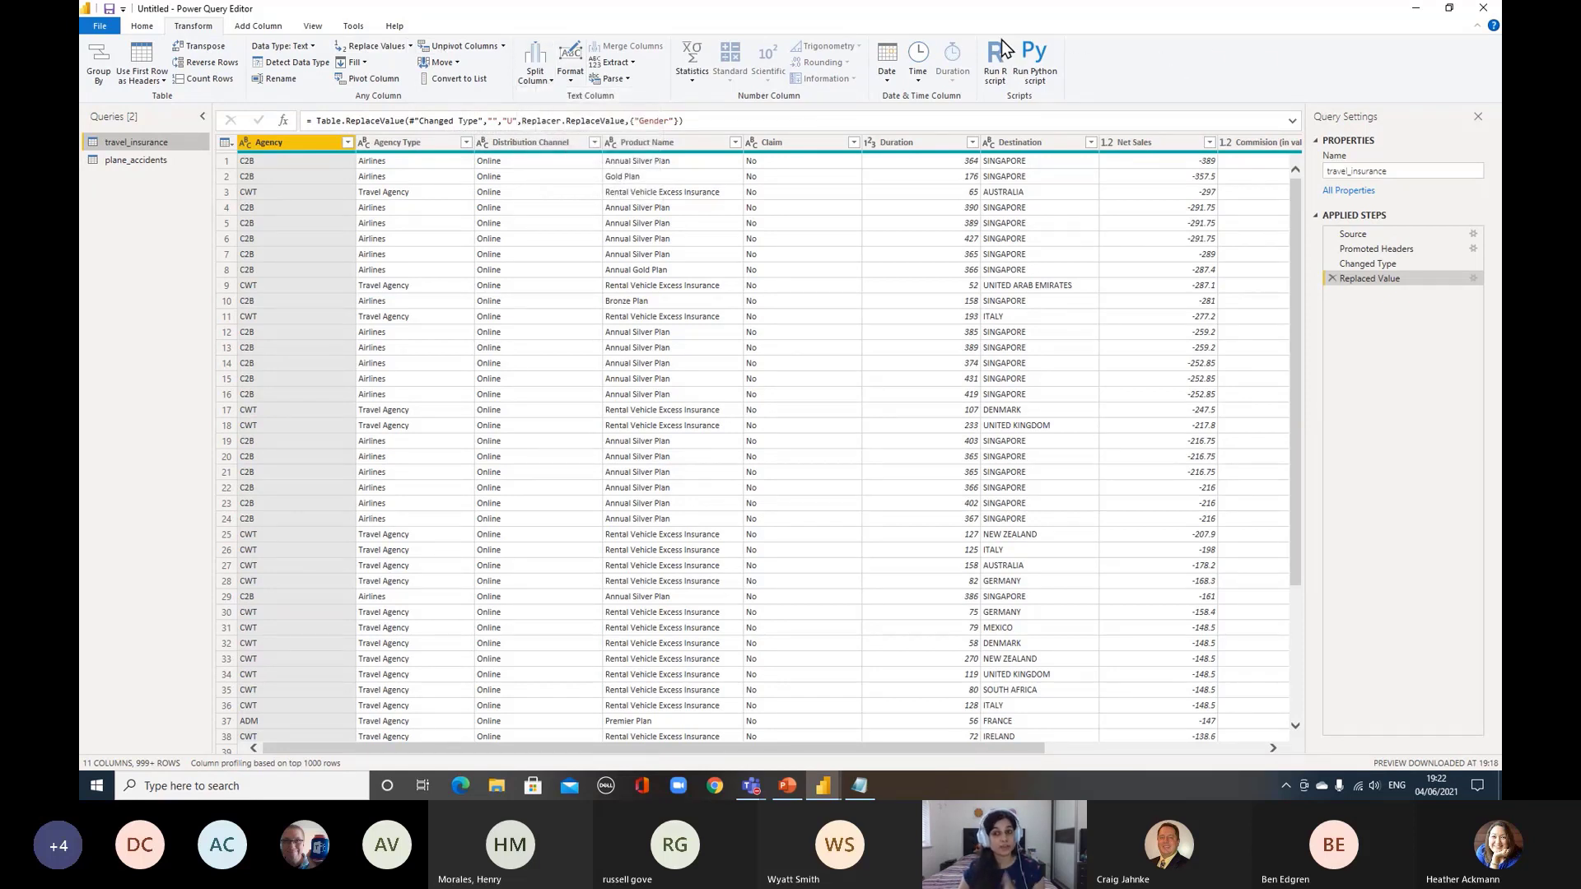
pyautogui.click(255, 27)
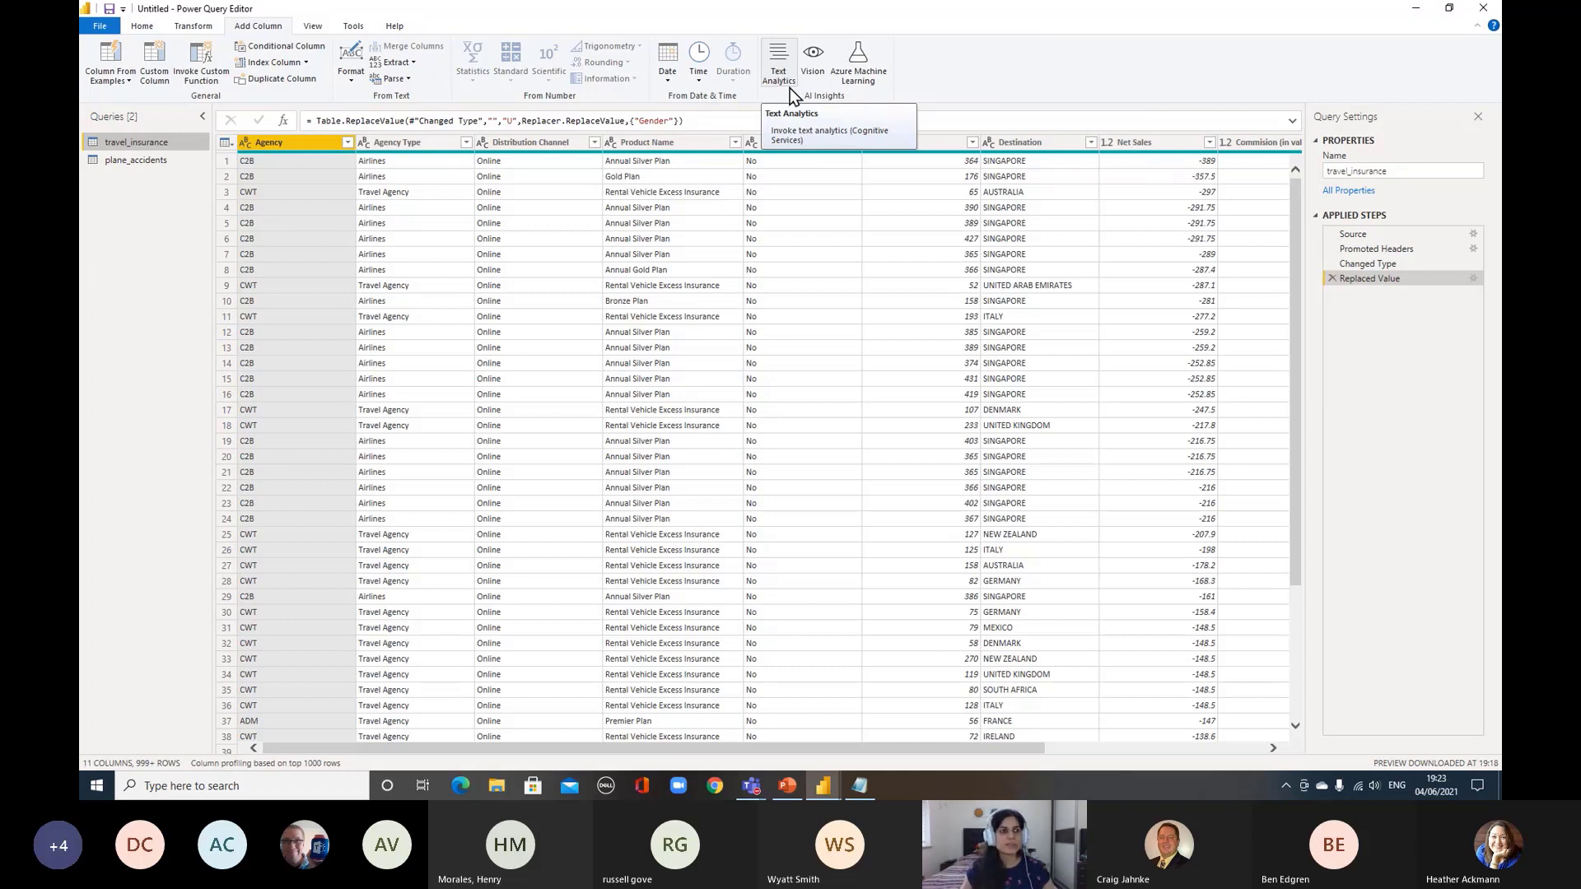
# Close the query editor and apply the changes of both queries to the report
pyautogui.click(146, 27)
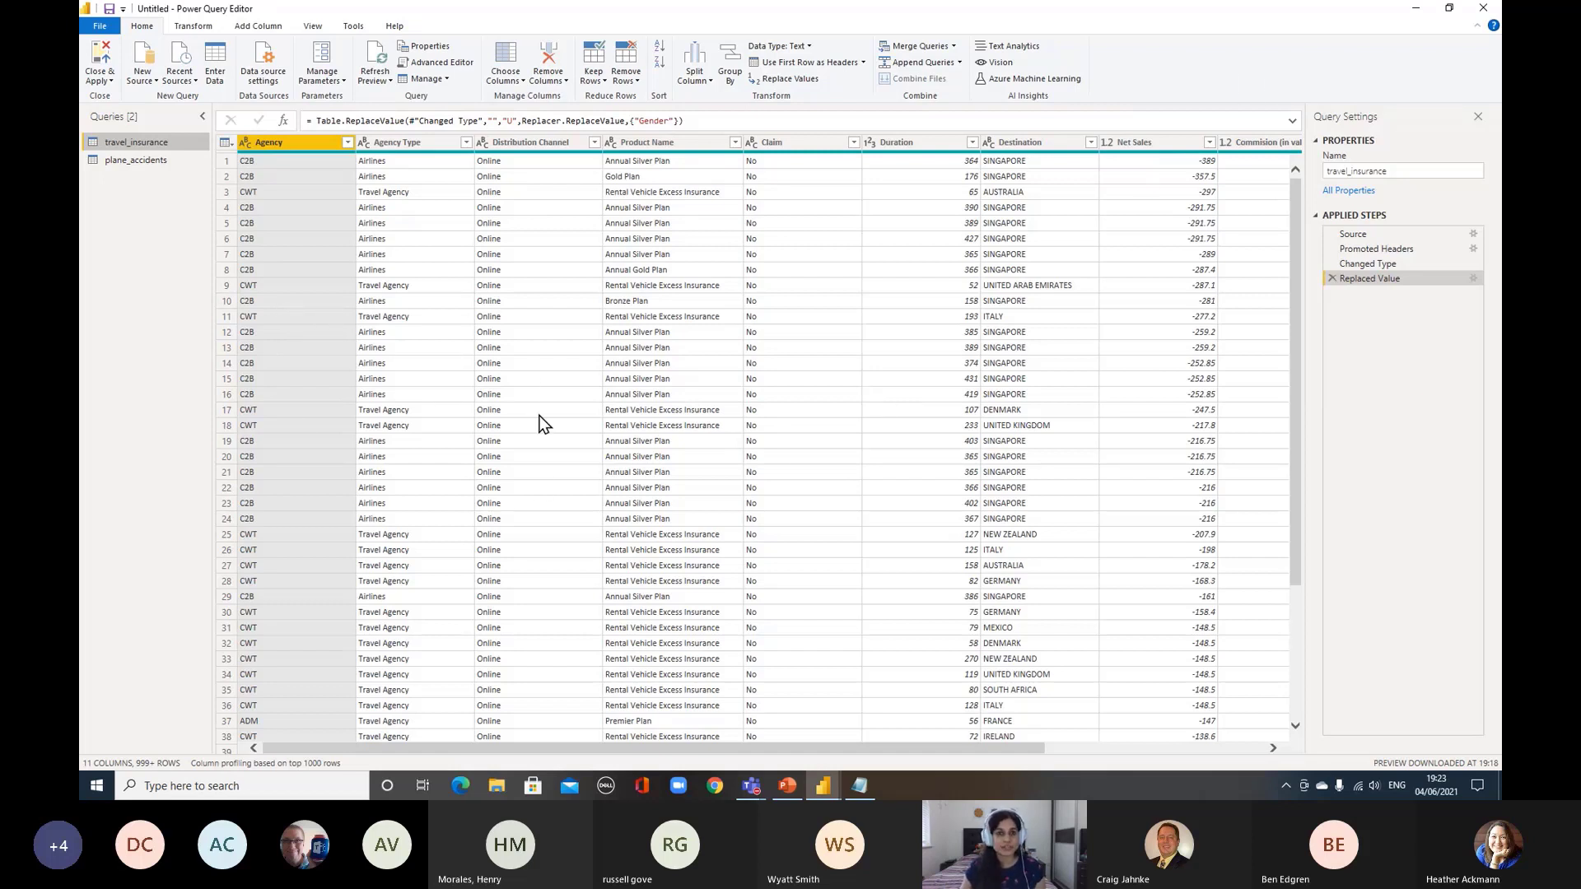
pyautogui.click(109, 82)
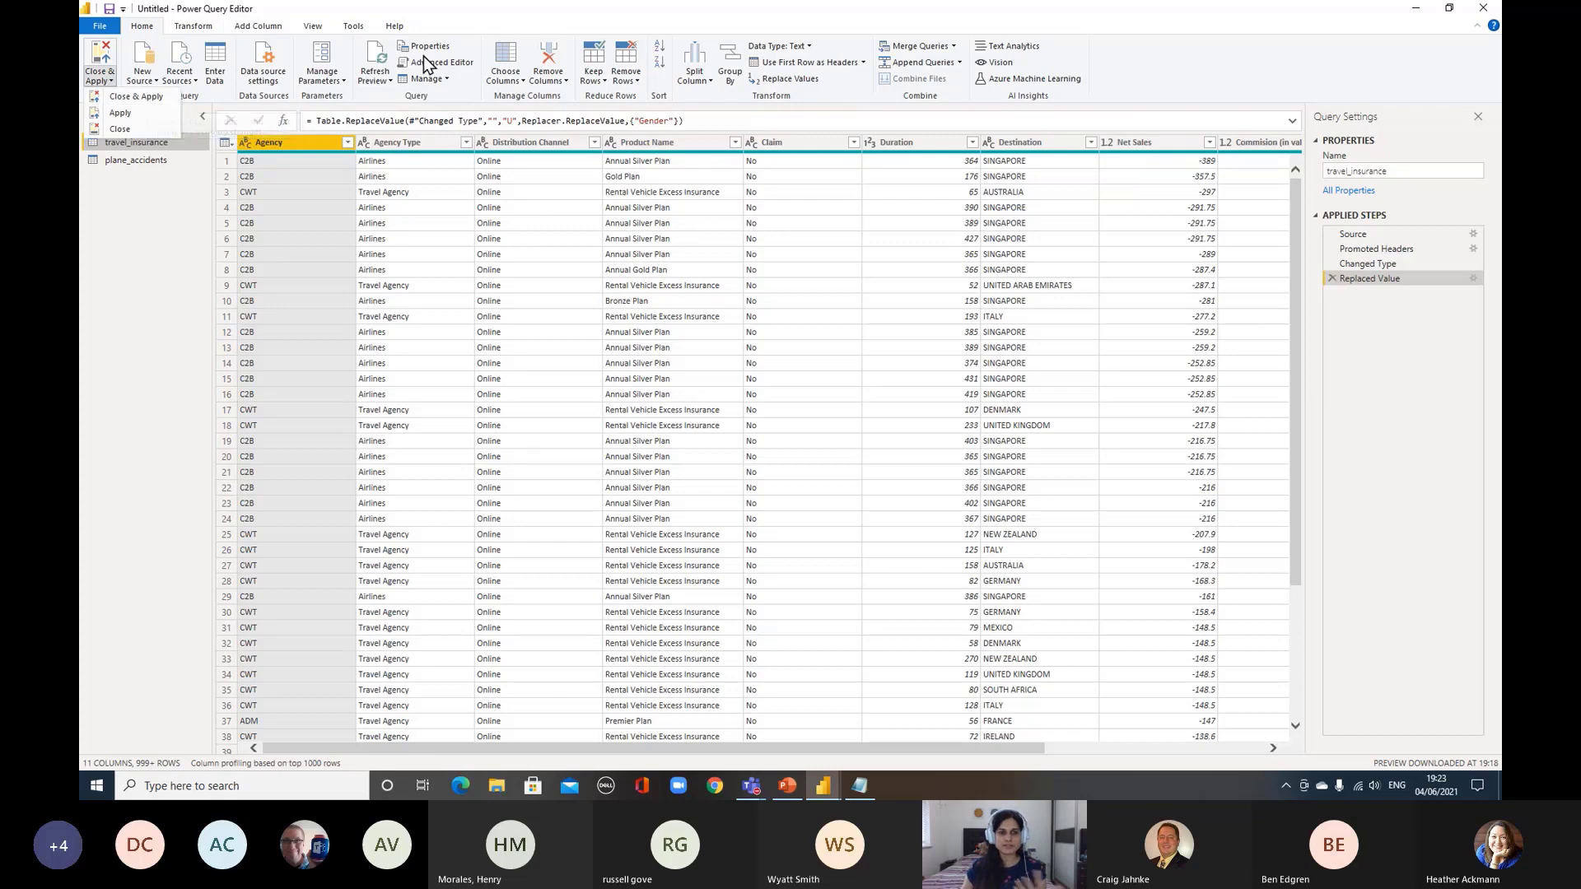
pyautogui.click(160, 101)
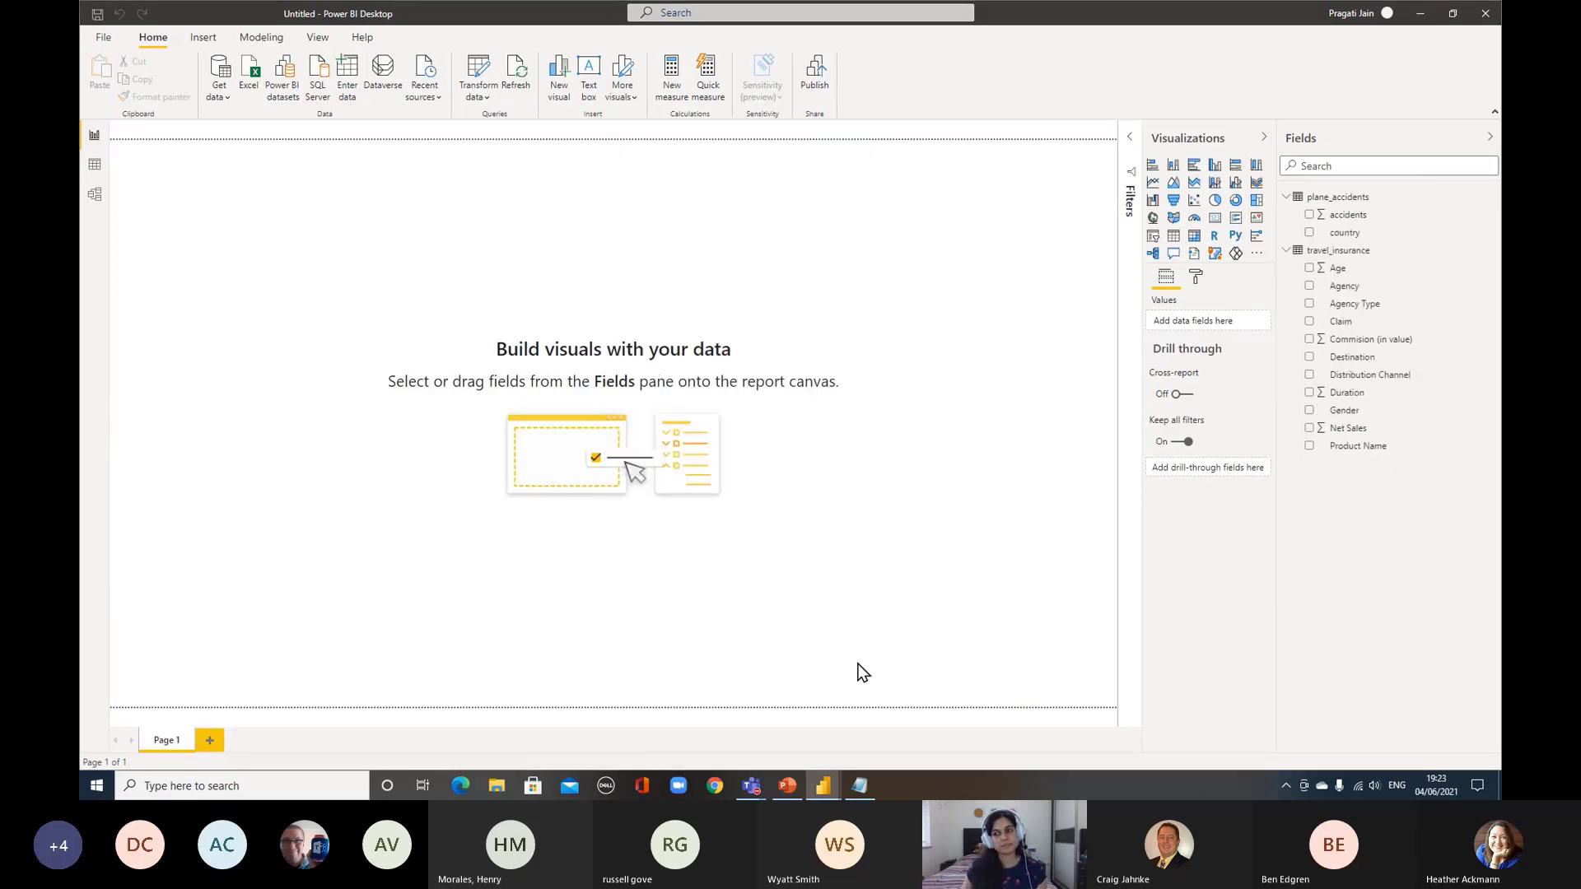
pyautogui.click(1352, 200)
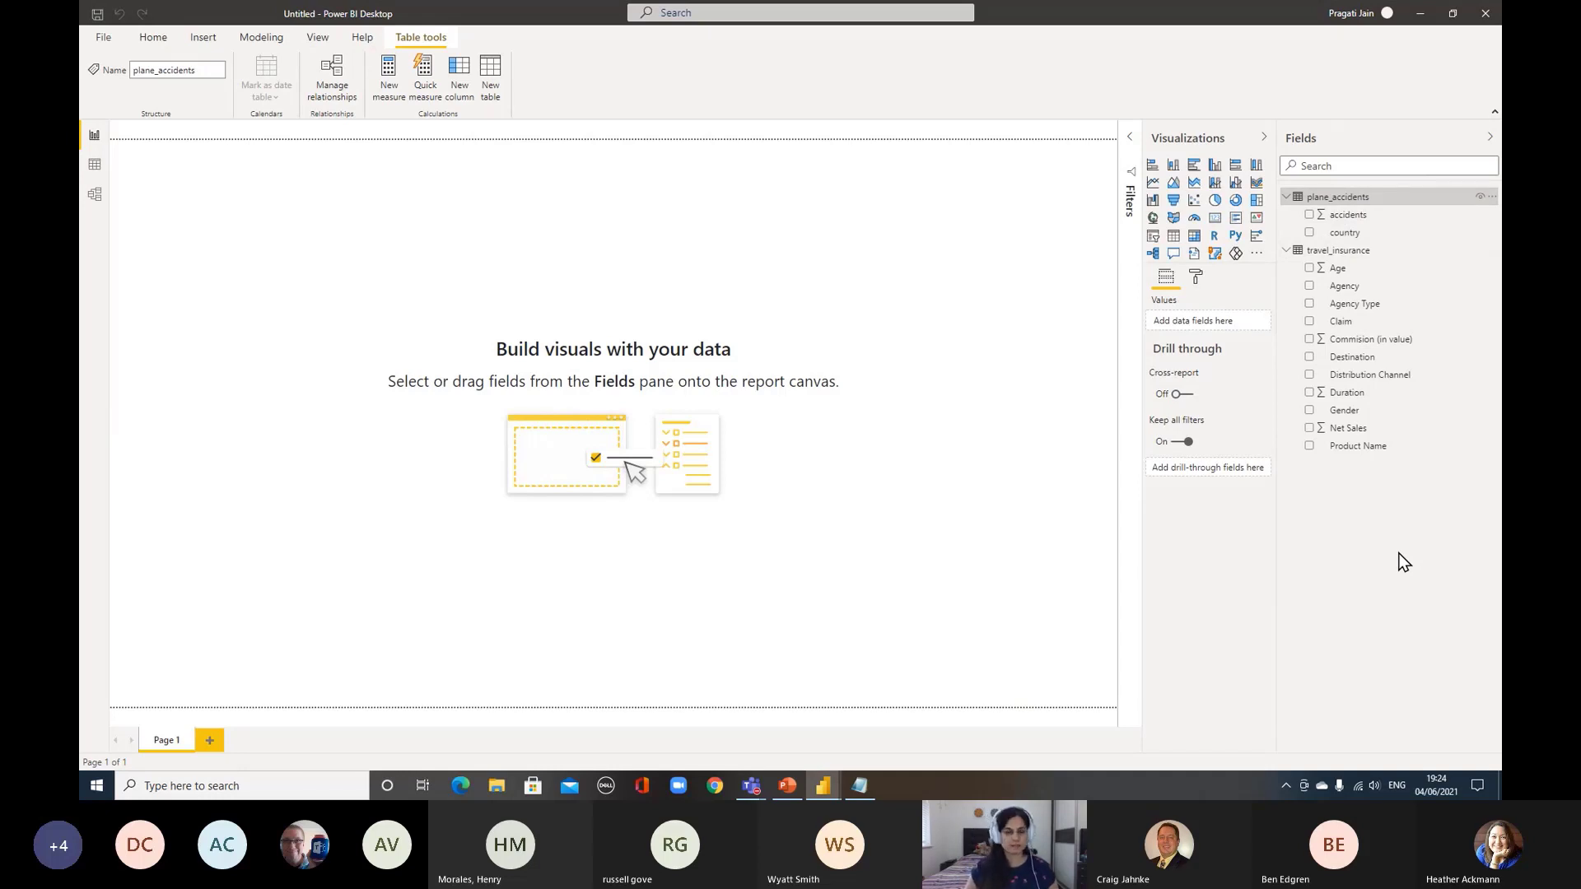
pyautogui.click(1031, 436)
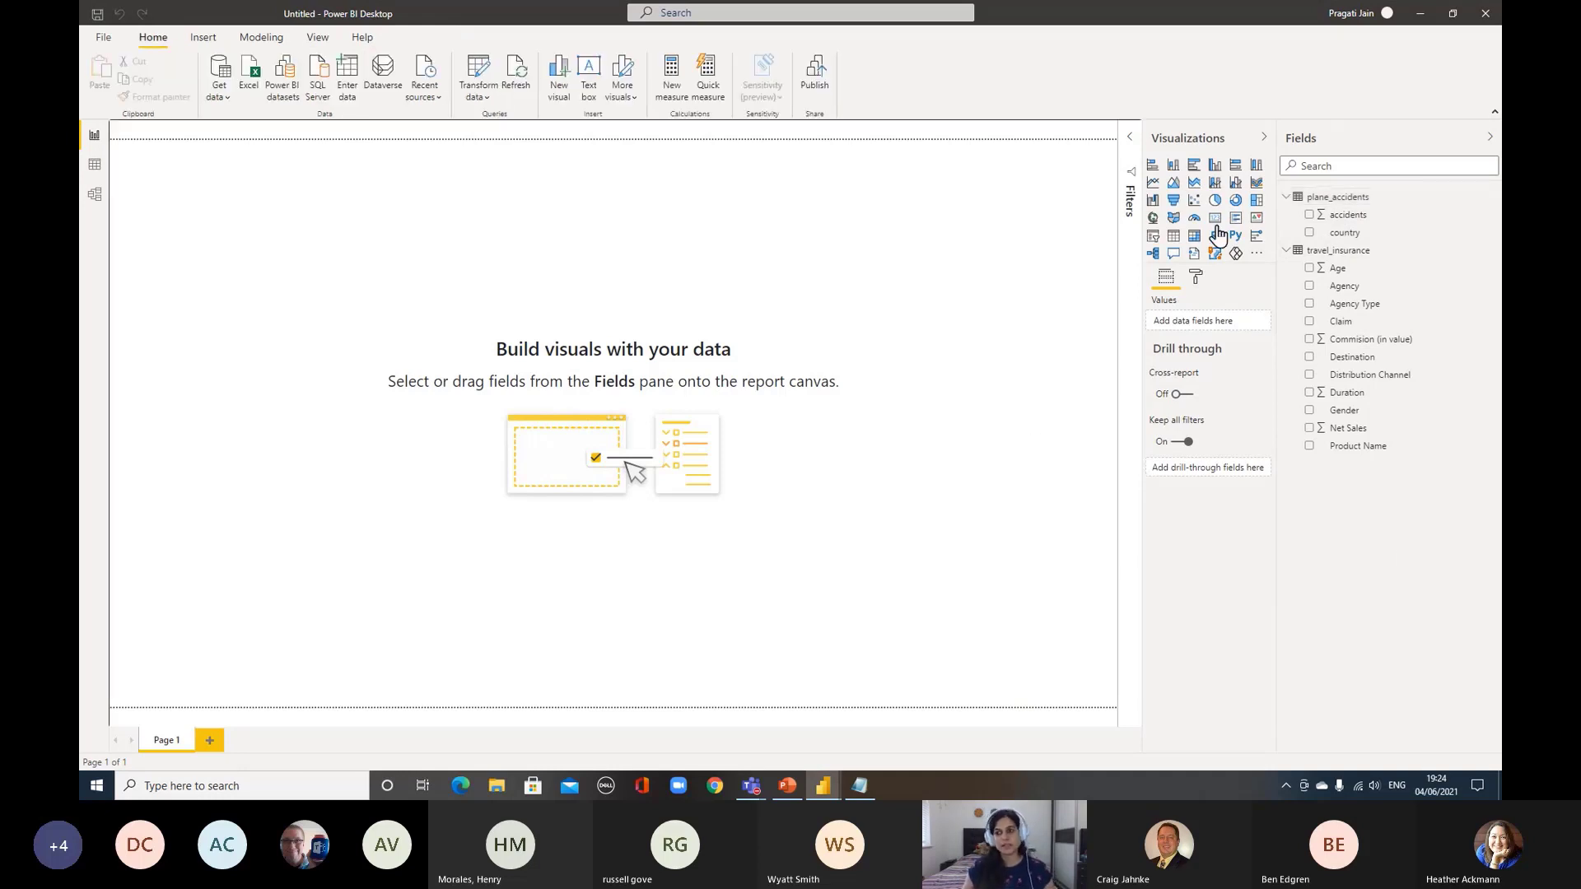
pyautogui.click(1488, 138)
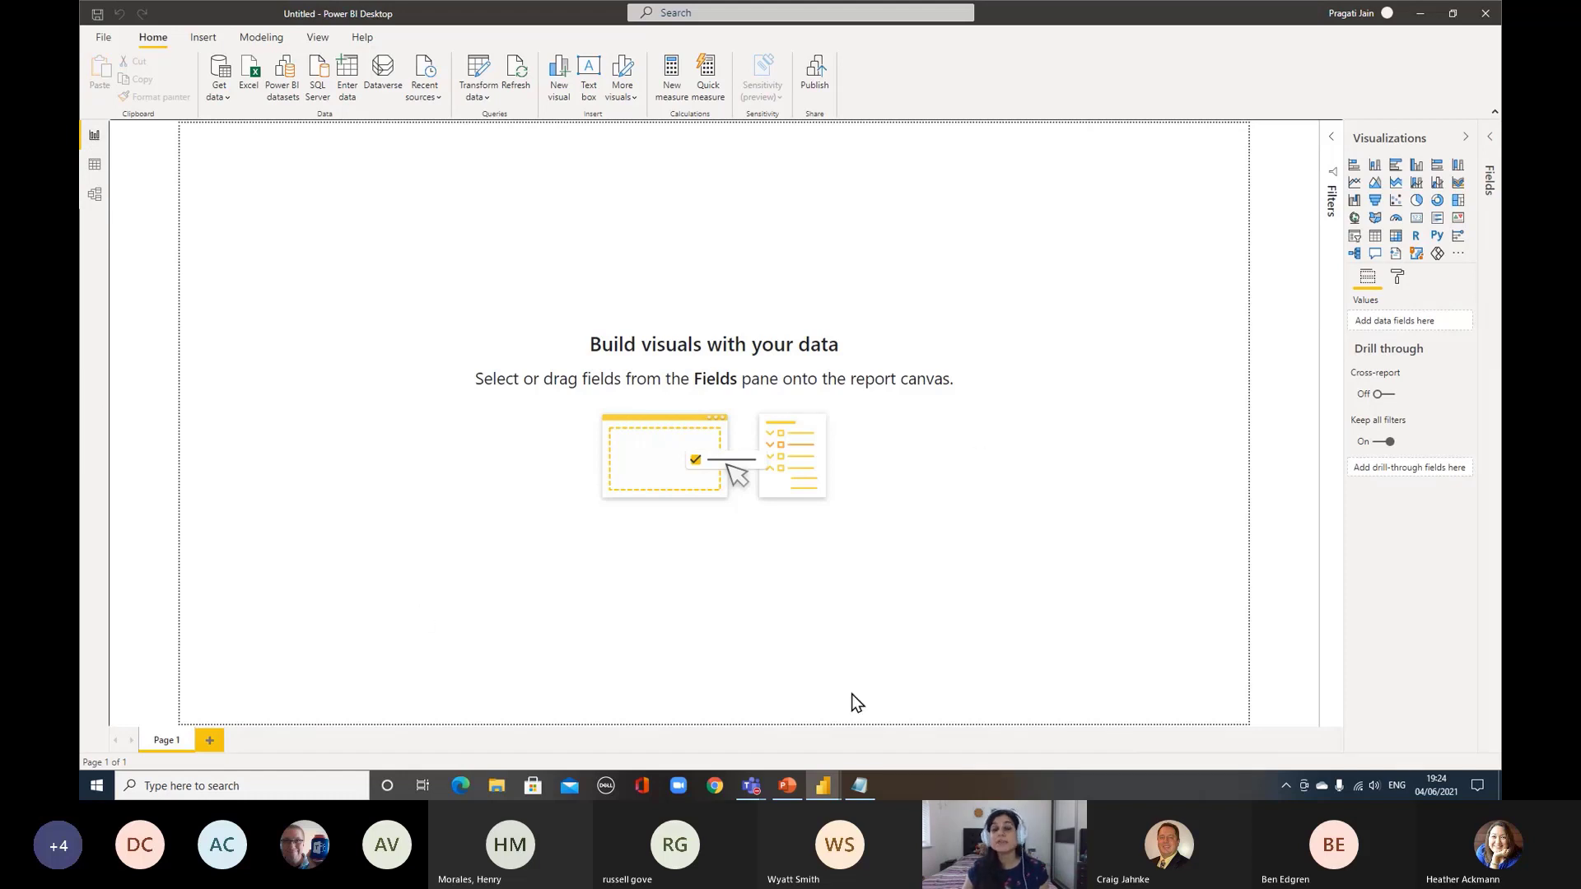
pyautogui.click(1490, 135)
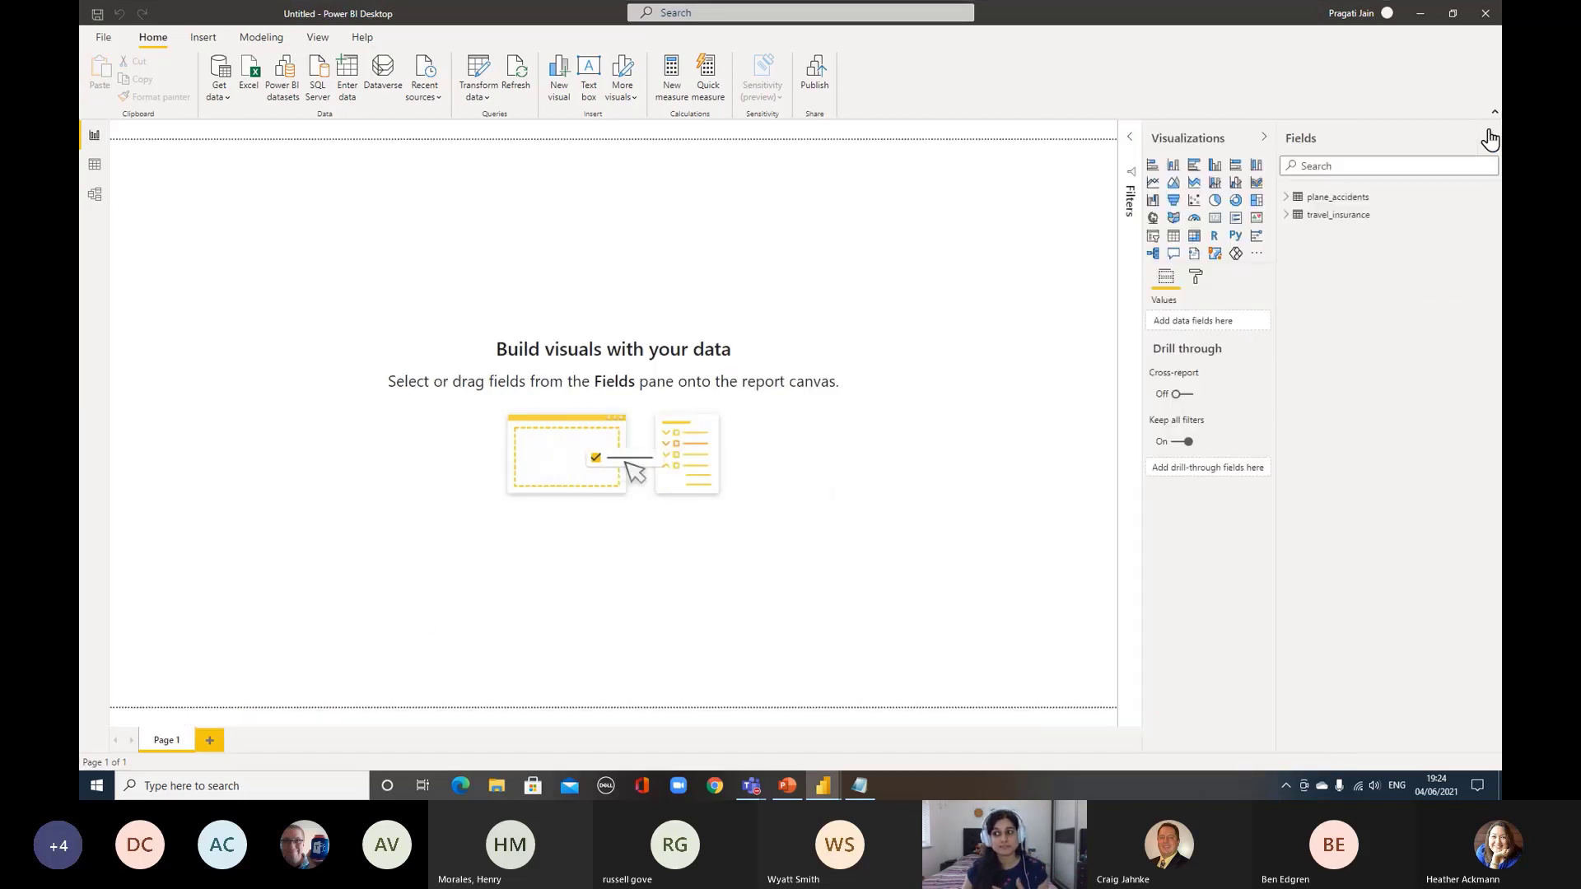
# View the loaded data of plane_accidents and travel_insurance, and check the list of values in the Destination column
pyautogui.click(95, 164)
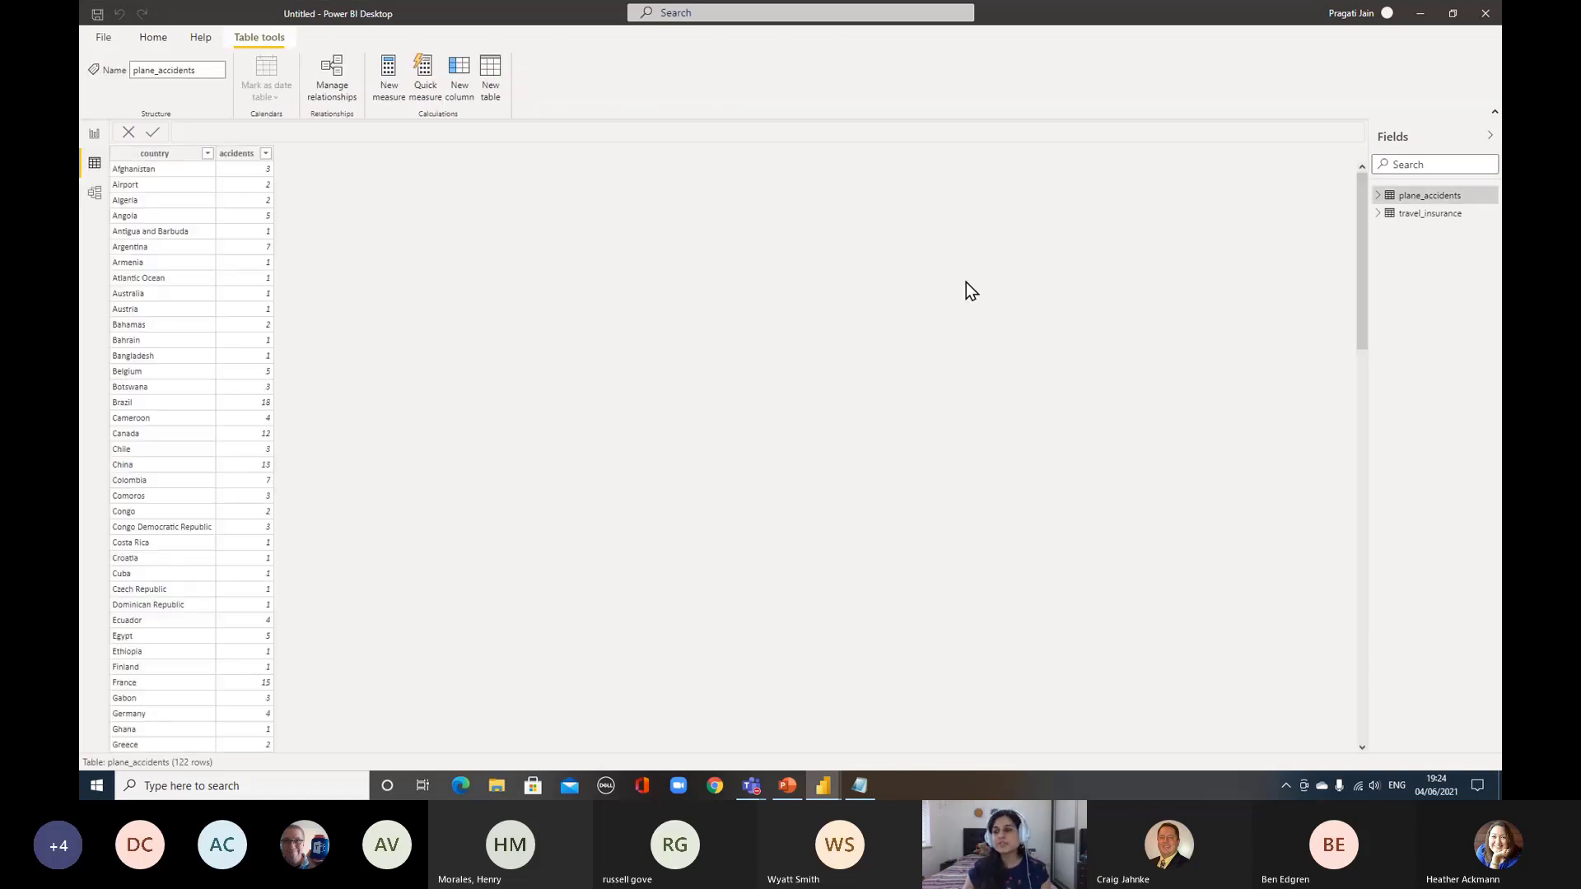
pyautogui.click(1410, 200)
pyautogui.click(1415, 216)
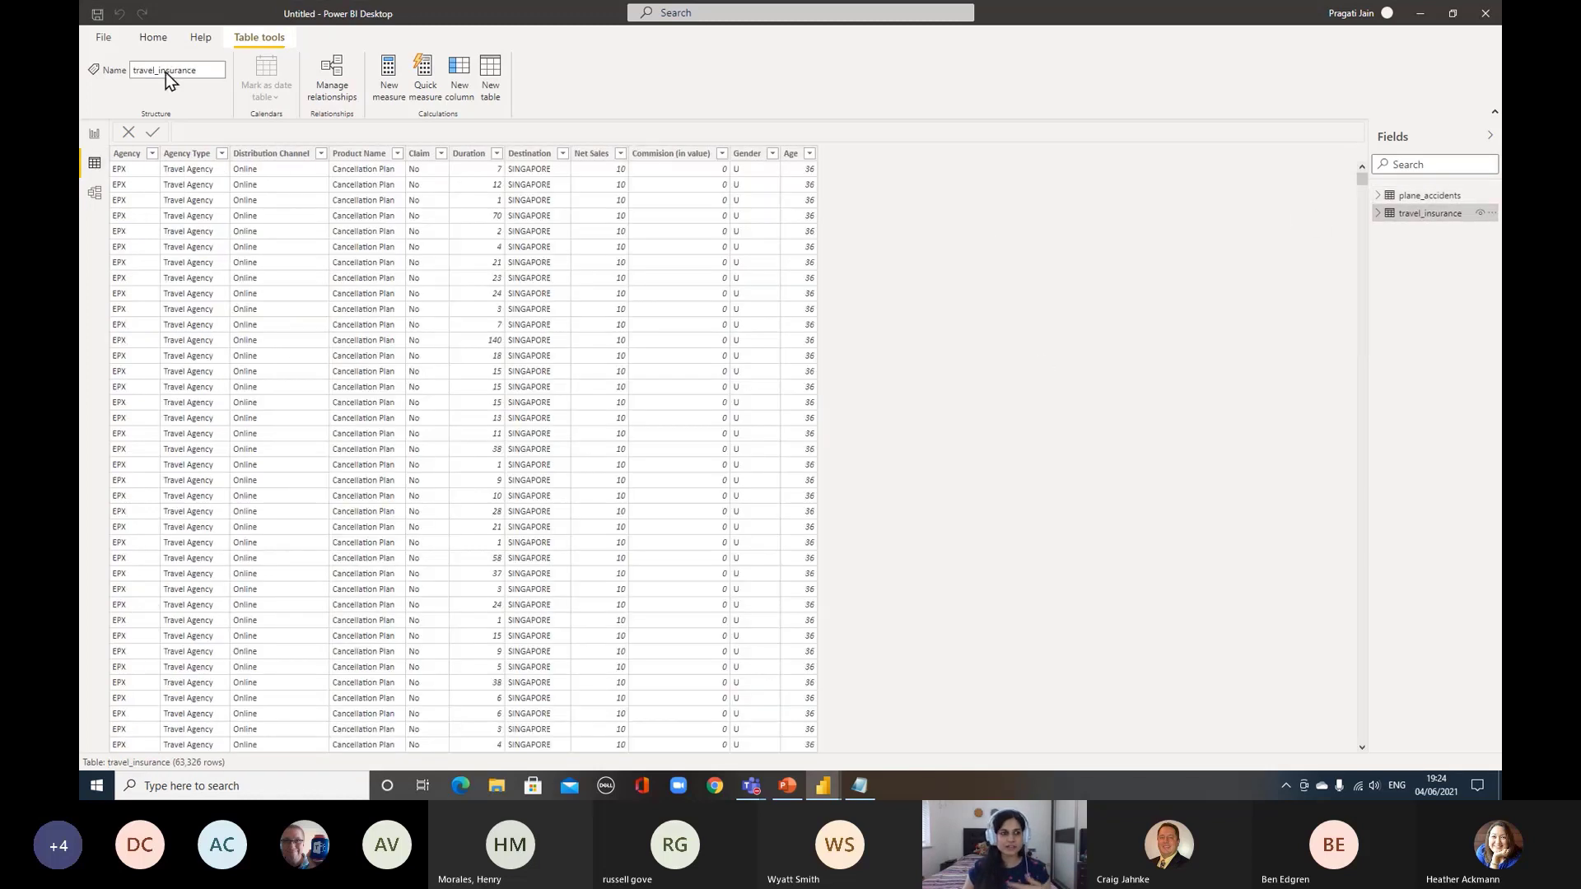
pyautogui.click(562, 153)
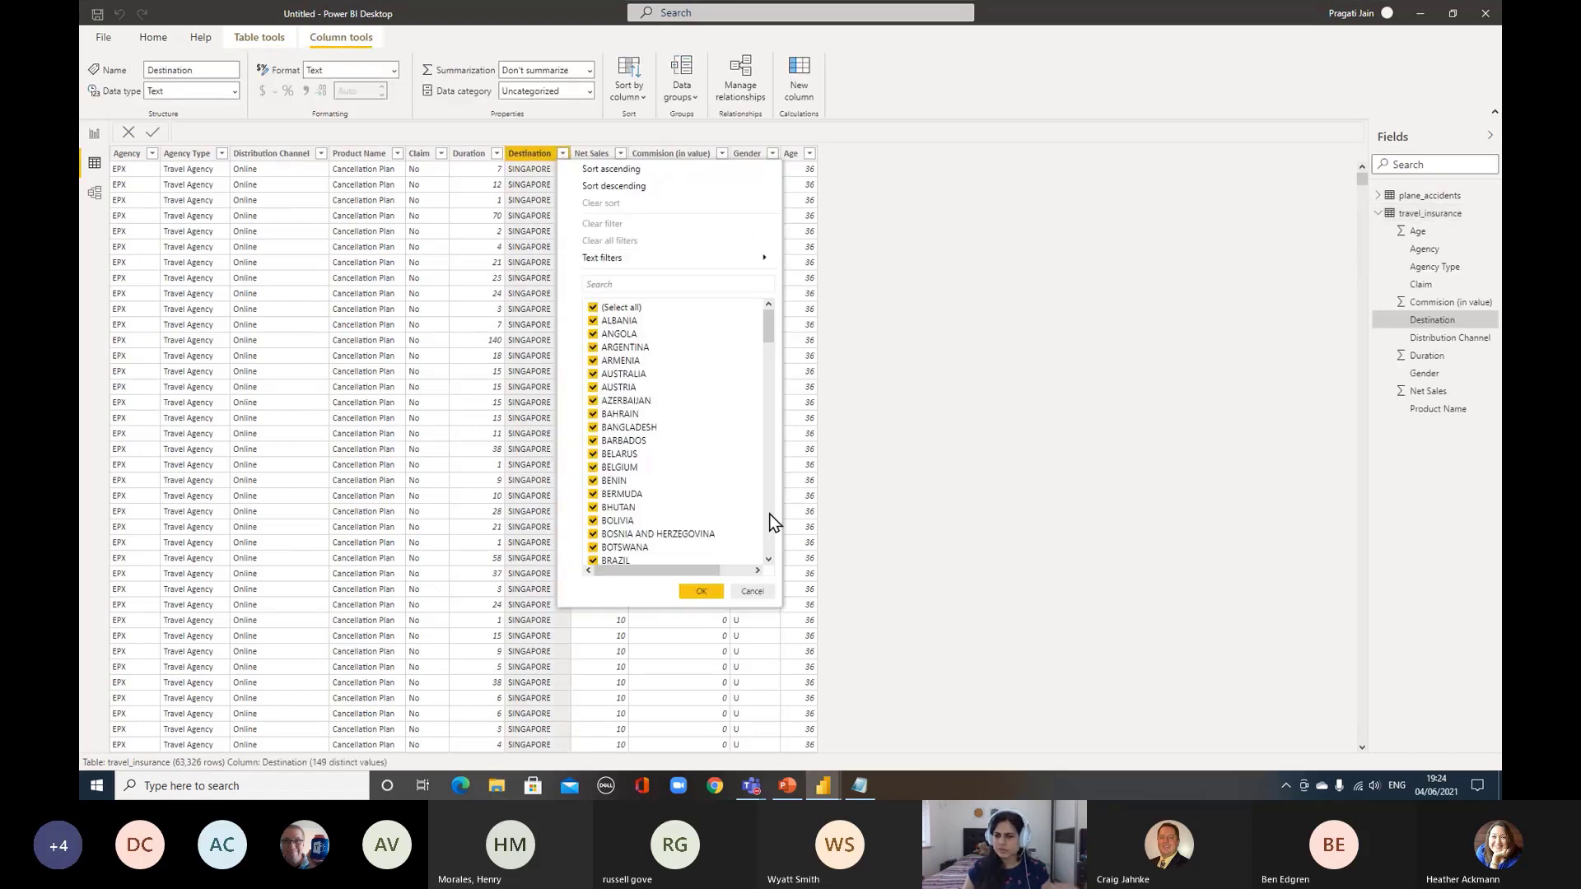
pyautogui.click(756, 596)
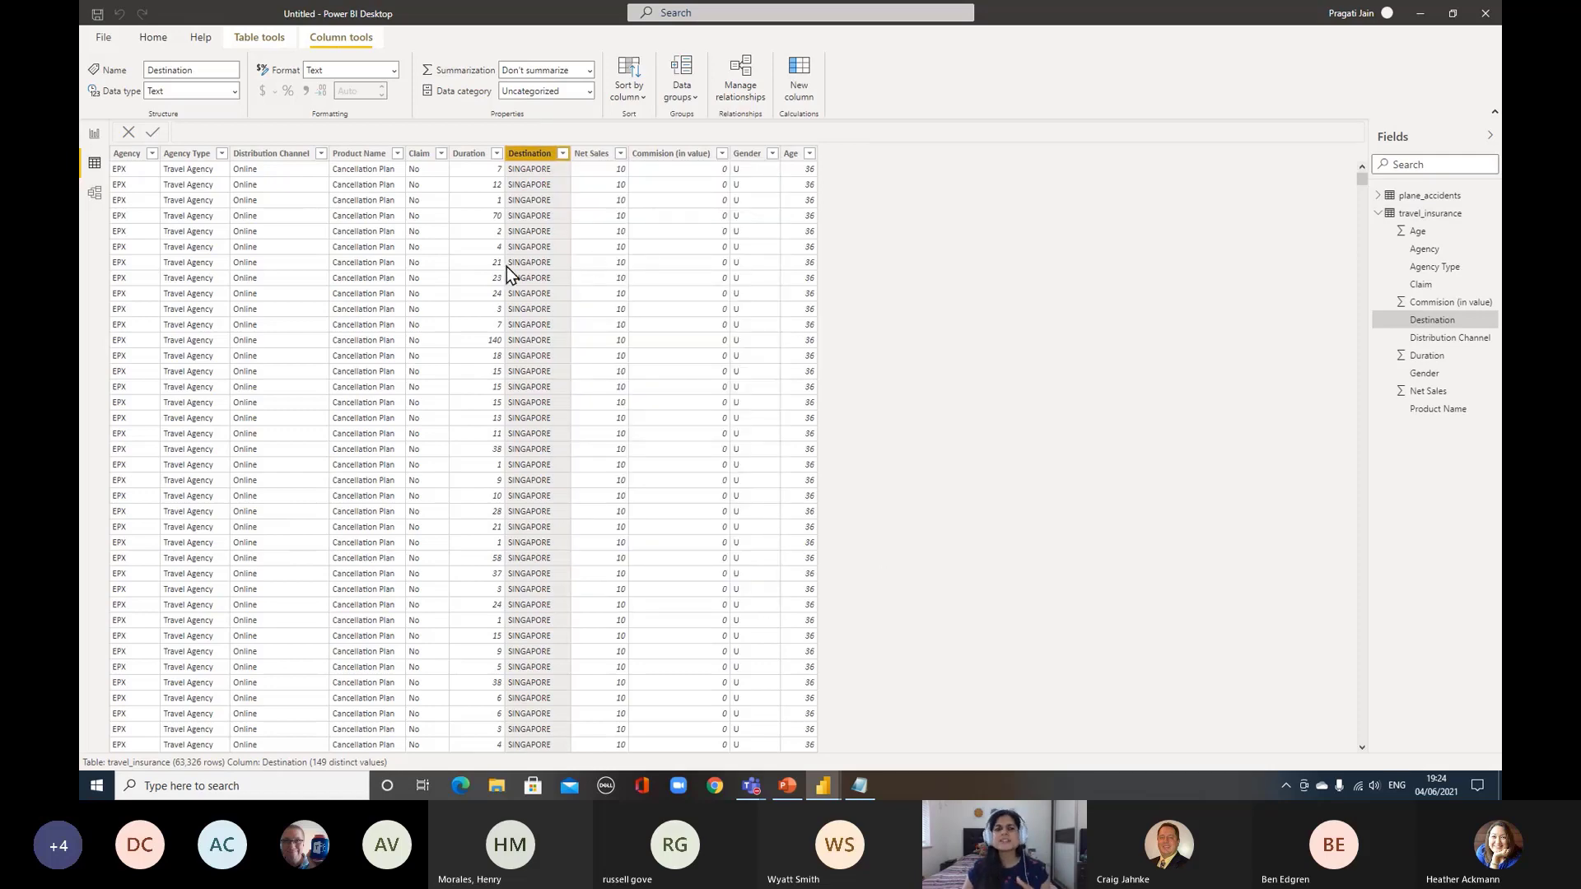
# Show the data model with the properties and fields panes collapsed, and space the plane_accidents and travel_insurance tables apart
pyautogui.click(95, 194)
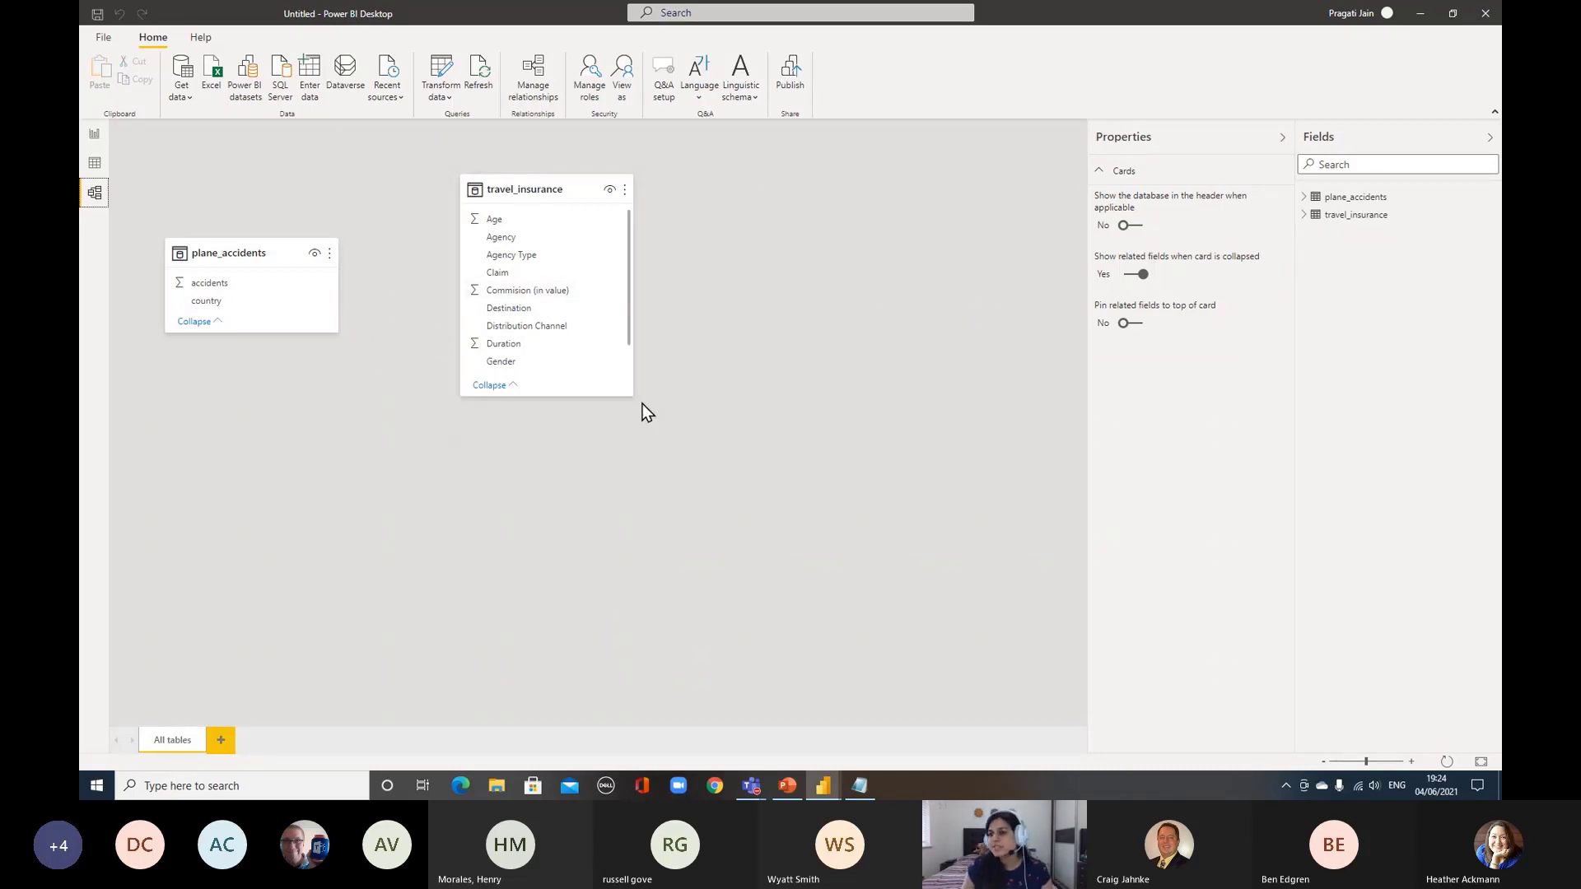
pyautogui.click(1282, 136)
pyautogui.click(1489, 136)
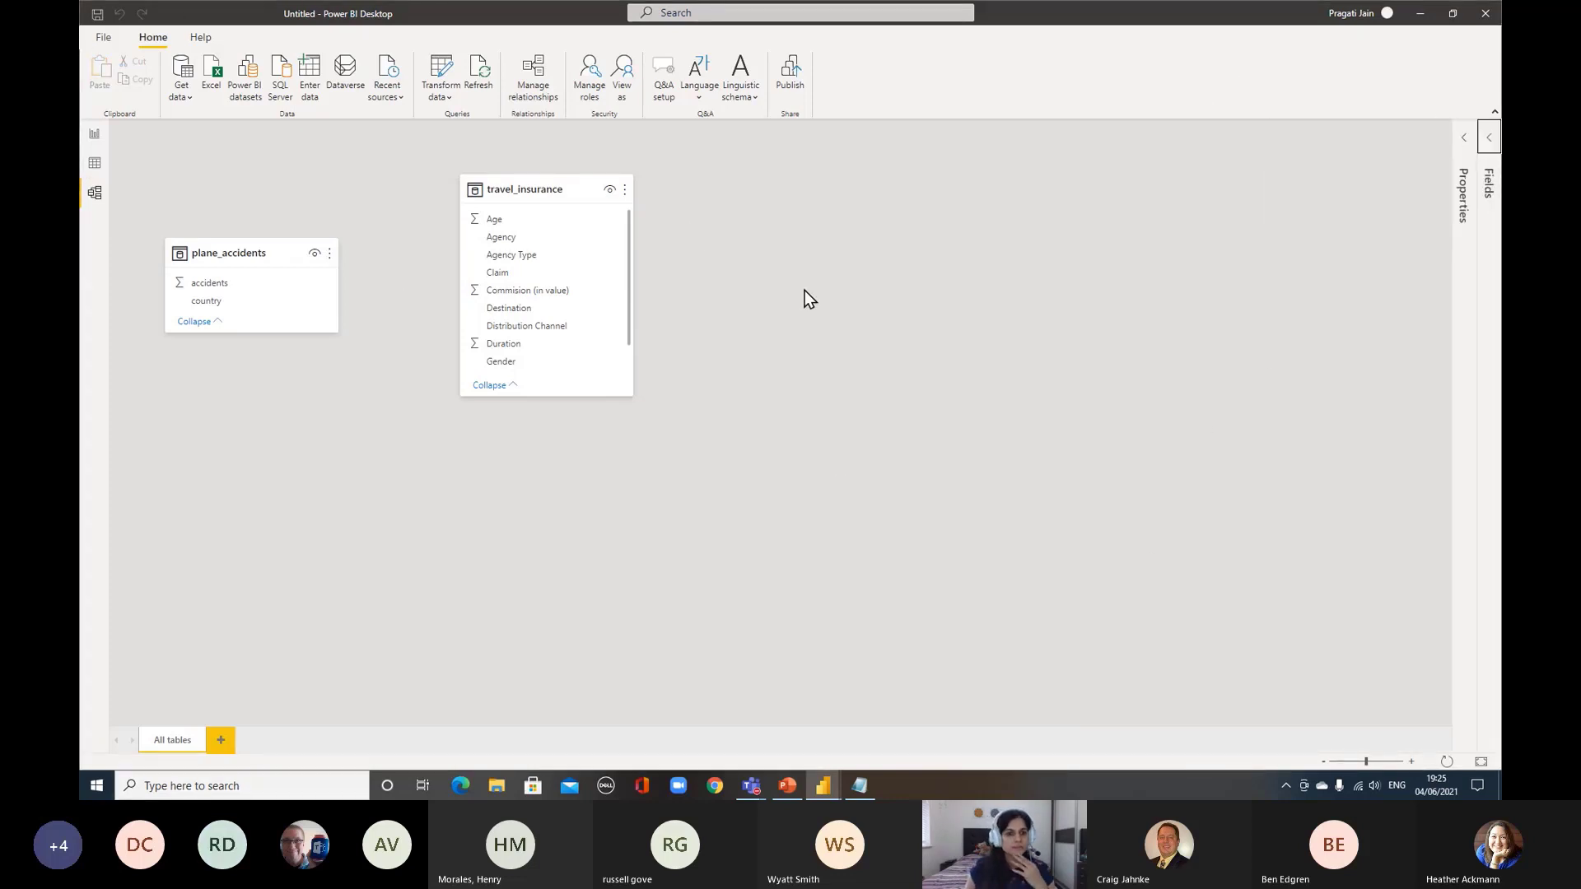
pyautogui.moveTo(558, 189); pyautogui.dragTo(699, 189)
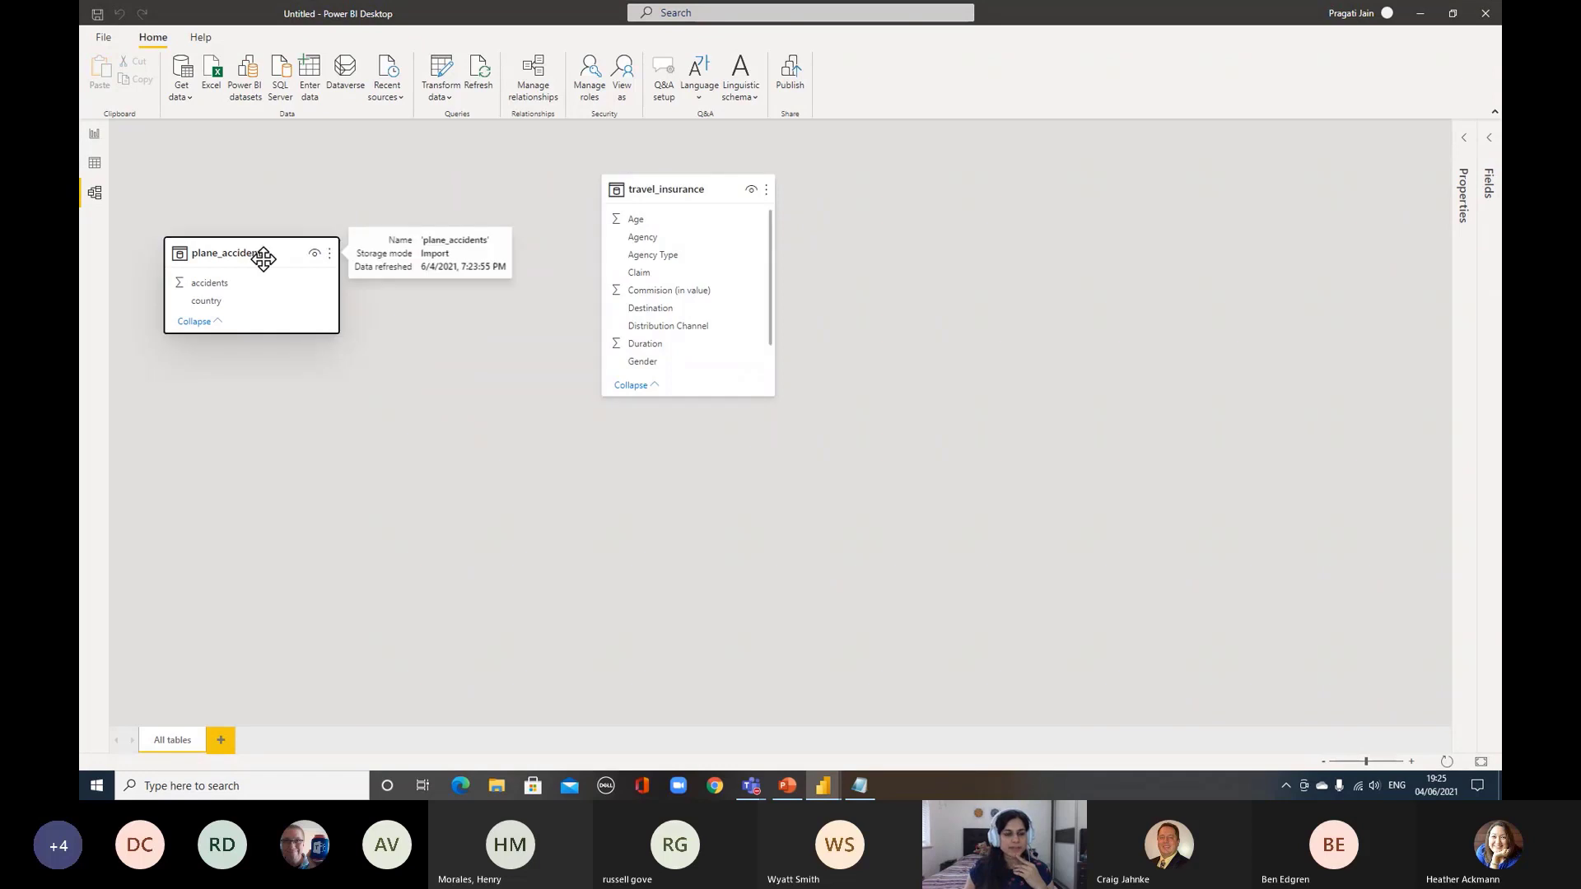
pyautogui.moveTo(264, 258); pyautogui.dragTo(407, 258)
pyautogui.moveTo(682, 189); pyautogui.dragTo(740, 194)
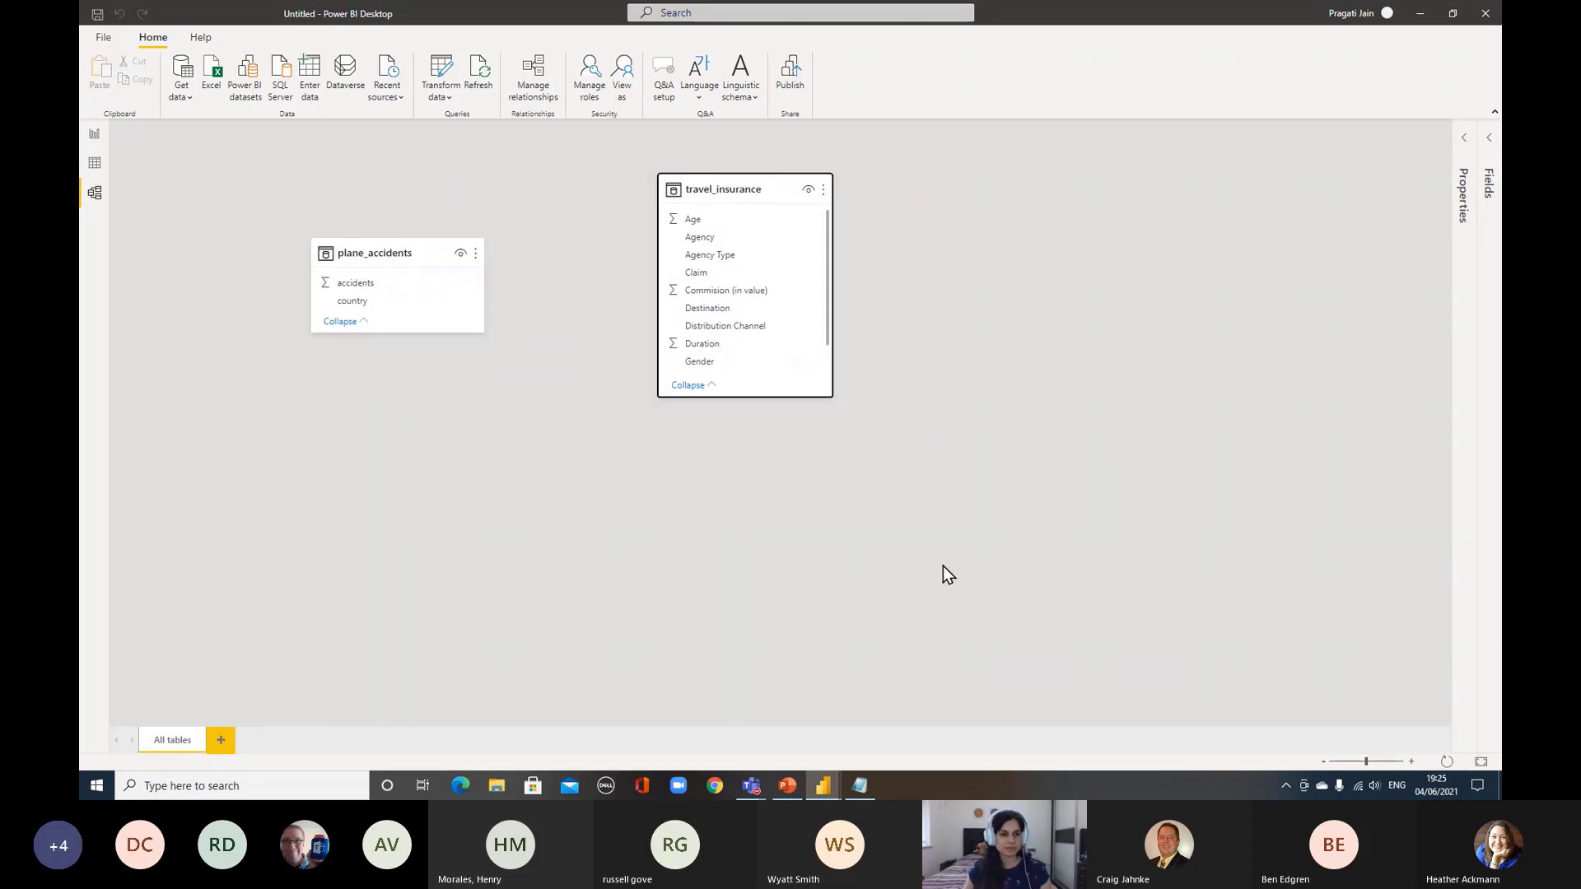
pyautogui.click(381, 252)
pyautogui.click(761, 189)
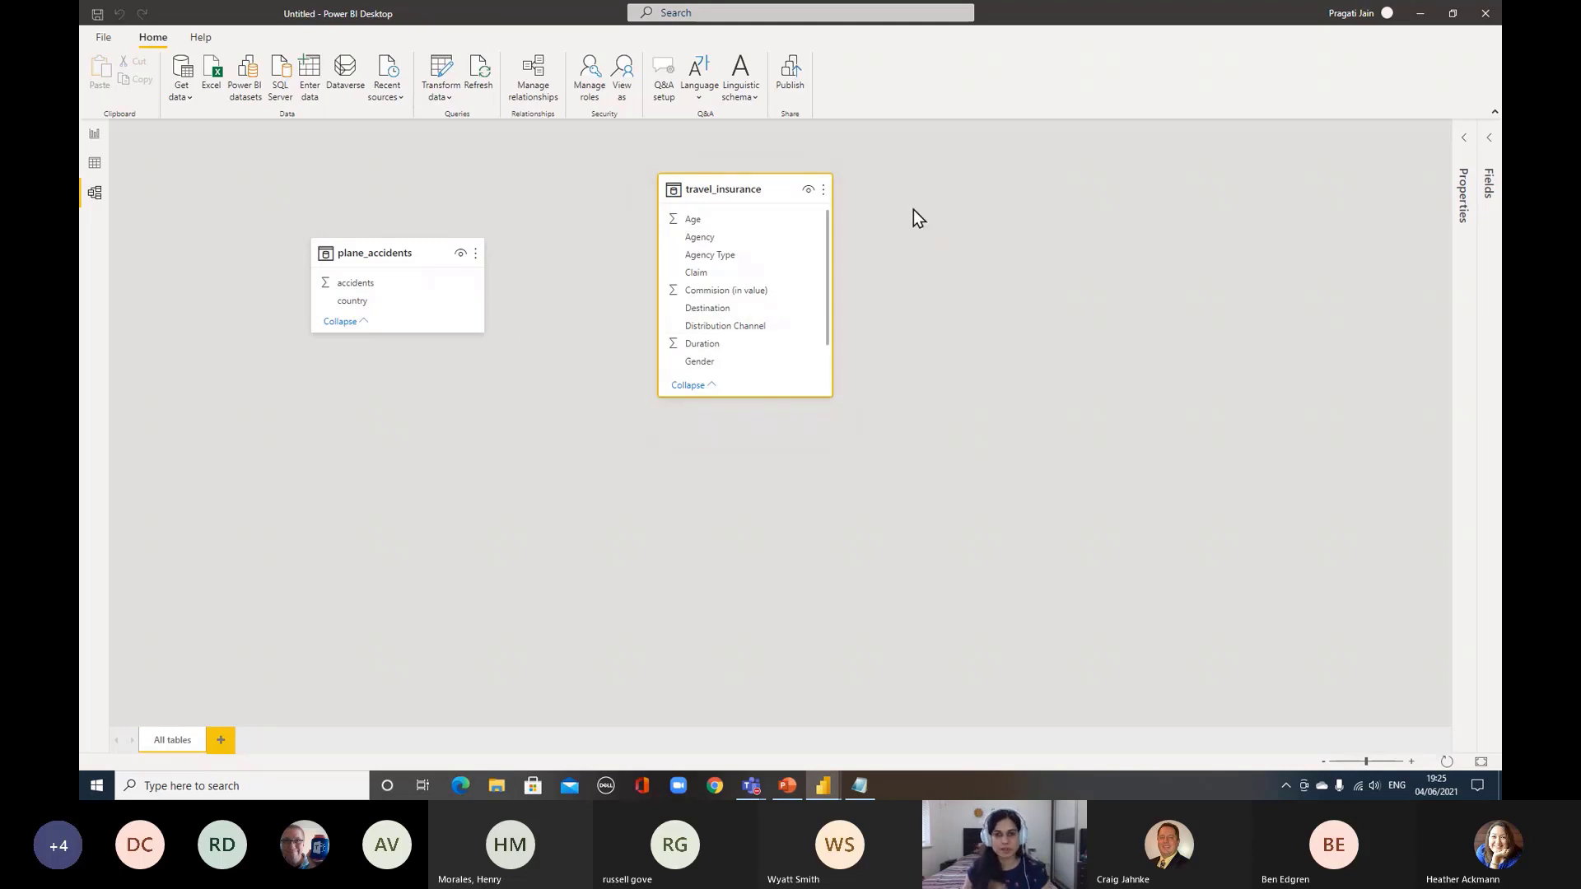
pyautogui.click(824, 191)
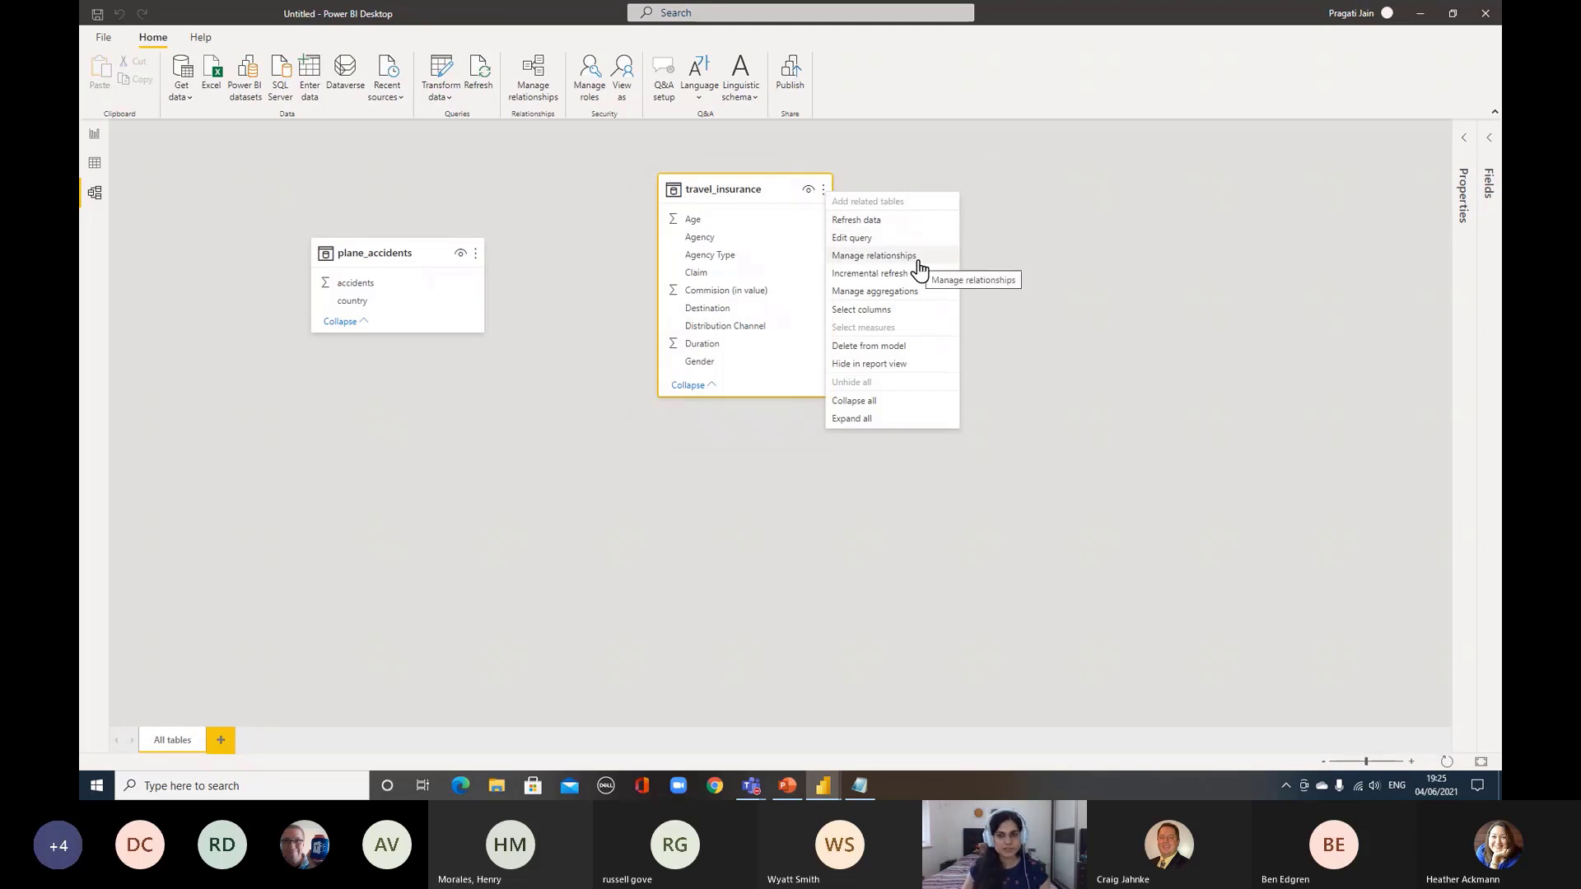
pyautogui.press('Escape')
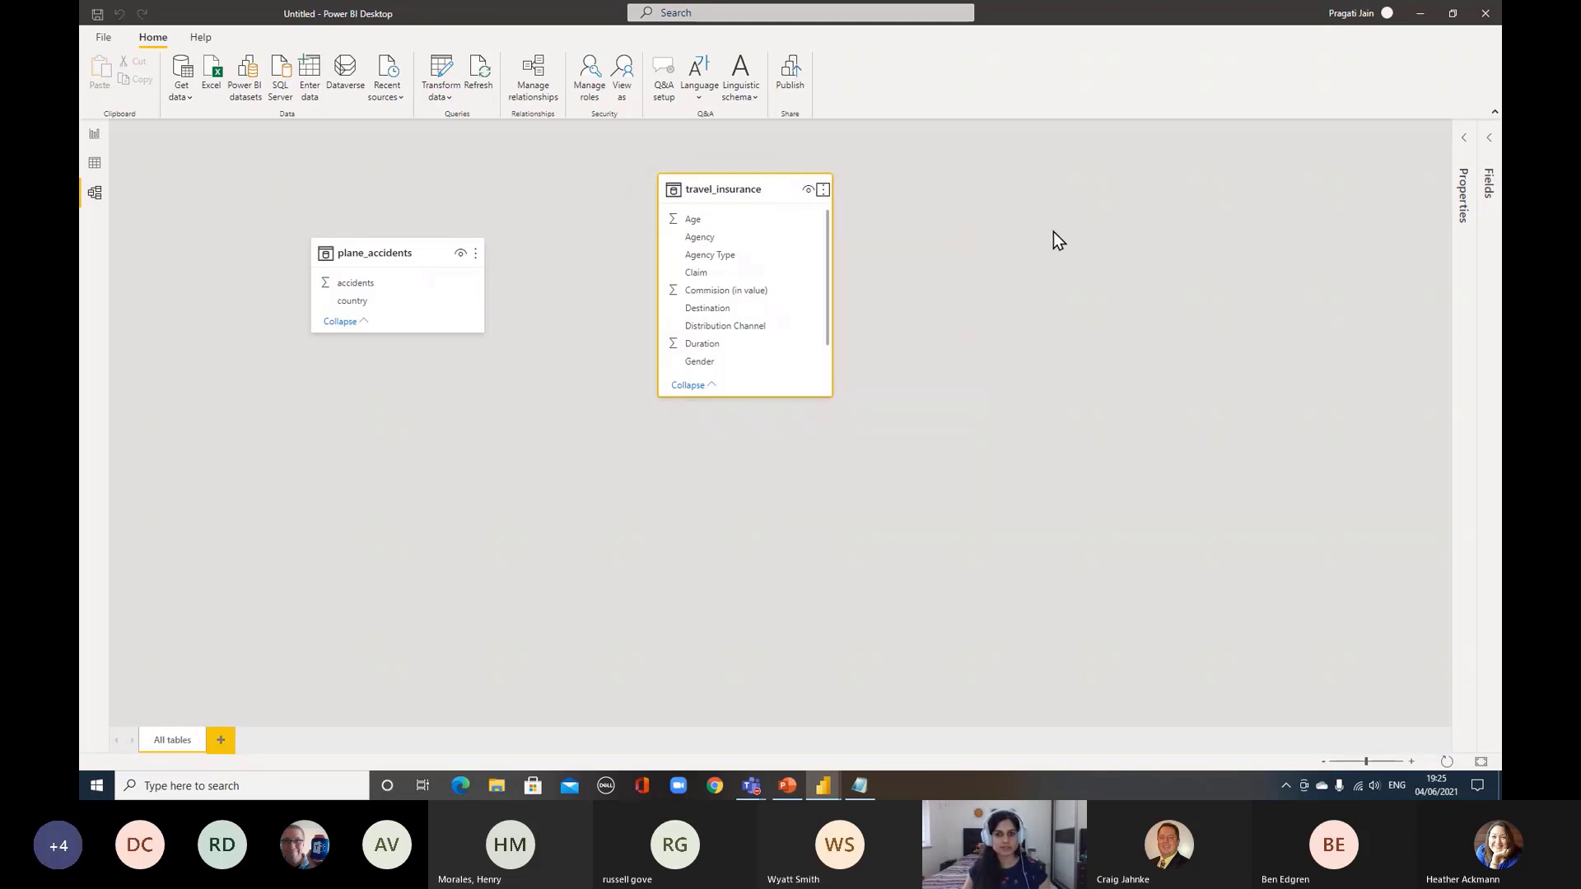
# Start a new relationship in the relationship manager, with plane_accidents as the first table and travel_insurance as the second
pyautogui.click(537, 91)
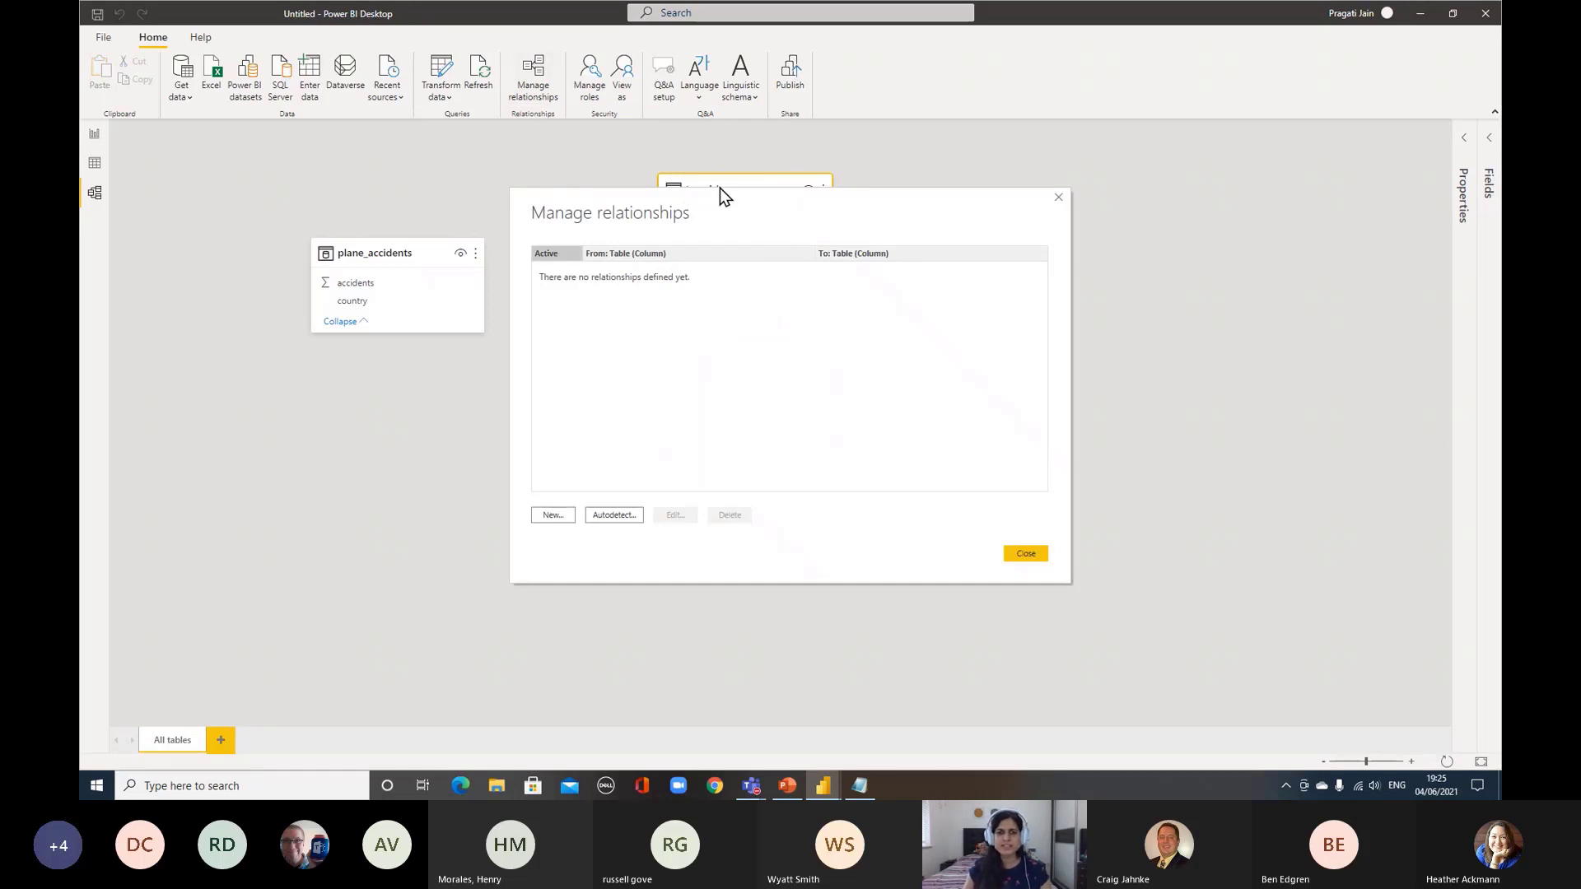
pyautogui.moveTo(729, 212); pyautogui.dragTo(742, 168)
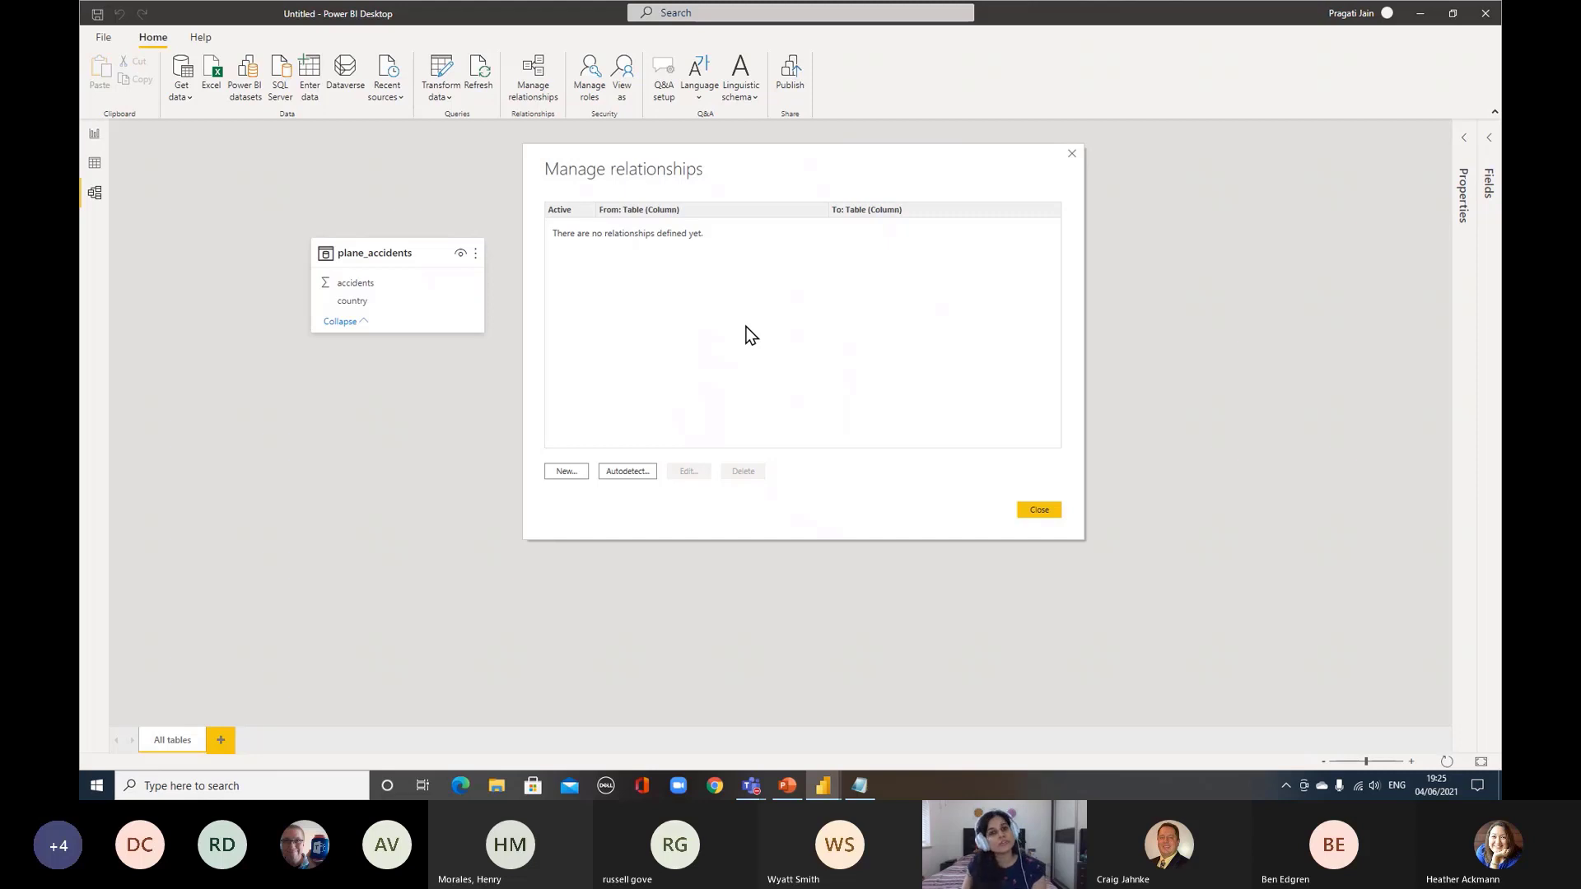
pyautogui.click(567, 471)
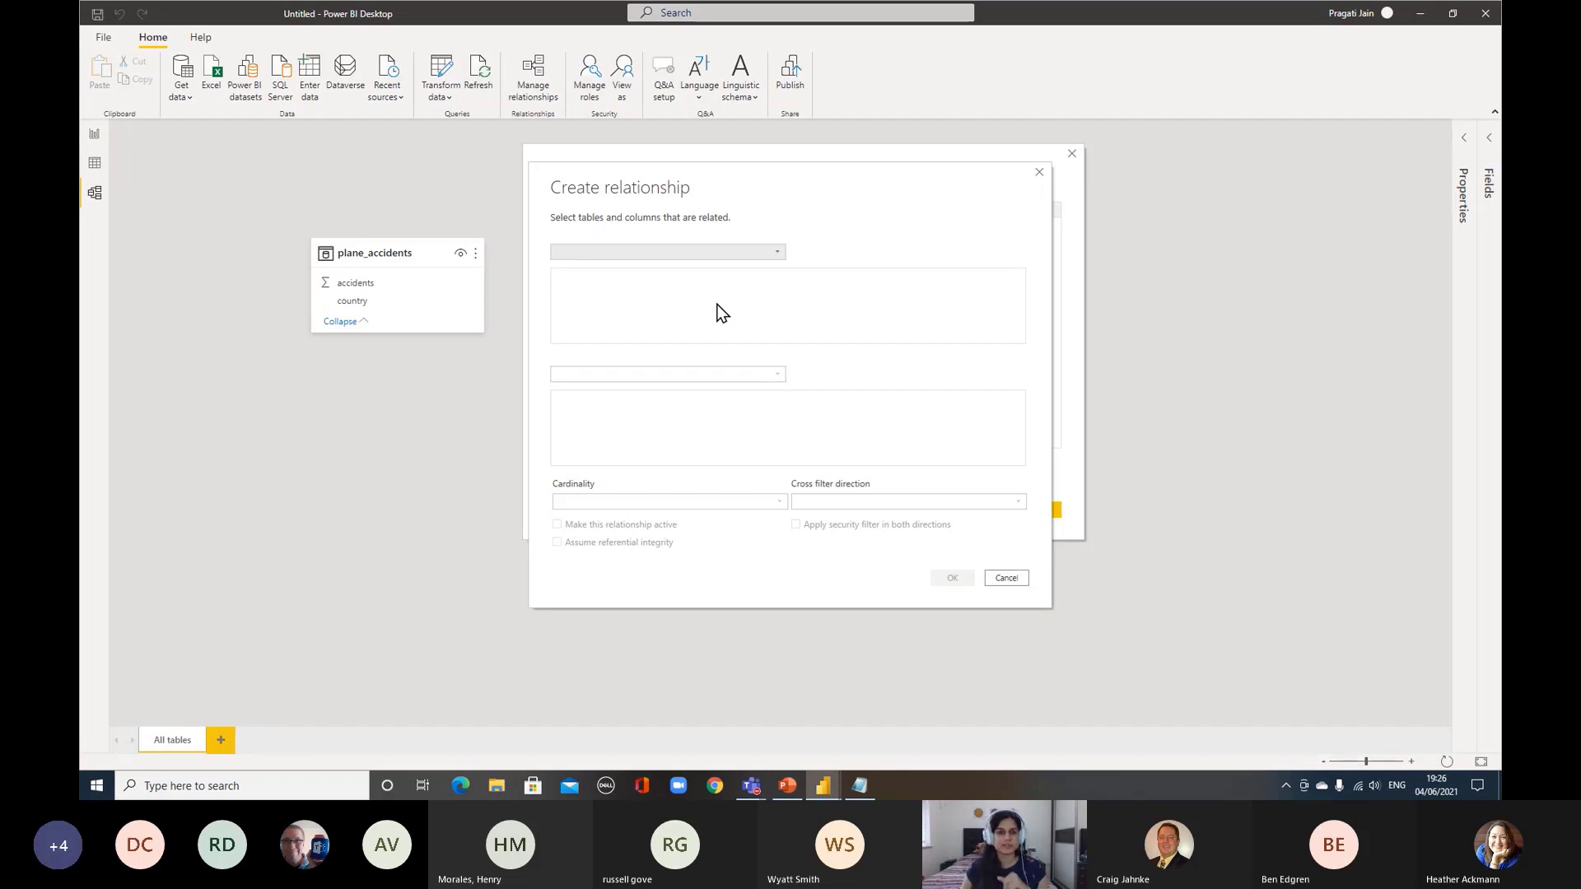
pyautogui.click(780, 260)
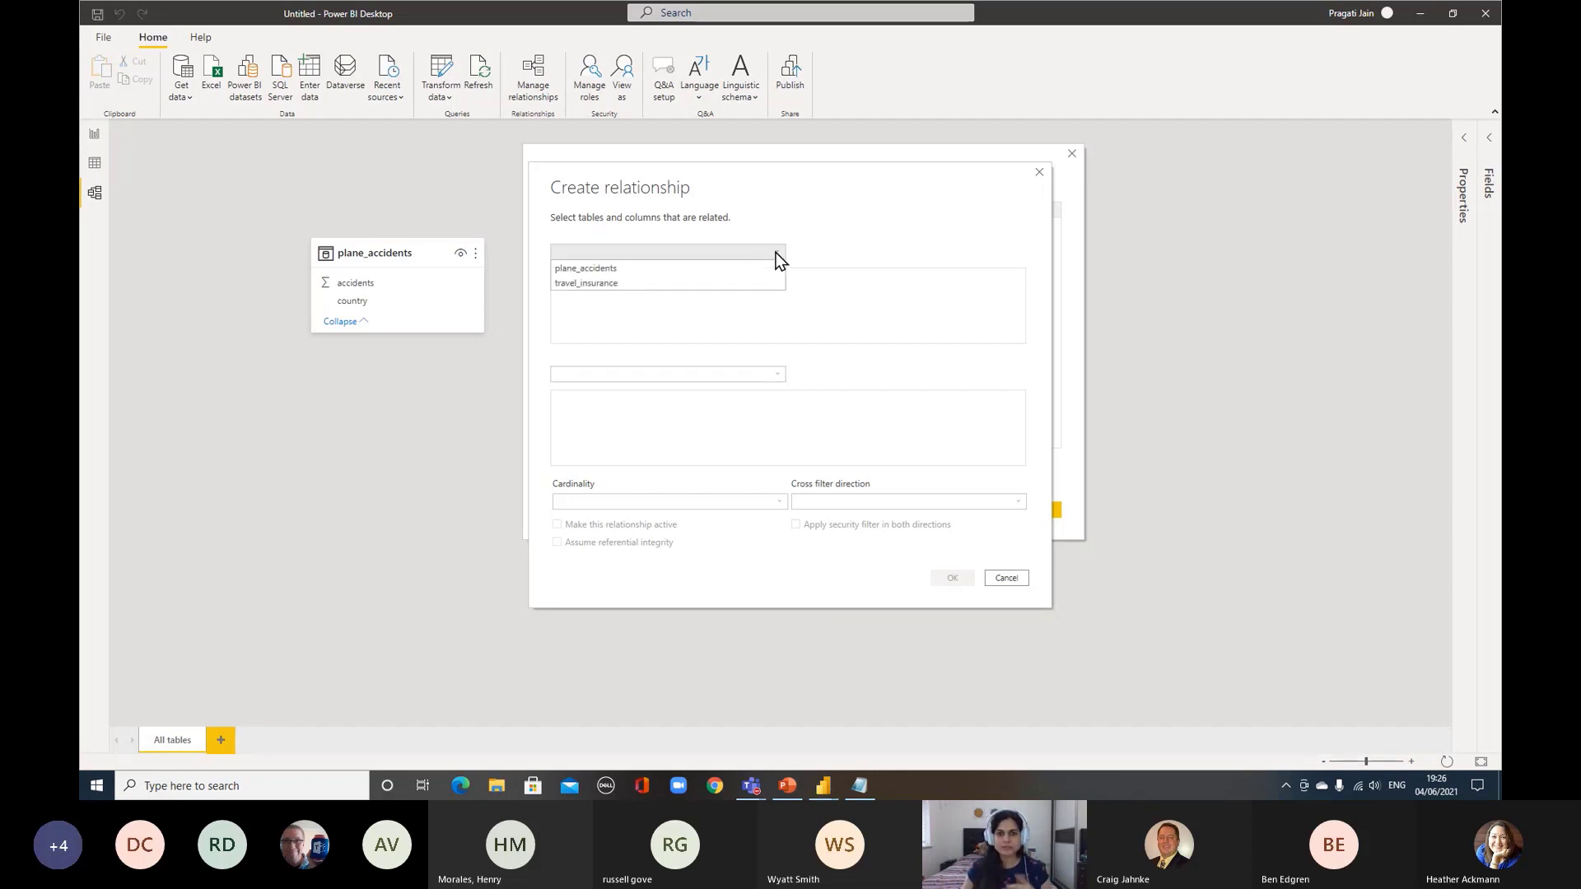
pyautogui.click(729, 273)
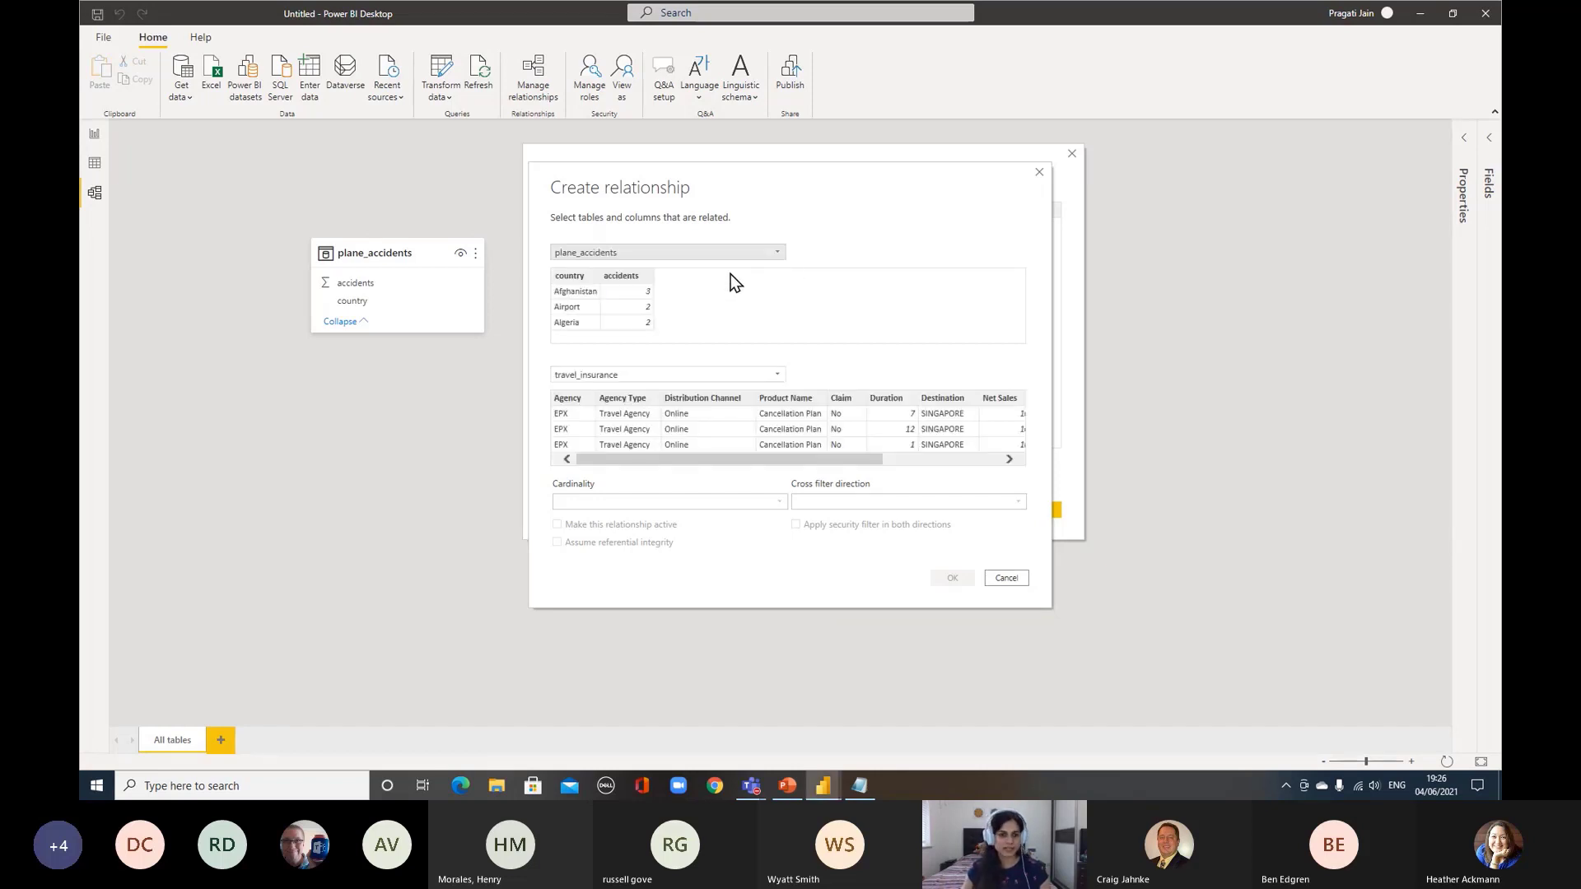
pyautogui.click(782, 375)
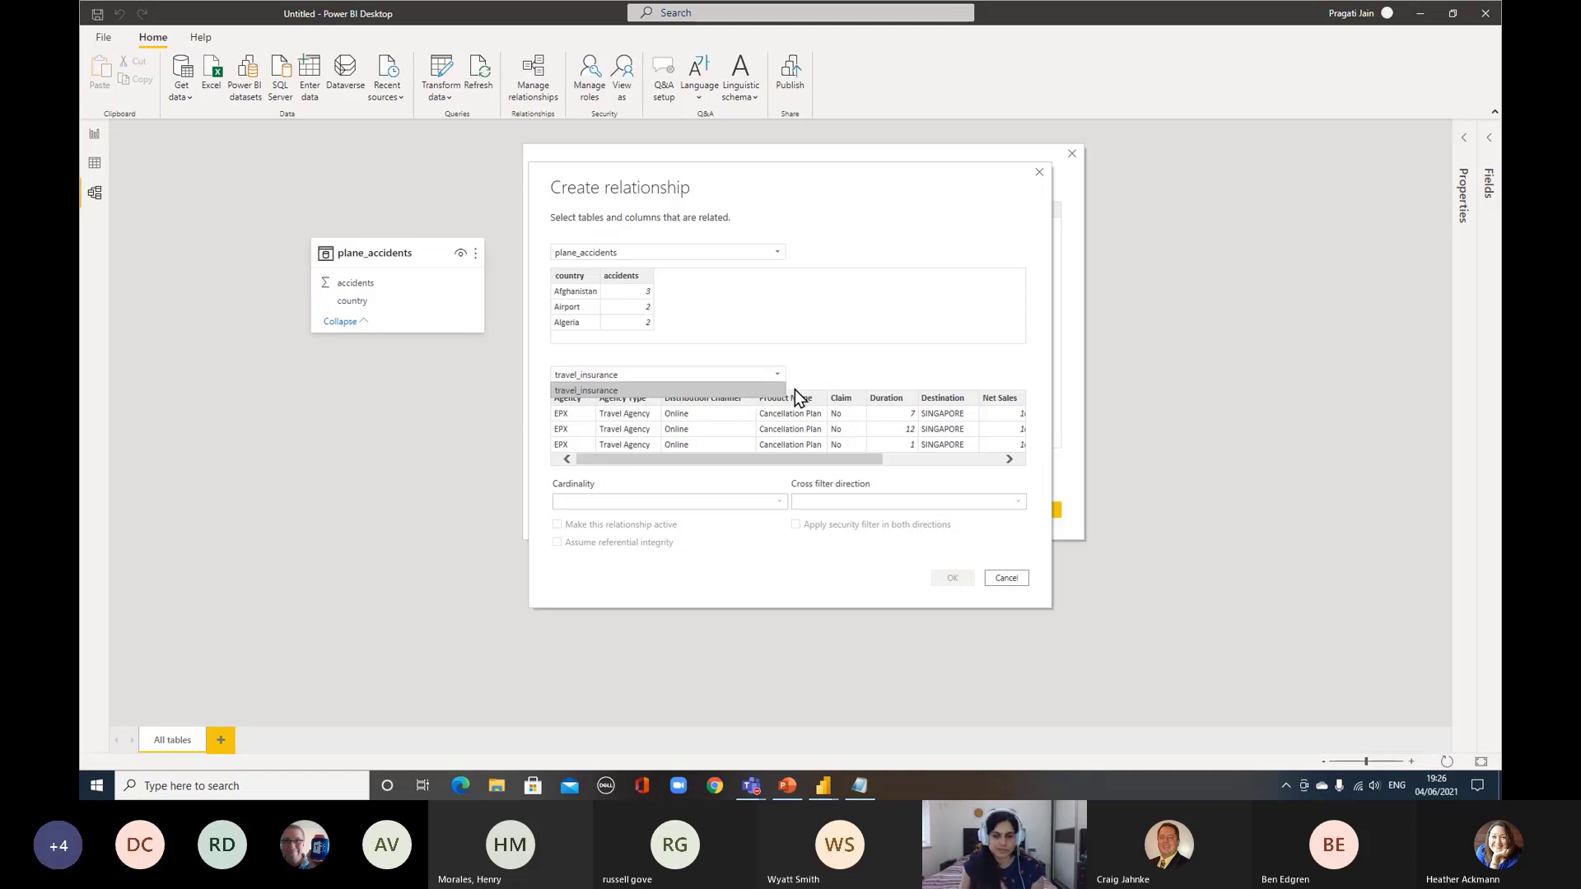
pyautogui.click(839, 379)
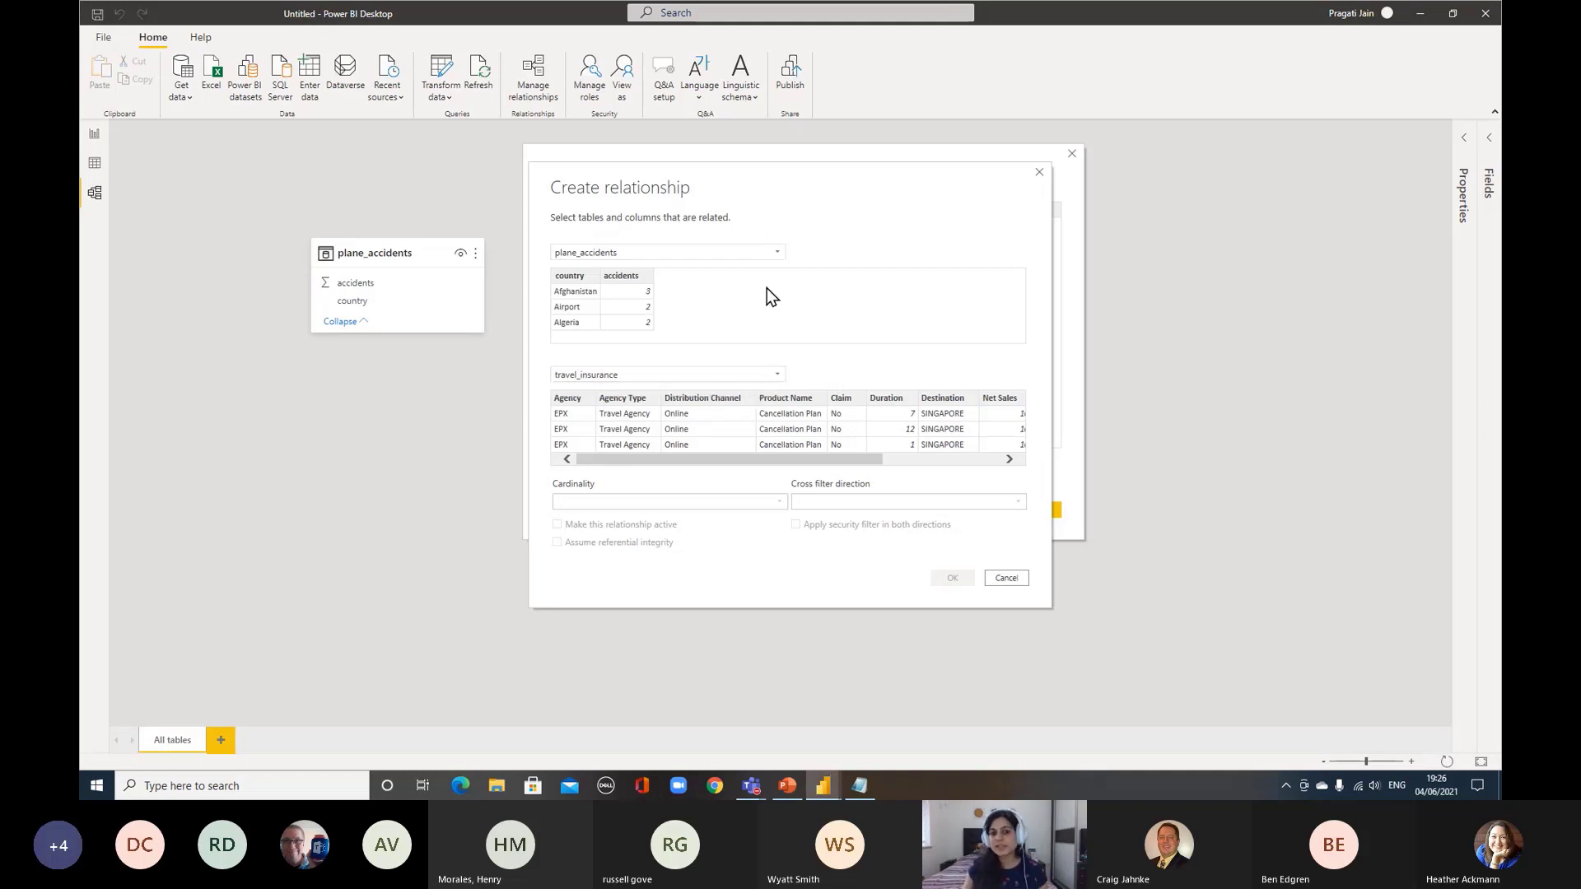
# Create the relationship between country in plane_accidents and Destination in travel_insurance, and move the travel_insurance table lower in the diagram
pyautogui.click(575, 280)
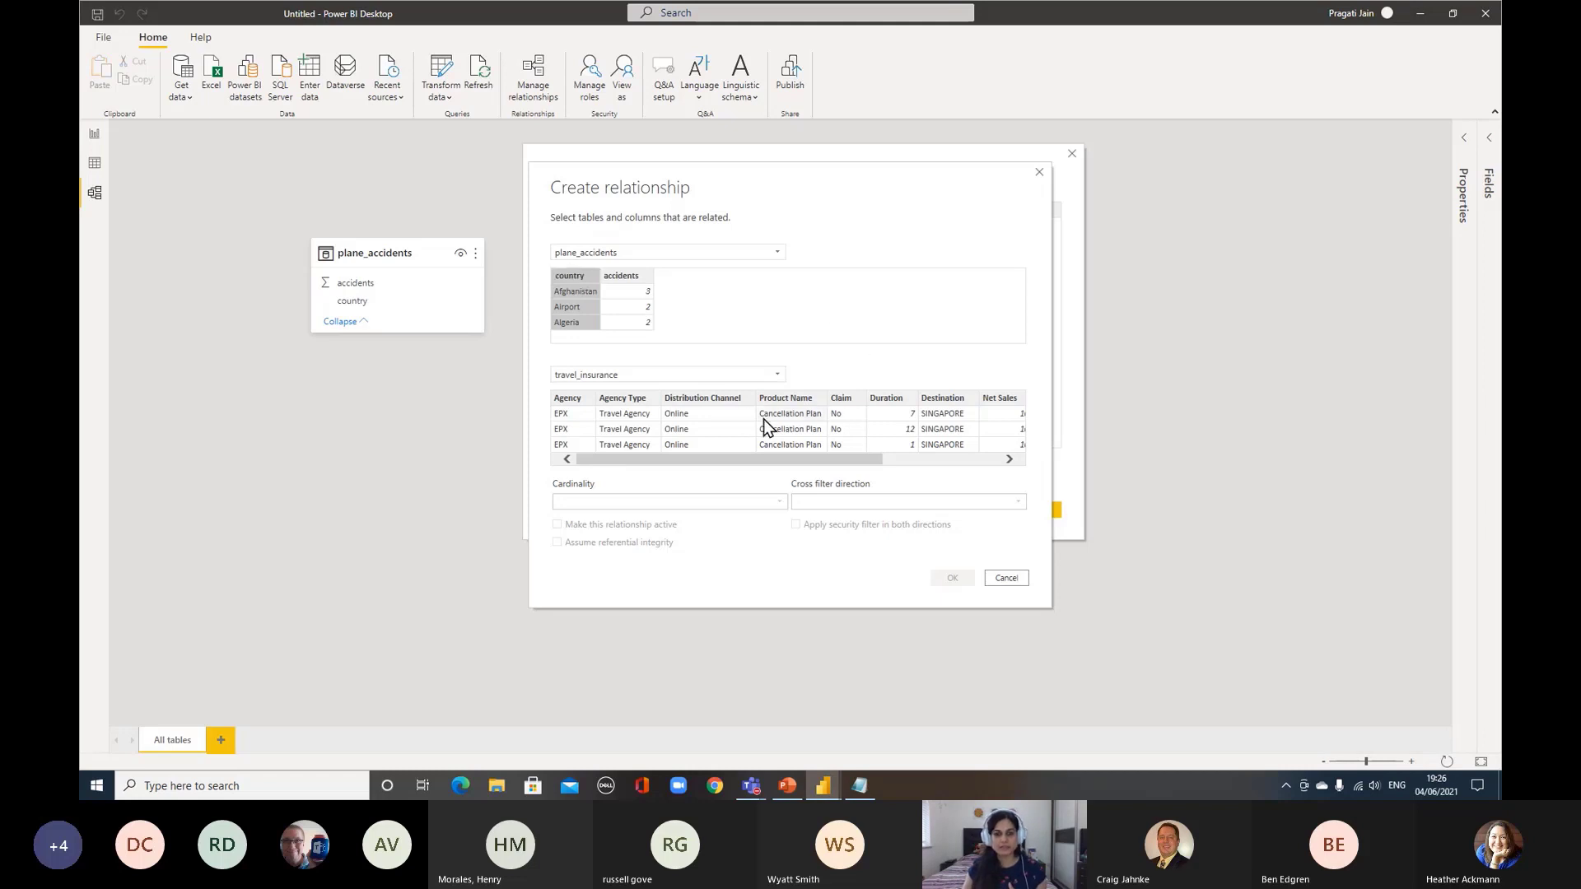
pyautogui.click(941, 397)
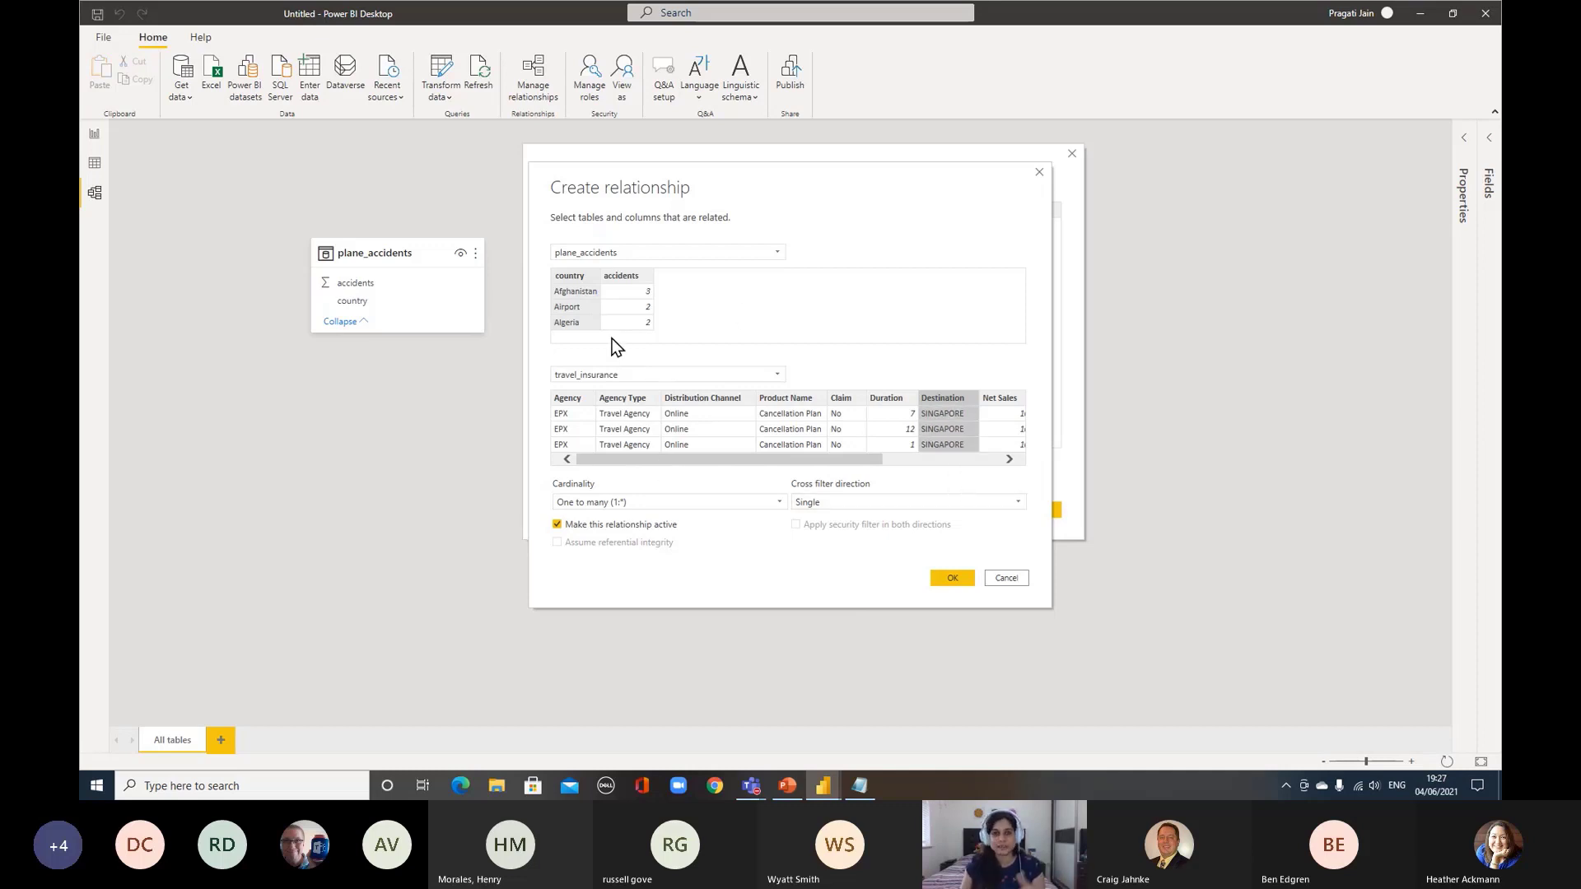
pyautogui.click(951, 578)
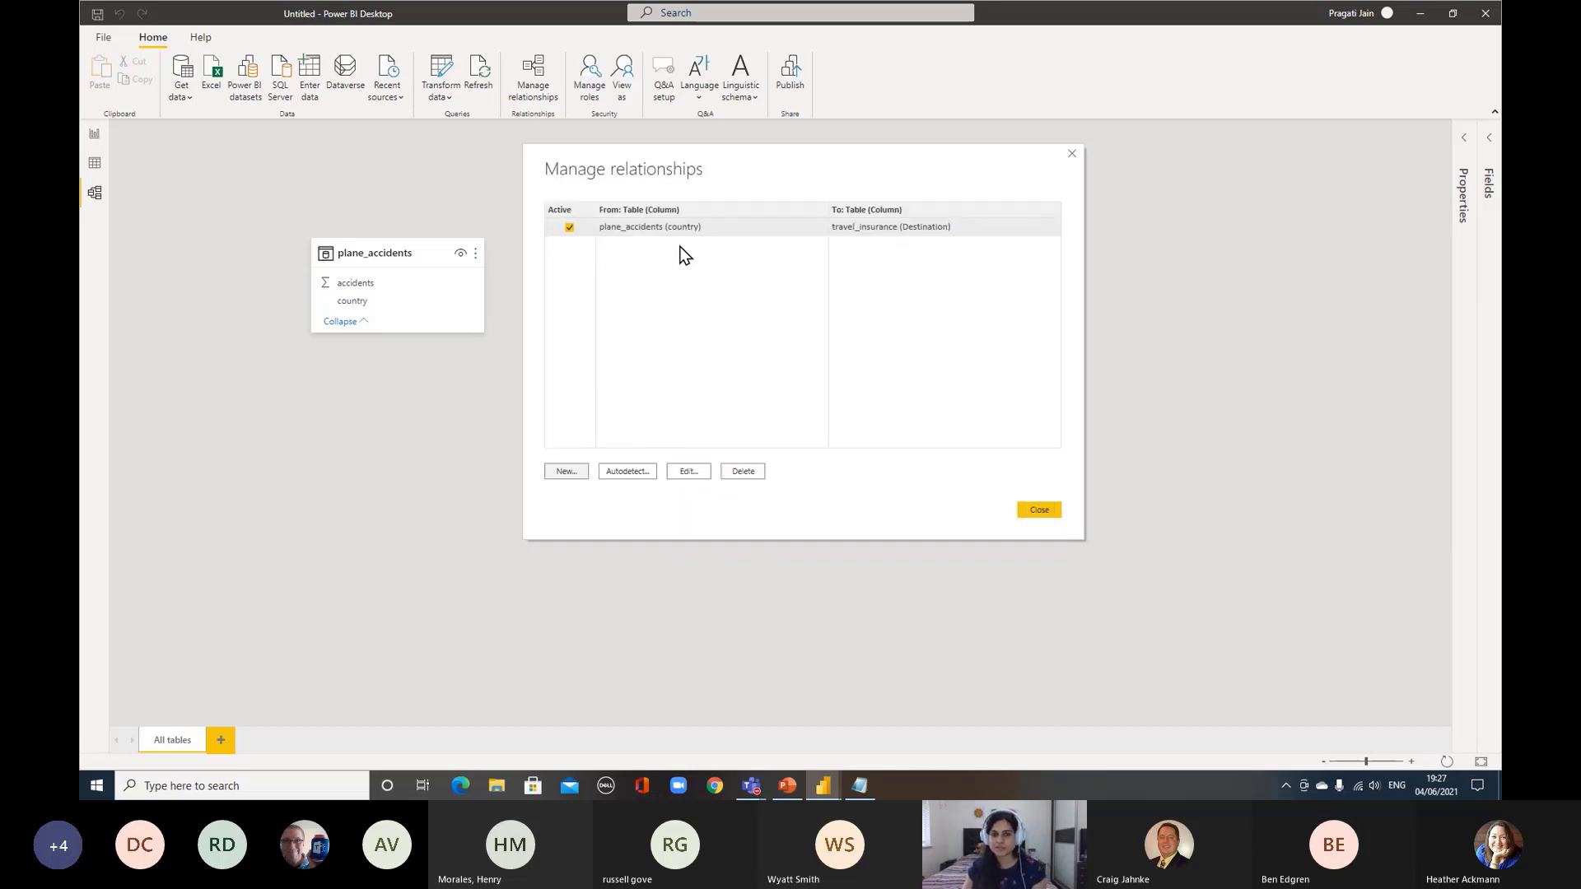
pyautogui.click(1037, 511)
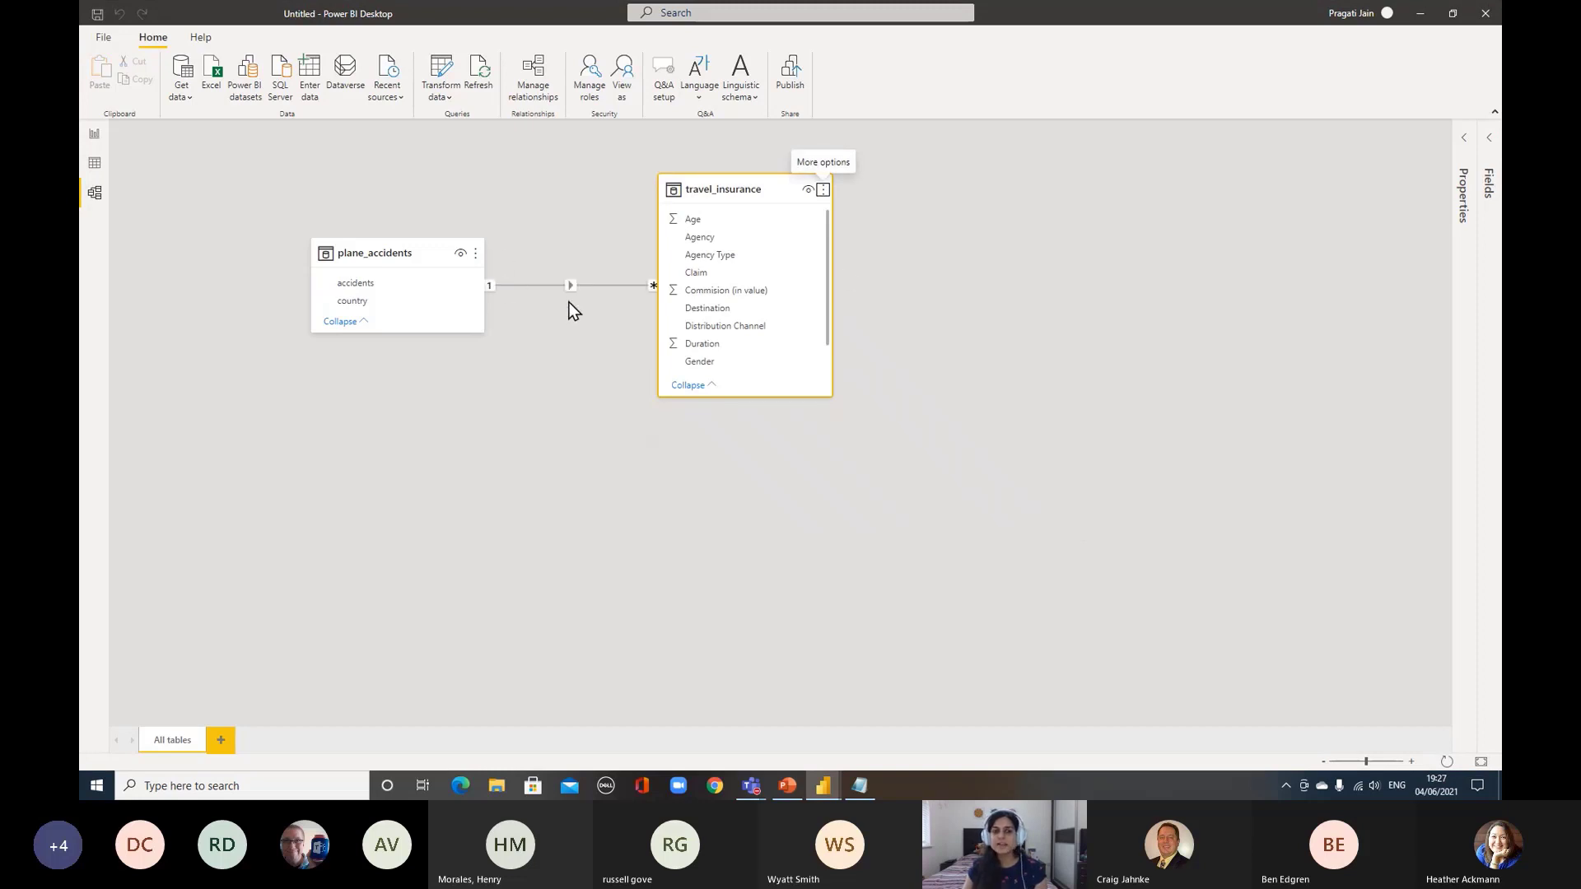
pyautogui.moveTo(775, 187); pyautogui.dragTo(780, 288)
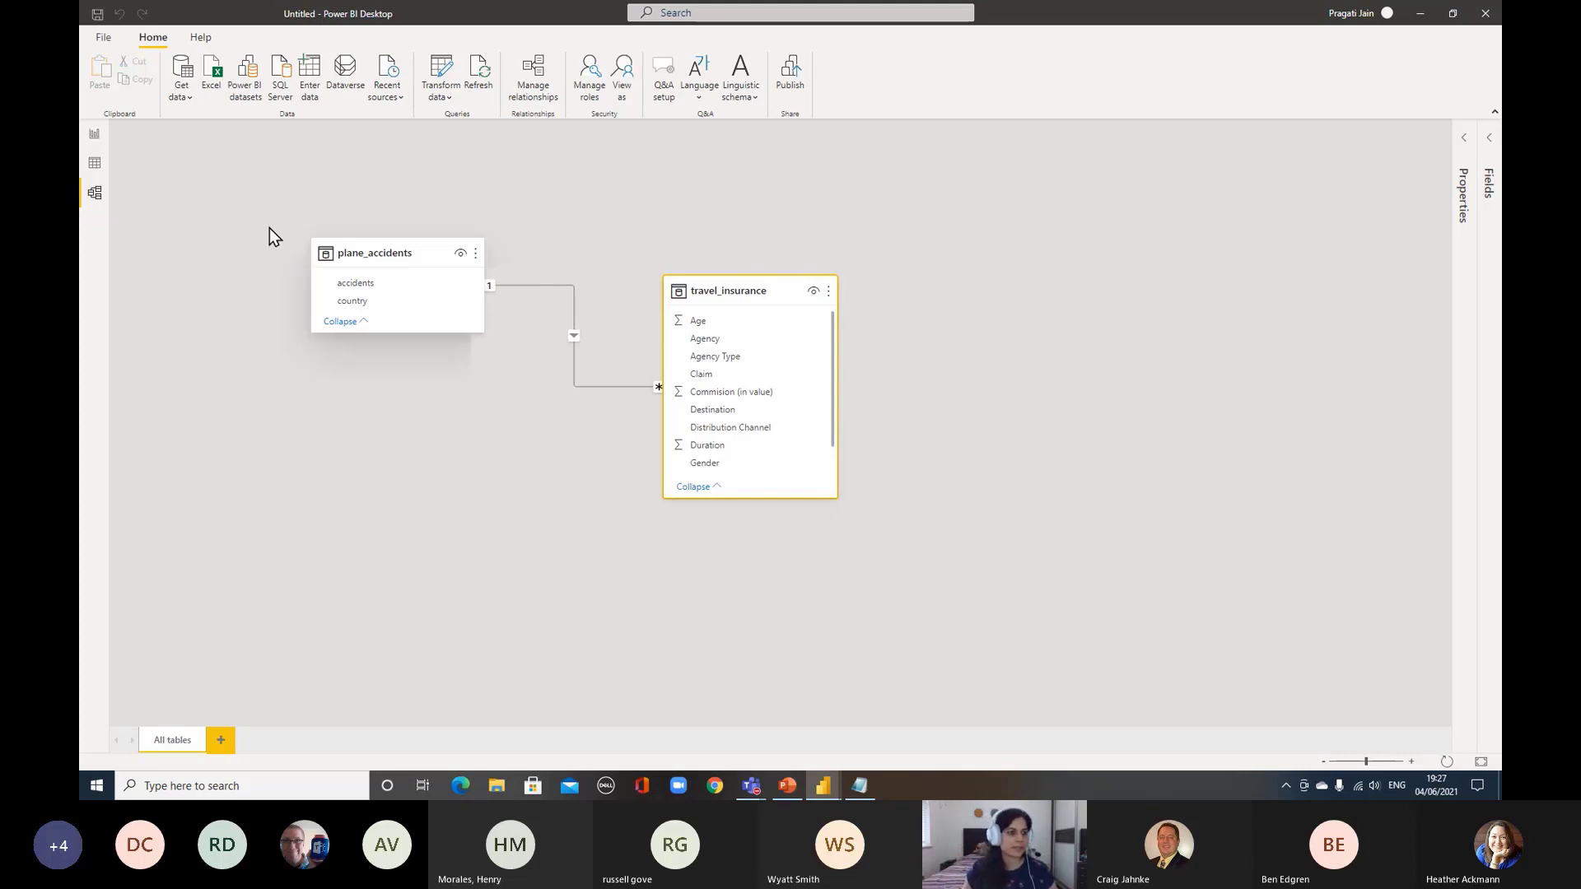
# View the travel_insurance data and examine the column properties of Net Sales, Commision (in value), Gender and Age
pyautogui.click(95, 164)
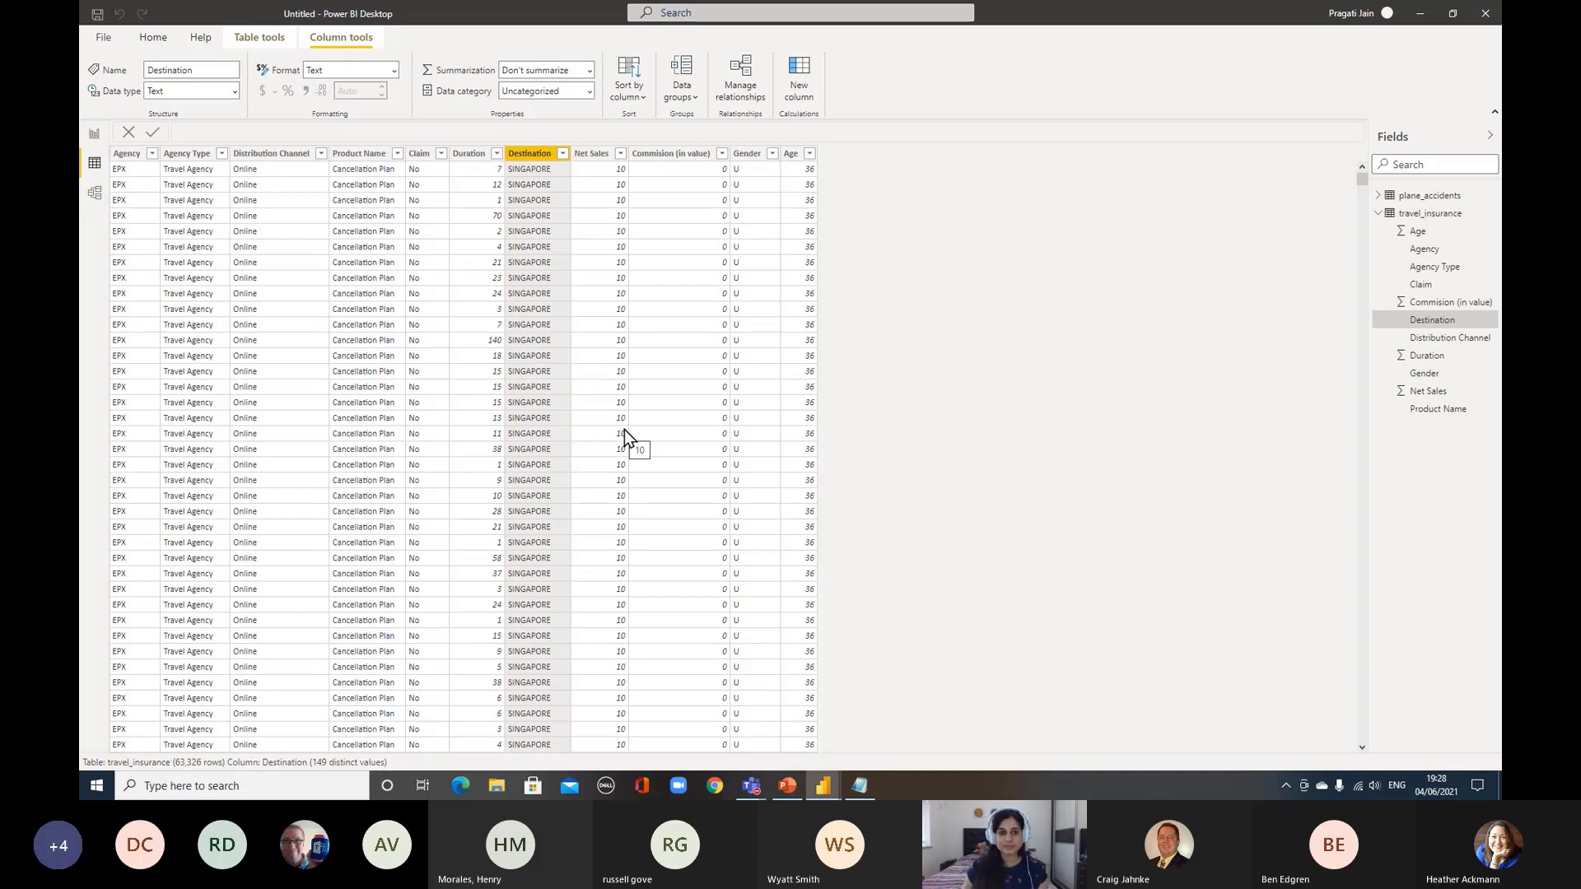
pyautogui.click(592, 156)
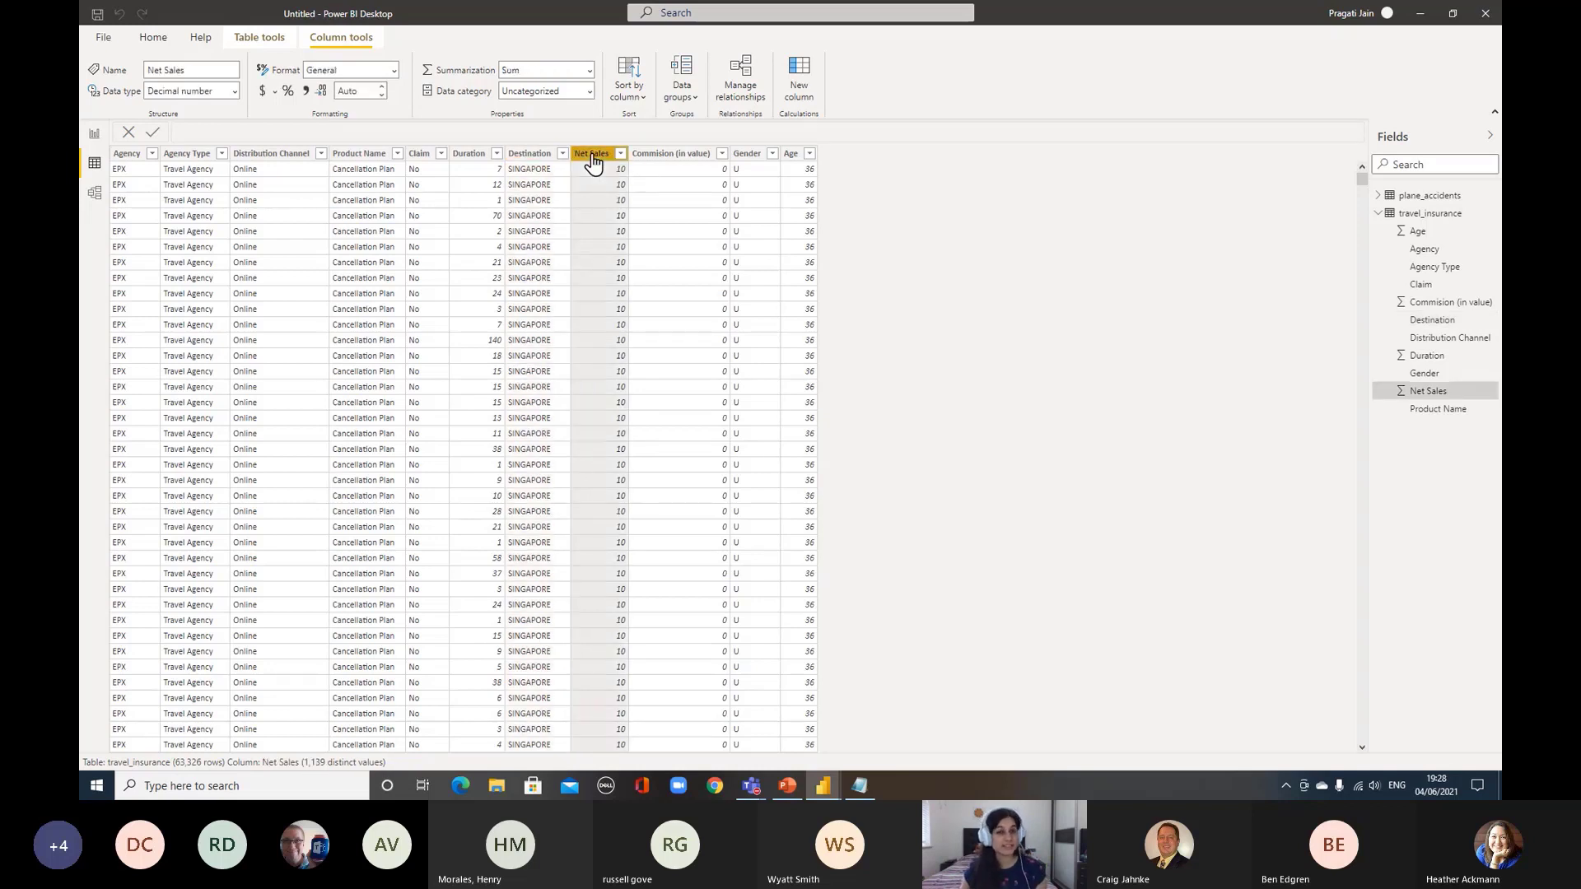
pyautogui.click(648, 158)
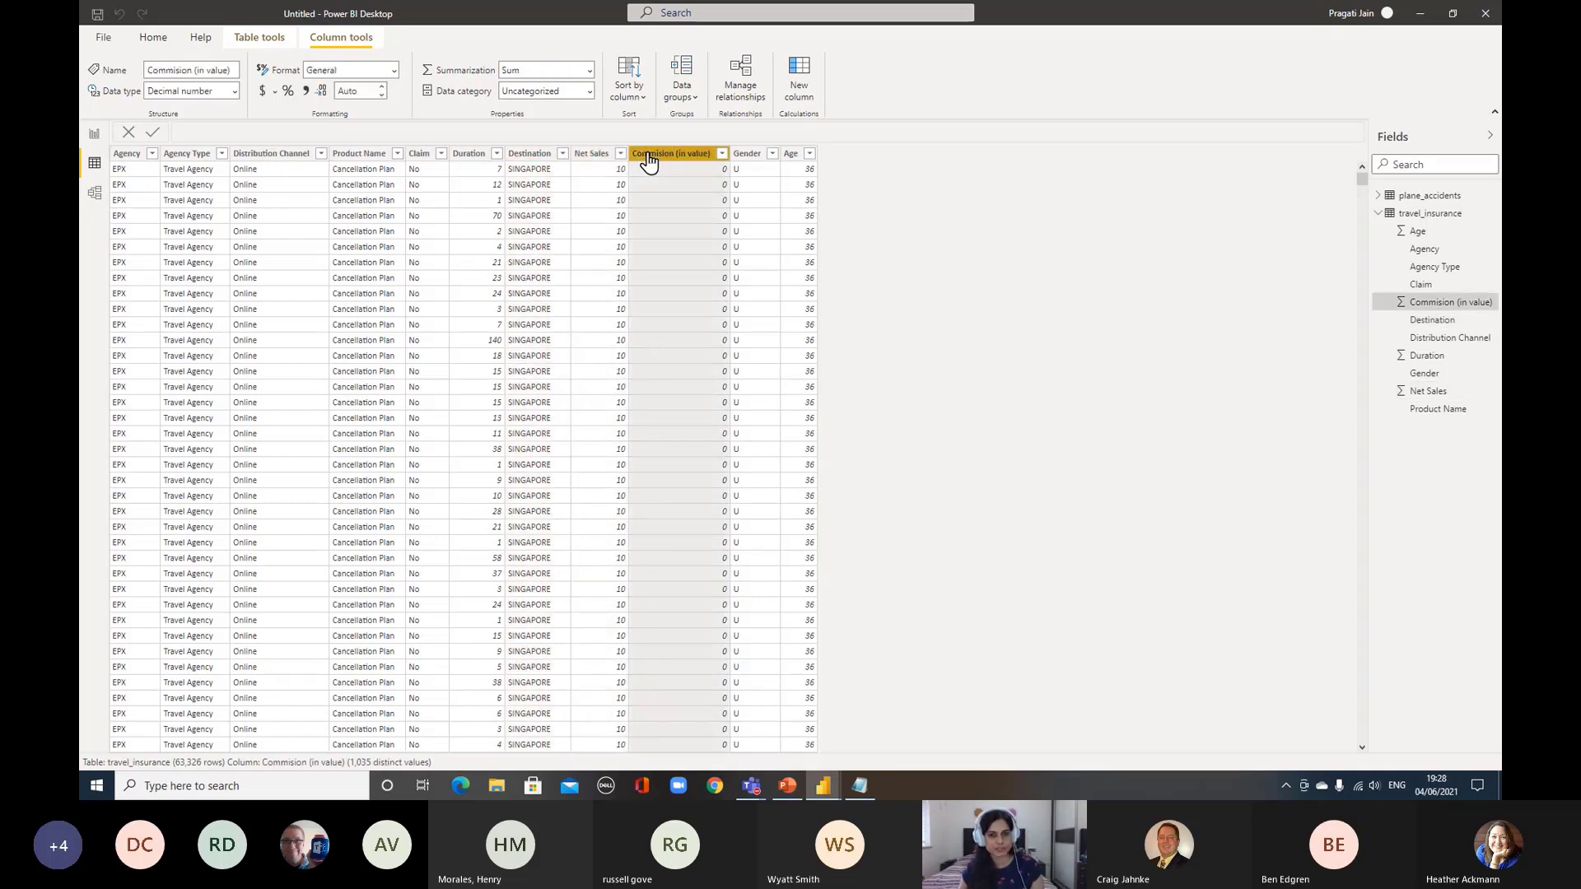
pyautogui.click(764, 159)
pyautogui.click(790, 159)
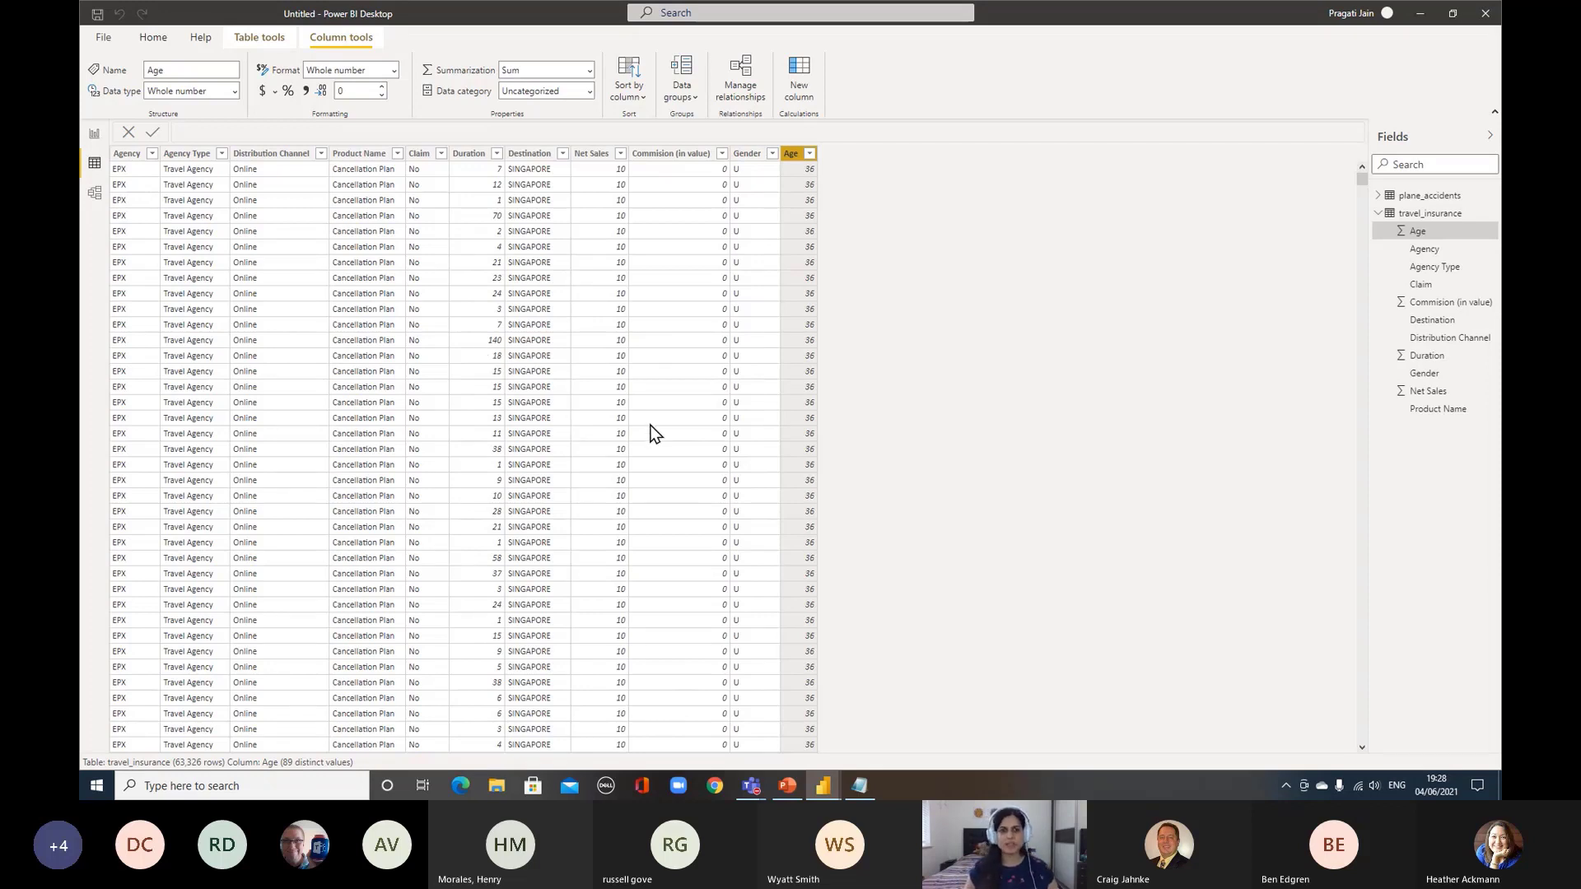
# Format the Net Sales column as $ English (United States) currency with 0 decimal places
pyautogui.click(586, 156)
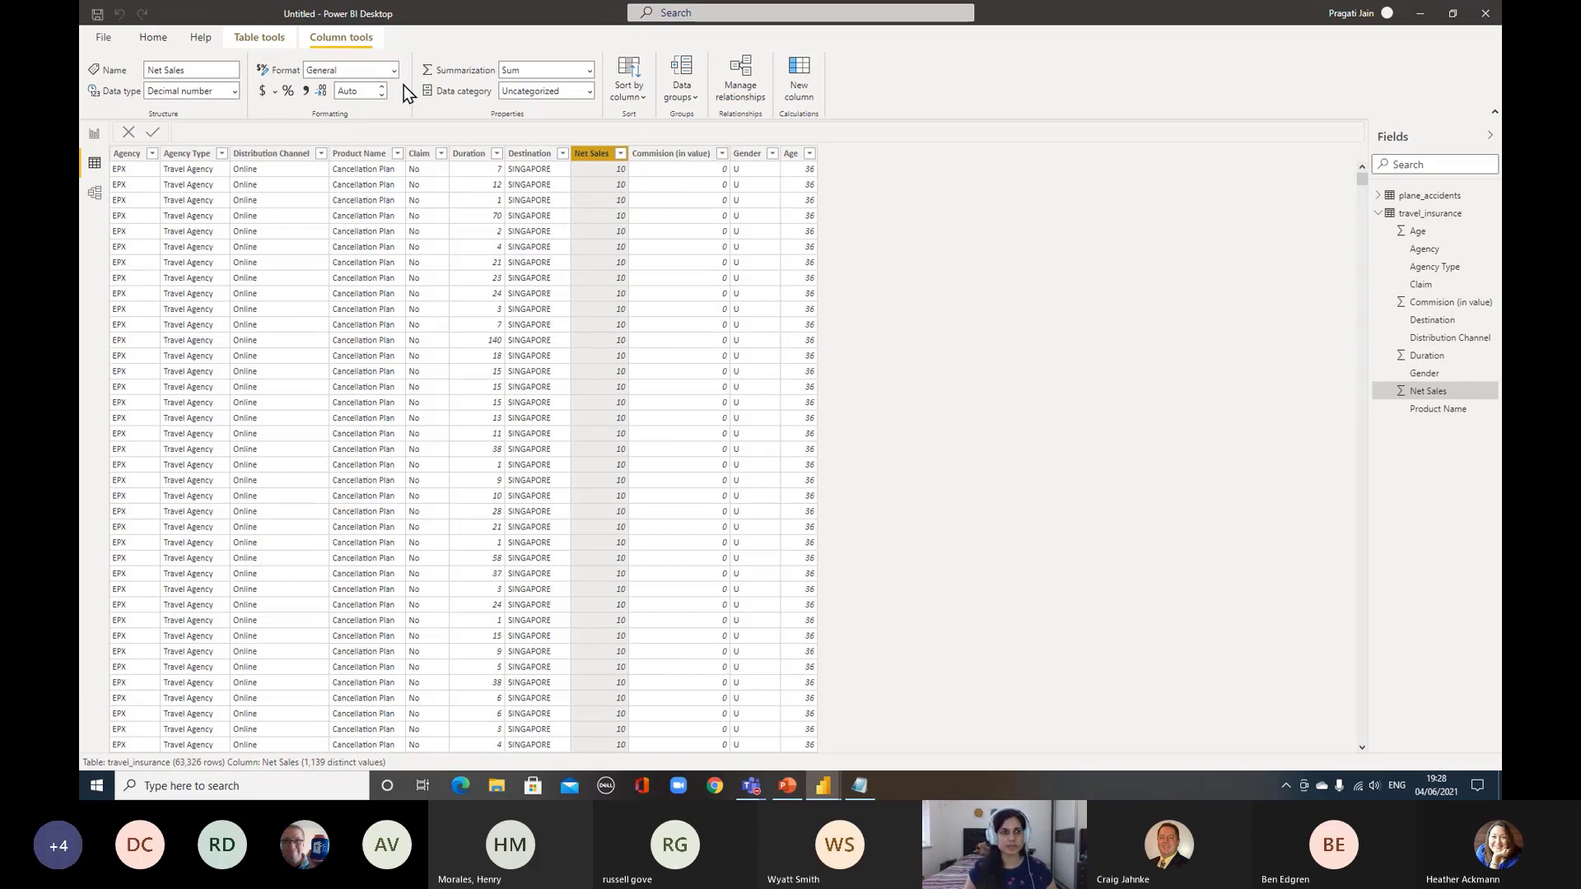
pyautogui.click(275, 95)
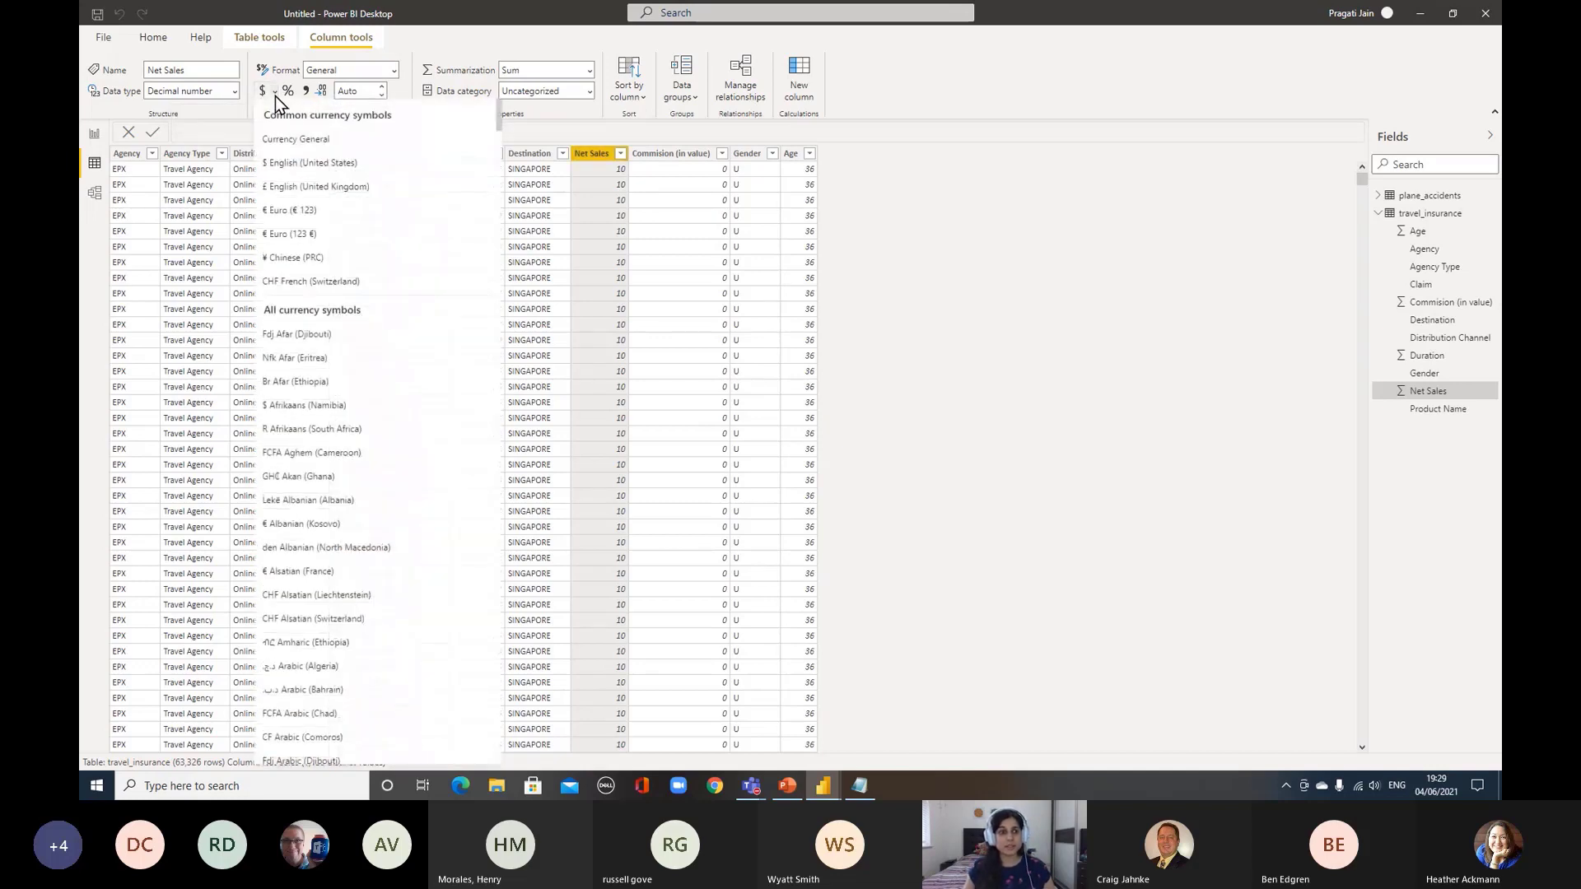
pyautogui.click(355, 169)
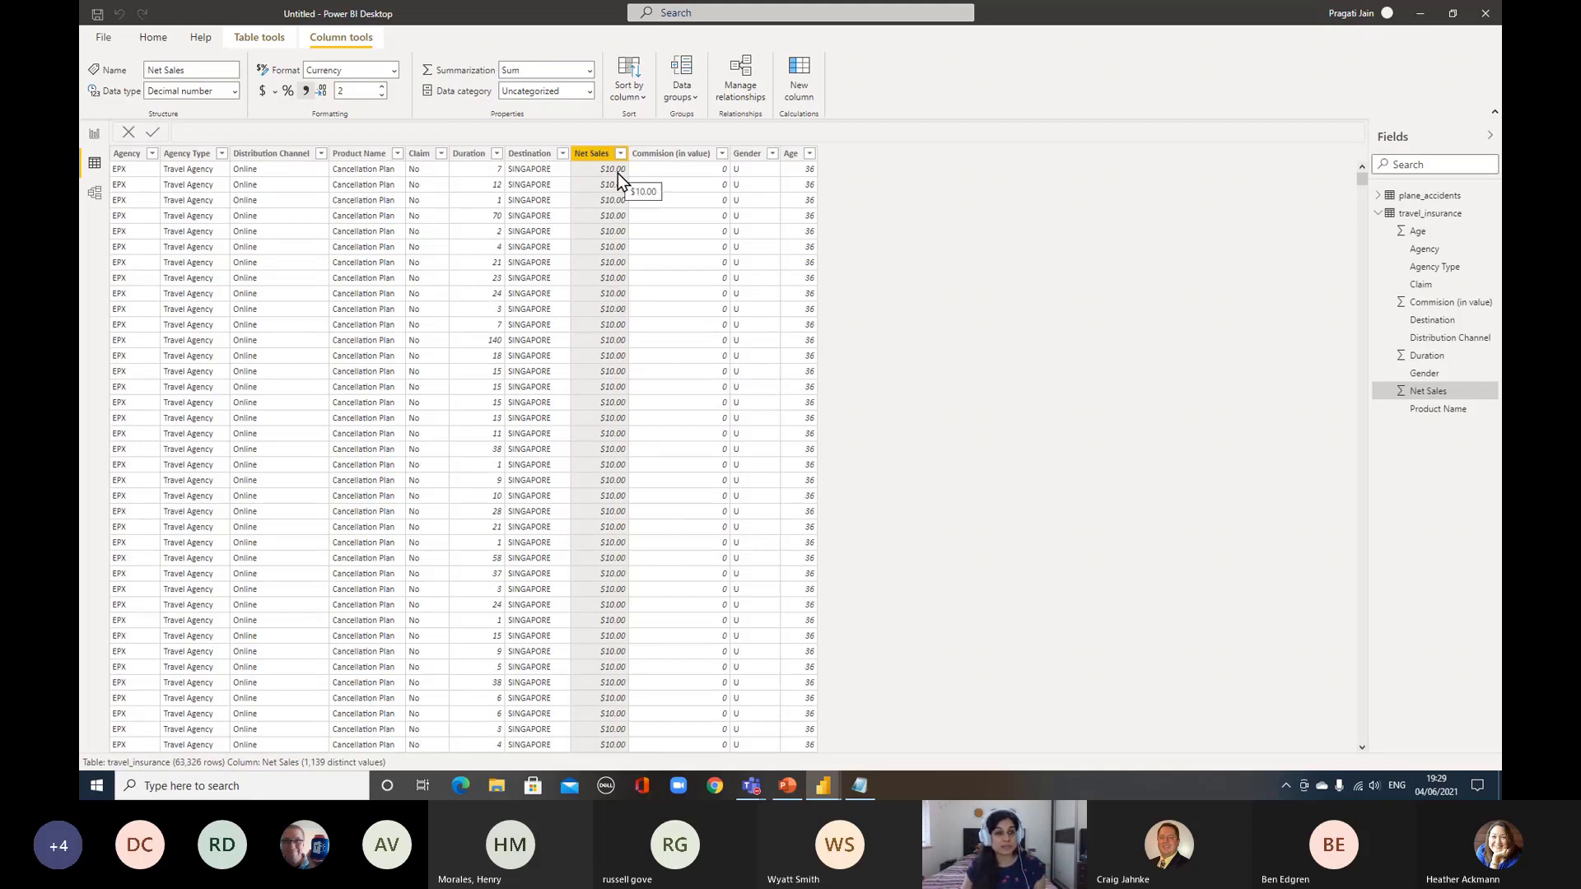
pyautogui.click(351, 91)
pyautogui.write('0')
pyautogui.press('Return')
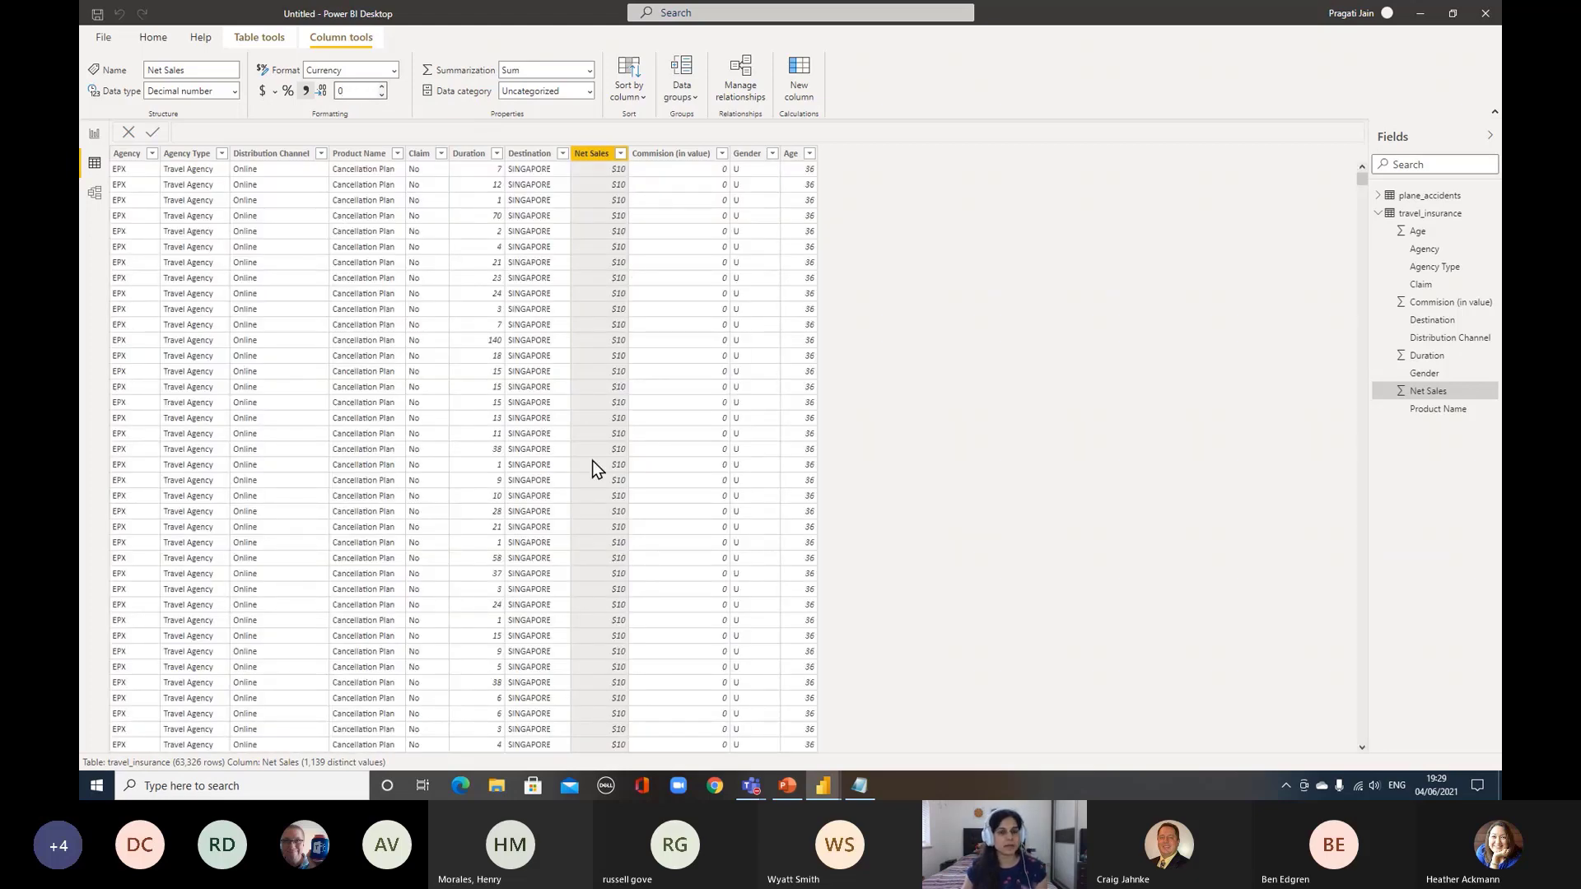
# Format the Commision (in value) column as $ English (United States) currency with 0 decimal places, and compare it with Net Sales
pyautogui.click(652, 156)
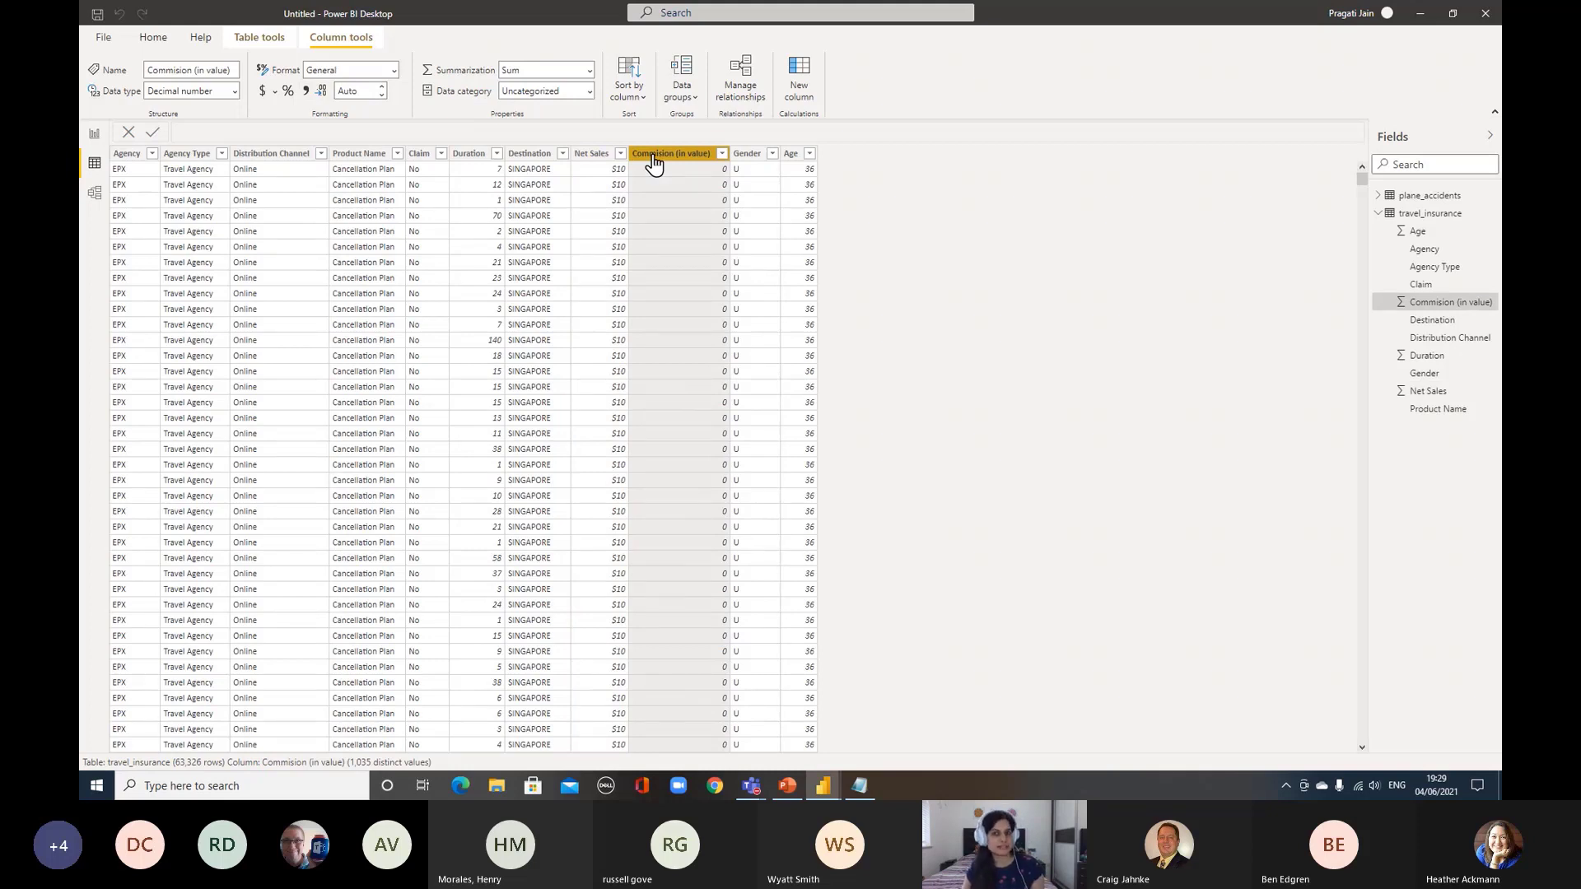
pyautogui.click(275, 92)
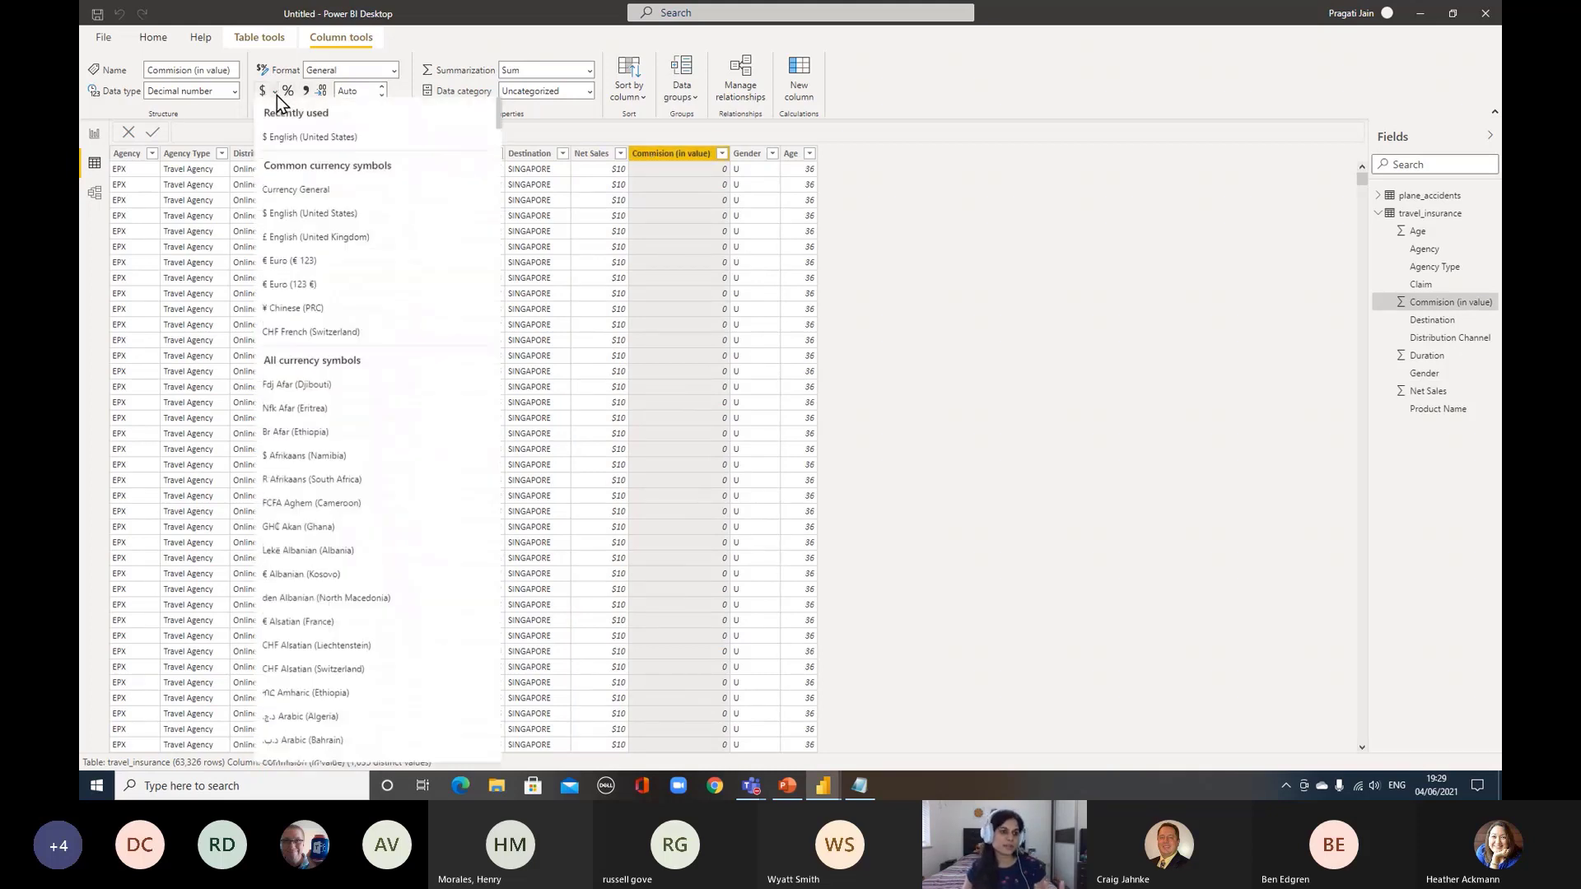
pyautogui.click(297, 140)
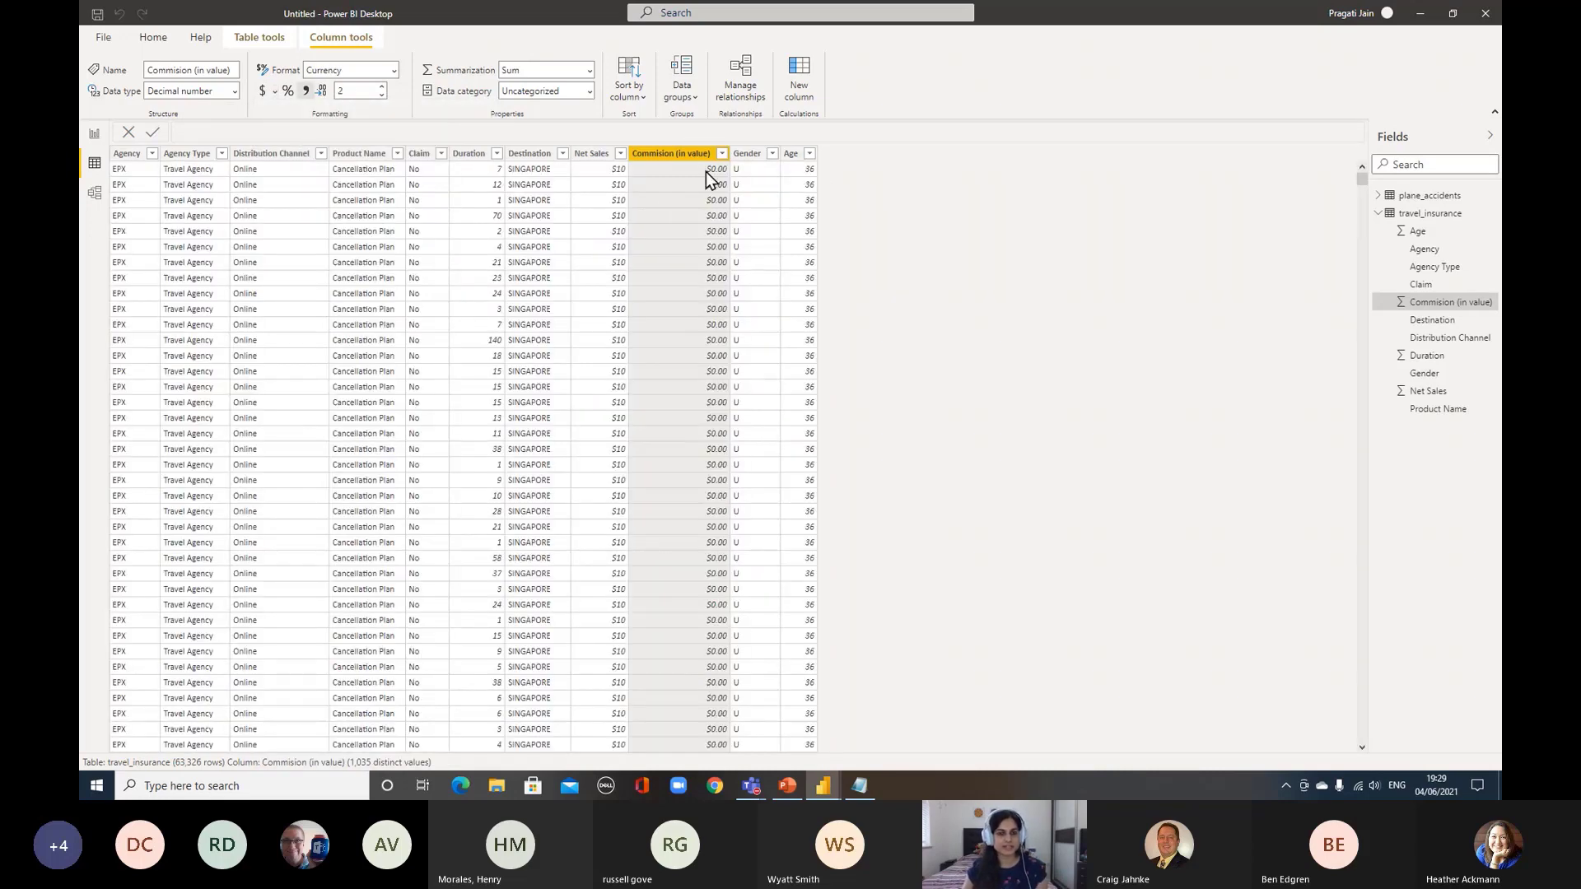
pyautogui.doubleClick(360, 93)
pyautogui.write('0')
pyautogui.press('Return')
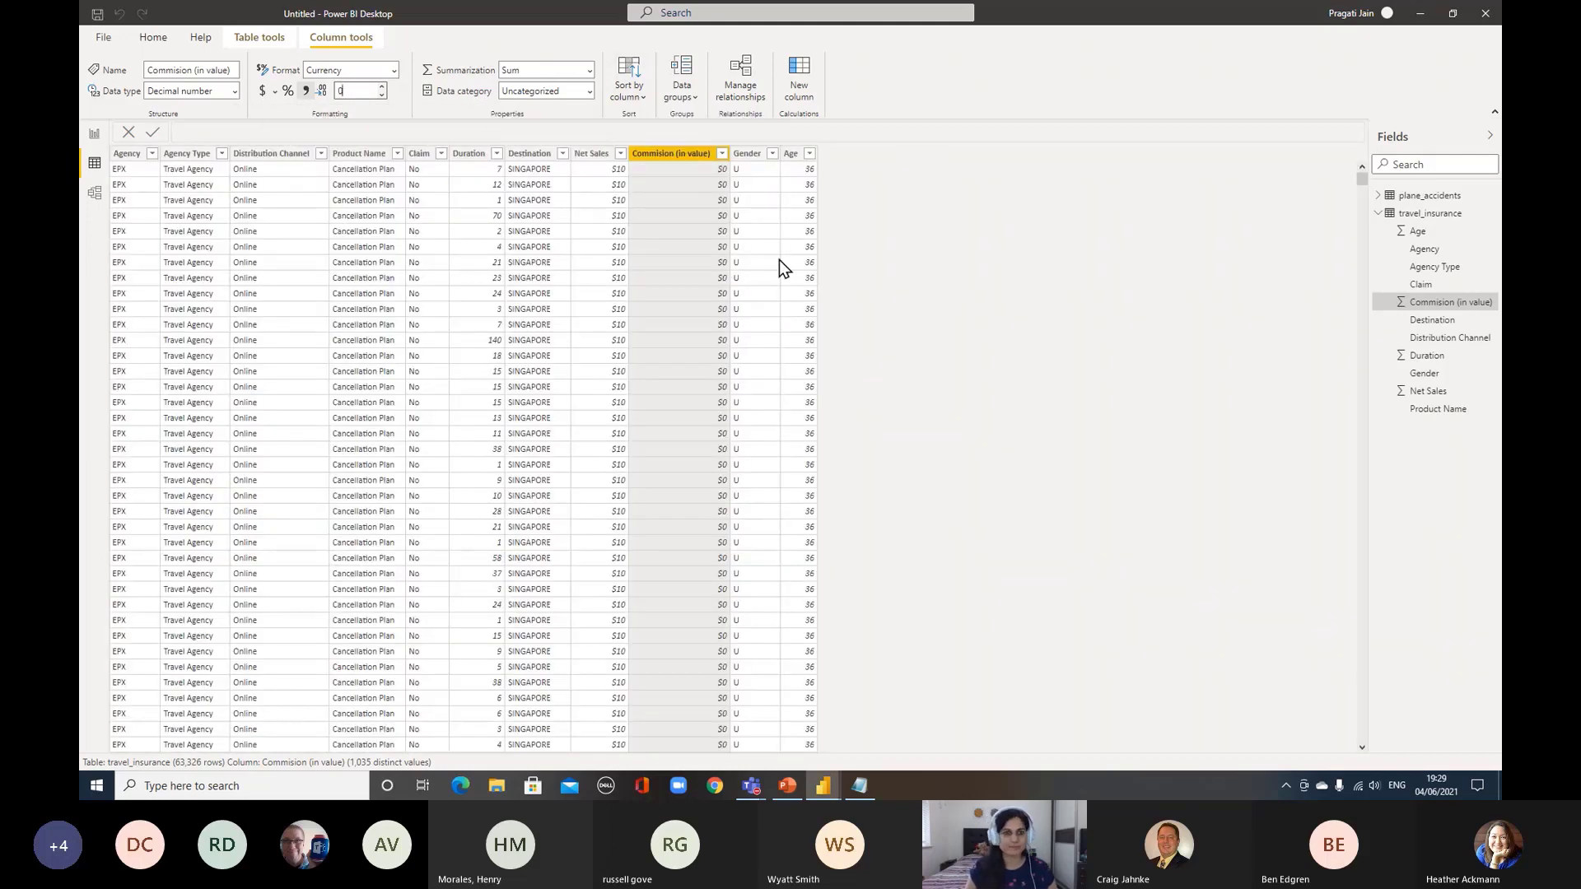
pyautogui.click(594, 155)
pyautogui.click(658, 157)
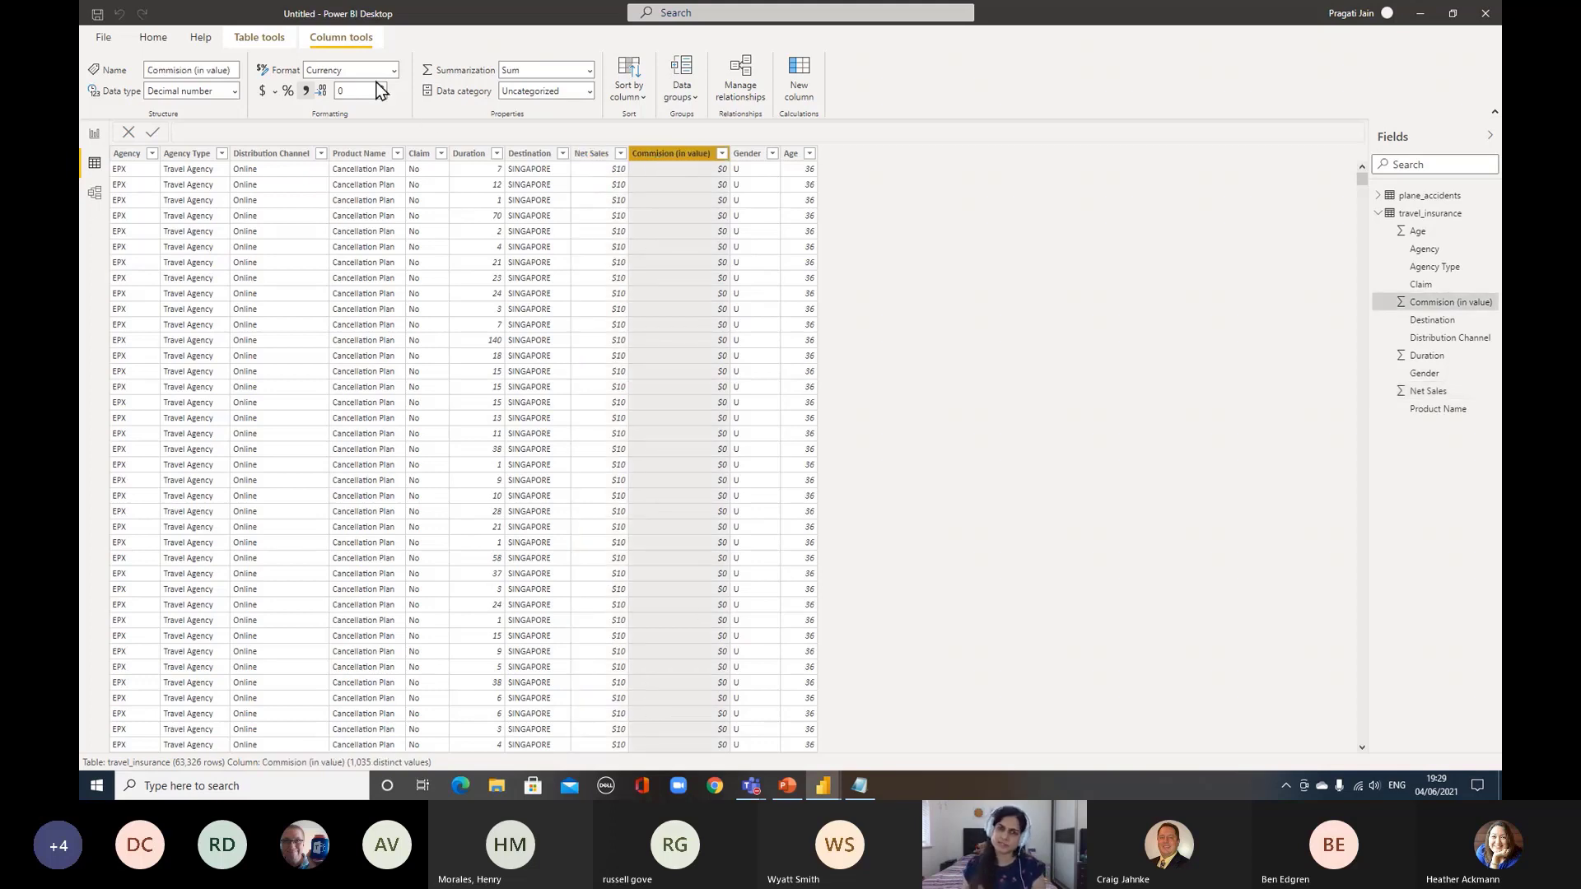
# Show the empty report page, narrow the Fields pane, and check the options for getting or importing more visuals
pyautogui.click(93, 135)
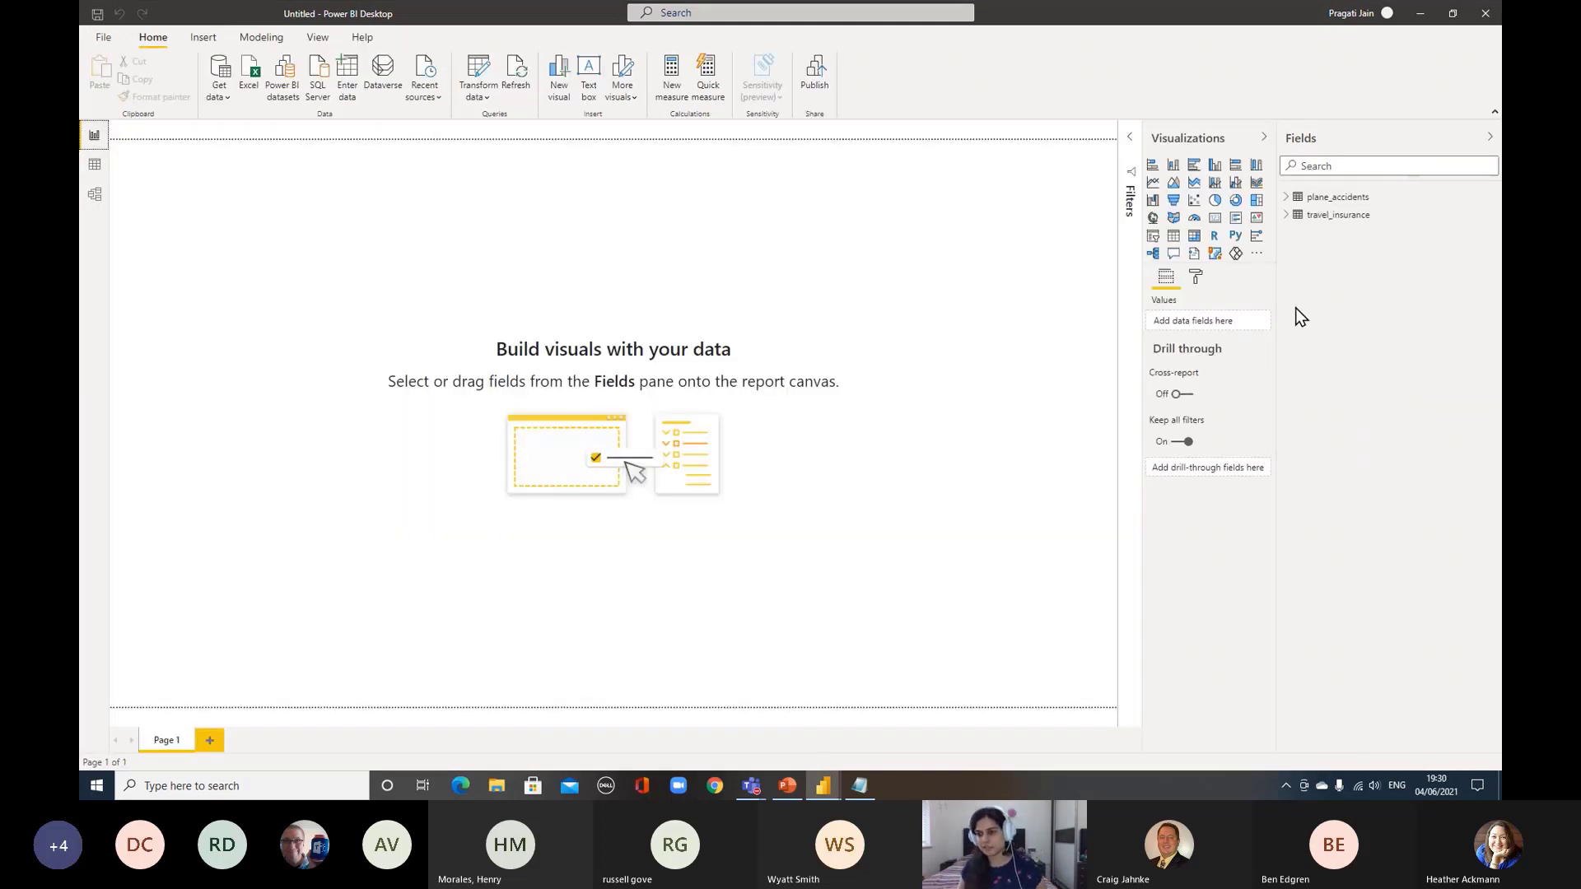
pyautogui.moveTo(1278, 301); pyautogui.dragTo(1314, 298)
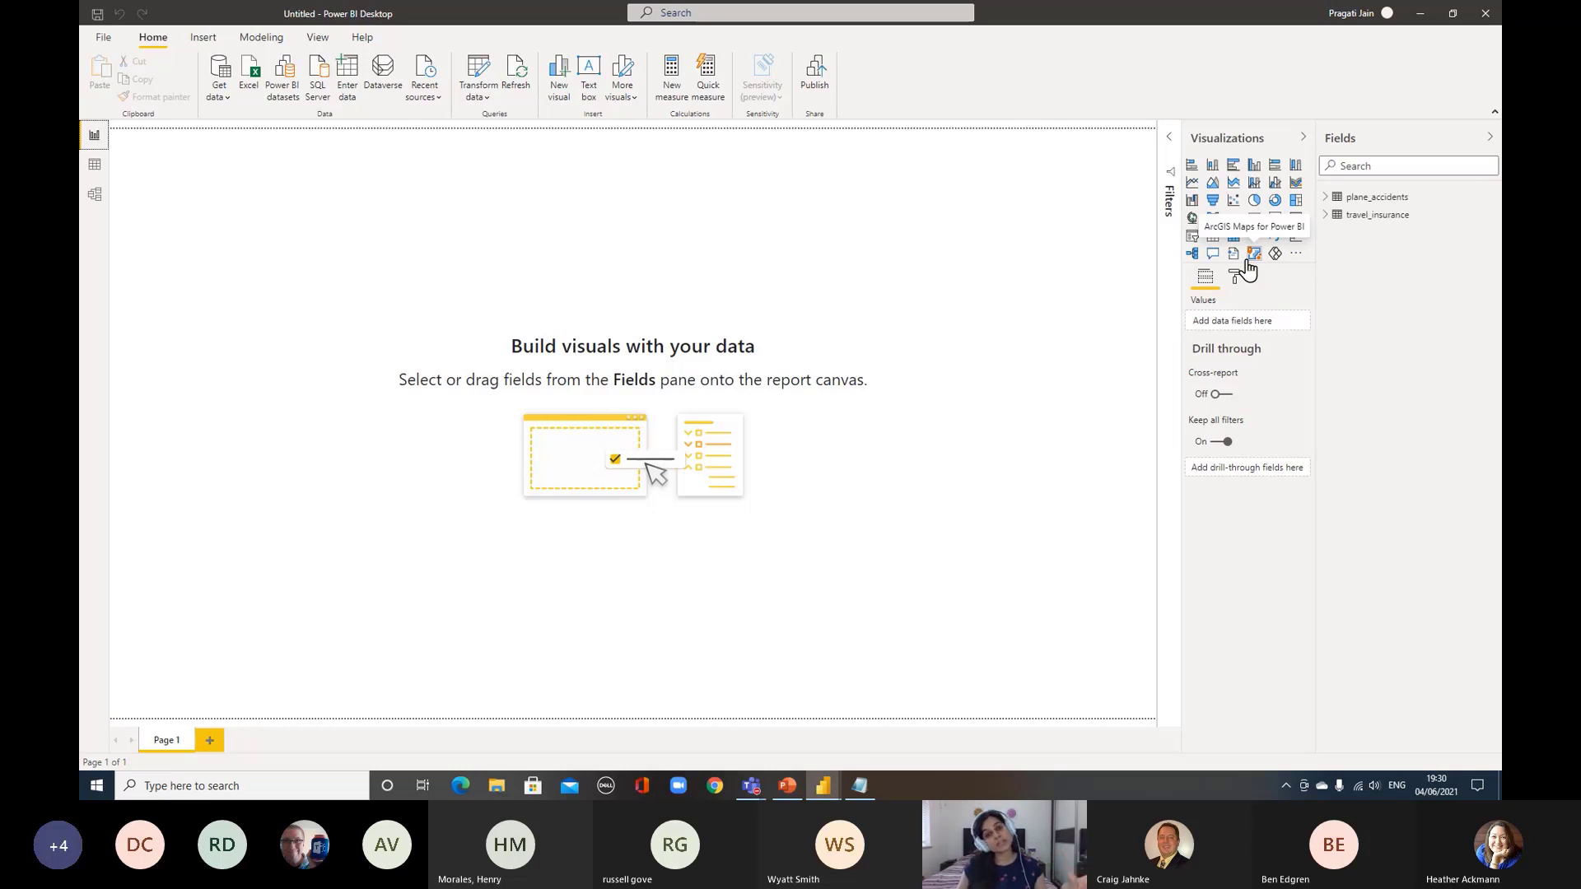
pyautogui.click(1296, 255)
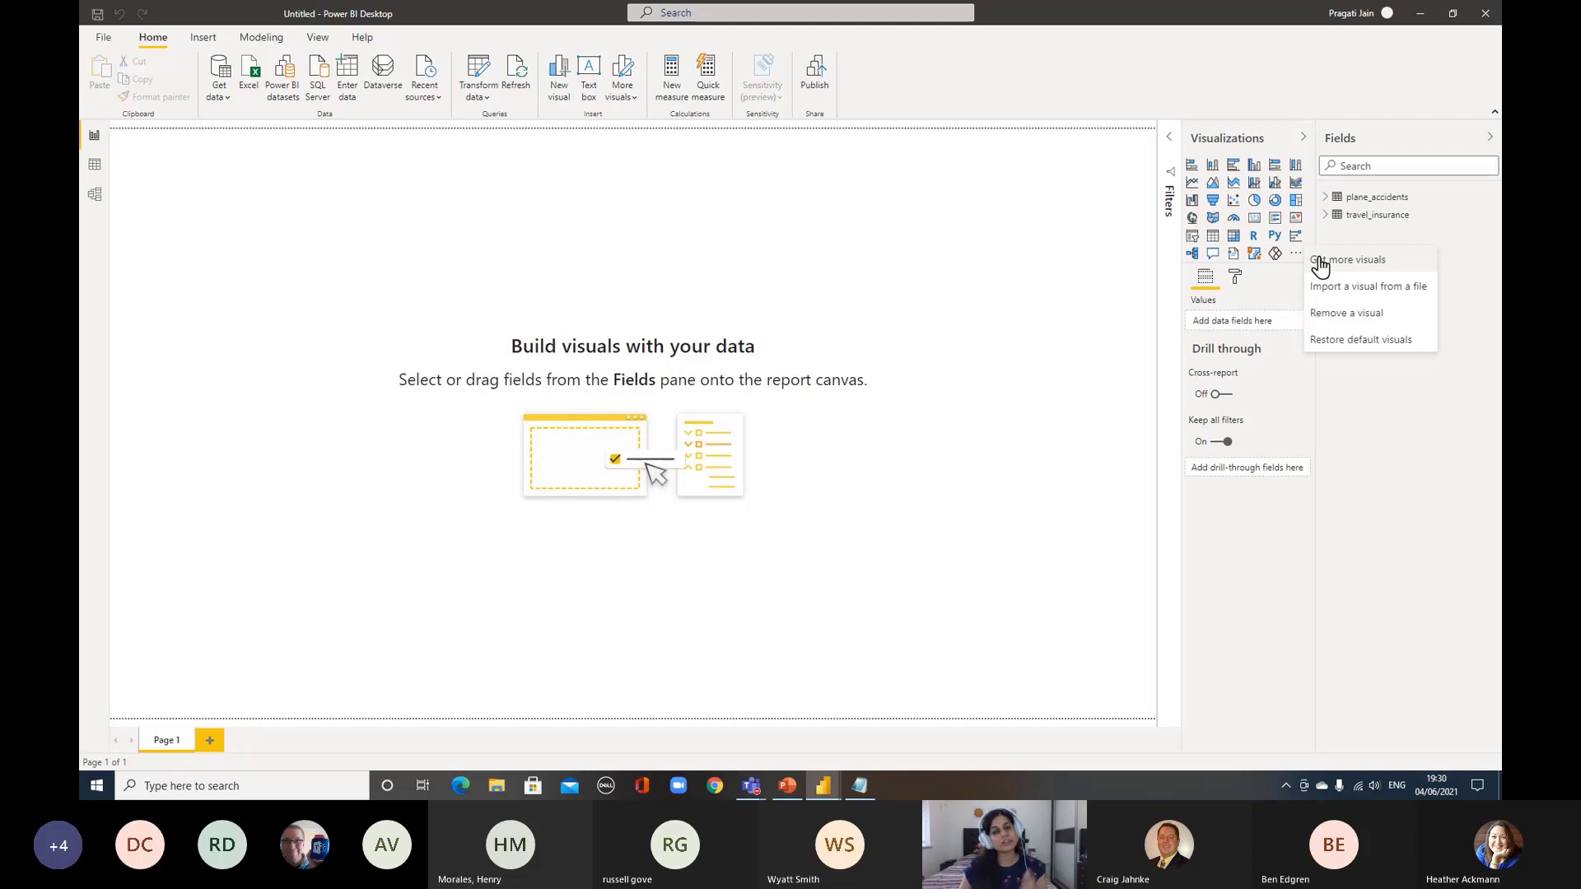
pyautogui.press('Escape')
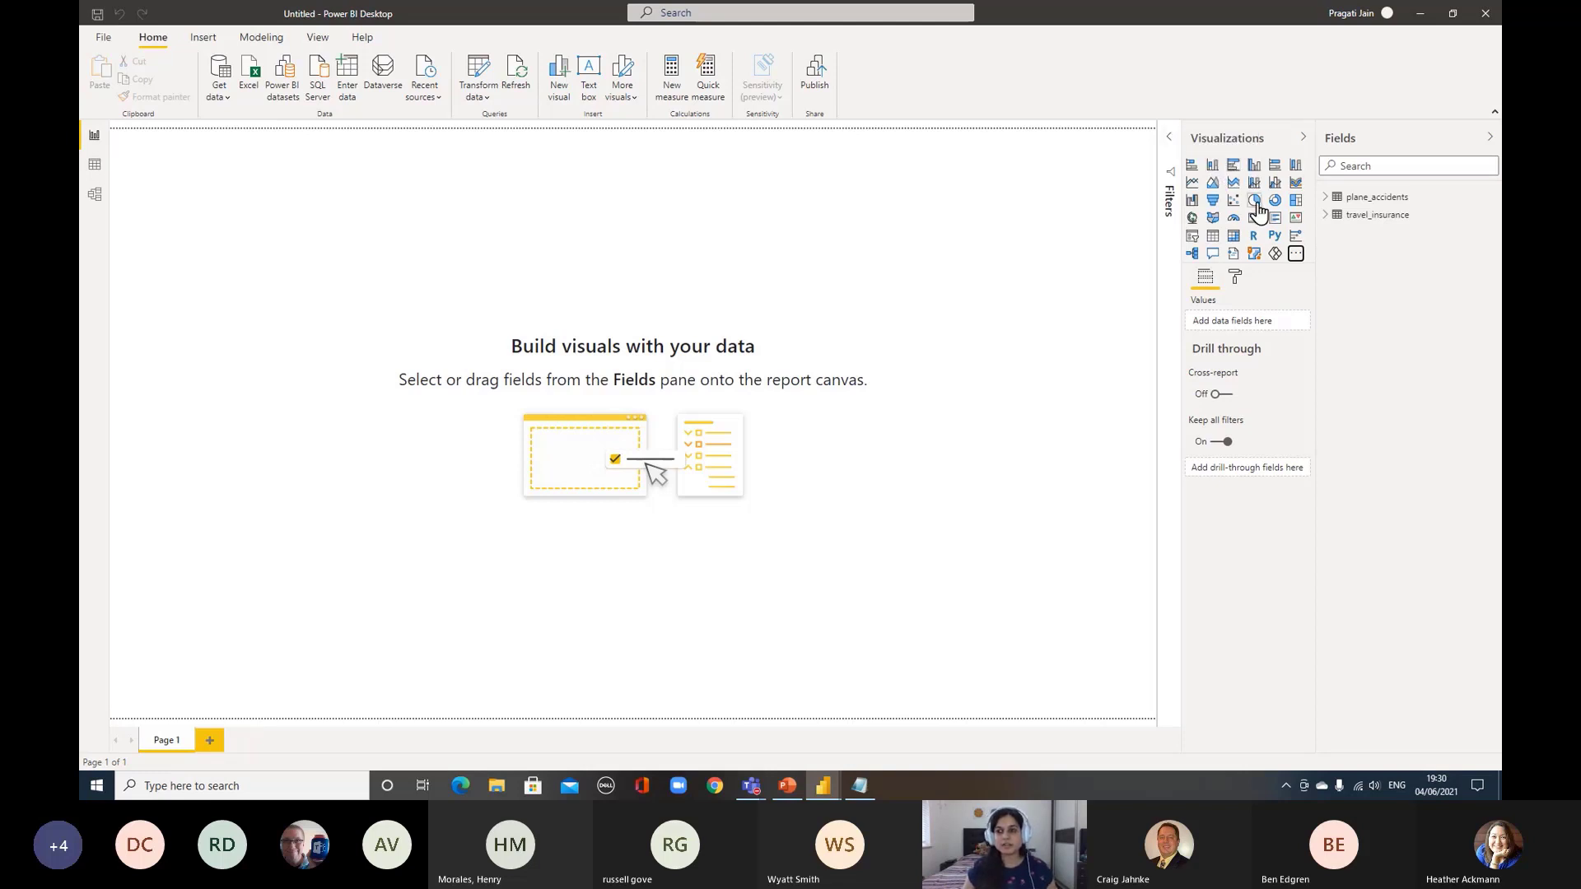
# Add an enlarged clustered bar chart to the report page with Agency Type on the axis and Product Name as values
pyautogui.click(1233, 166)
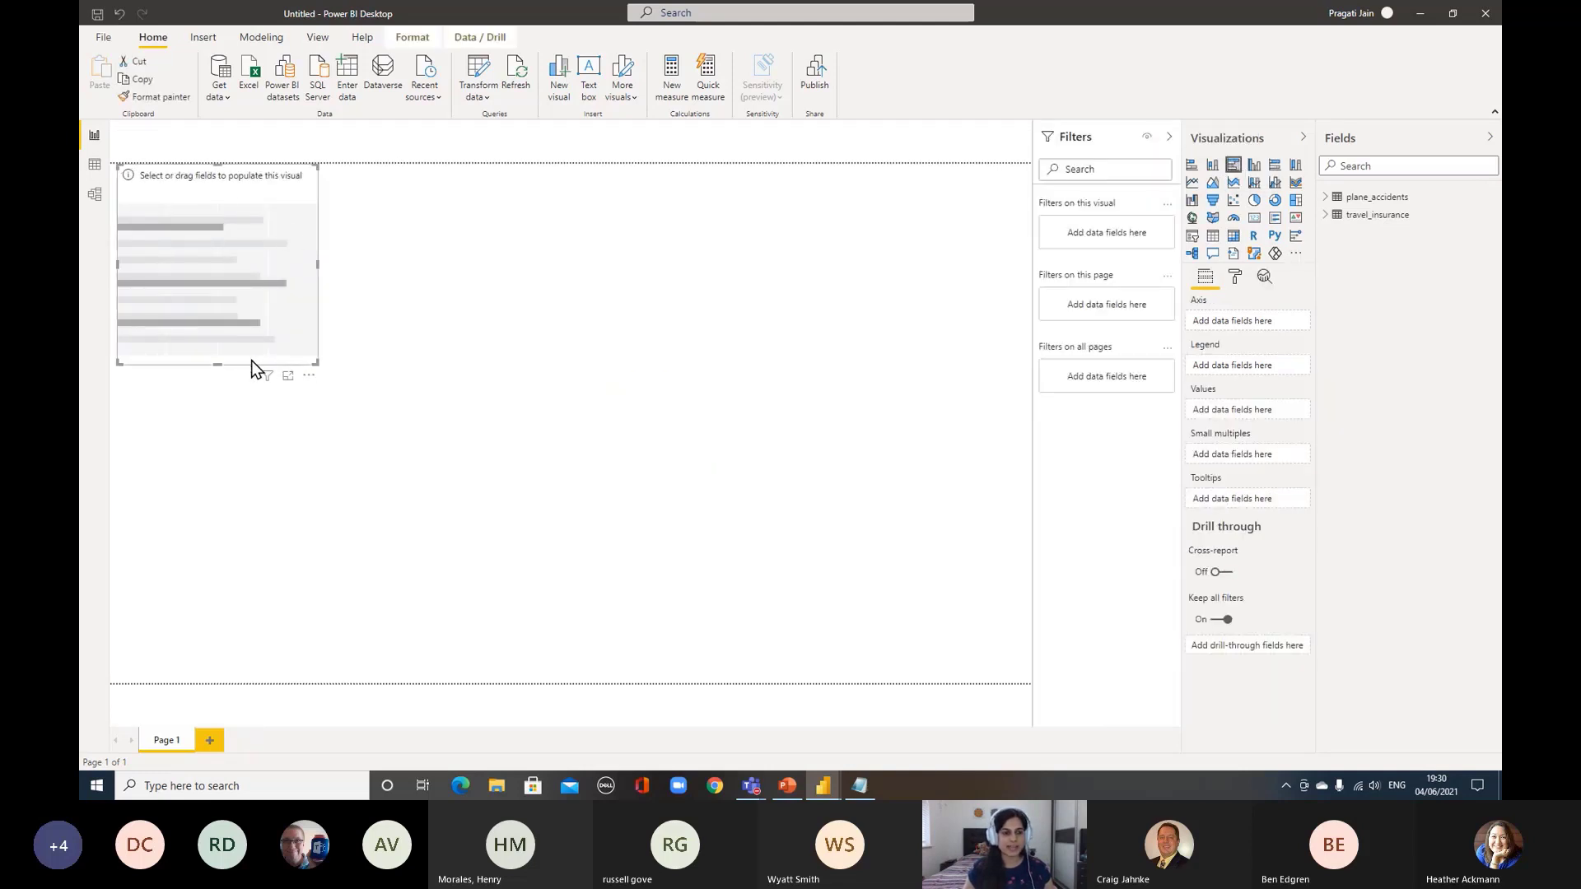
pyautogui.moveTo(270, 366); pyautogui.dragTo(764, 517)
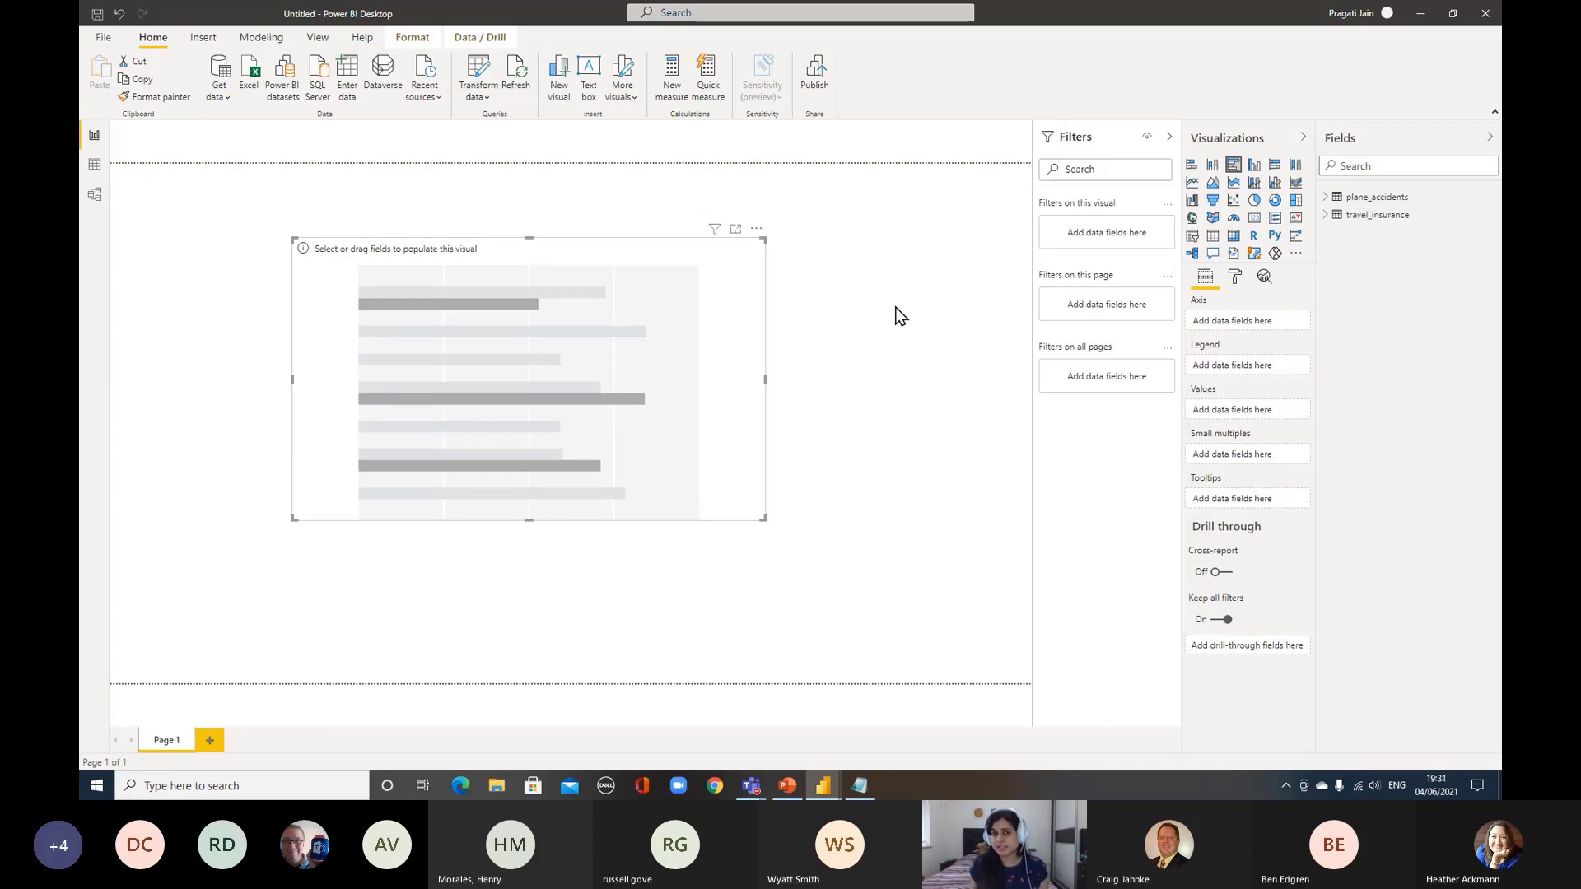
pyautogui.click(1326, 216)
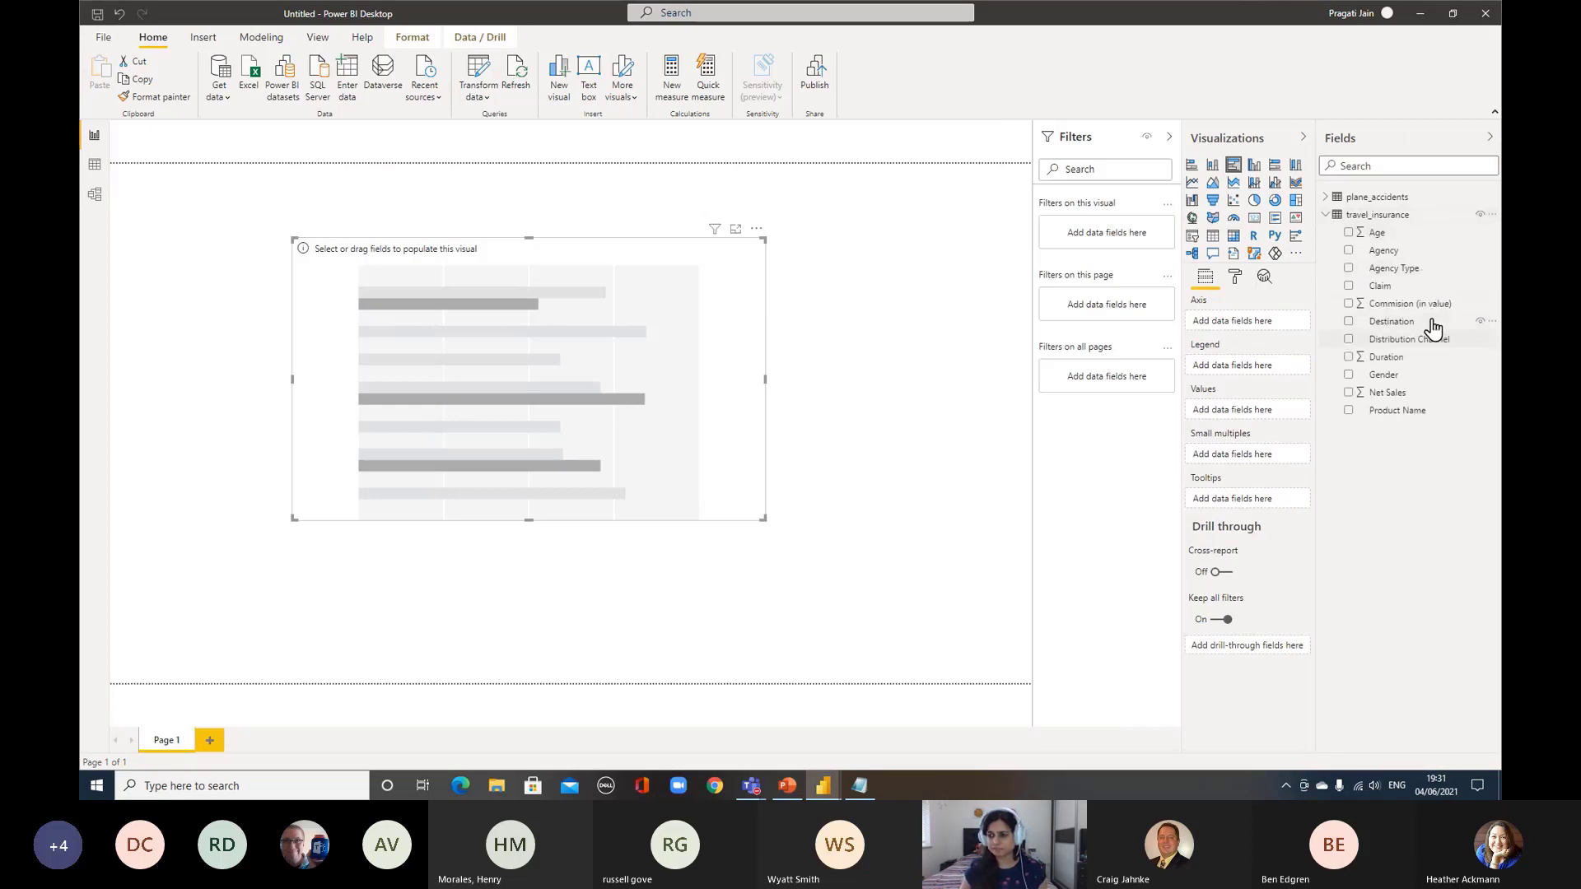
pyautogui.moveTo(1410, 278); pyautogui.dragTo(1253, 322)
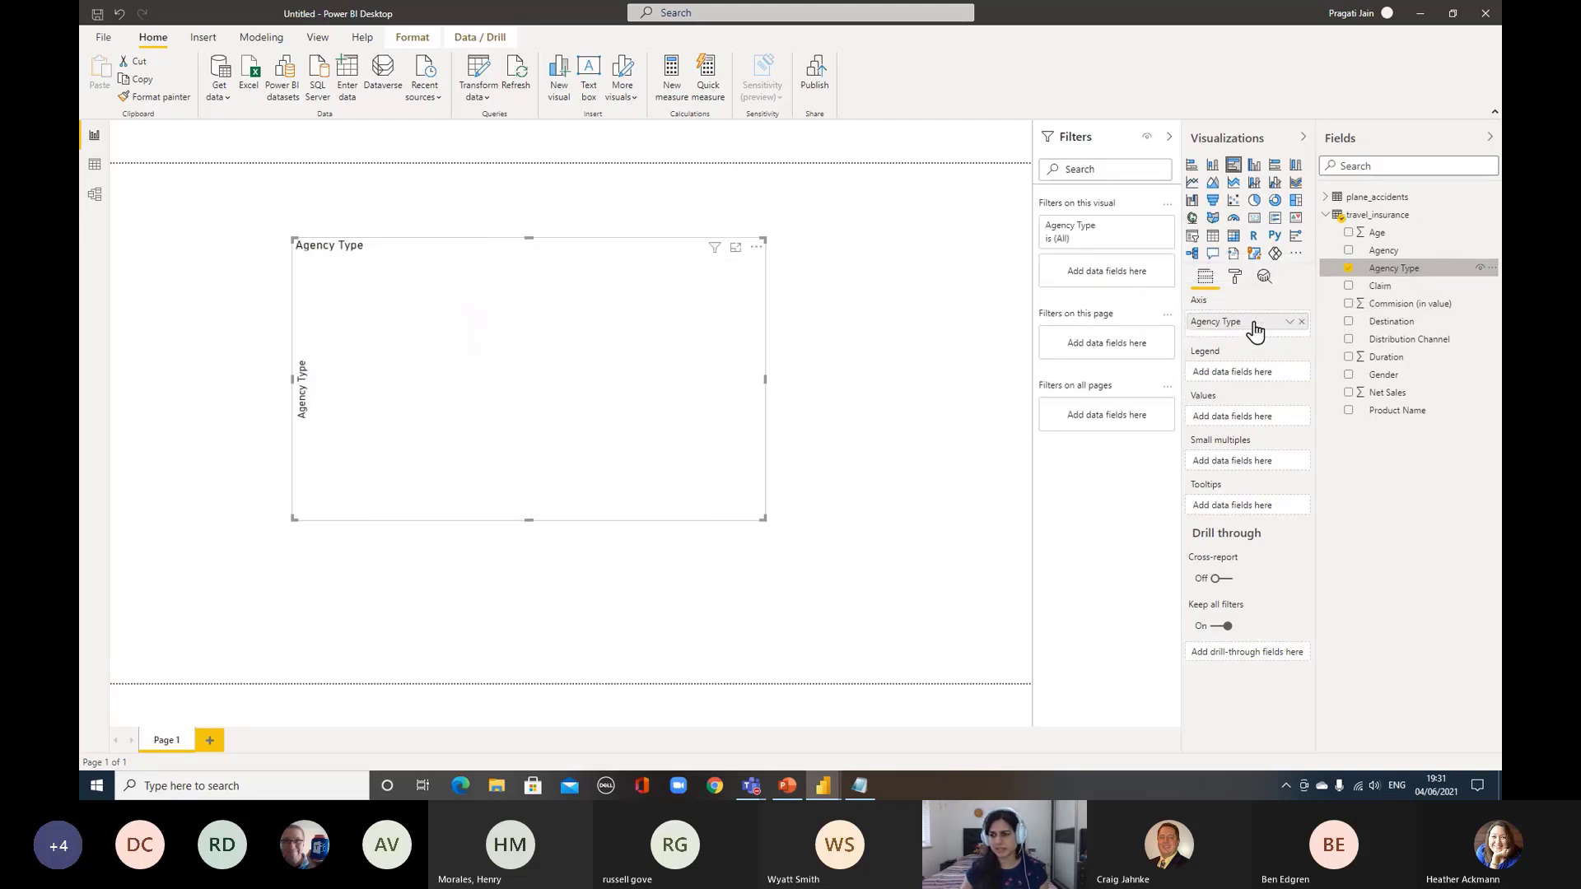
pyautogui.click(1418, 413)
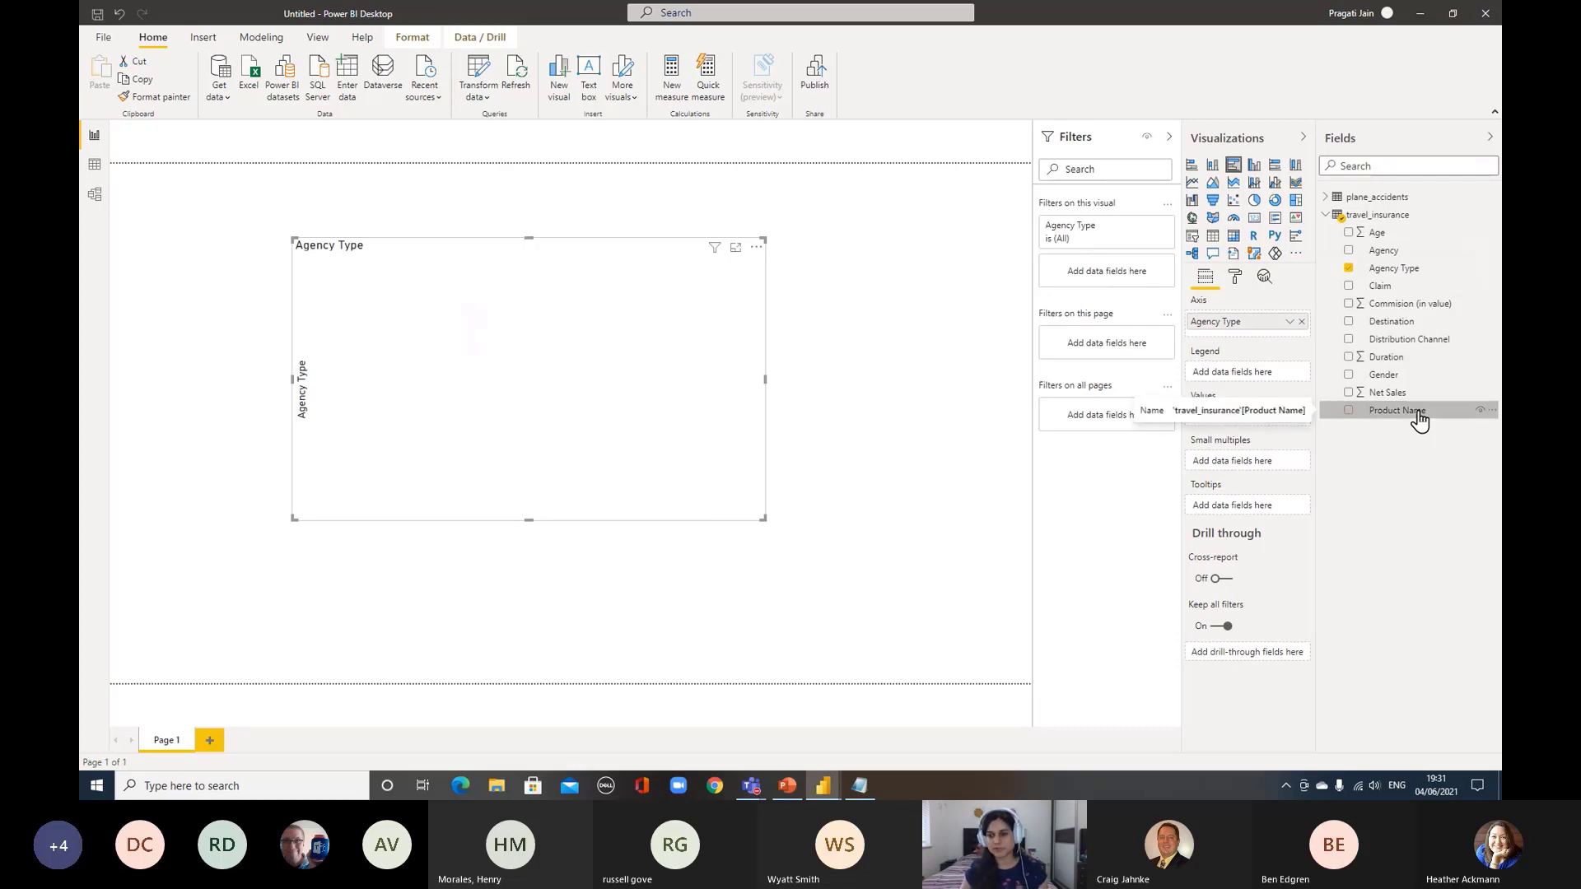
pyautogui.moveTo(1419, 420); pyautogui.dragTo(1274, 428)
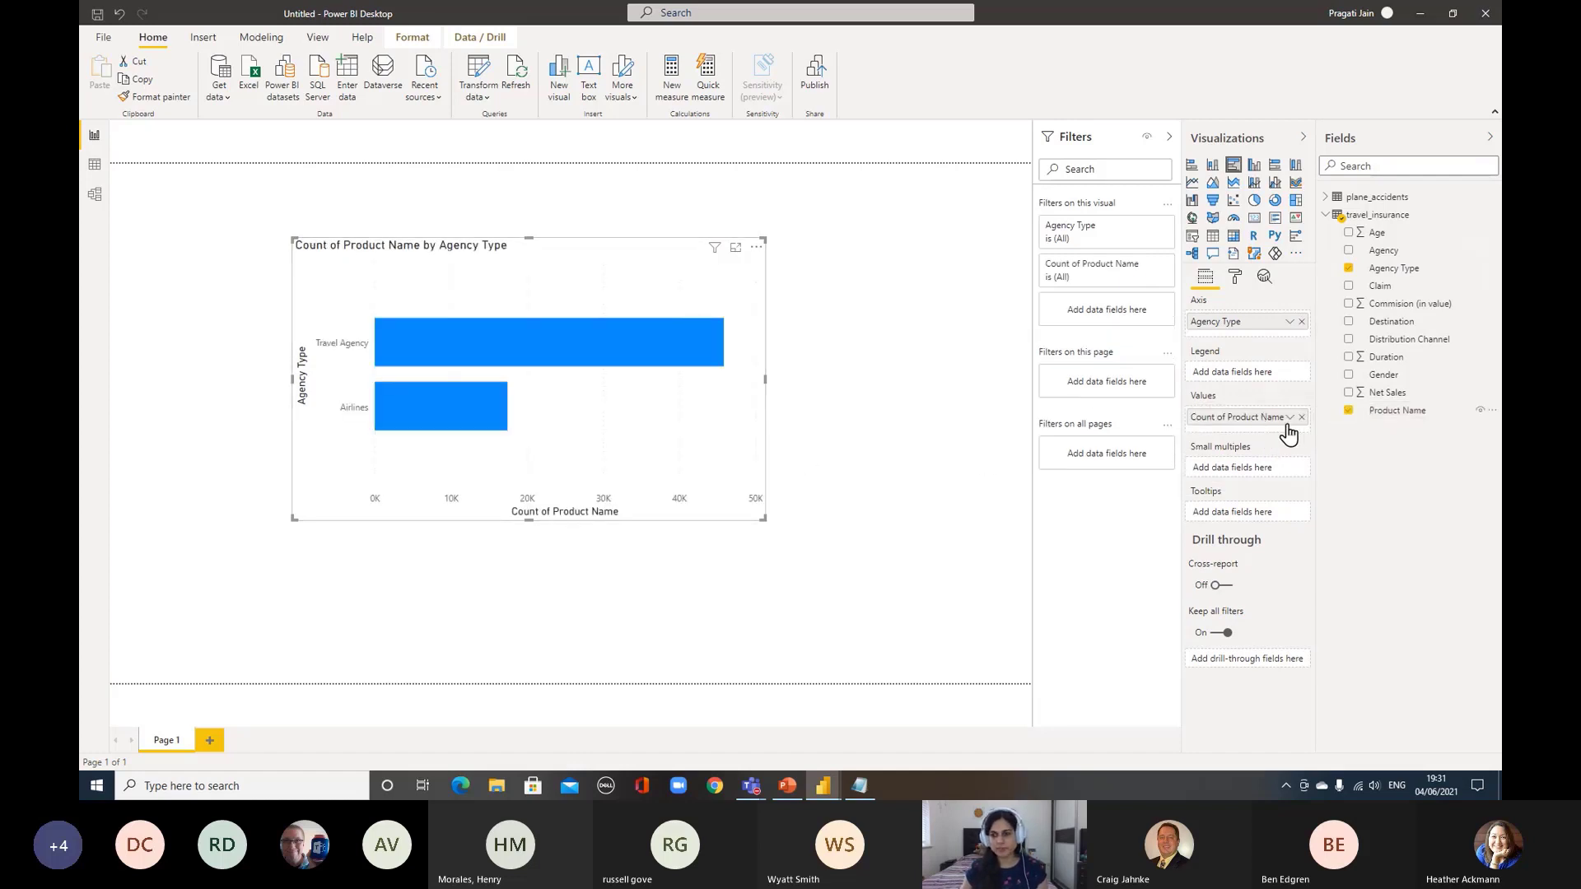
# Check the aggregation options for Product Name and examine the product counts of the Travel Agency and Airlines bars
pyautogui.click(1290, 418)
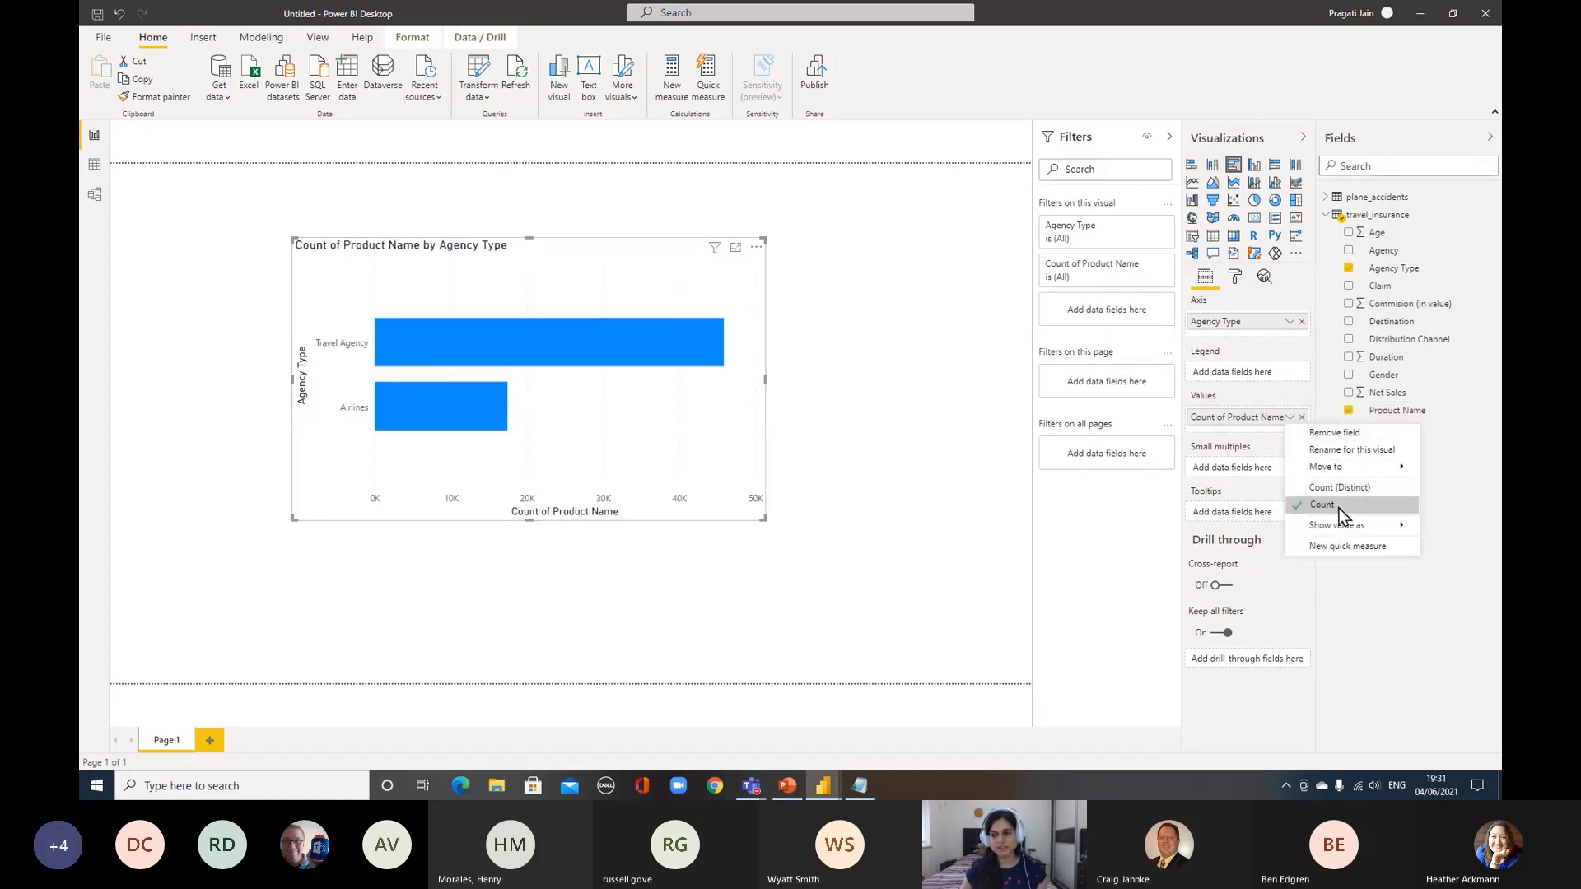
pyautogui.press('Escape')
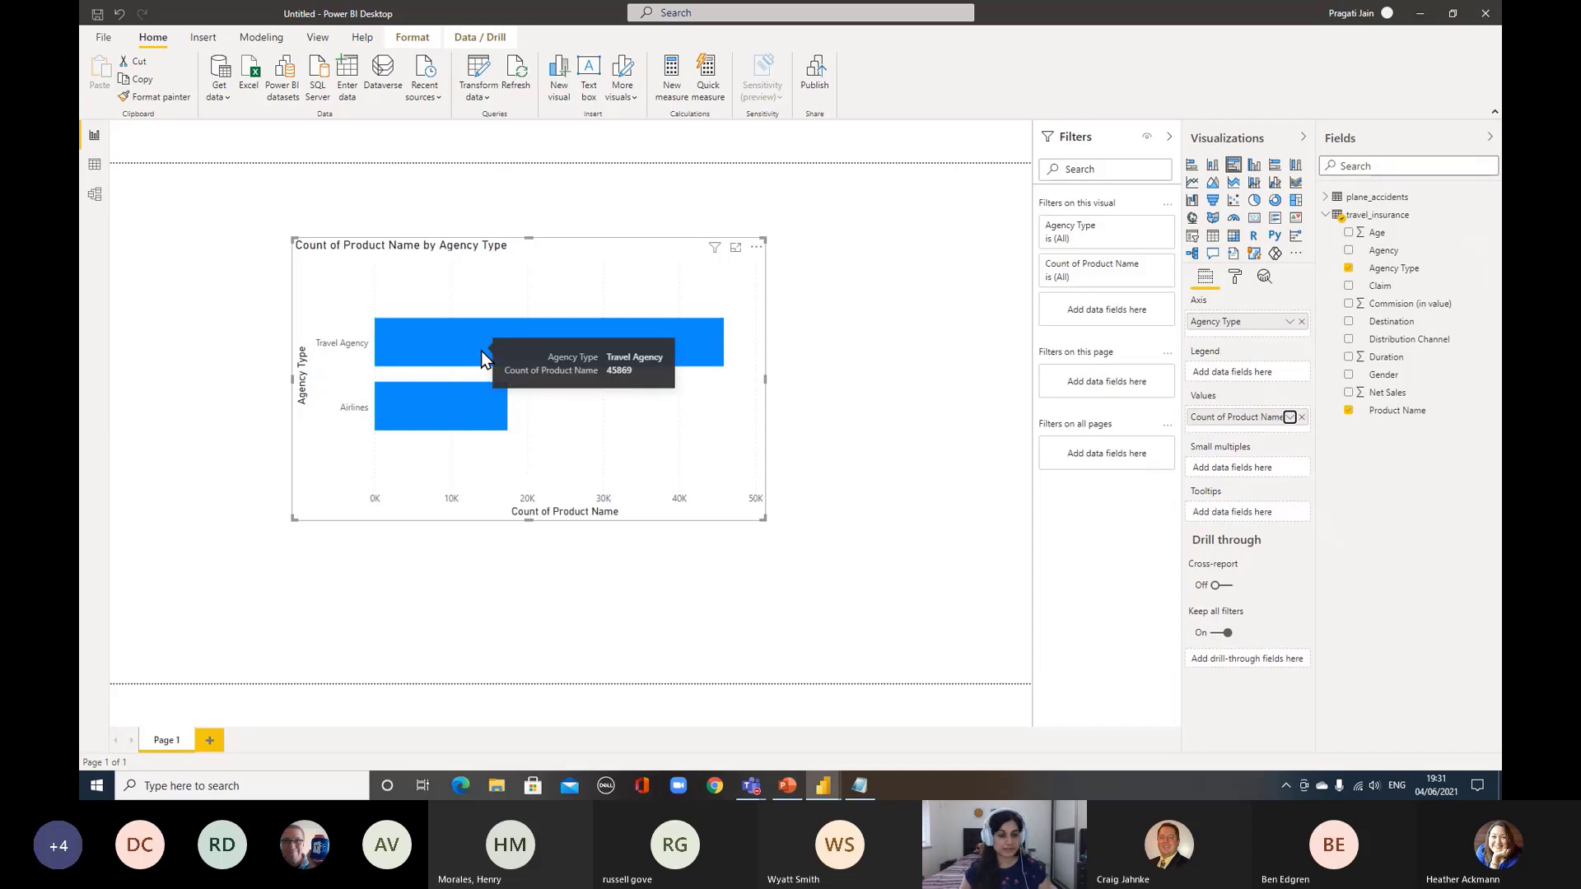
pyautogui.moveTo(472, 409)
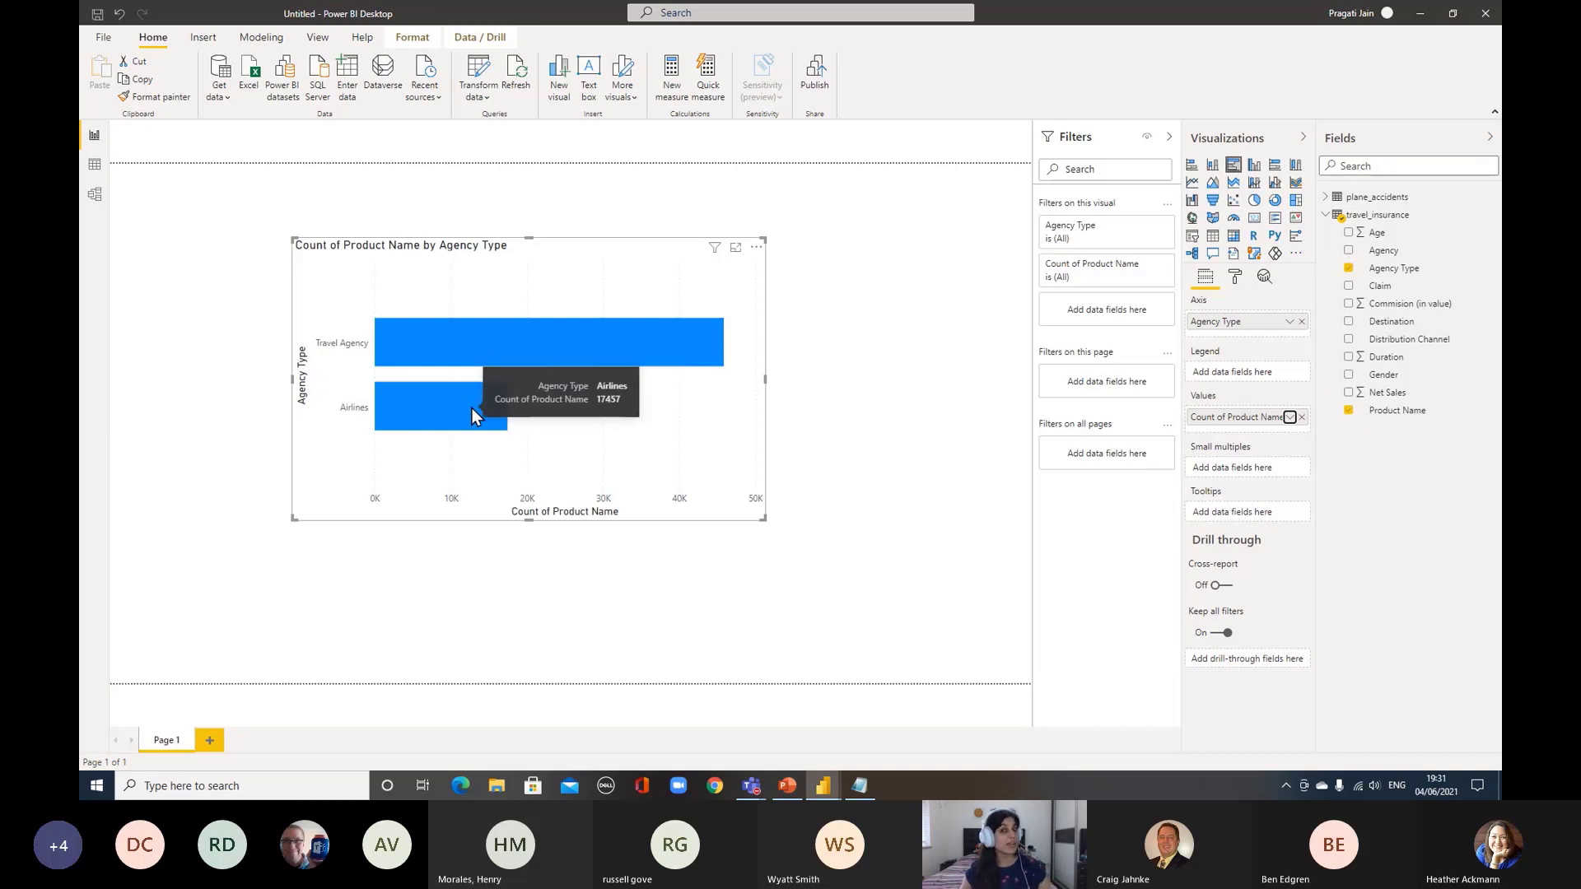
# Widen the bar chart and turn on its data labels with display units set to None
pyautogui.moveTo(765, 382); pyautogui.dragTo(914, 367)
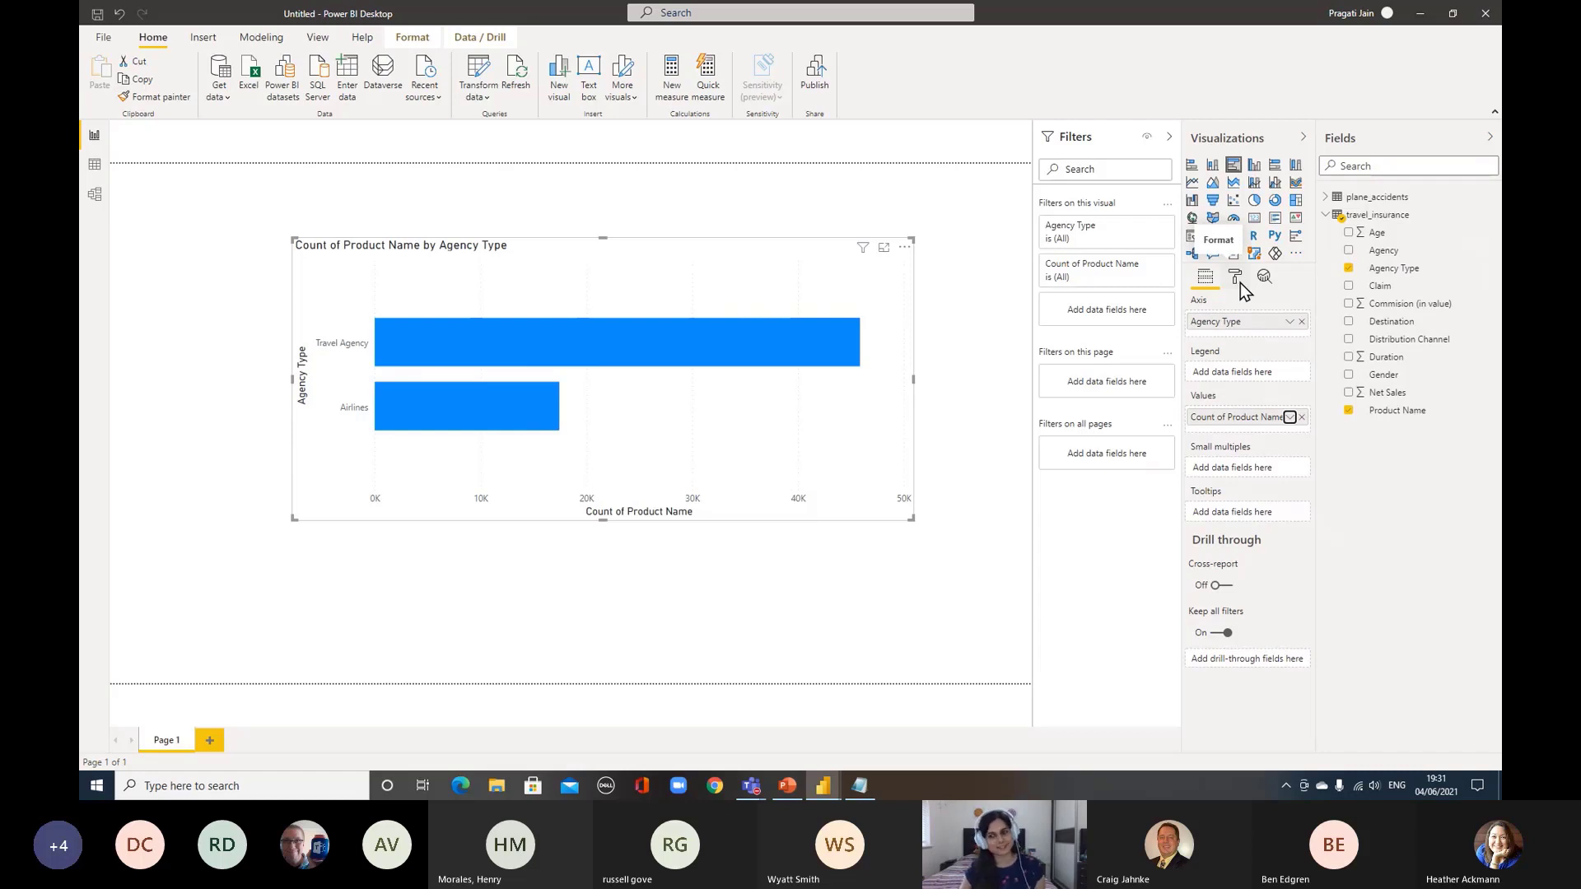
pyautogui.click(1240, 283)
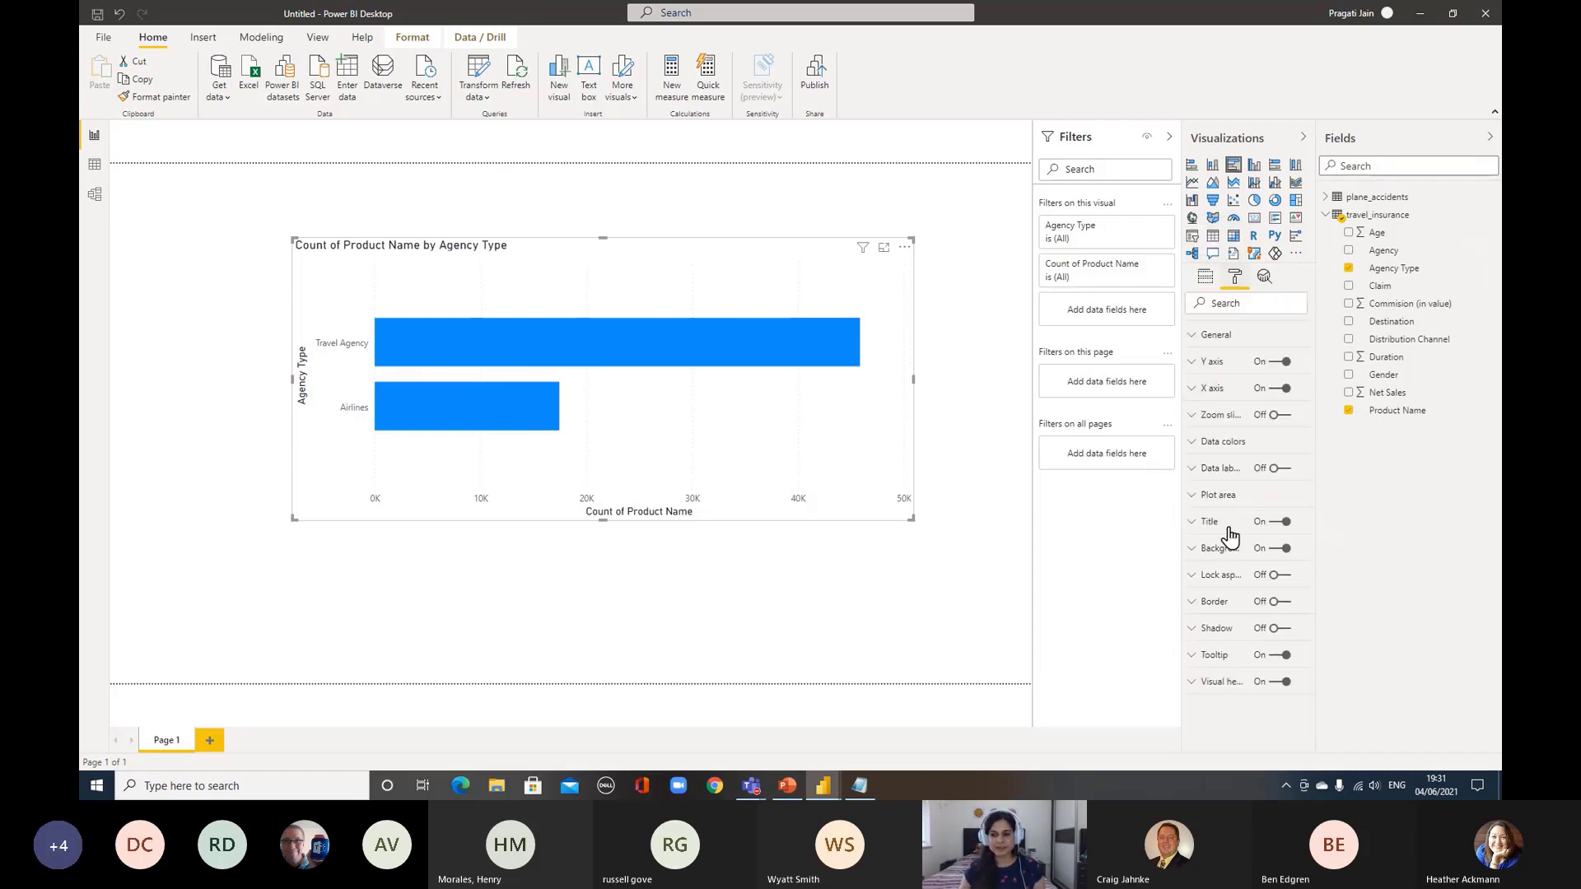
pyautogui.click(1283, 469)
pyautogui.click(1210, 469)
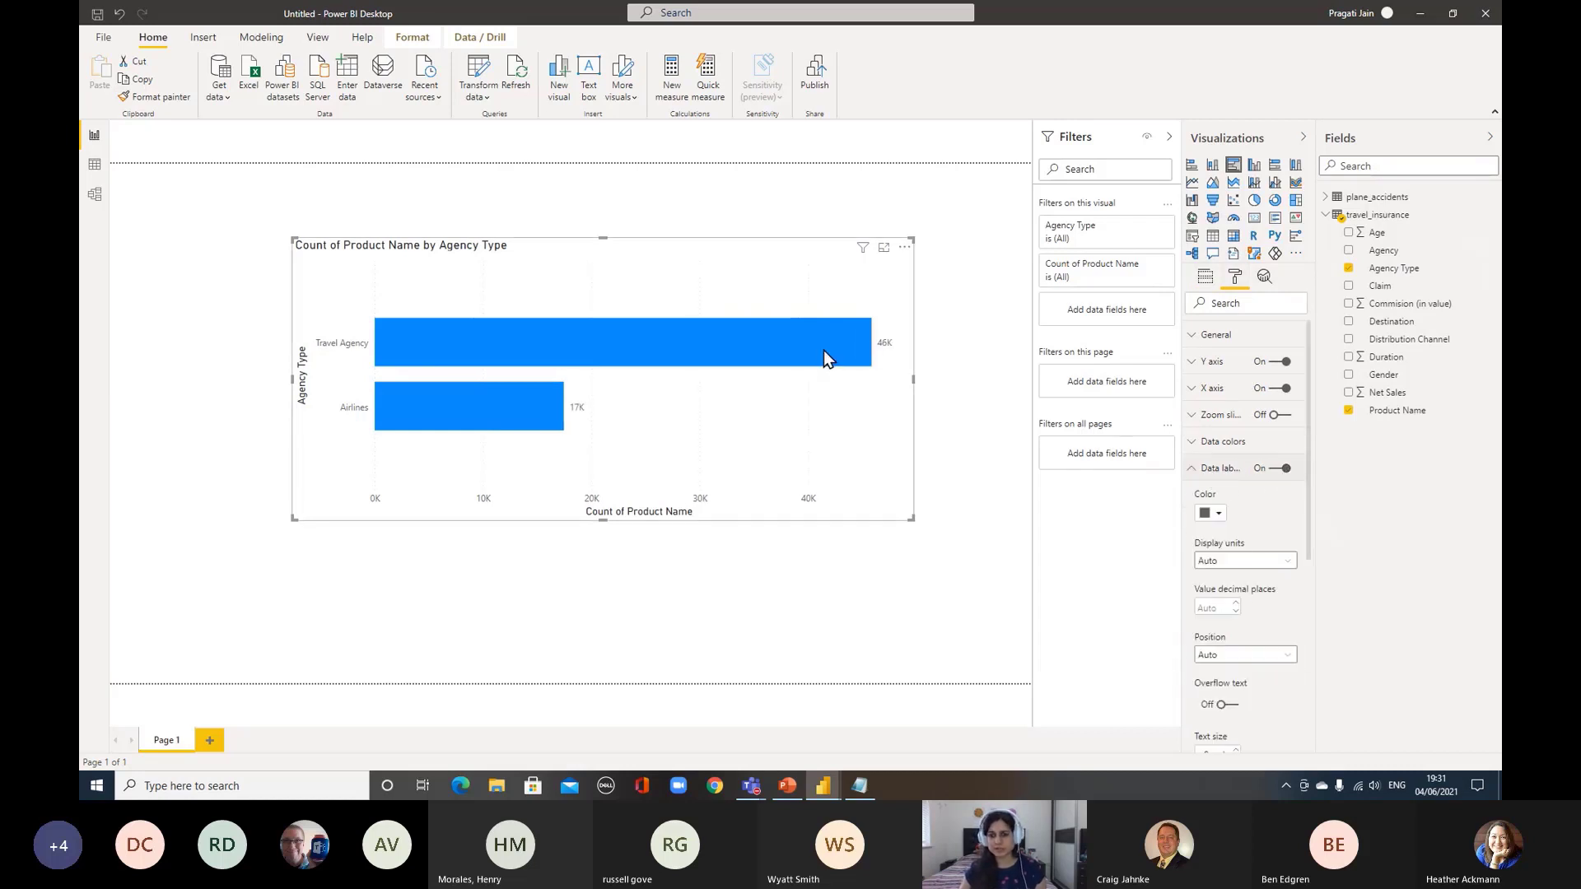
pyautogui.click(1287, 563)
pyautogui.click(1247, 595)
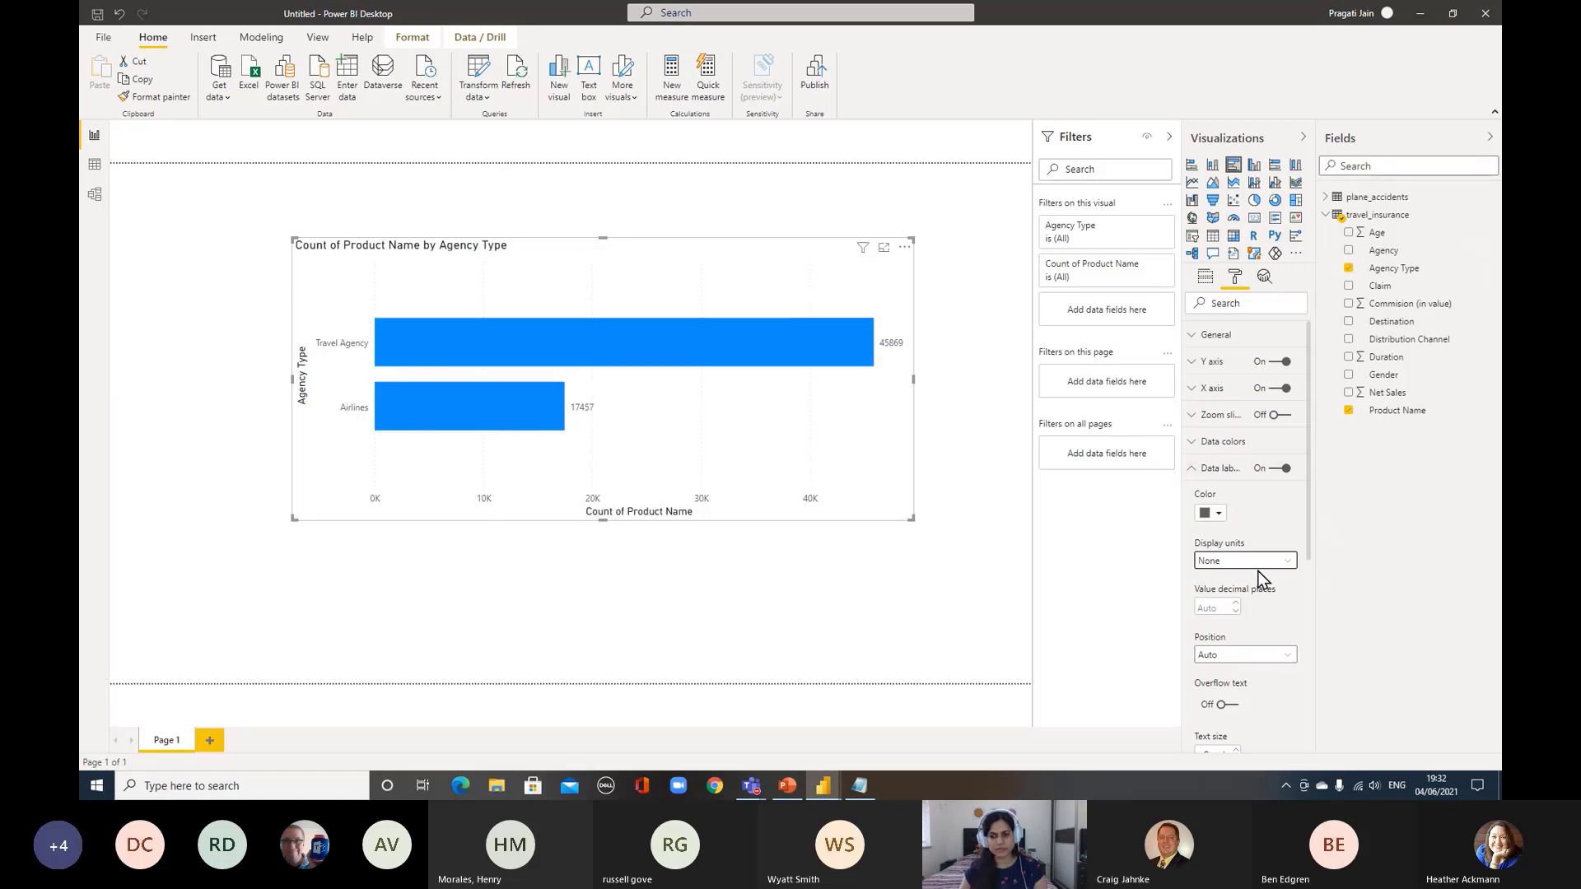
pyautogui.click(1281, 561)
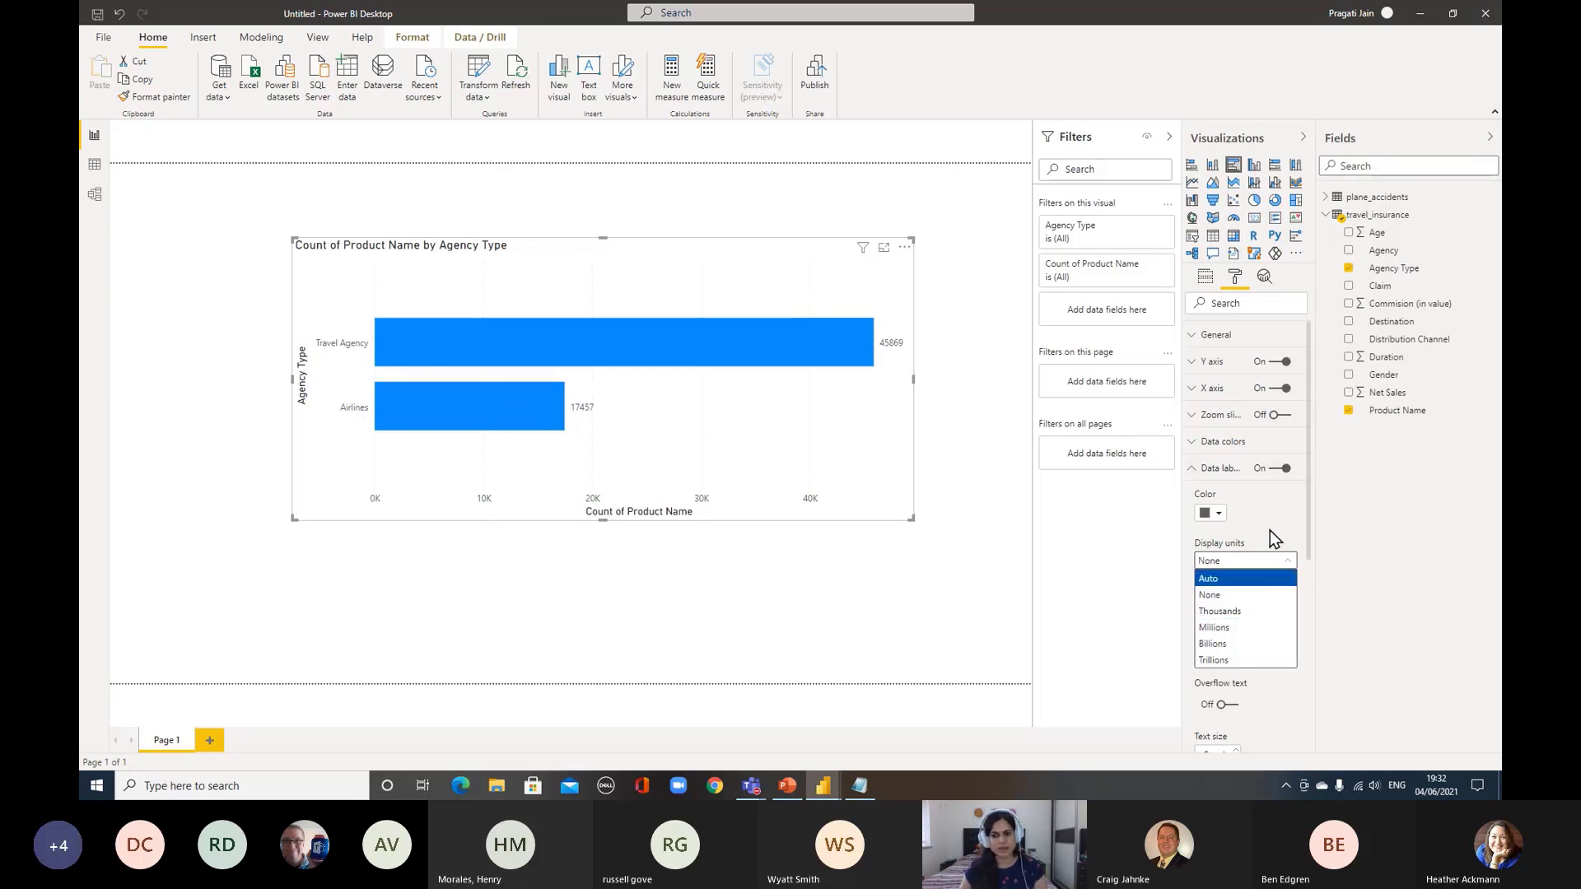
pyautogui.click(1269, 535)
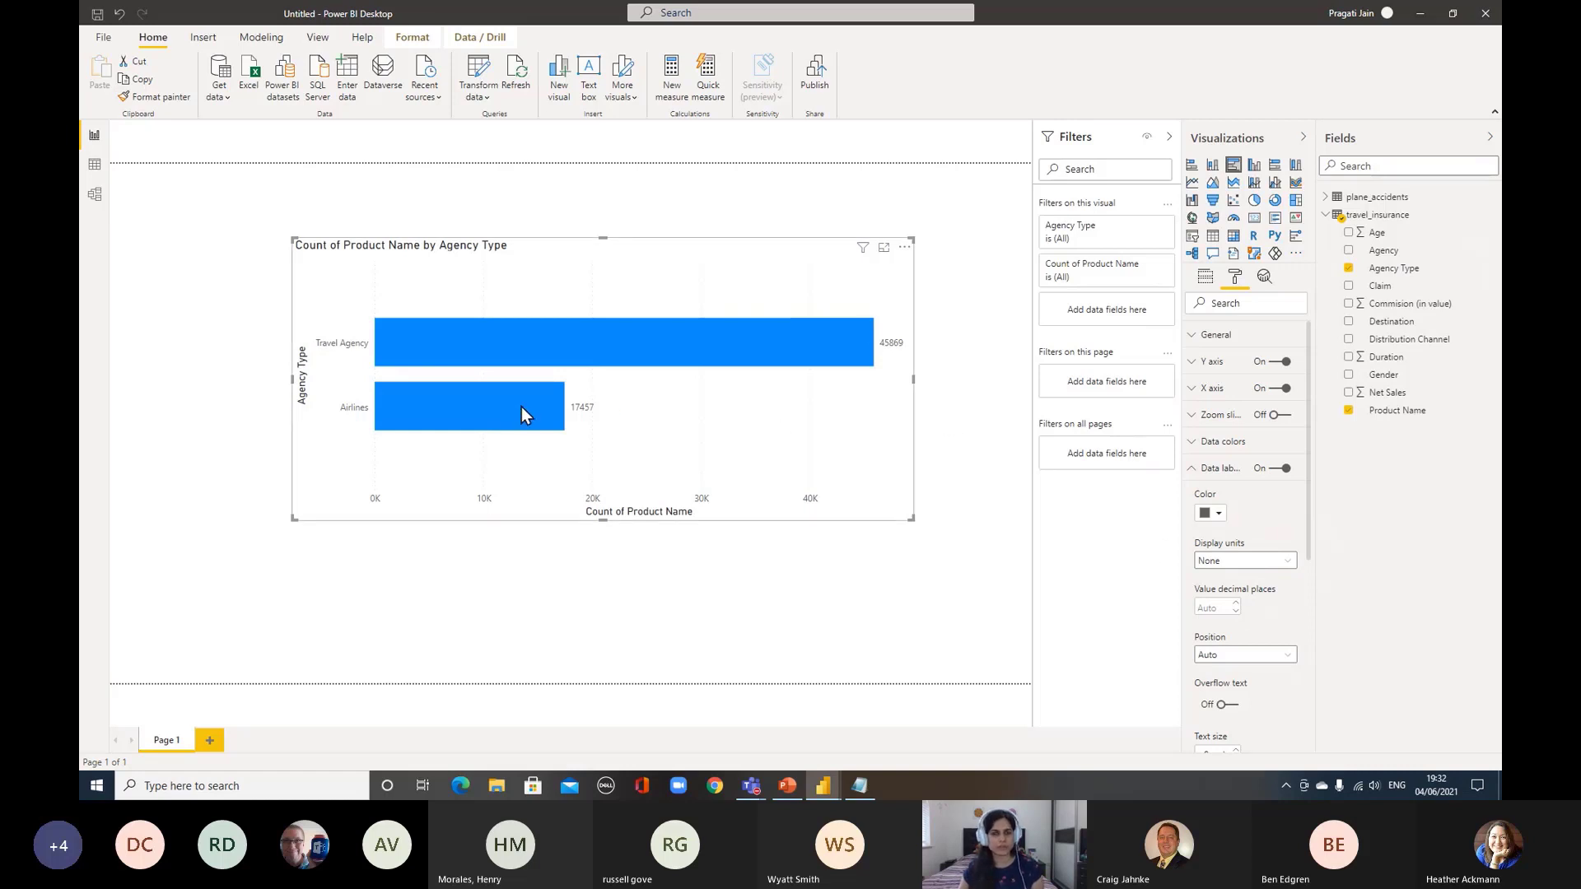
# Show individual data colors, color the Travel Agency bar pink, and move the chart to the page's upper-left corner
pyautogui.click(1196, 468)
pyautogui.click(1201, 443)
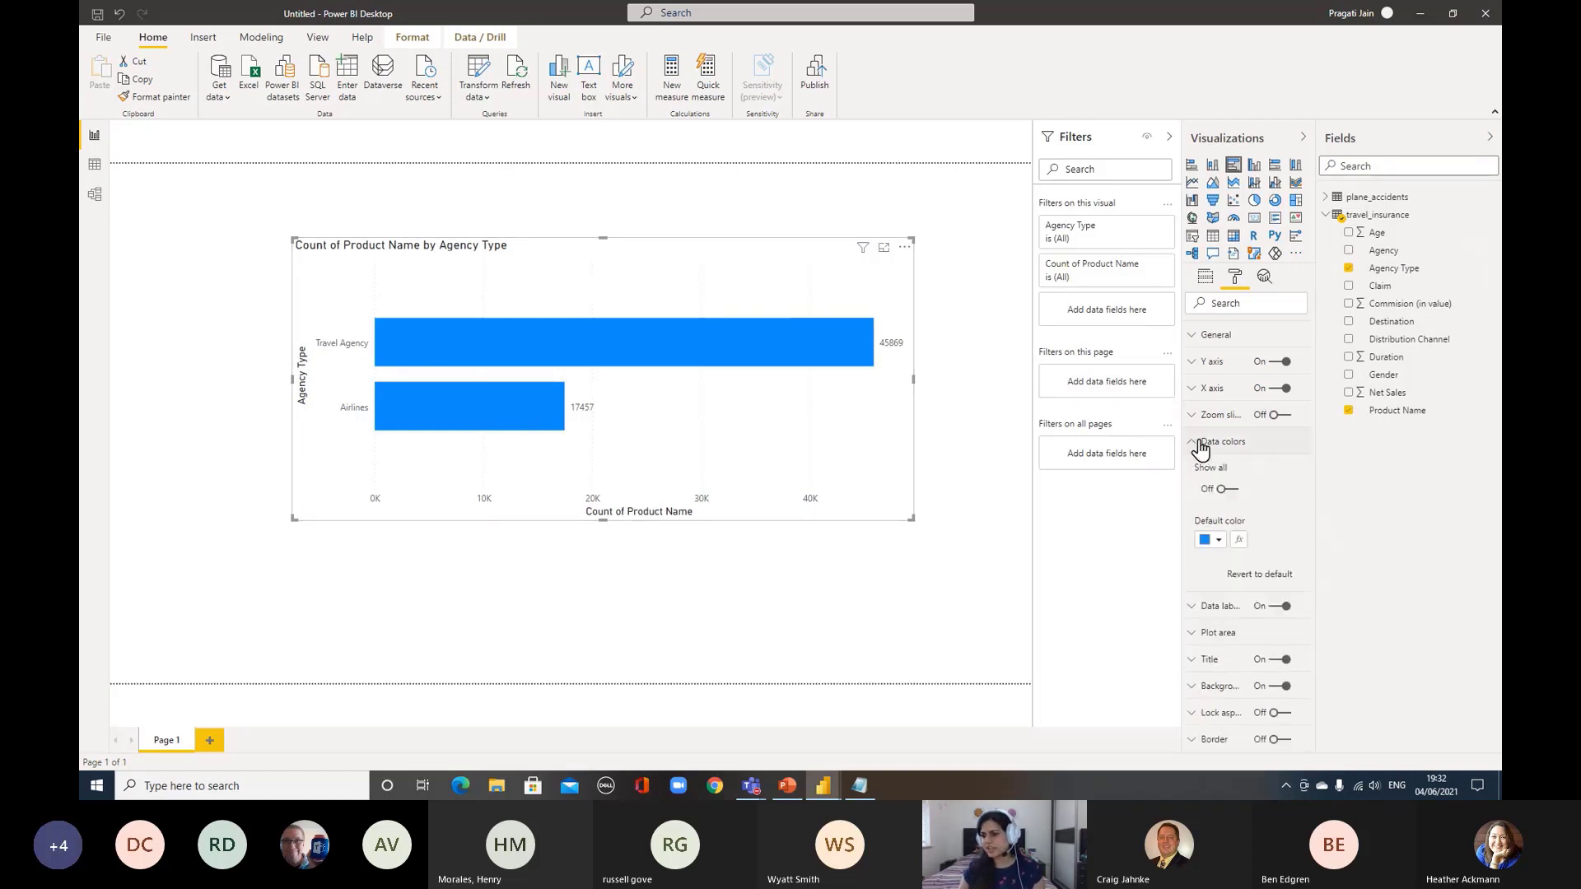
pyautogui.click(1229, 492)
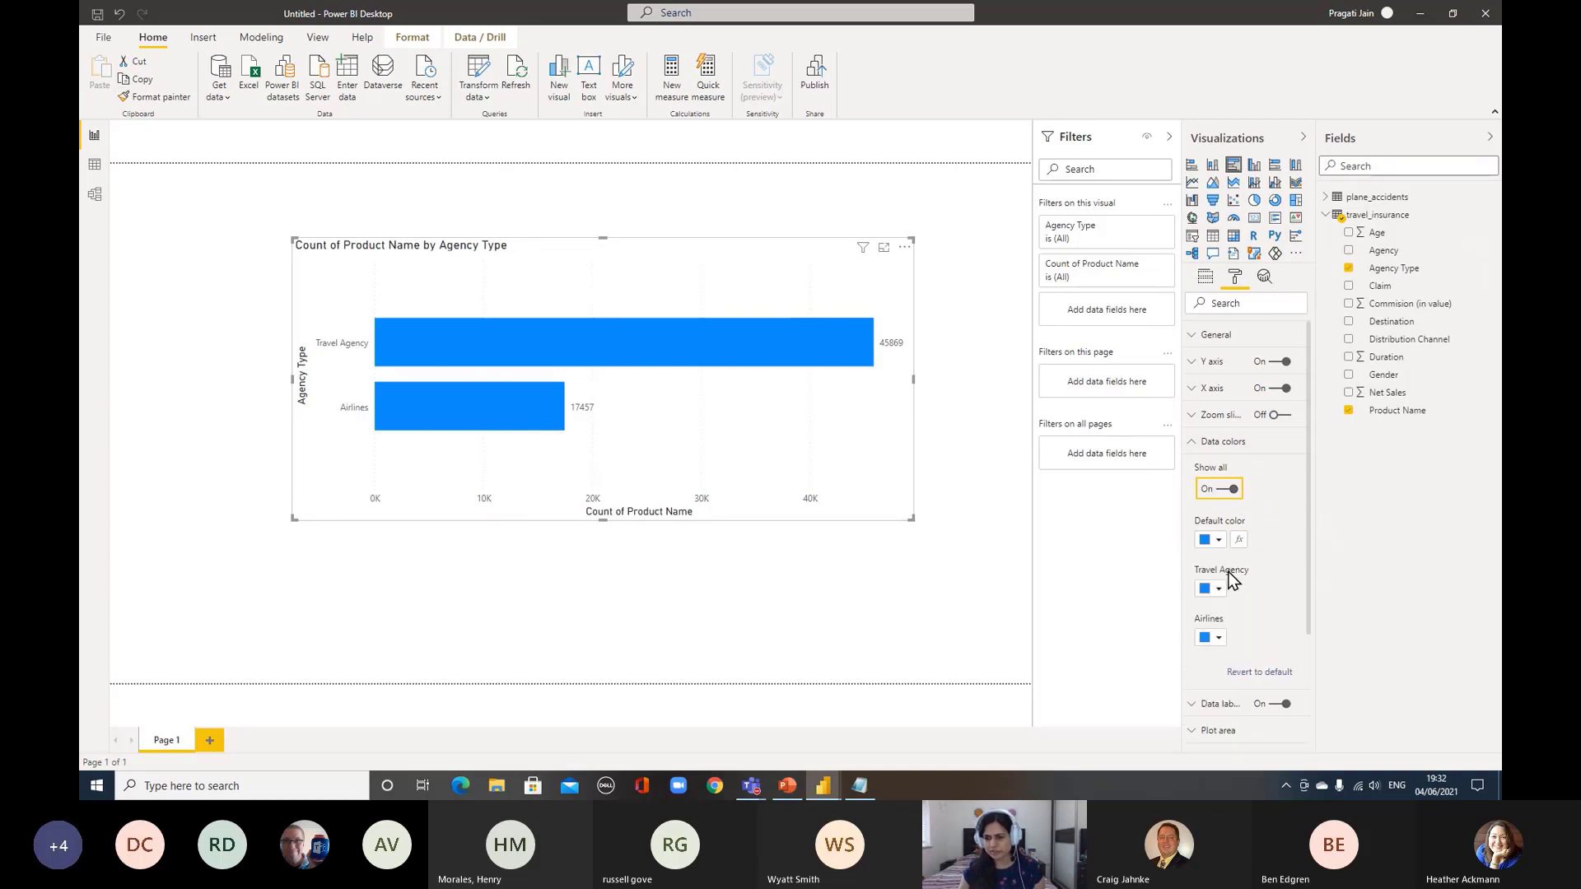
pyautogui.click(1213, 588)
pyautogui.click(1344, 522)
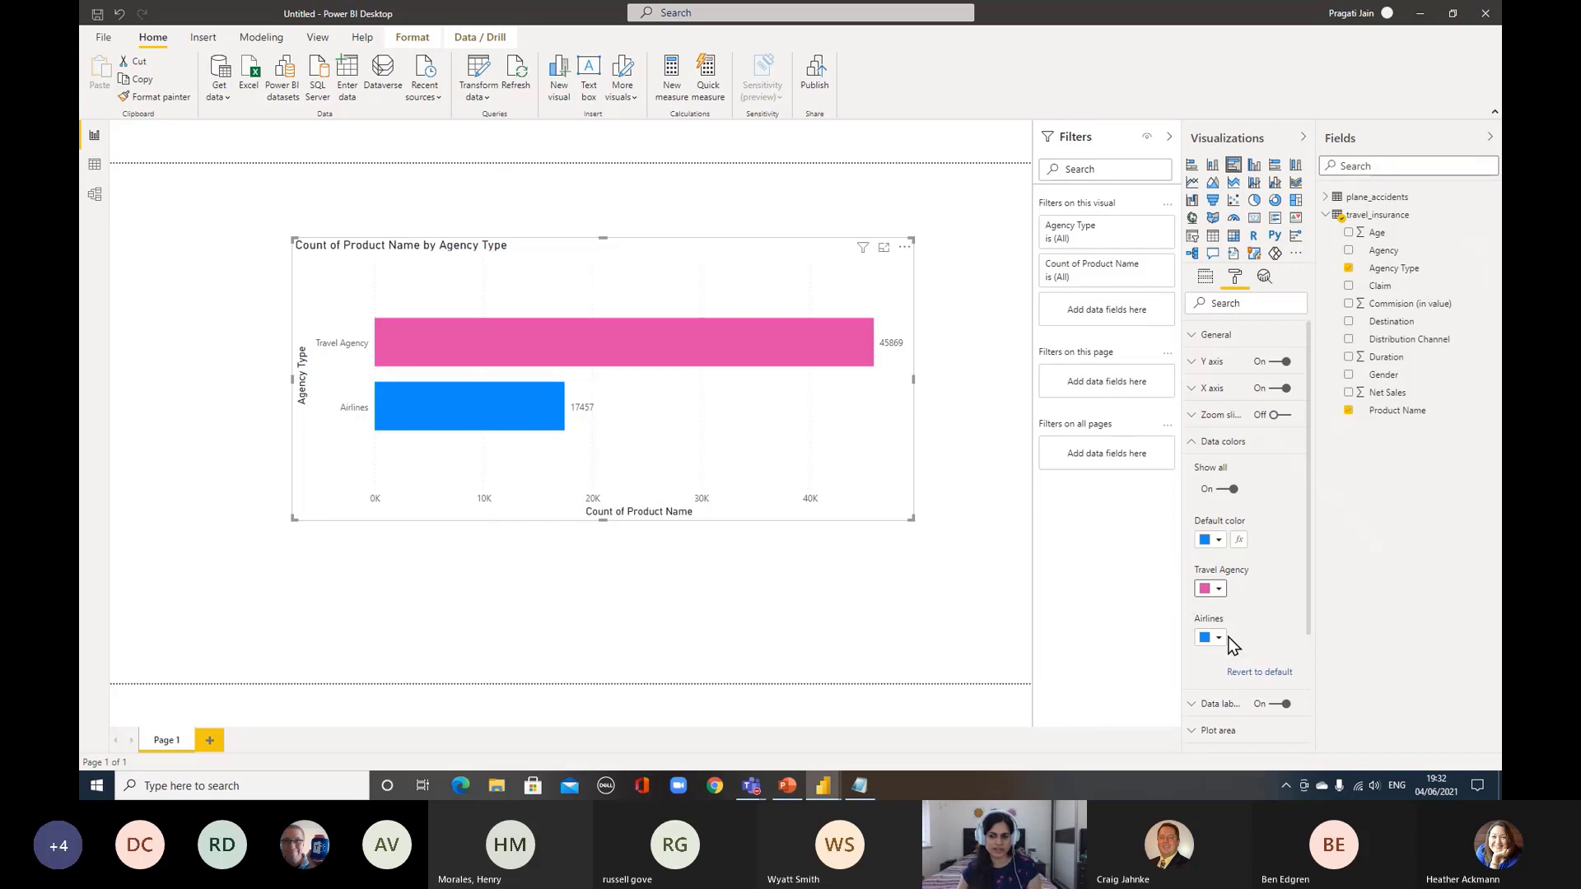
pyautogui.click(1194, 443)
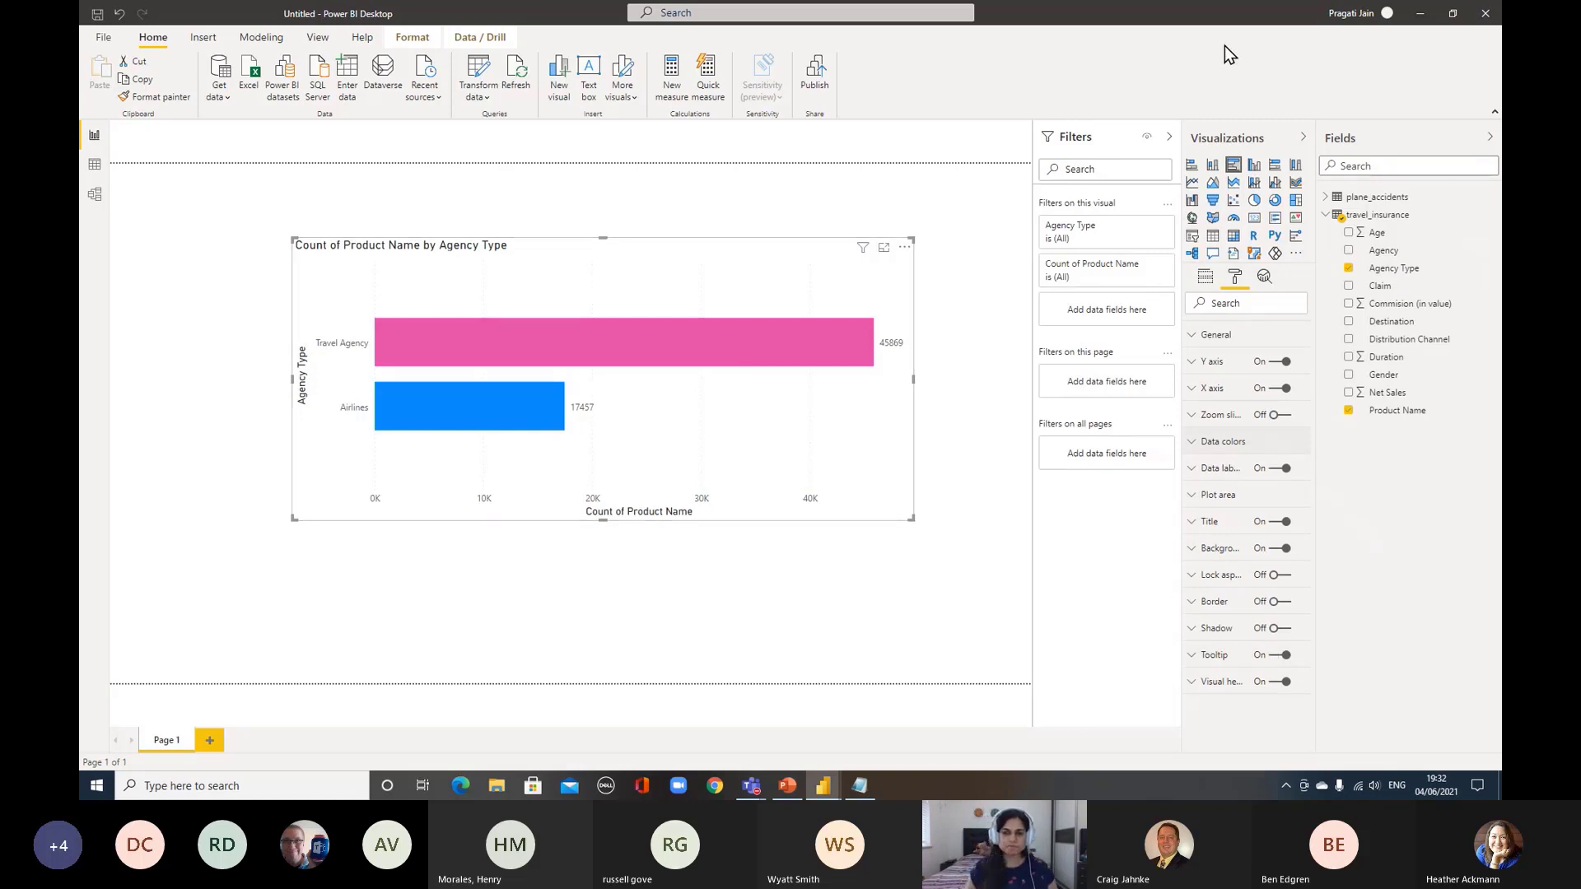
pyautogui.moveTo(535, 244); pyautogui.dragTo(367, 190)
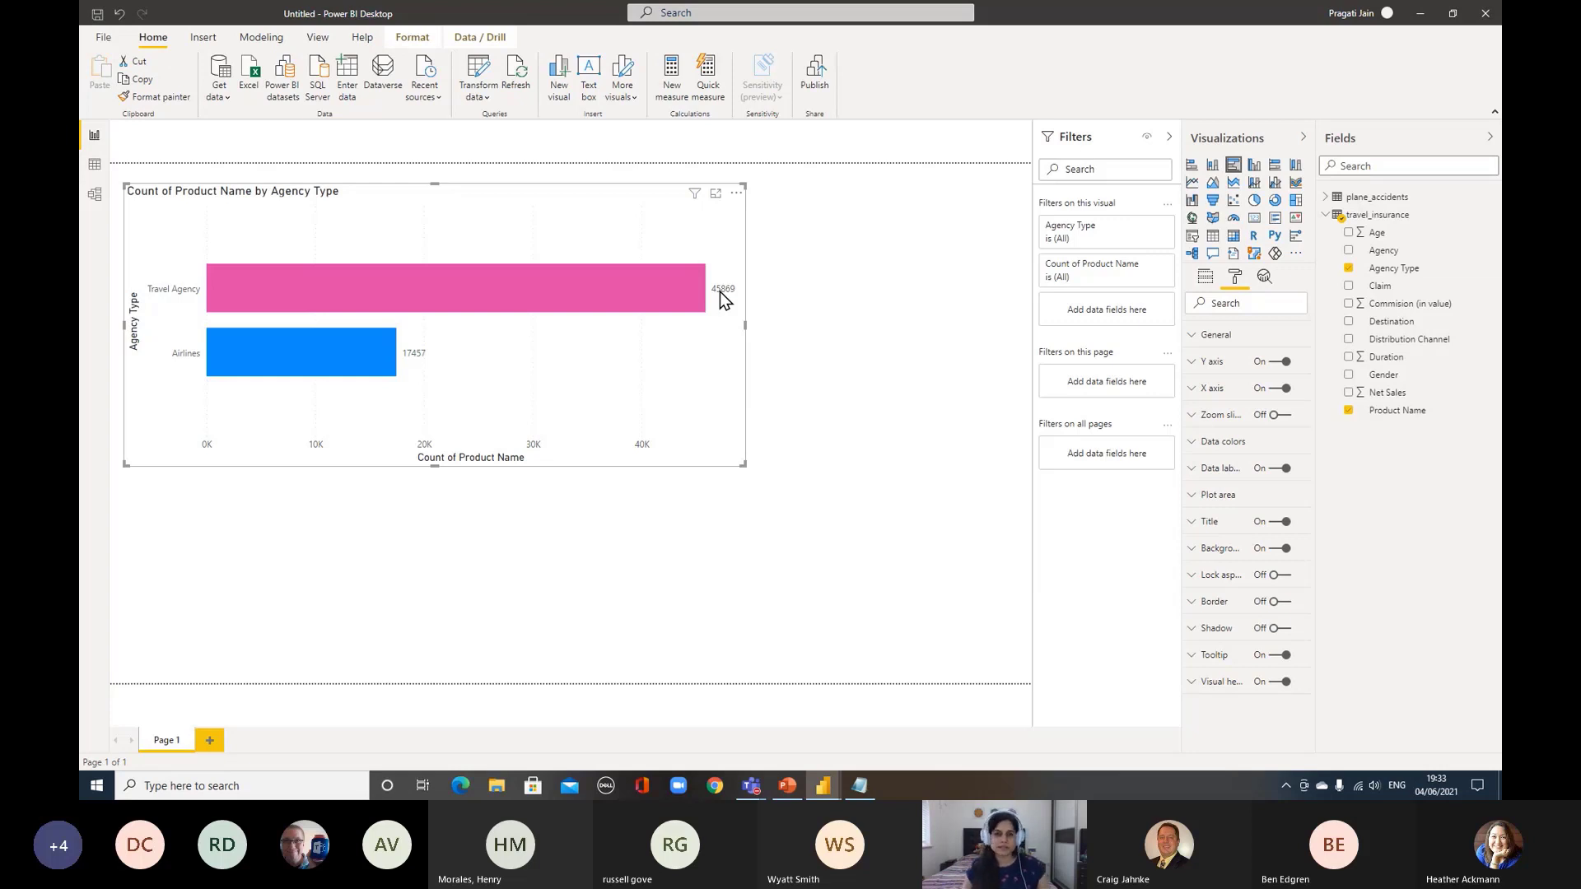
# Examine the calculations offered for a new quick measure on the travel_insurance table without creating one
pyautogui.rightClick(1394, 219)
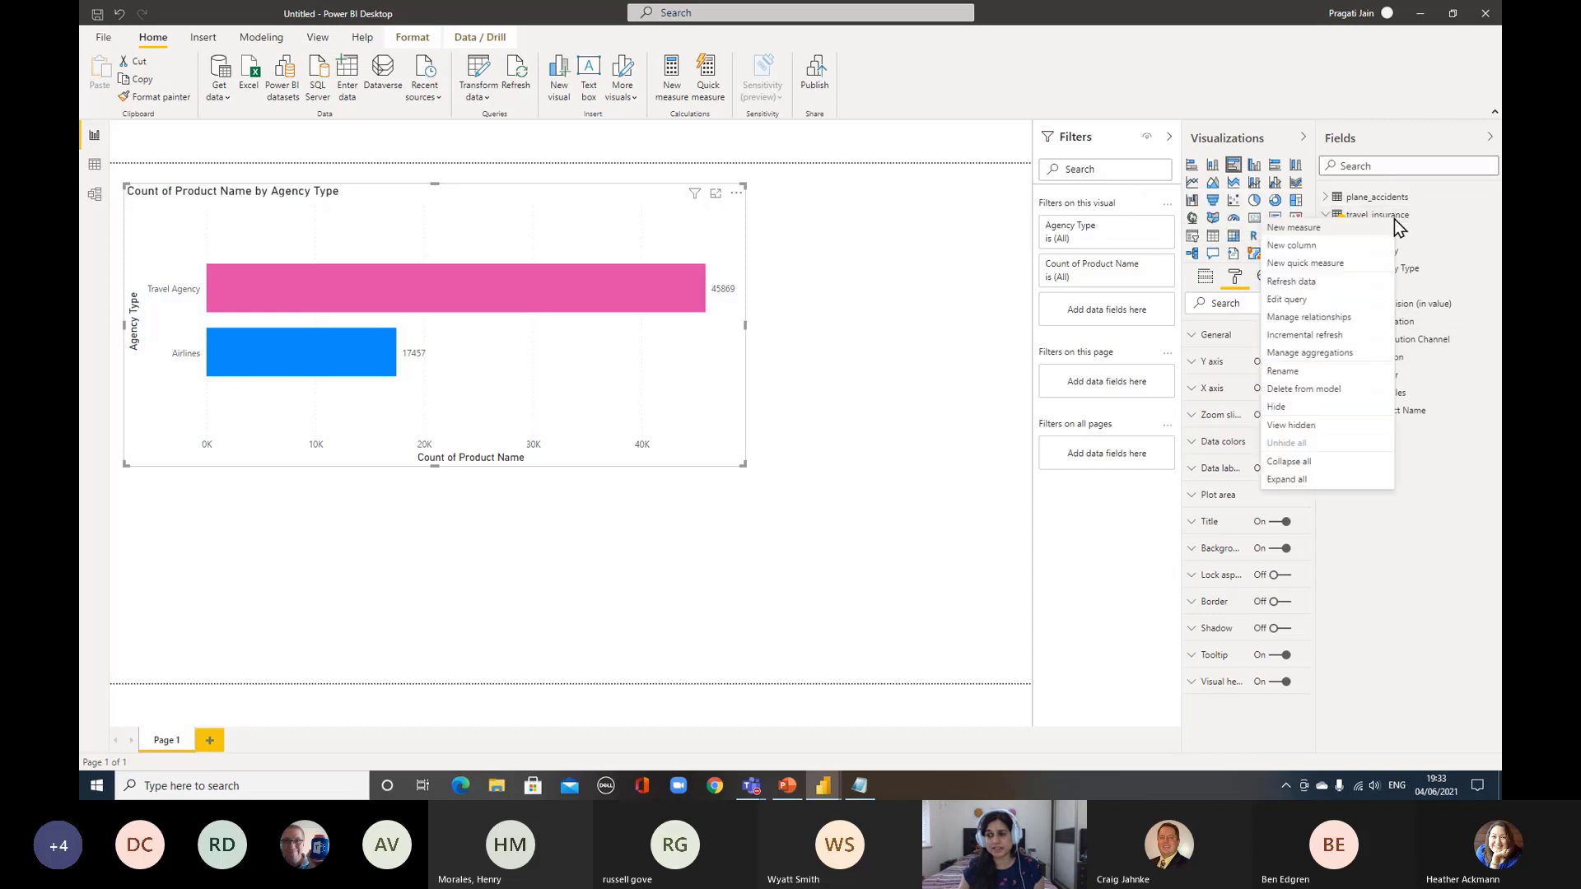
pyautogui.click(1351, 267)
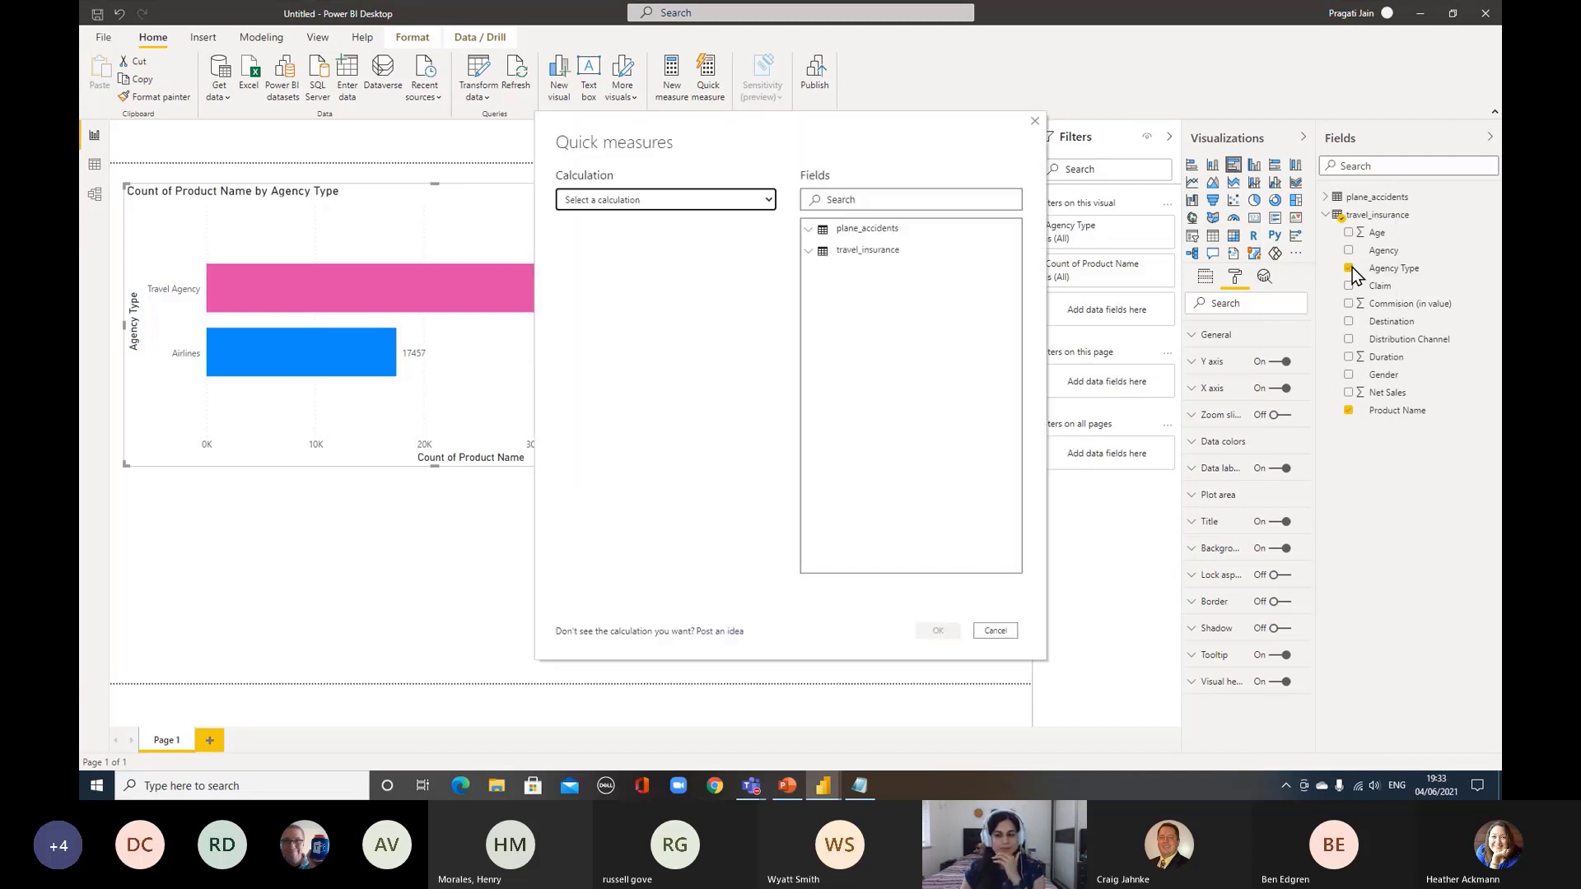
pyautogui.click(767, 201)
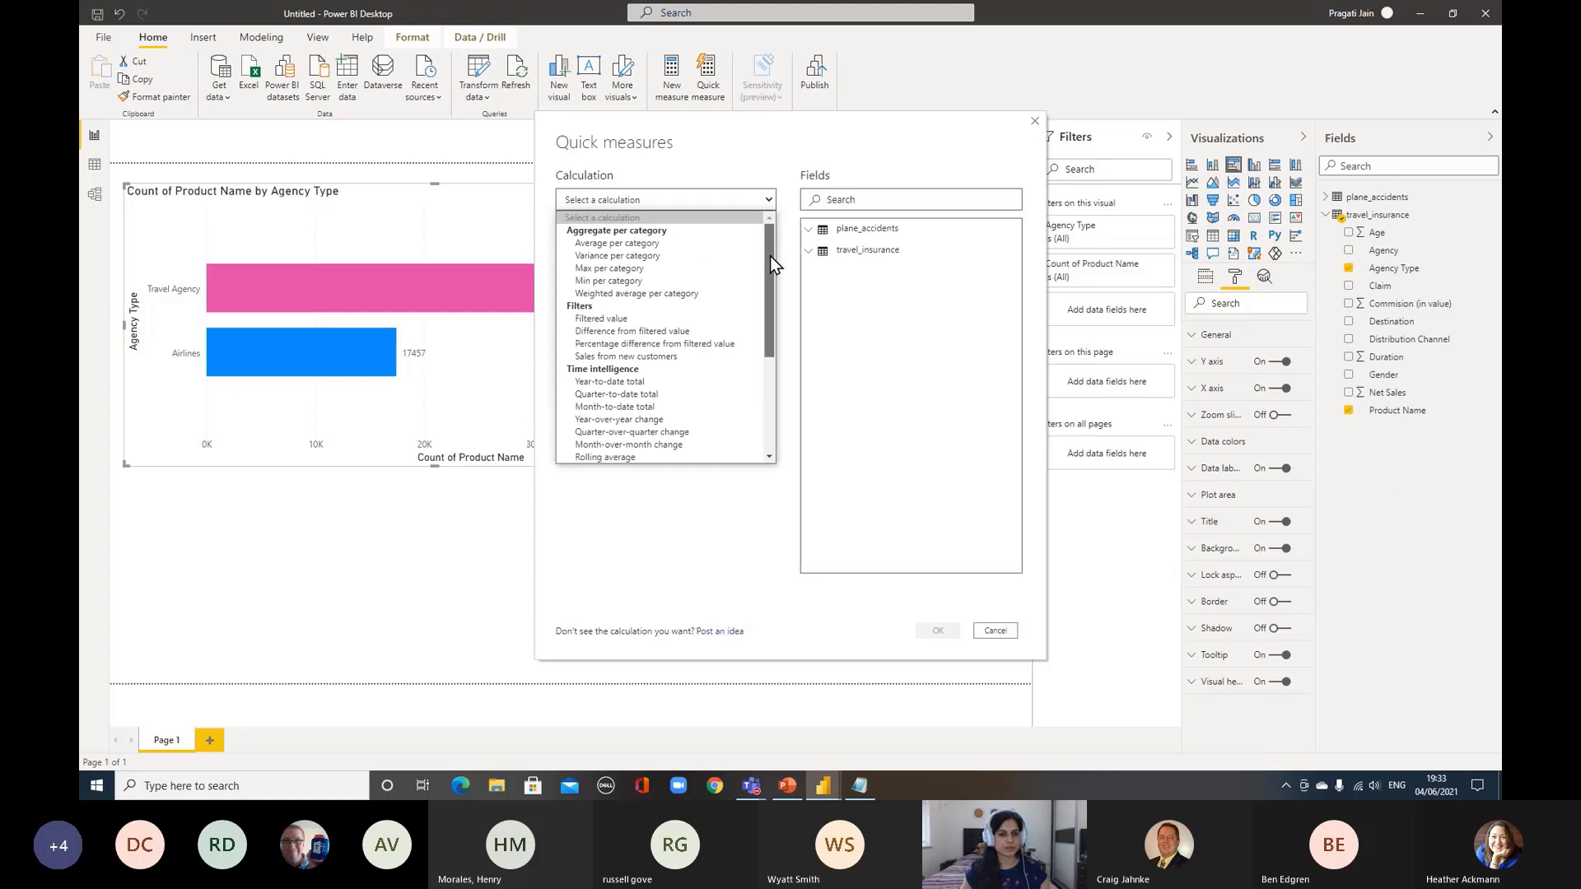
pyautogui.moveTo(771, 257); pyautogui.dragTo(771, 295)
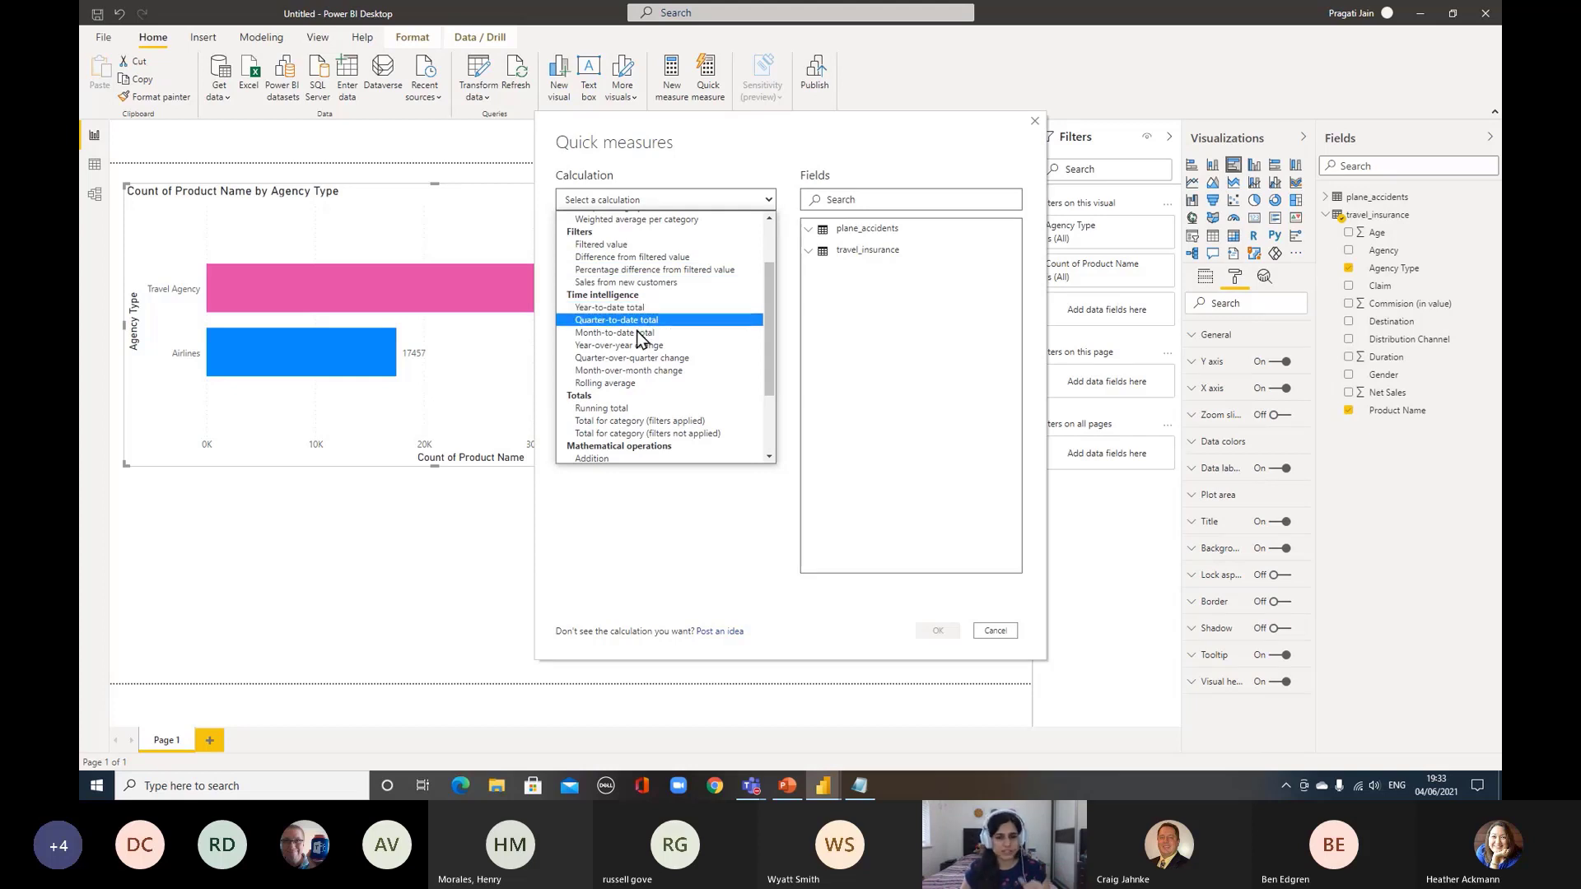
pyautogui.moveTo(772, 372); pyautogui.dragTo(770, 412)
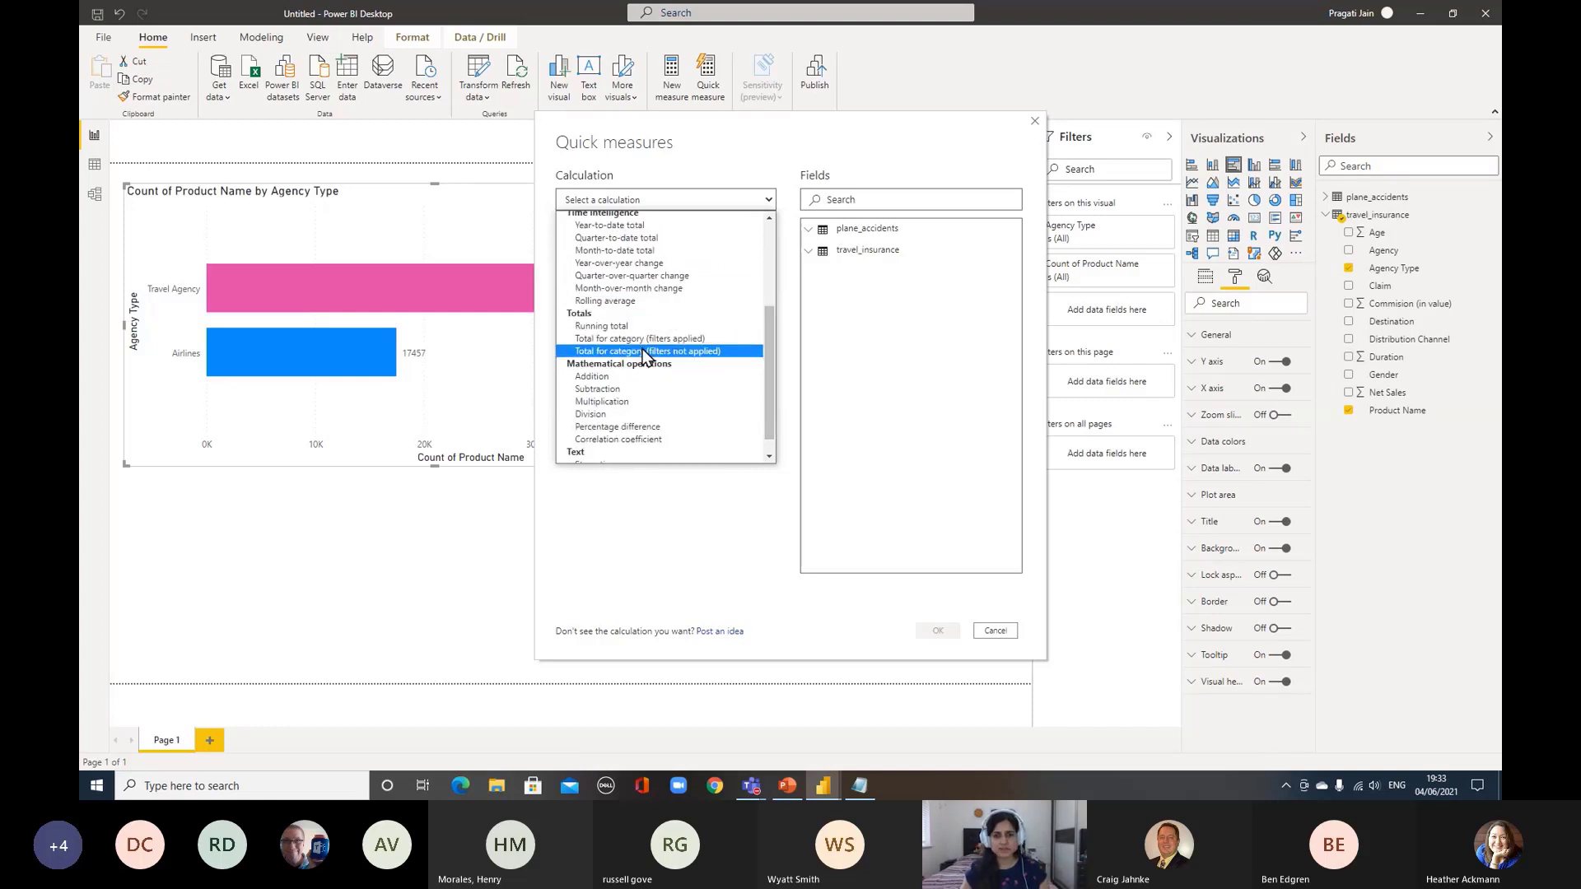
pyautogui.scroll(-1, 722, 369)
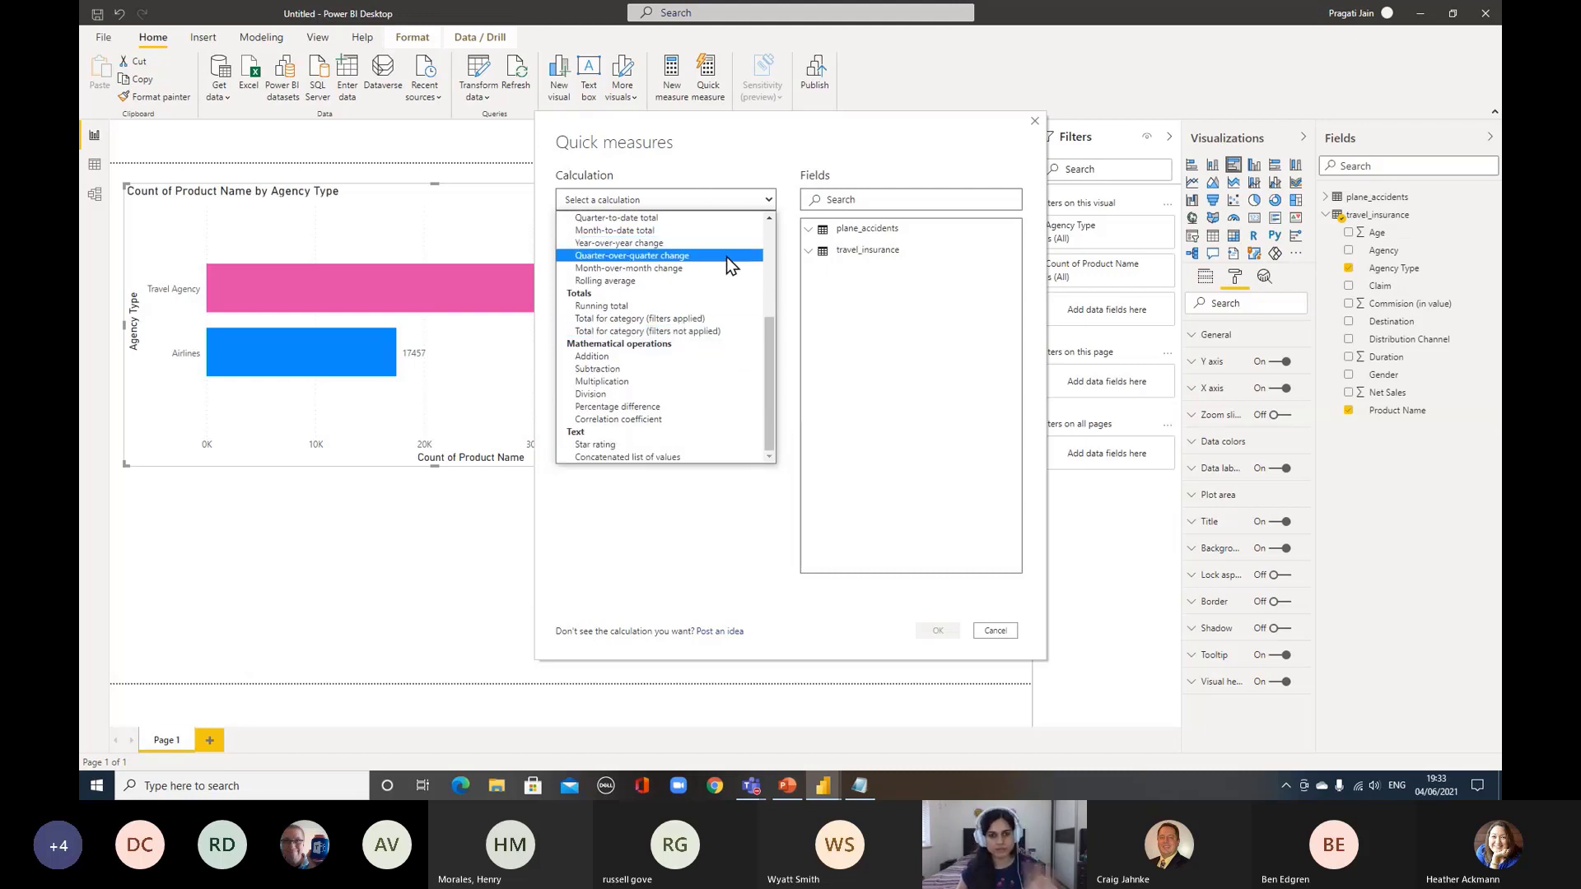
pyautogui.click(1006, 635)
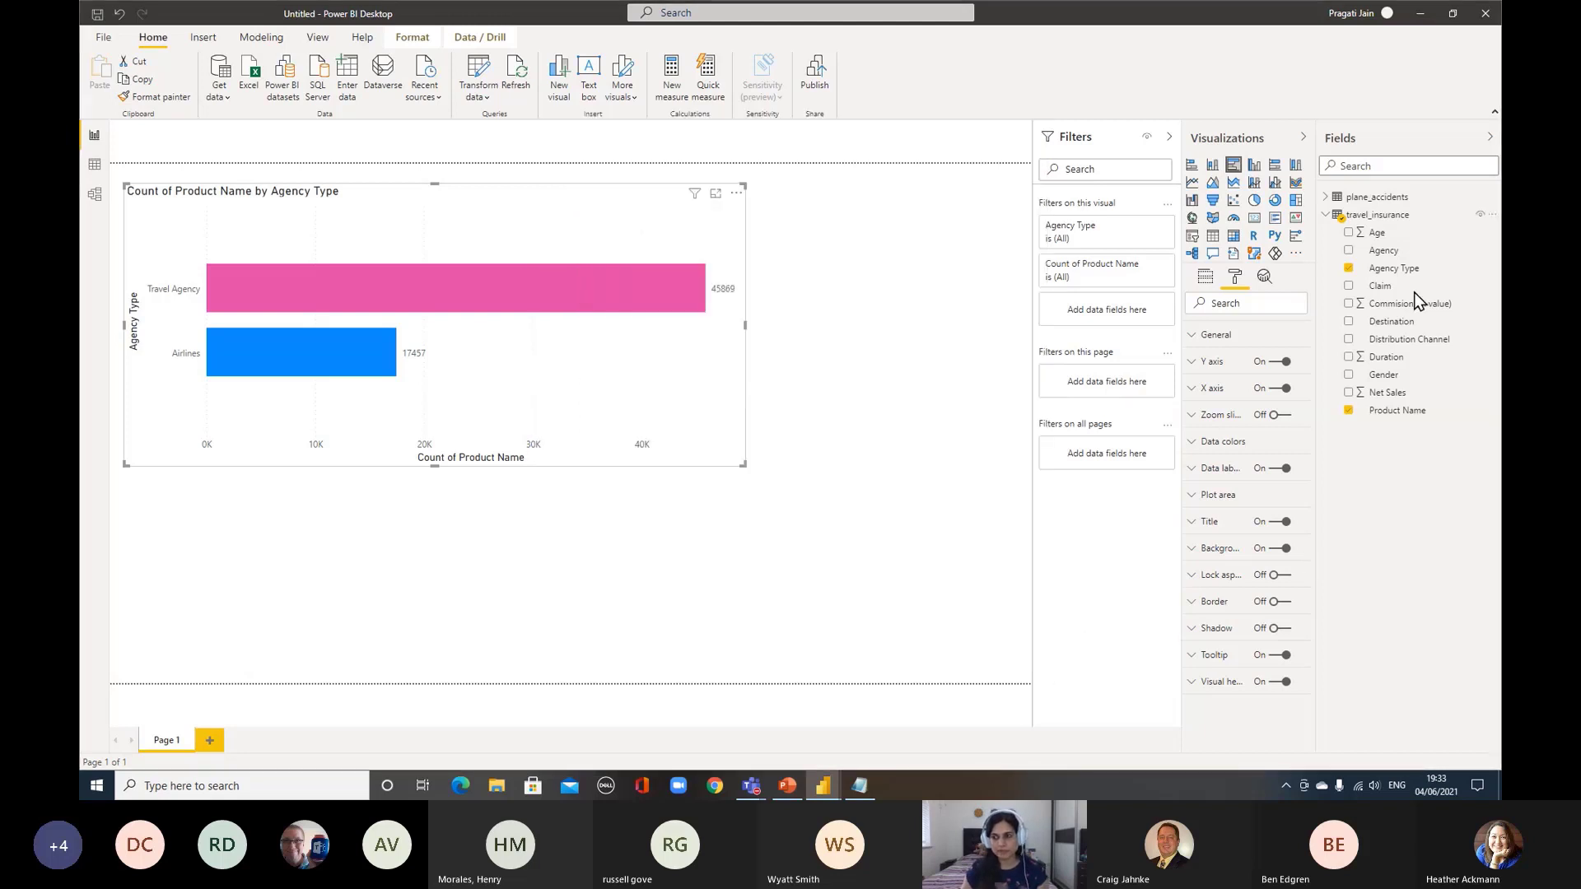
# Create a measure named Total Products with an empty formula in travel_insurance, and display the chart's field assignments
pyautogui.rightClick(1392, 219)
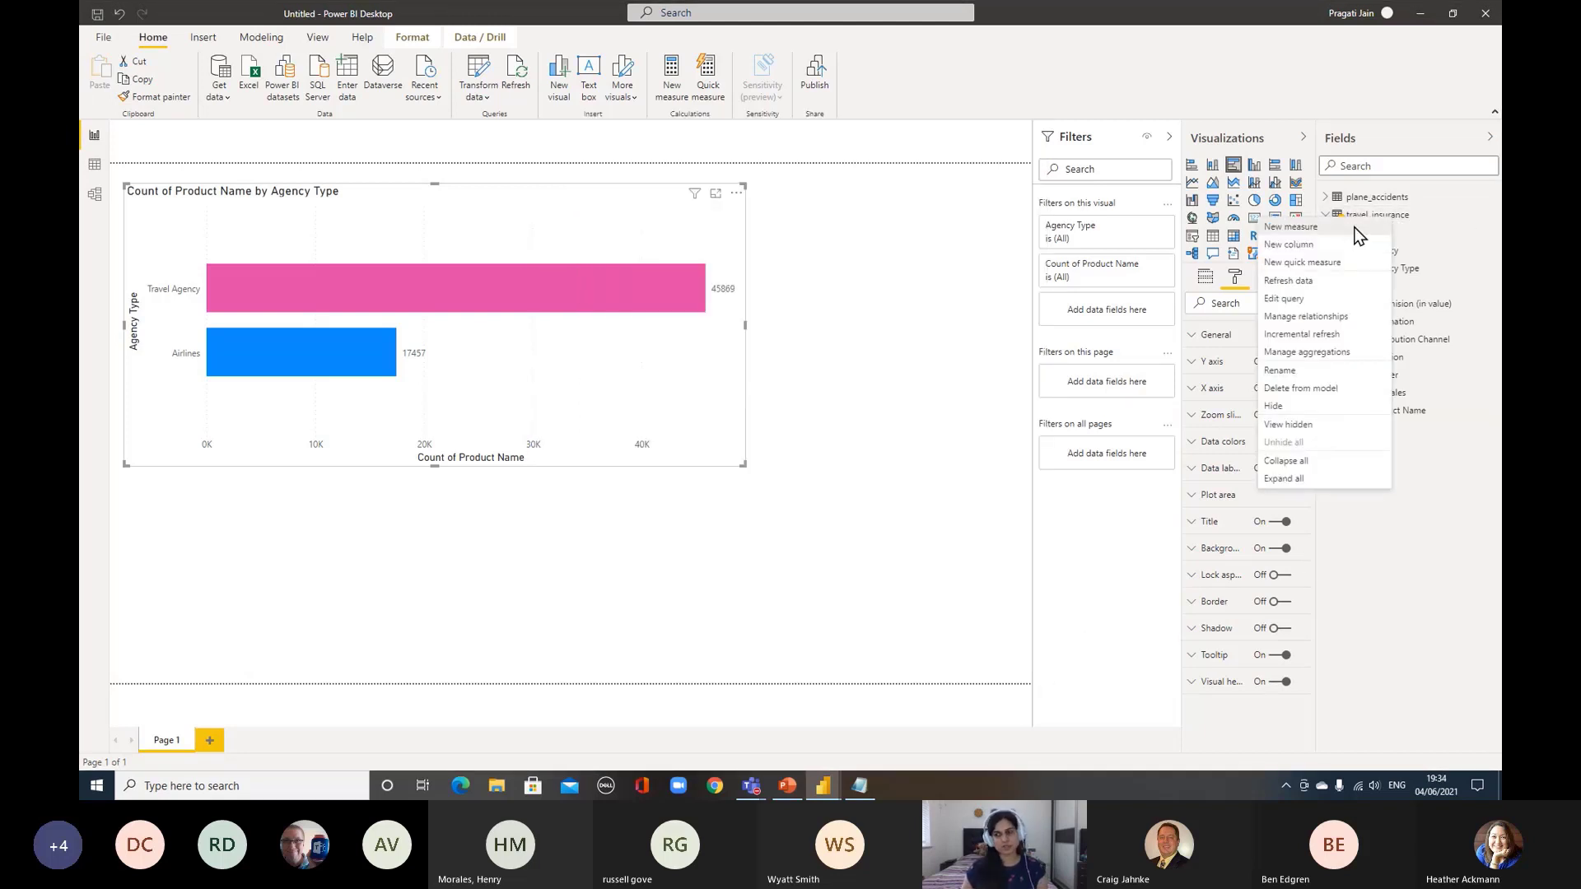
pyautogui.click(1352, 229)
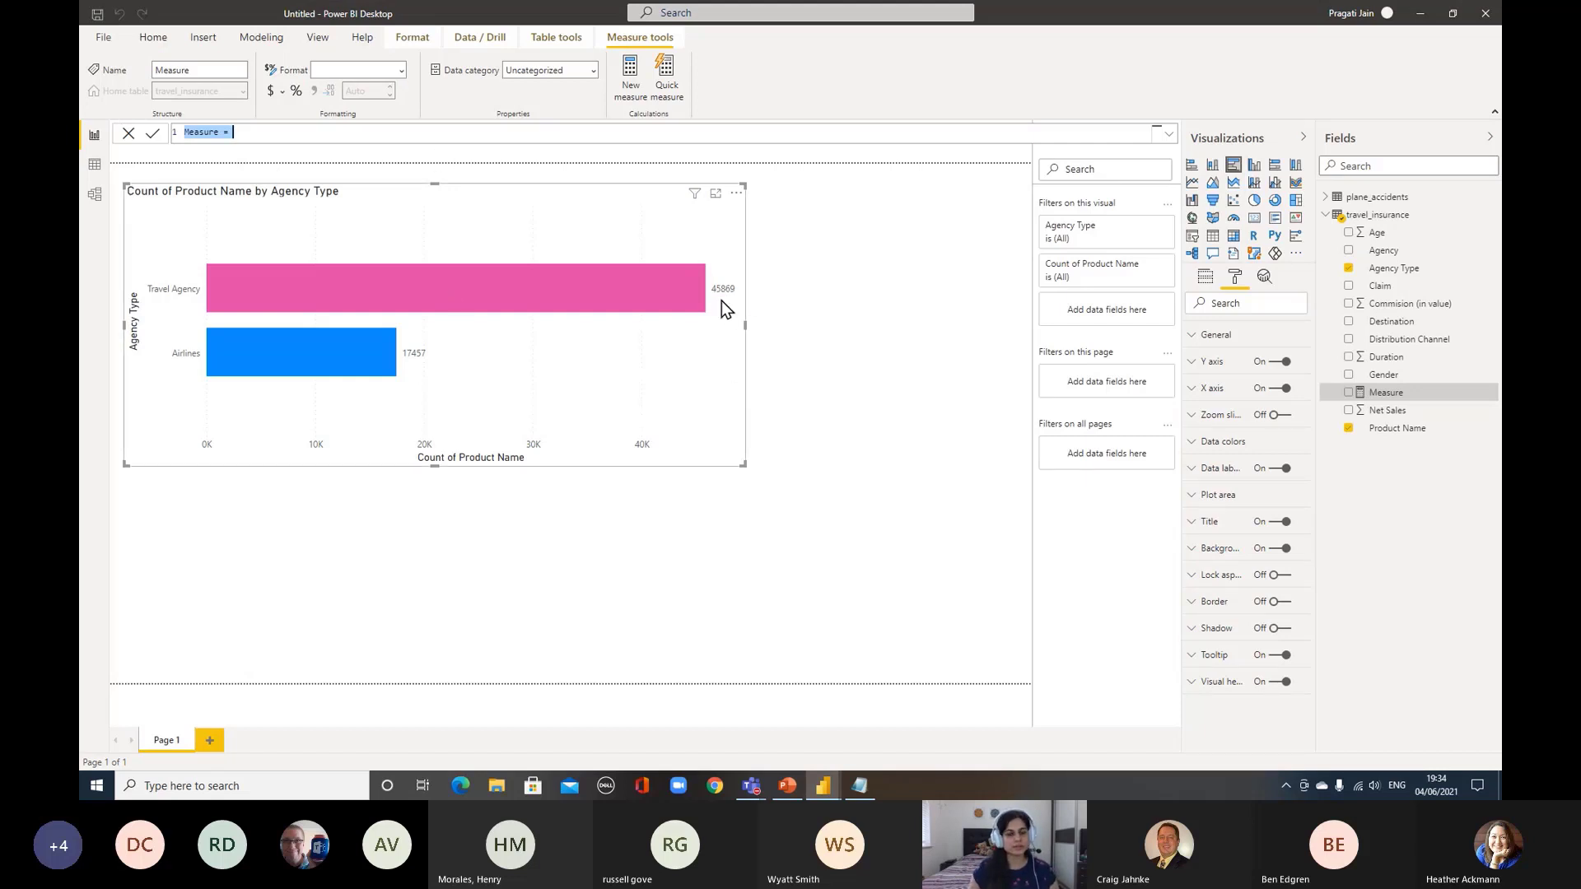
pyautogui.write('T')
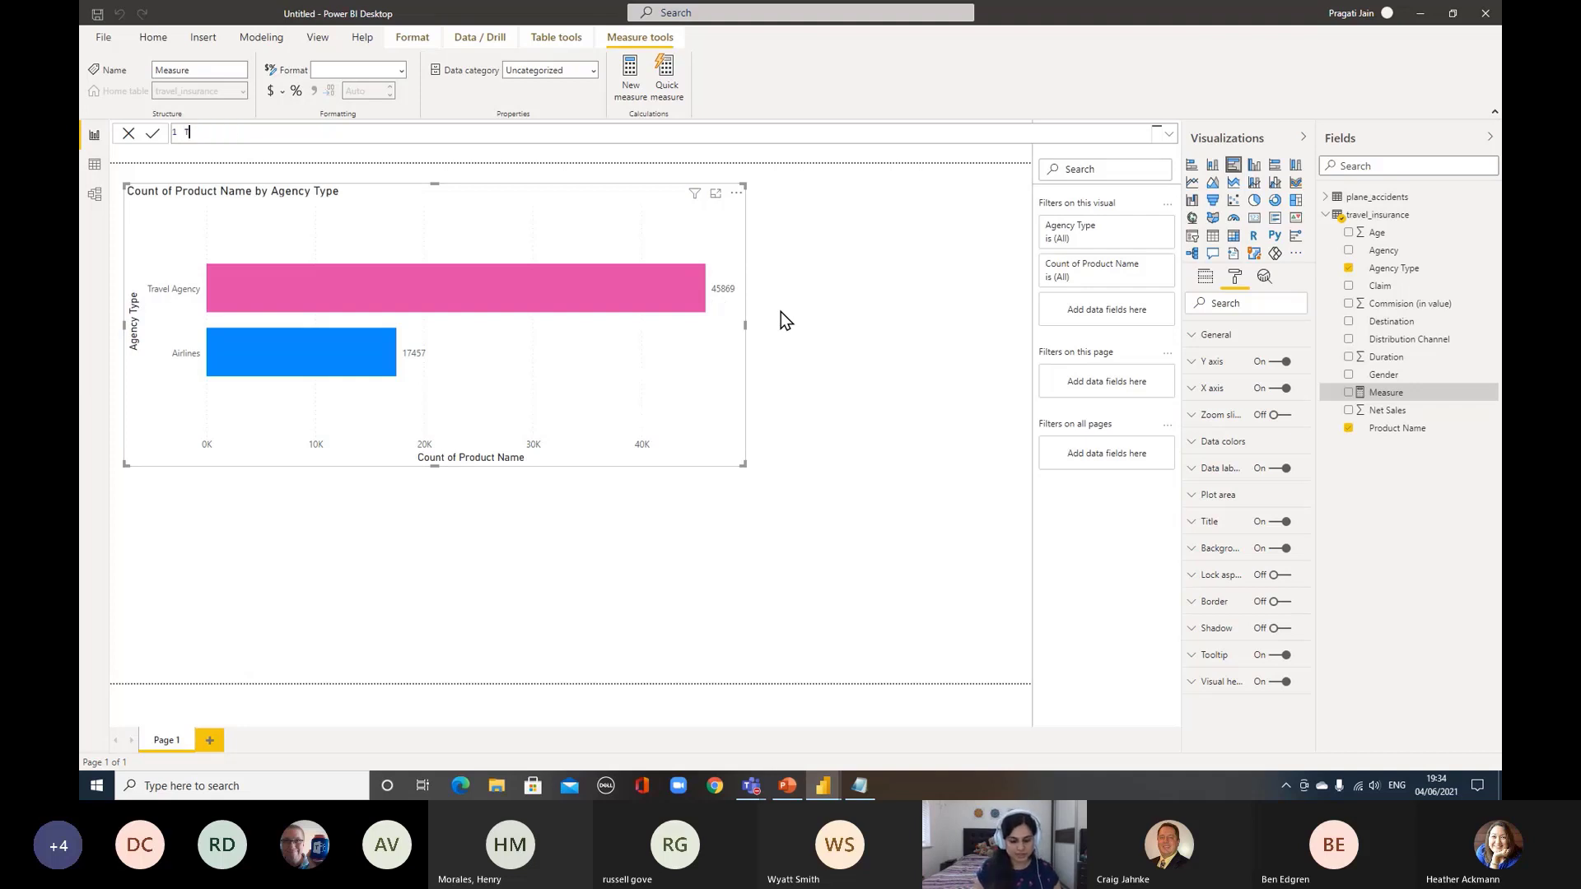
pyautogui.write('otal Products = cou')
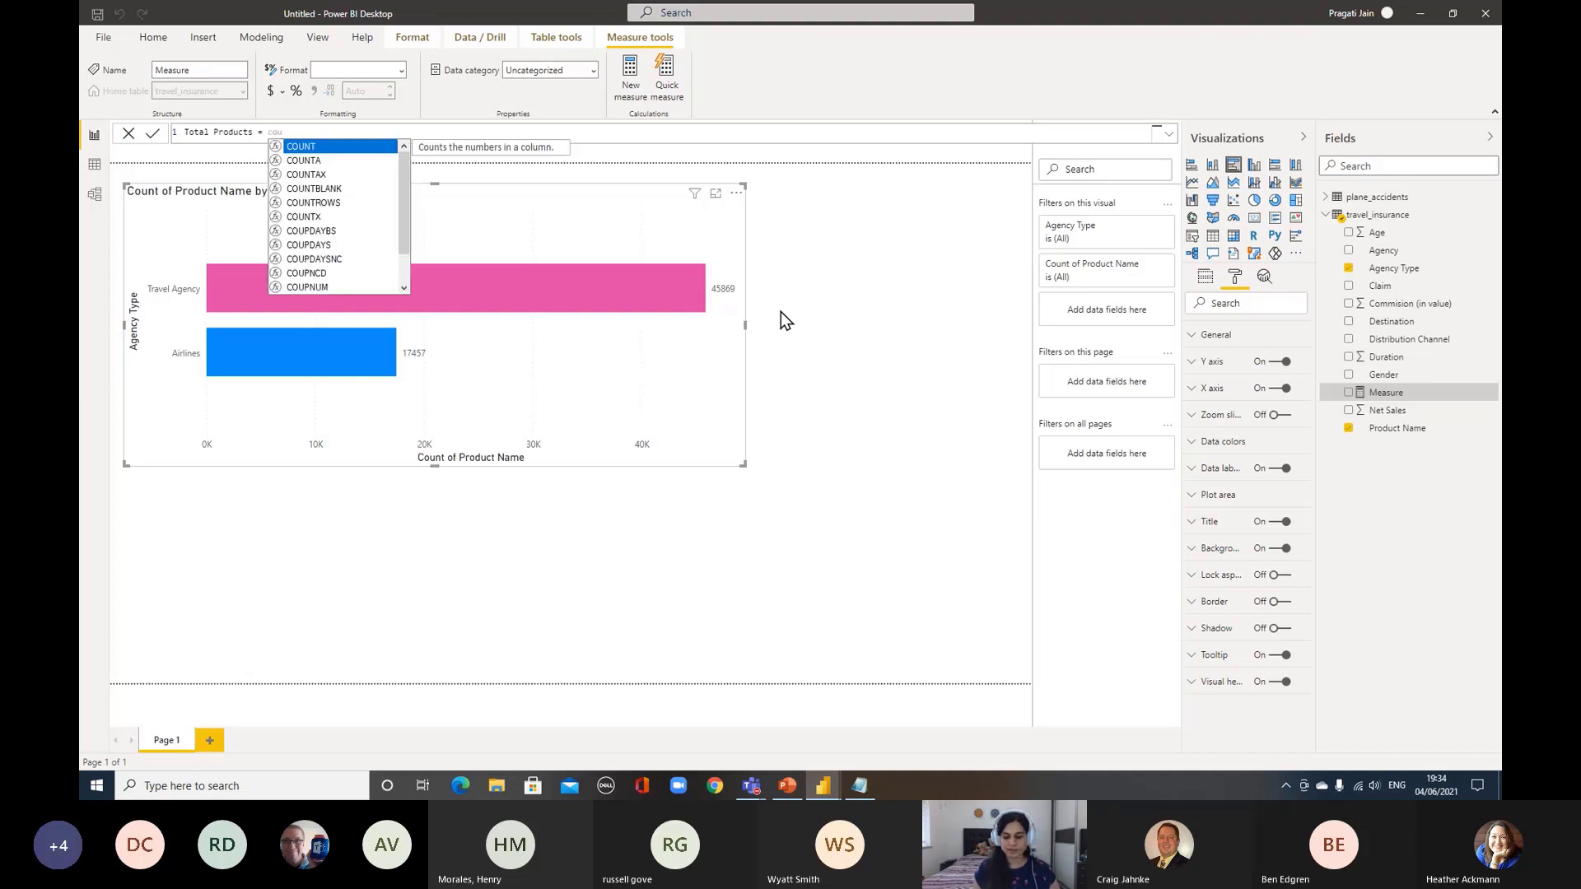
pyautogui.press('BackSpace')
pyautogui.press('BackSpace')
pyautogui.press('BackSpace')
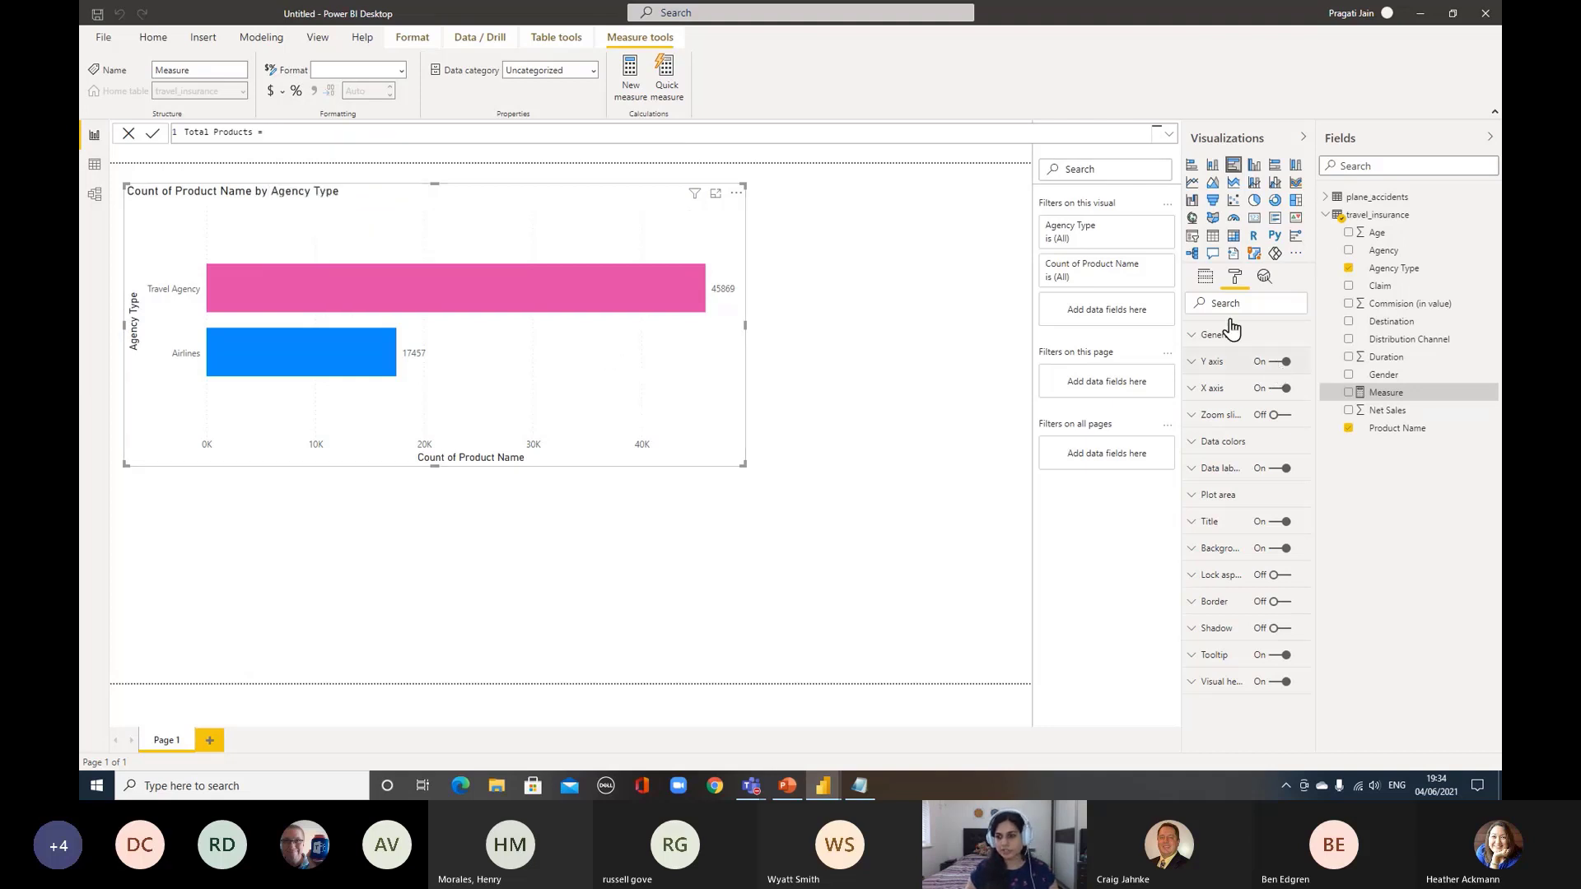
pyautogui.click(1210, 282)
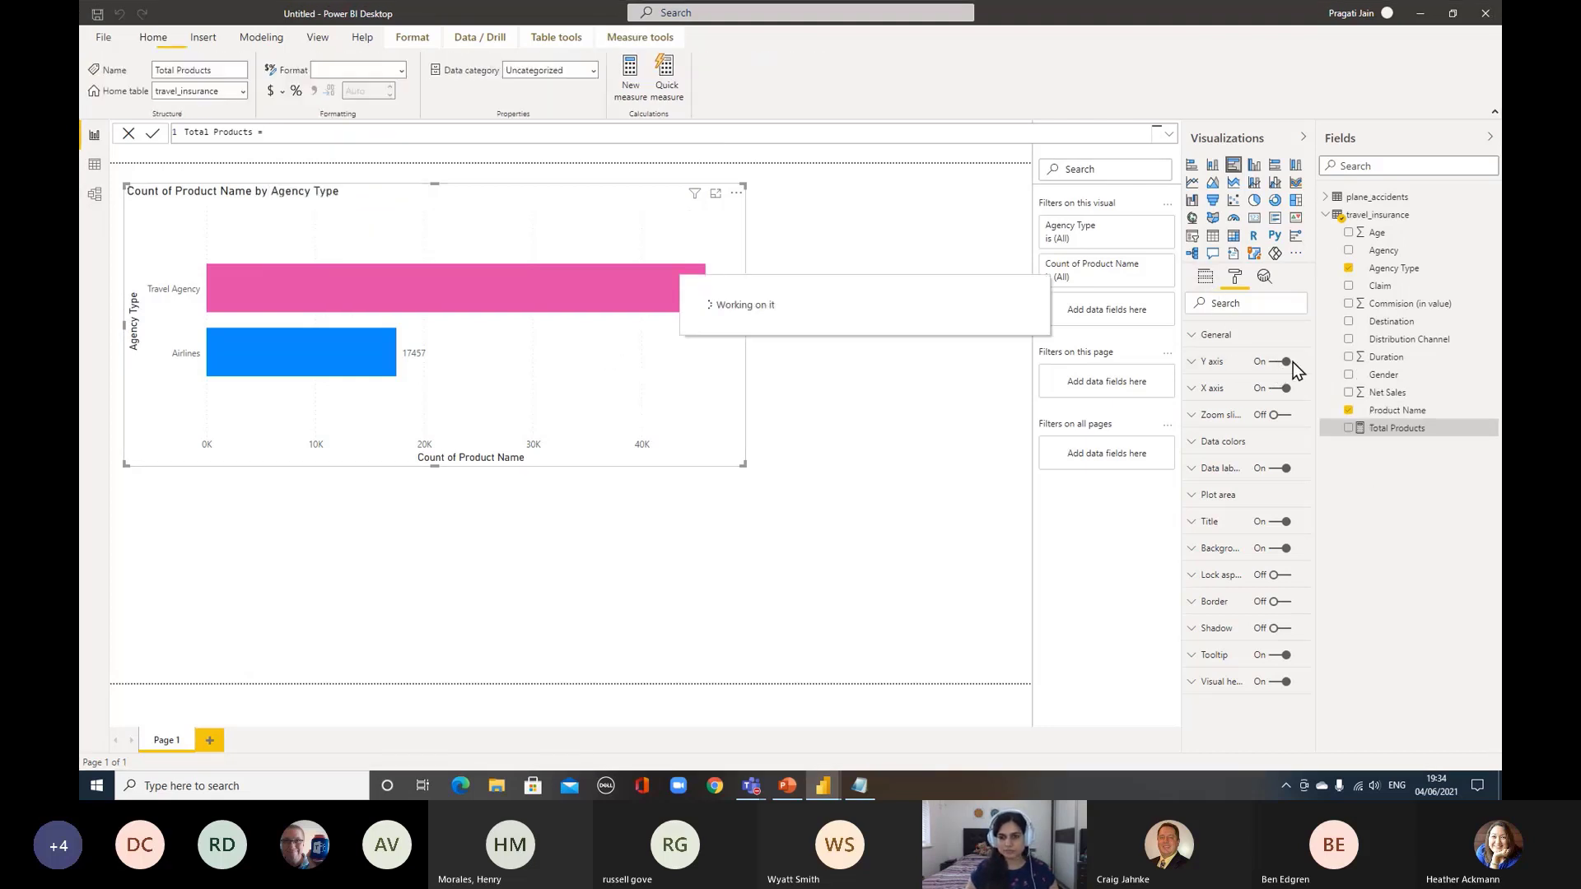
pyautogui.click(1205, 280)
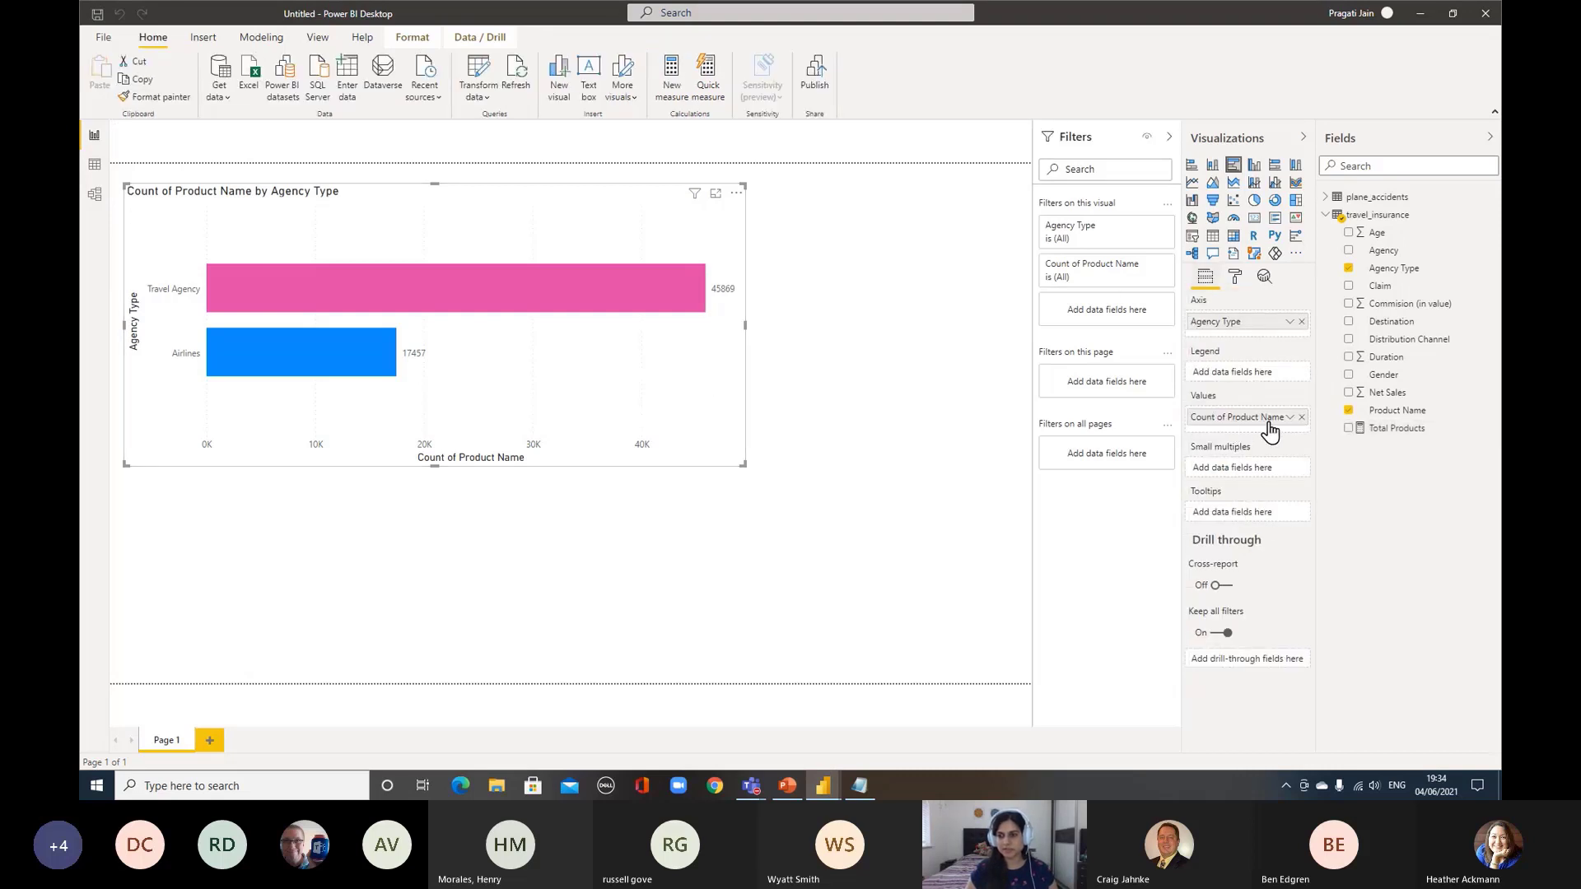
# Define the Total Products measure as COUNT(travel_insurance[Product Name])
pyautogui.click(1395, 429)
pyautogui.click(344, 132)
pyautogui.write('co')
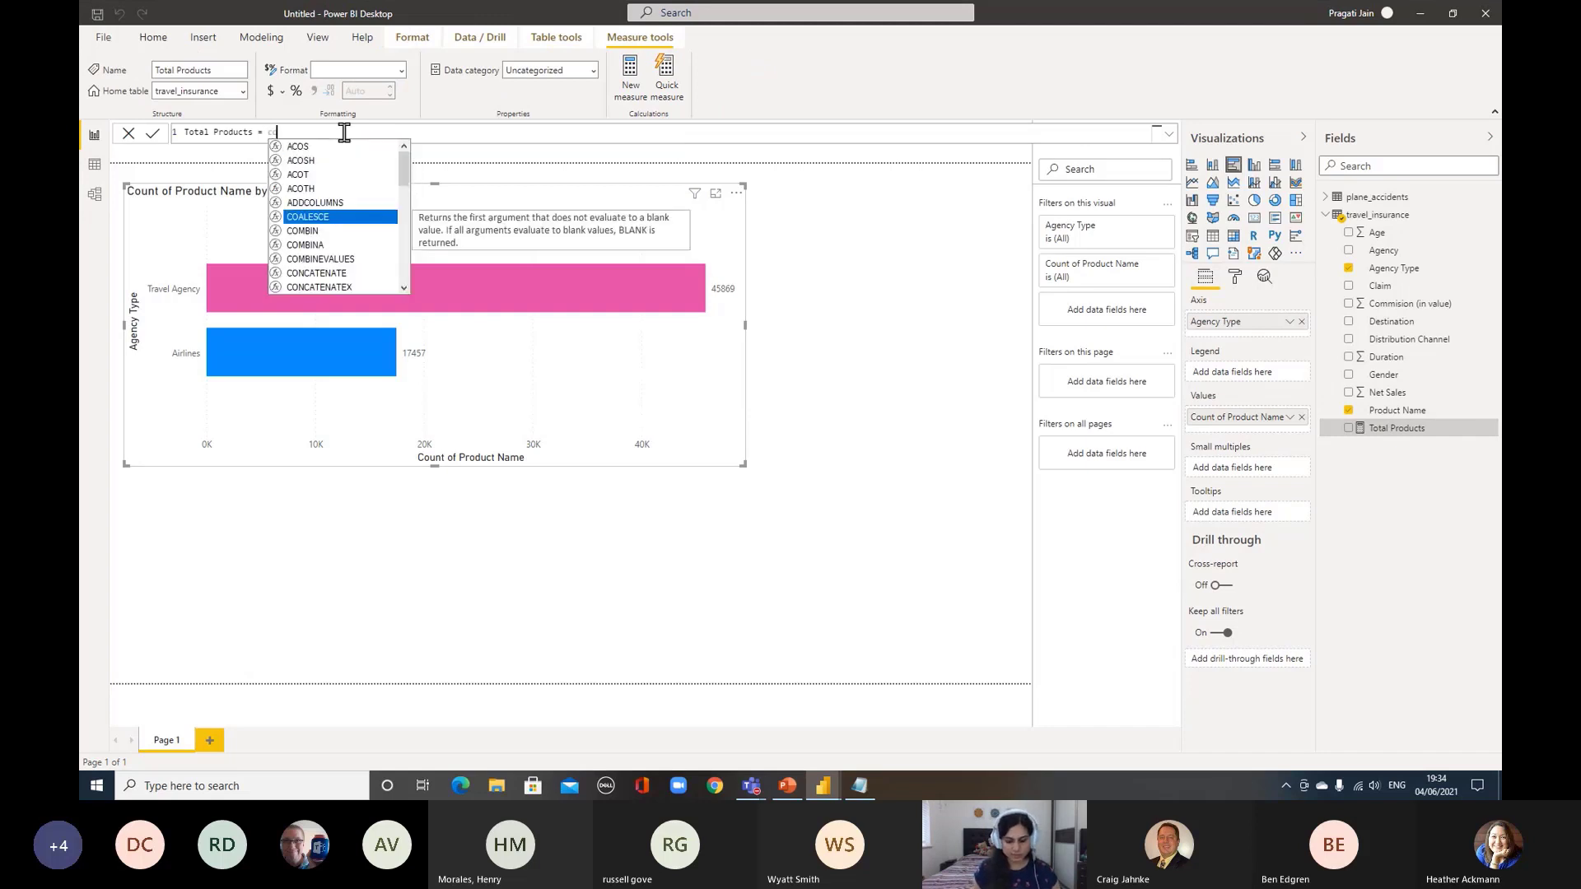
pyautogui.write('un')
pyautogui.press('Down')
pyautogui.press('Down')
pyautogui.press('Down')
pyautogui.press('Down')
pyautogui.press('Down')
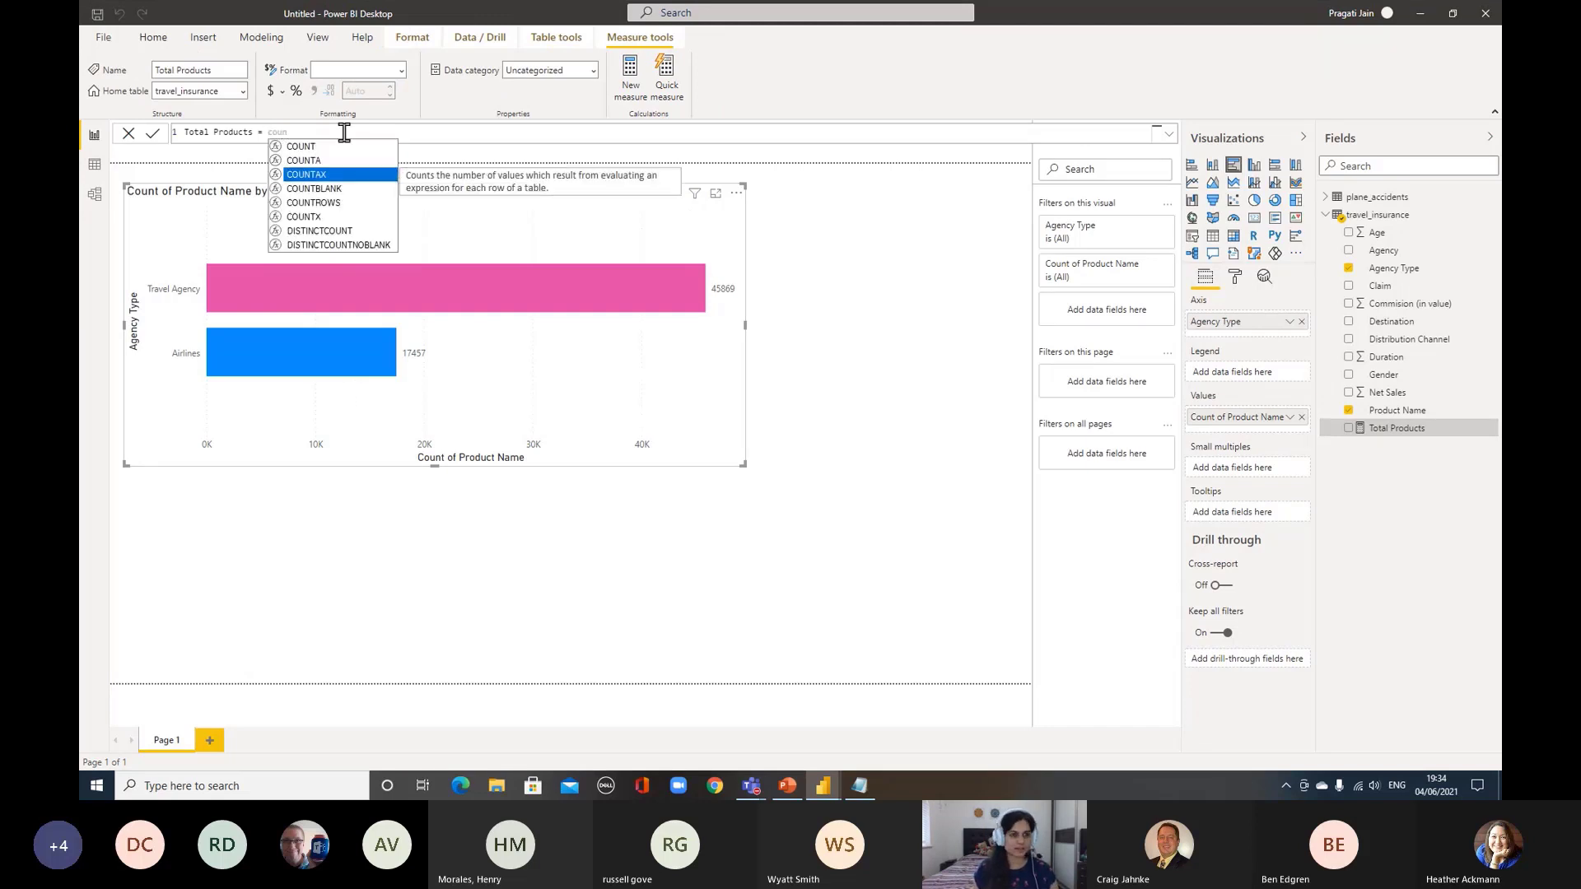
pyautogui.press('Up')
pyautogui.press('Up')
pyautogui.press('Up')
pyautogui.press('Up')
pyautogui.press('Up')
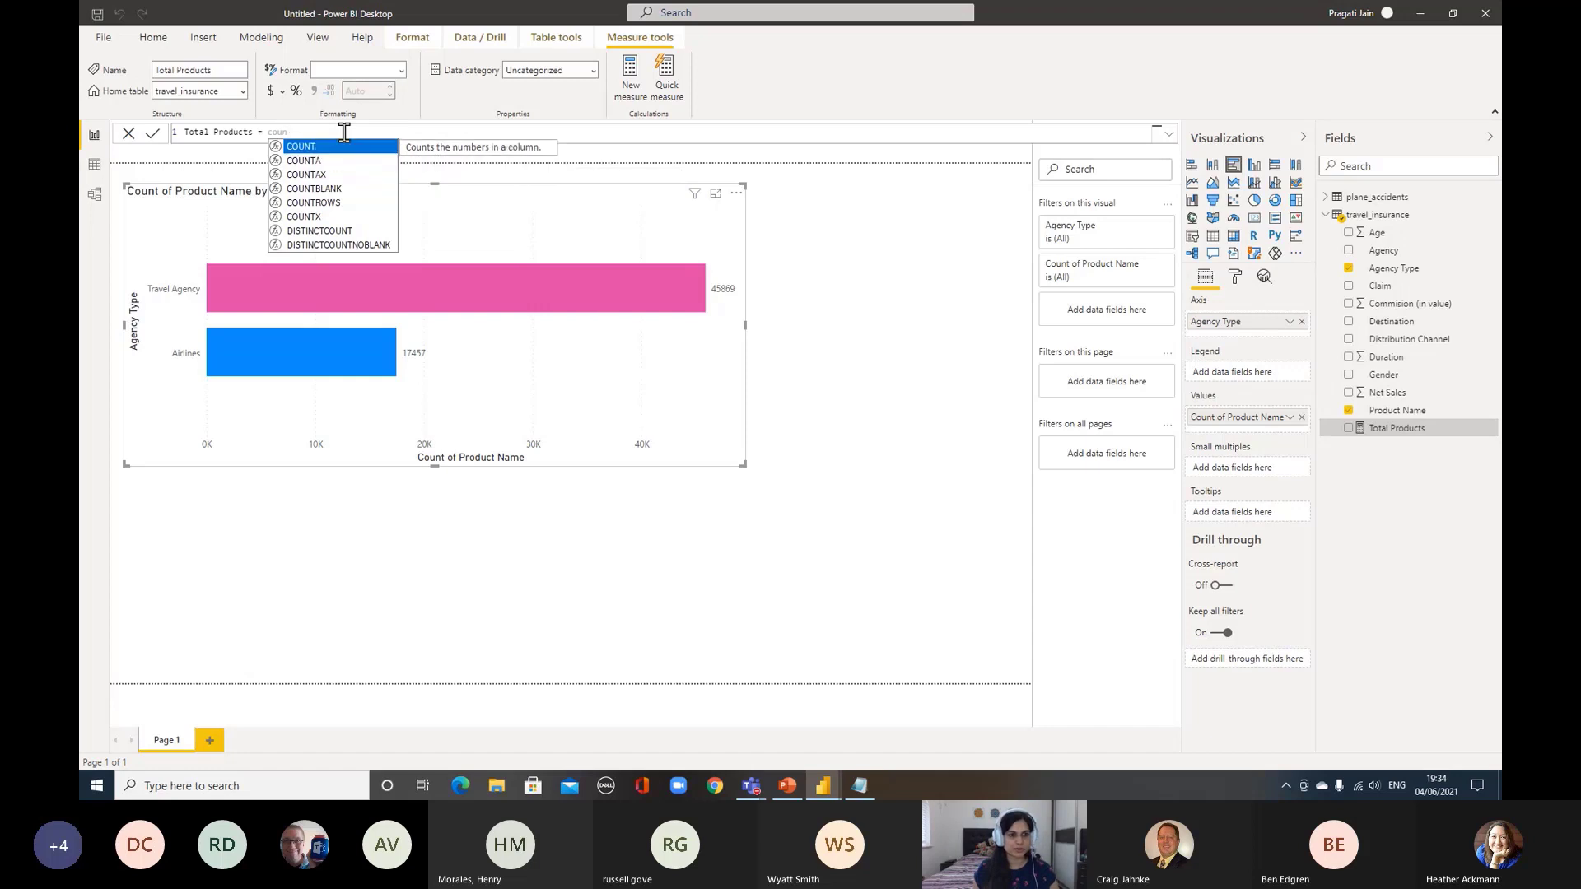
pyautogui.press('Tab')
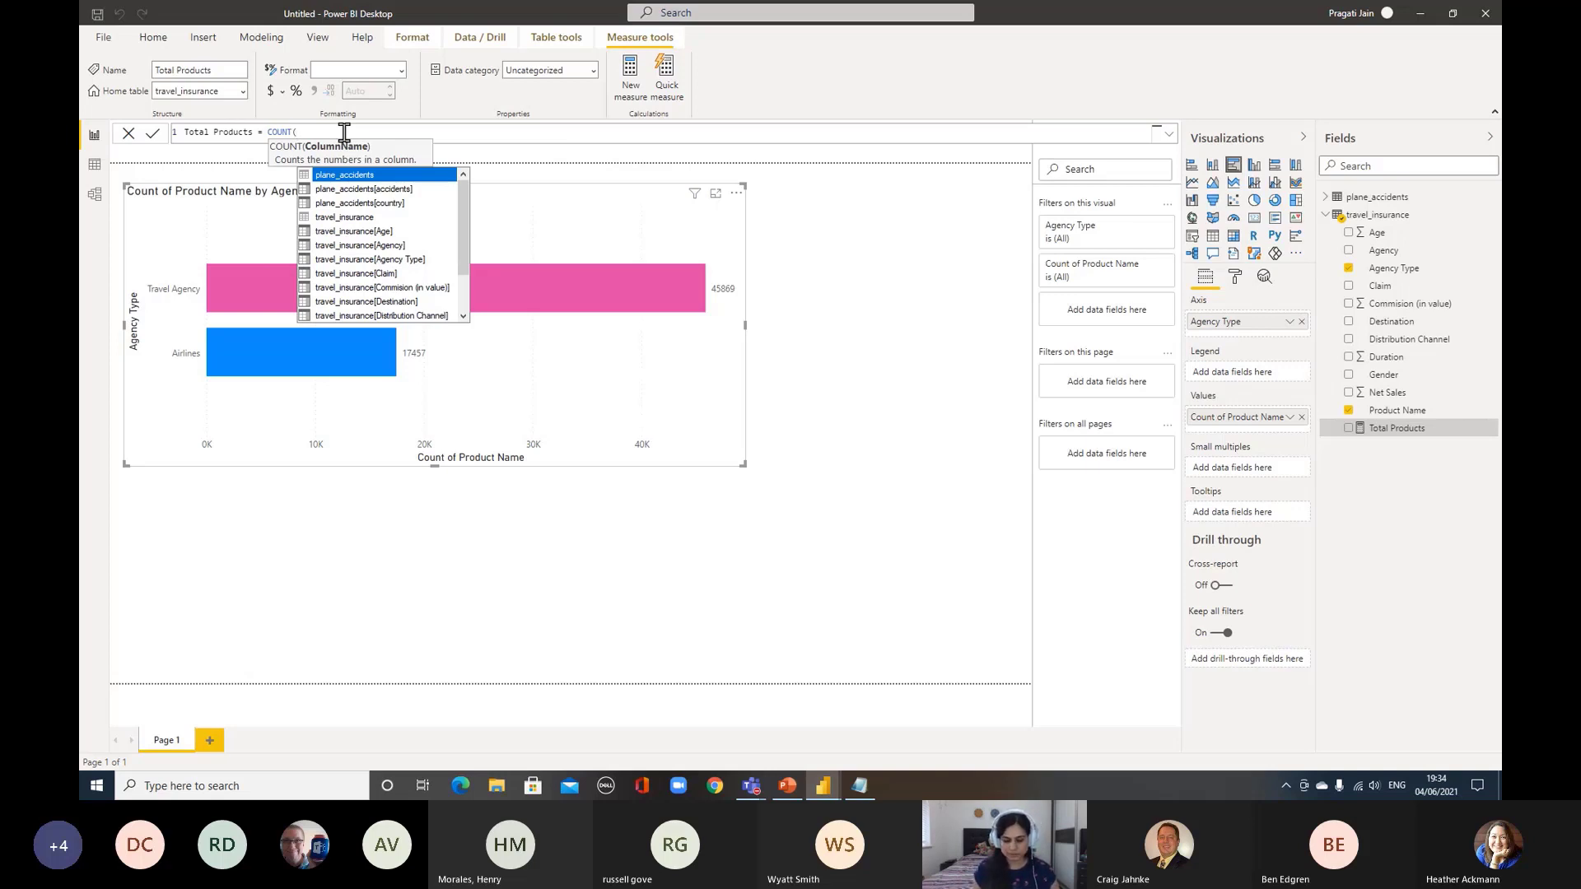
pyautogui.write('prod')
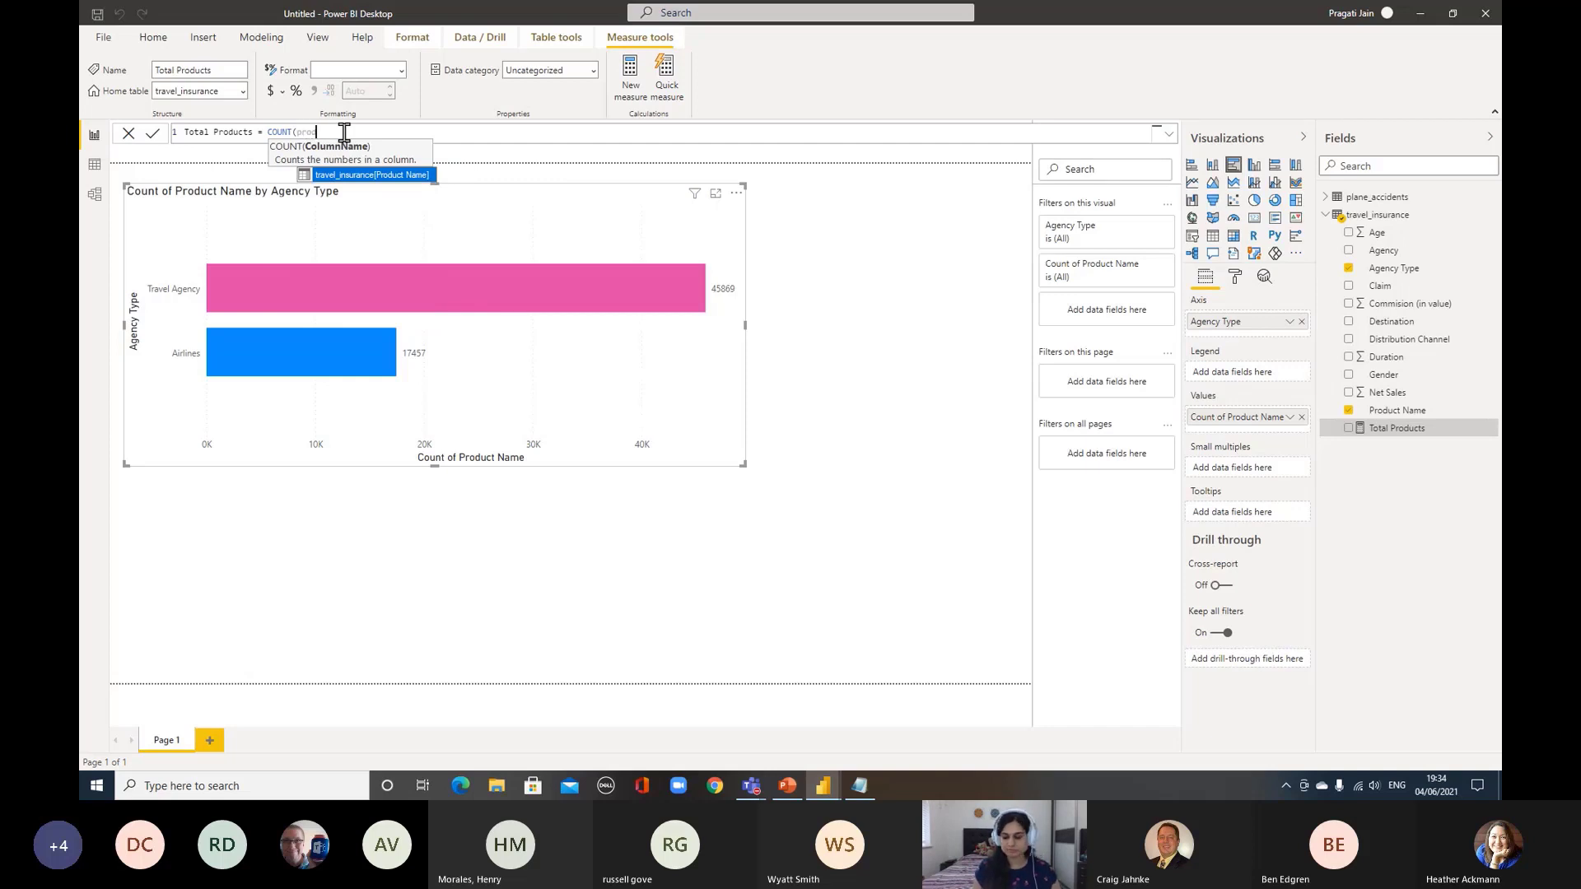
pyautogui.press('Tab')
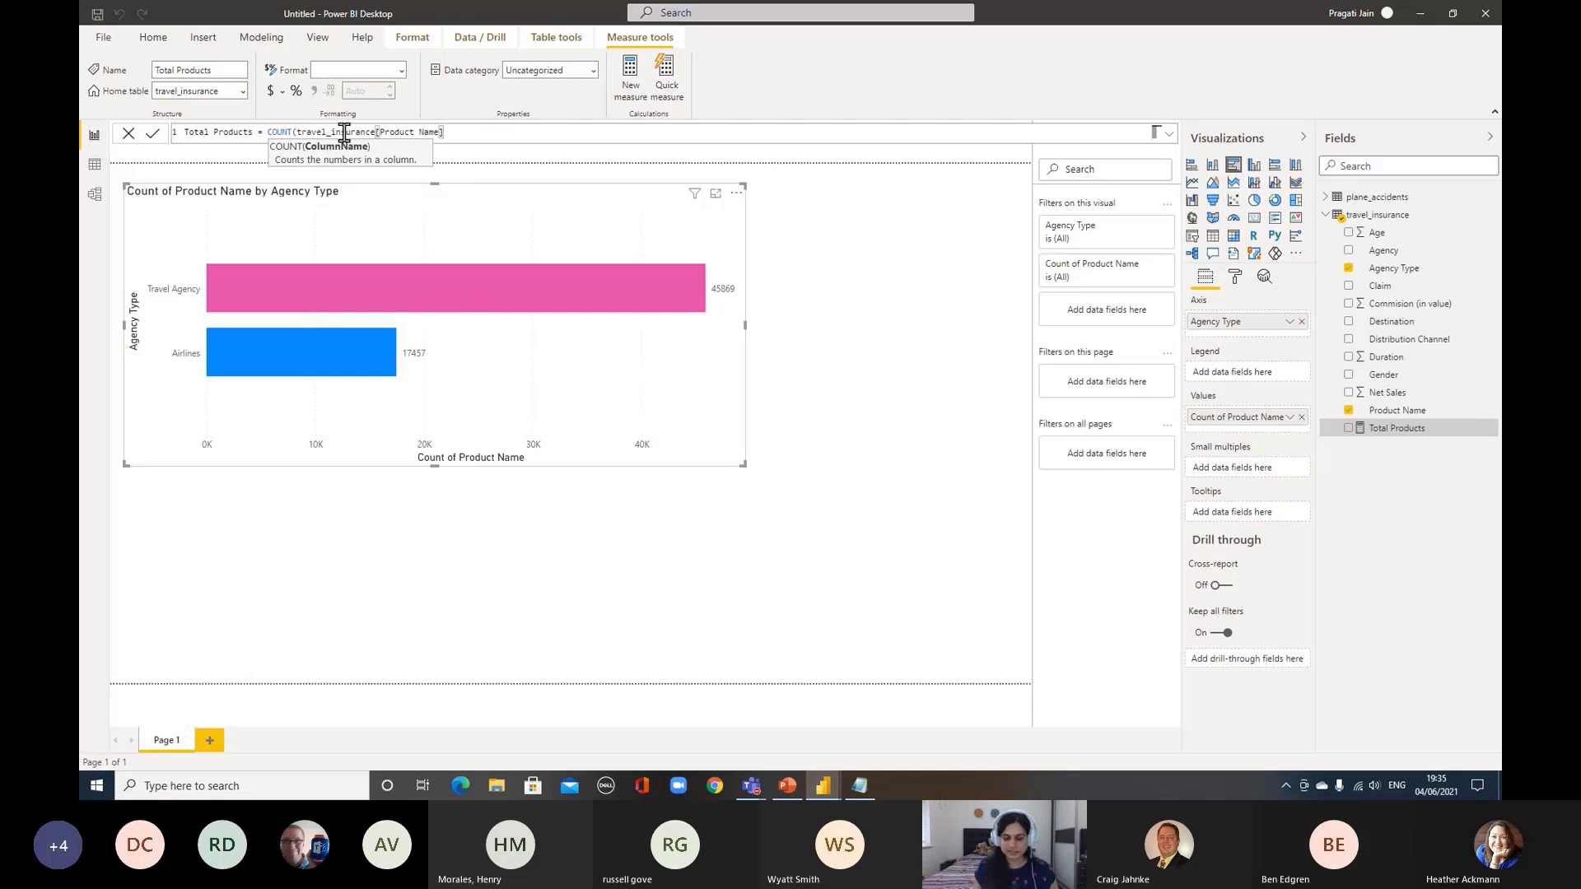
pyautogui.write(')')
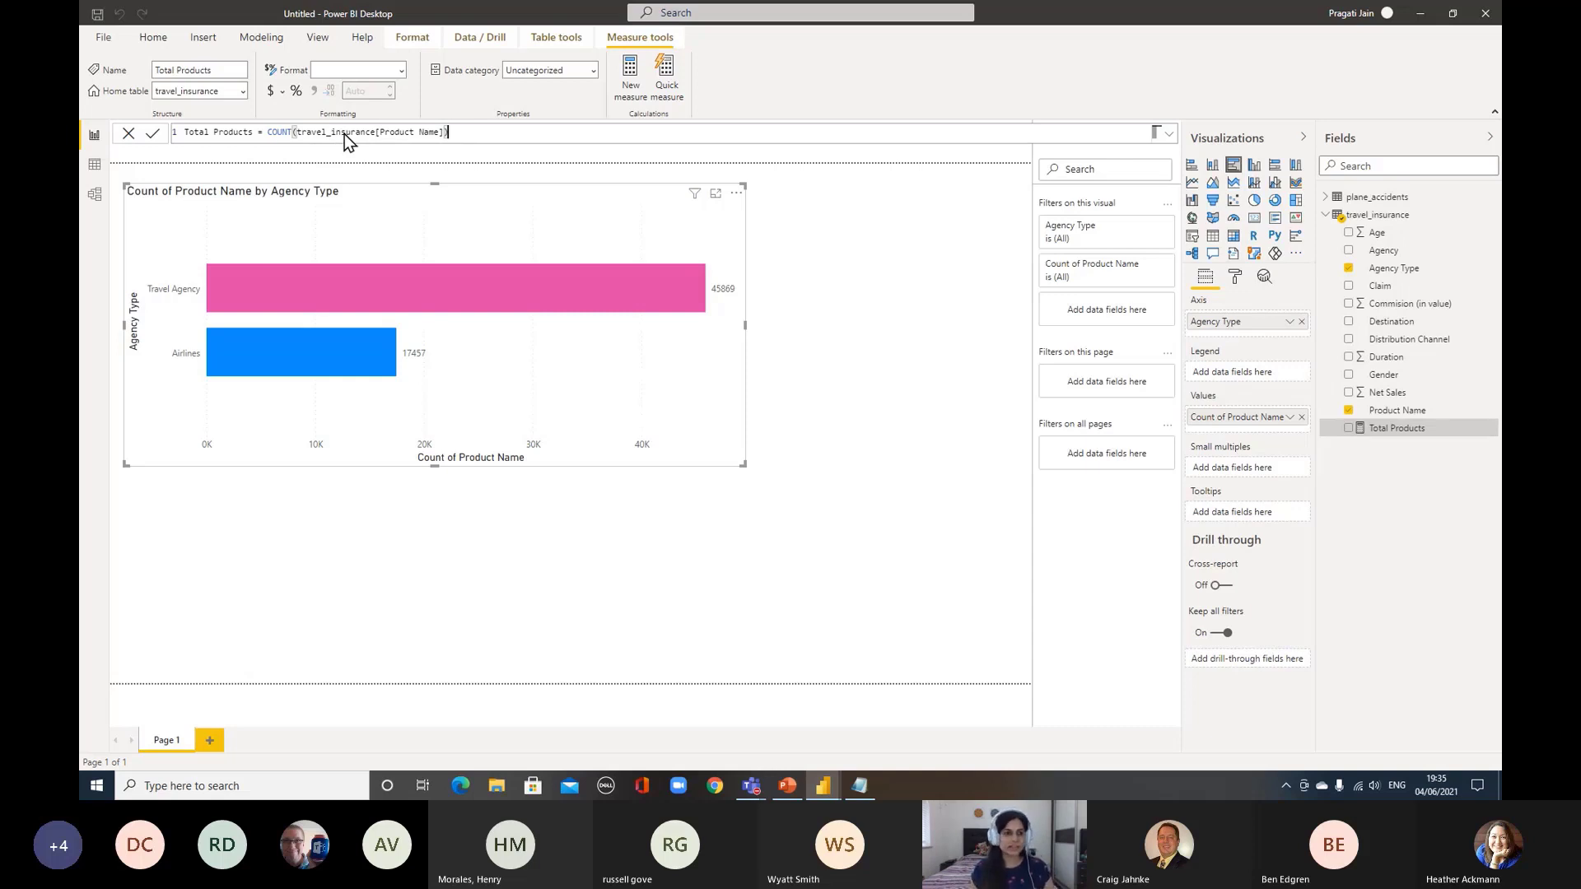
pyautogui.press('Return')
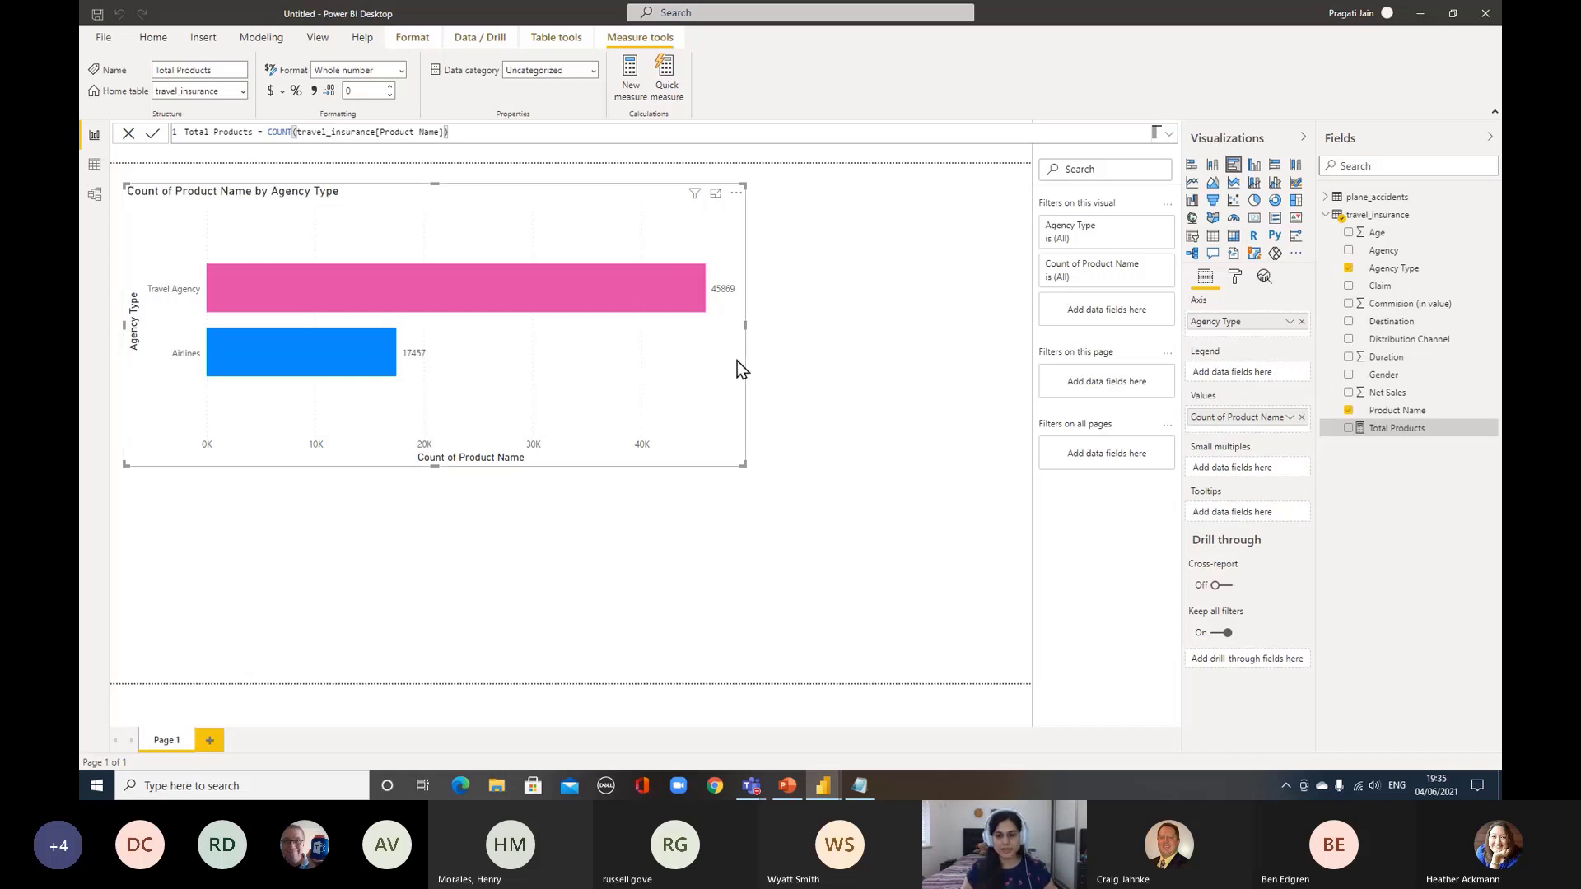
# Add Total Products to the bar chart's values, collapse the filters pane, and format the measure with a thousands separator
pyautogui.moveTo(1408, 441); pyautogui.dragTo(1257, 438)
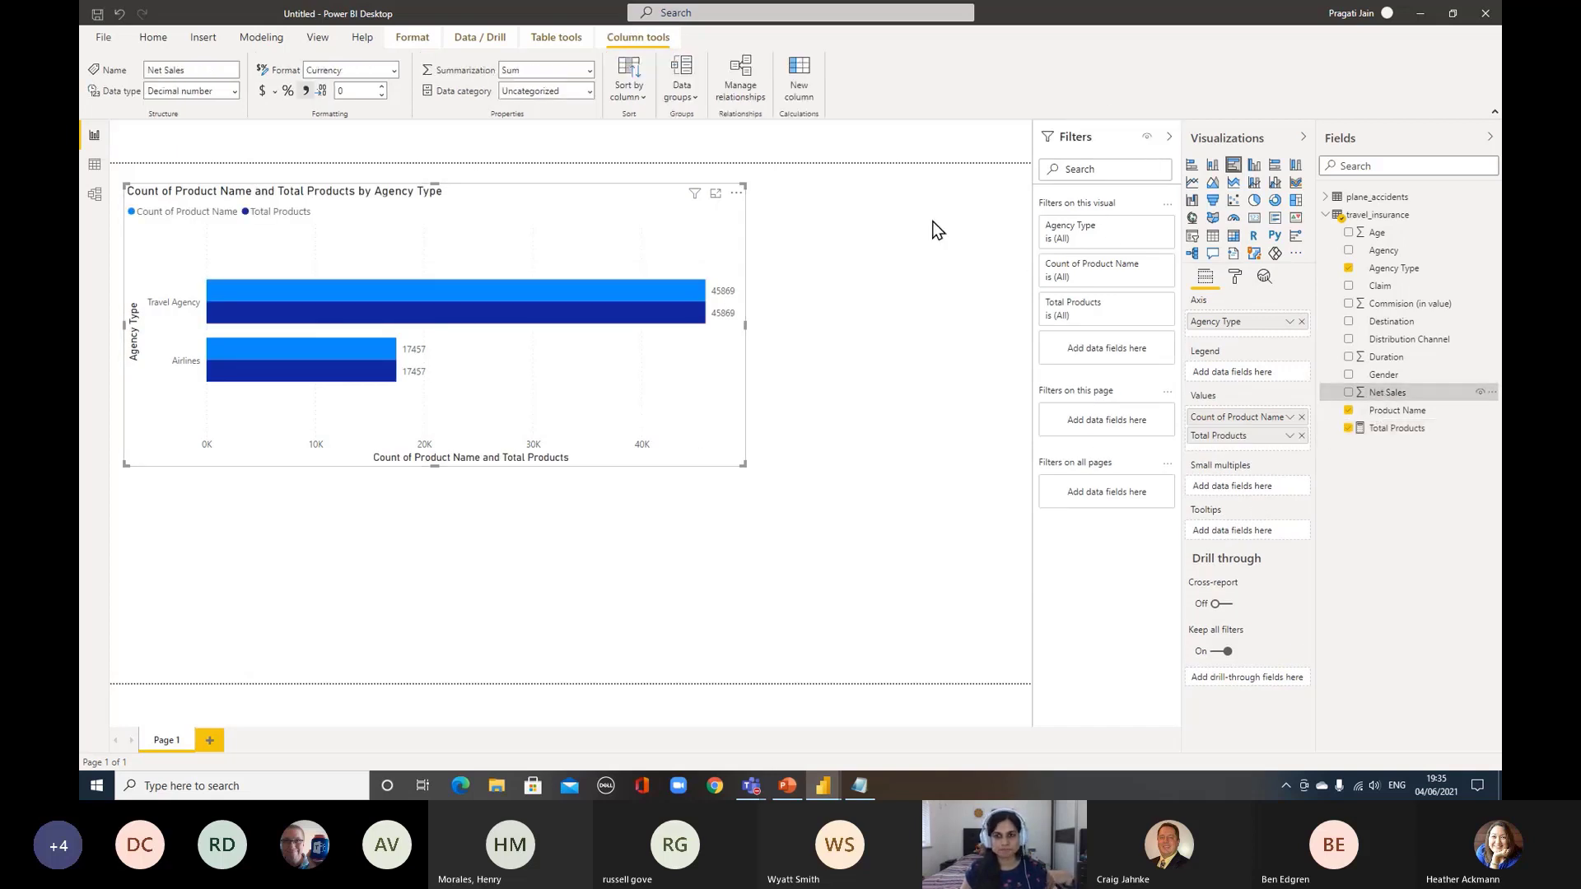
pyautogui.click(1168, 136)
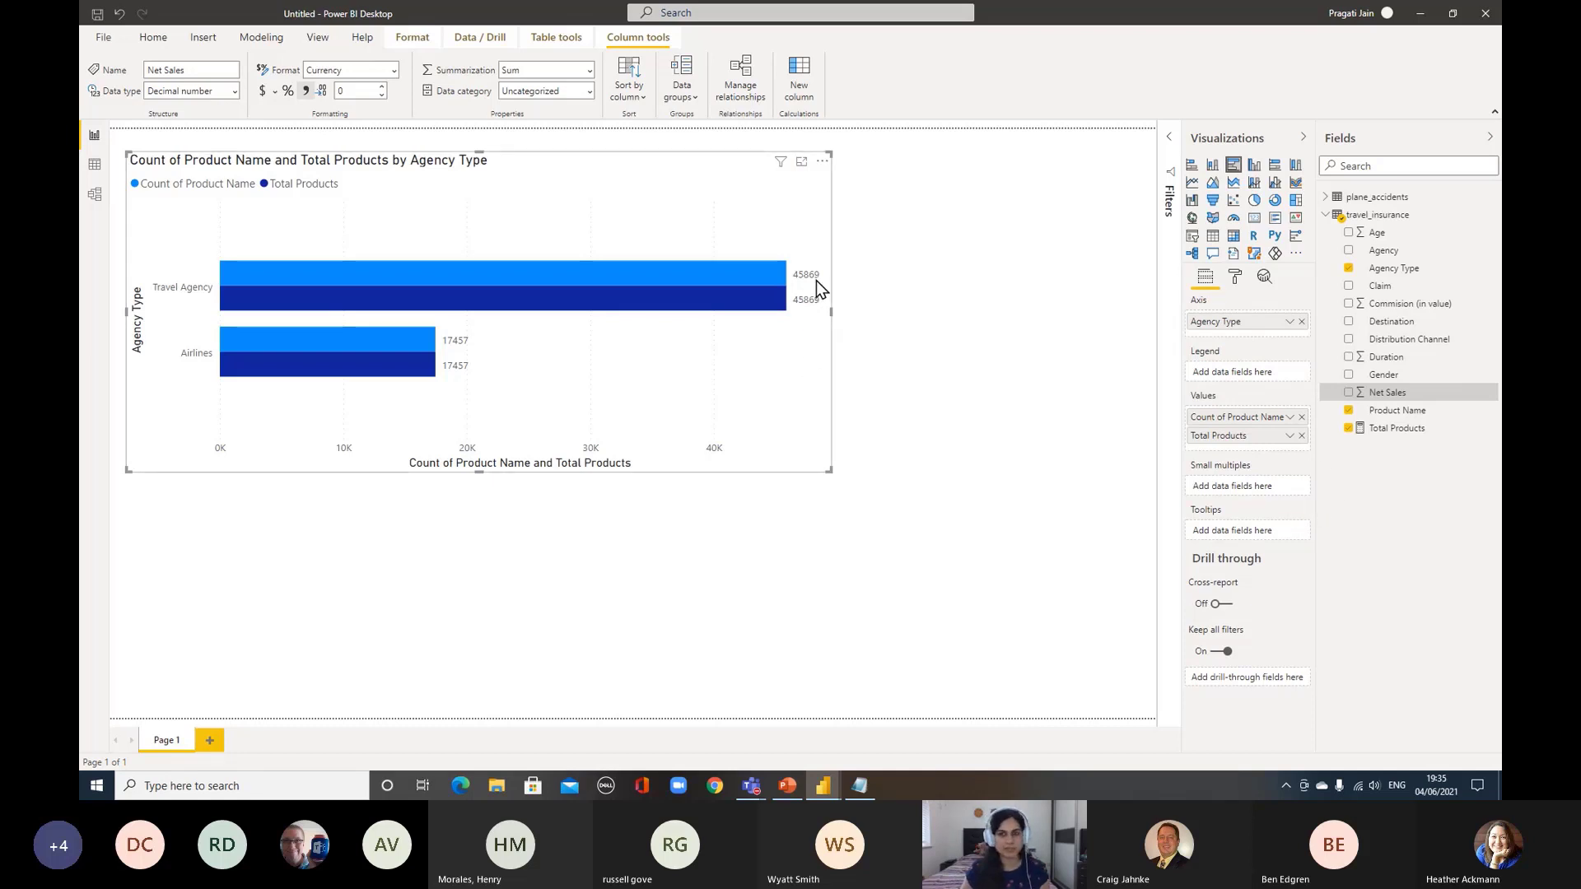
pyautogui.click(1392, 430)
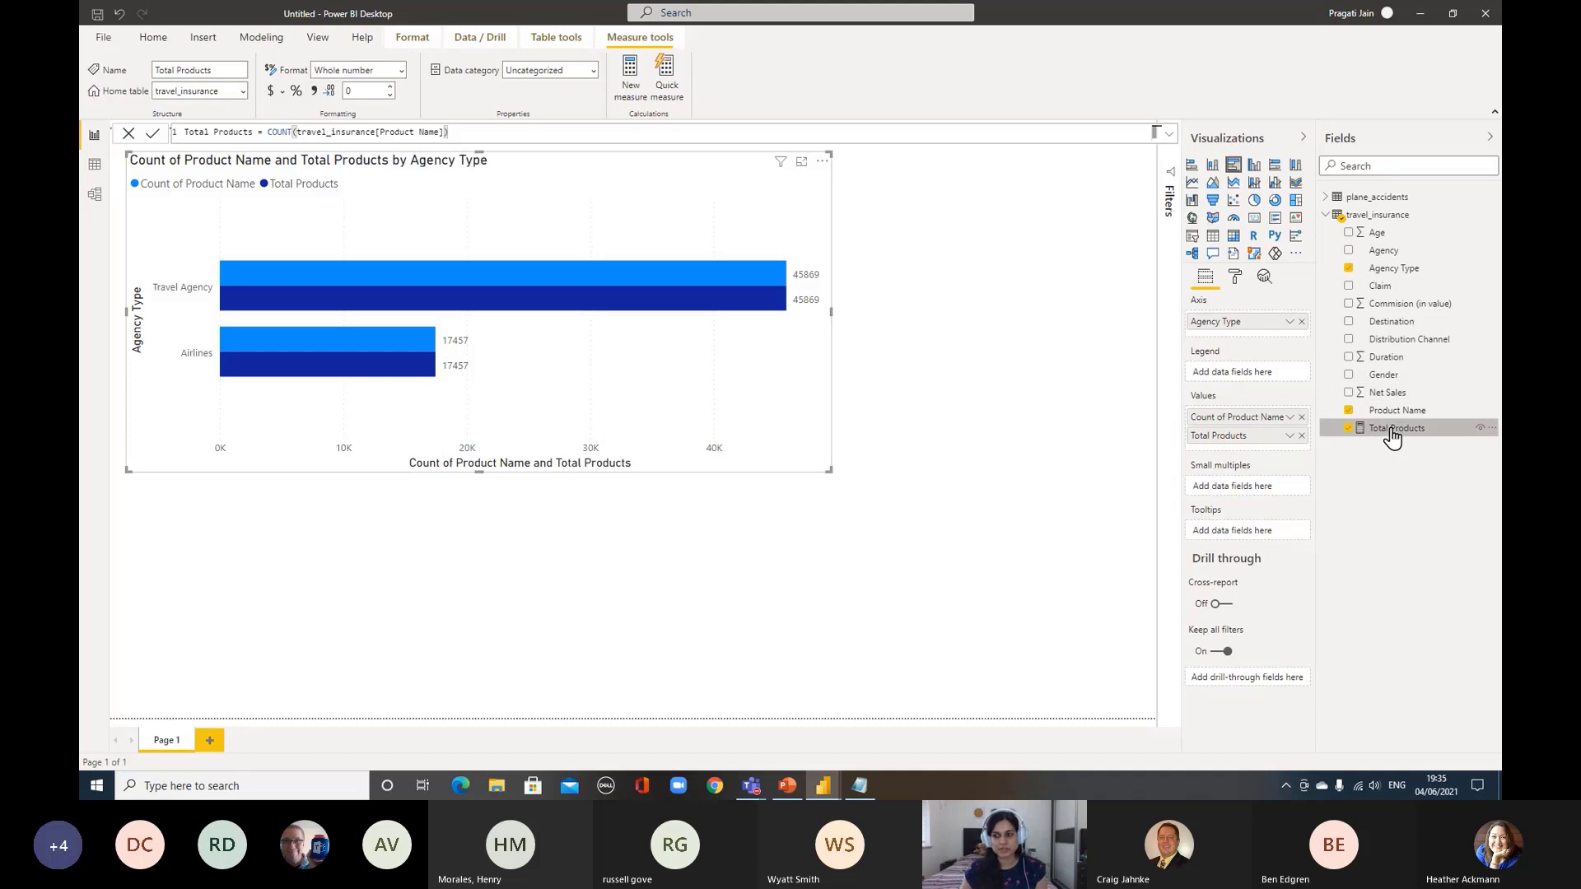
pyautogui.click(313, 94)
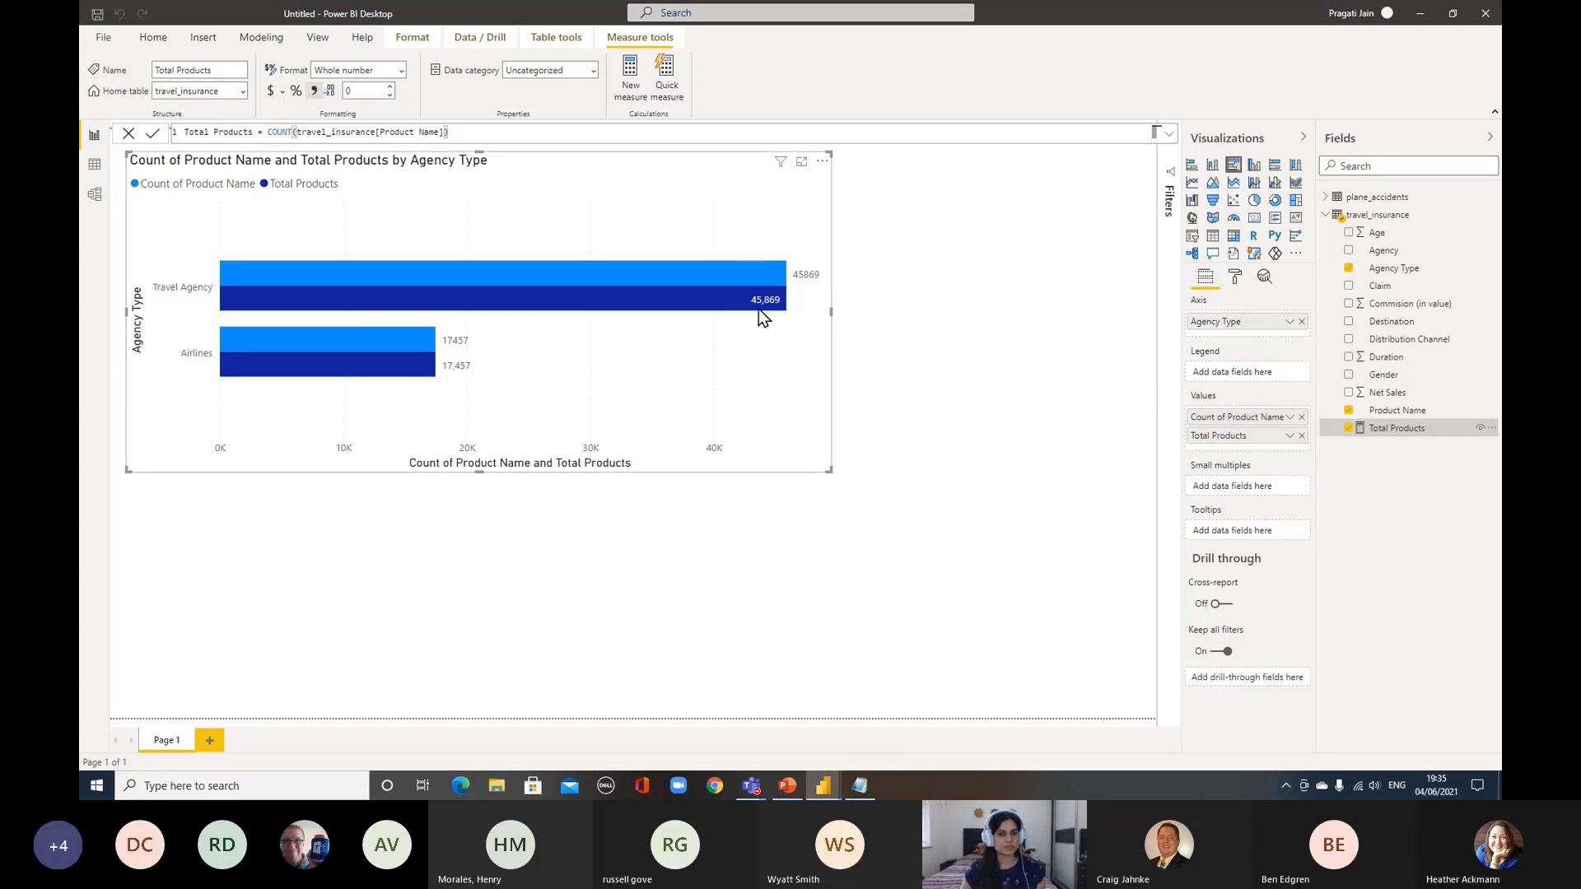
pyautogui.moveTo(758, 308)
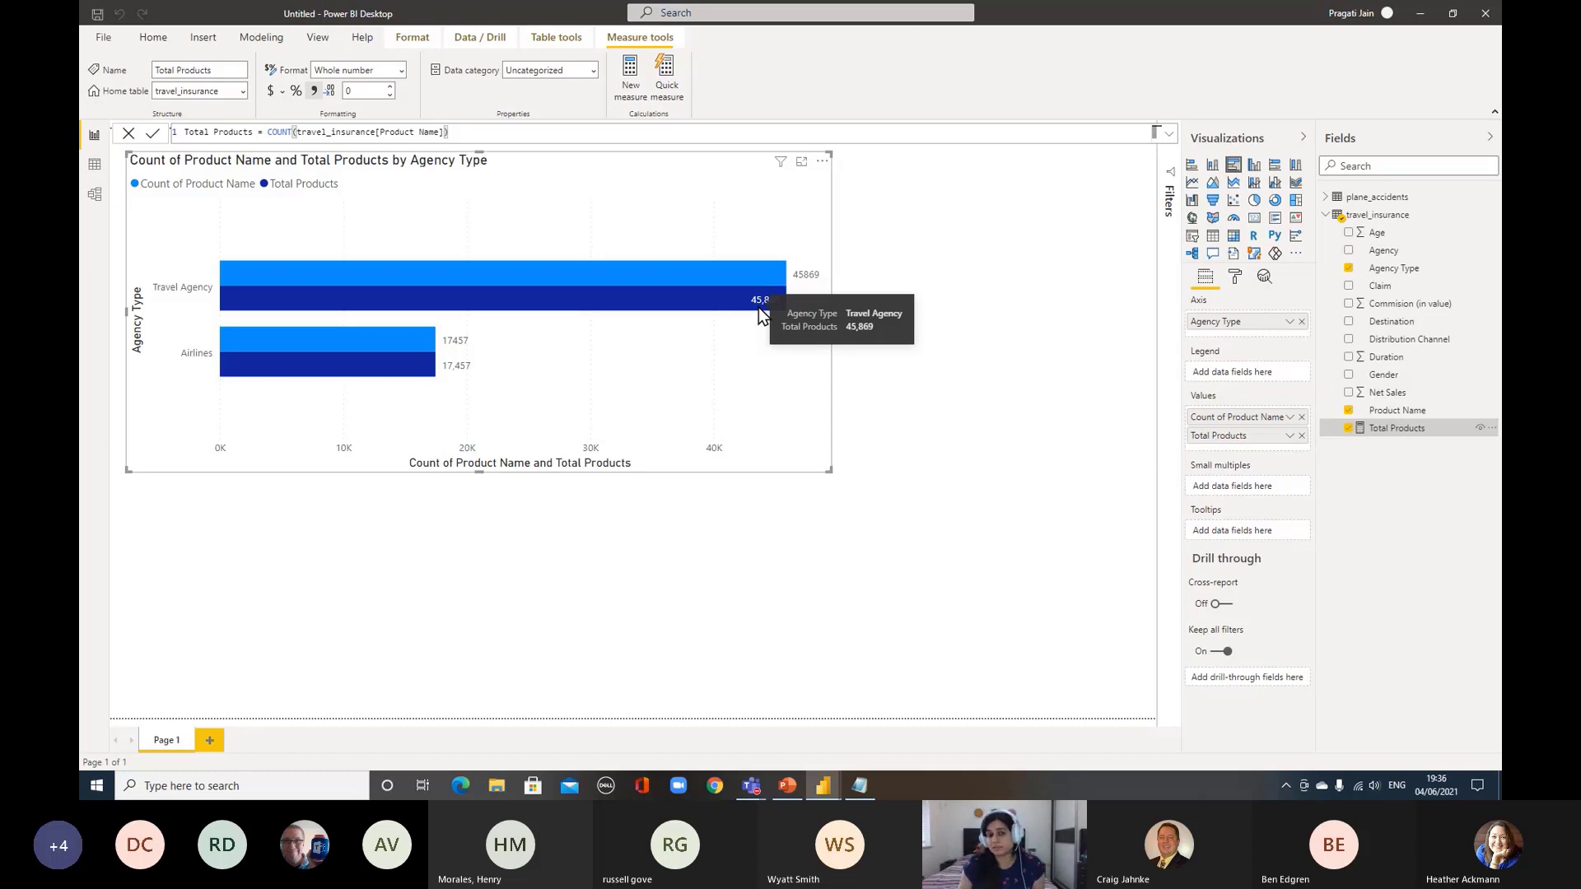
# Remove Count of Product Name from the bar chart's values and reduce the chart's height and width
pyautogui.click(1302, 418)
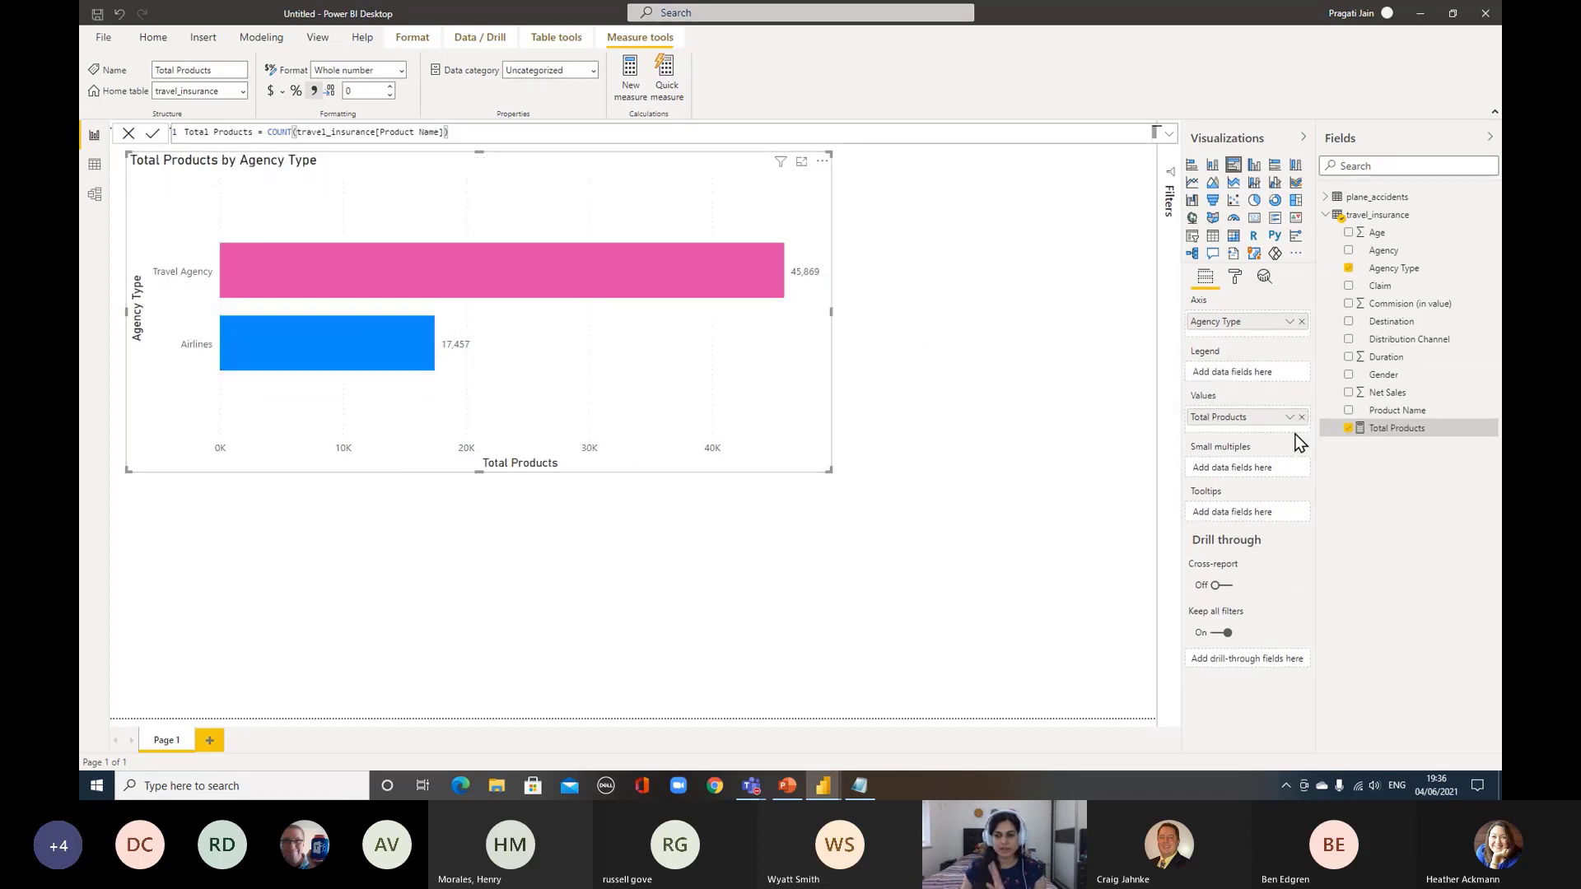
pyautogui.moveTo(479, 471); pyautogui.dragTo(479, 385)
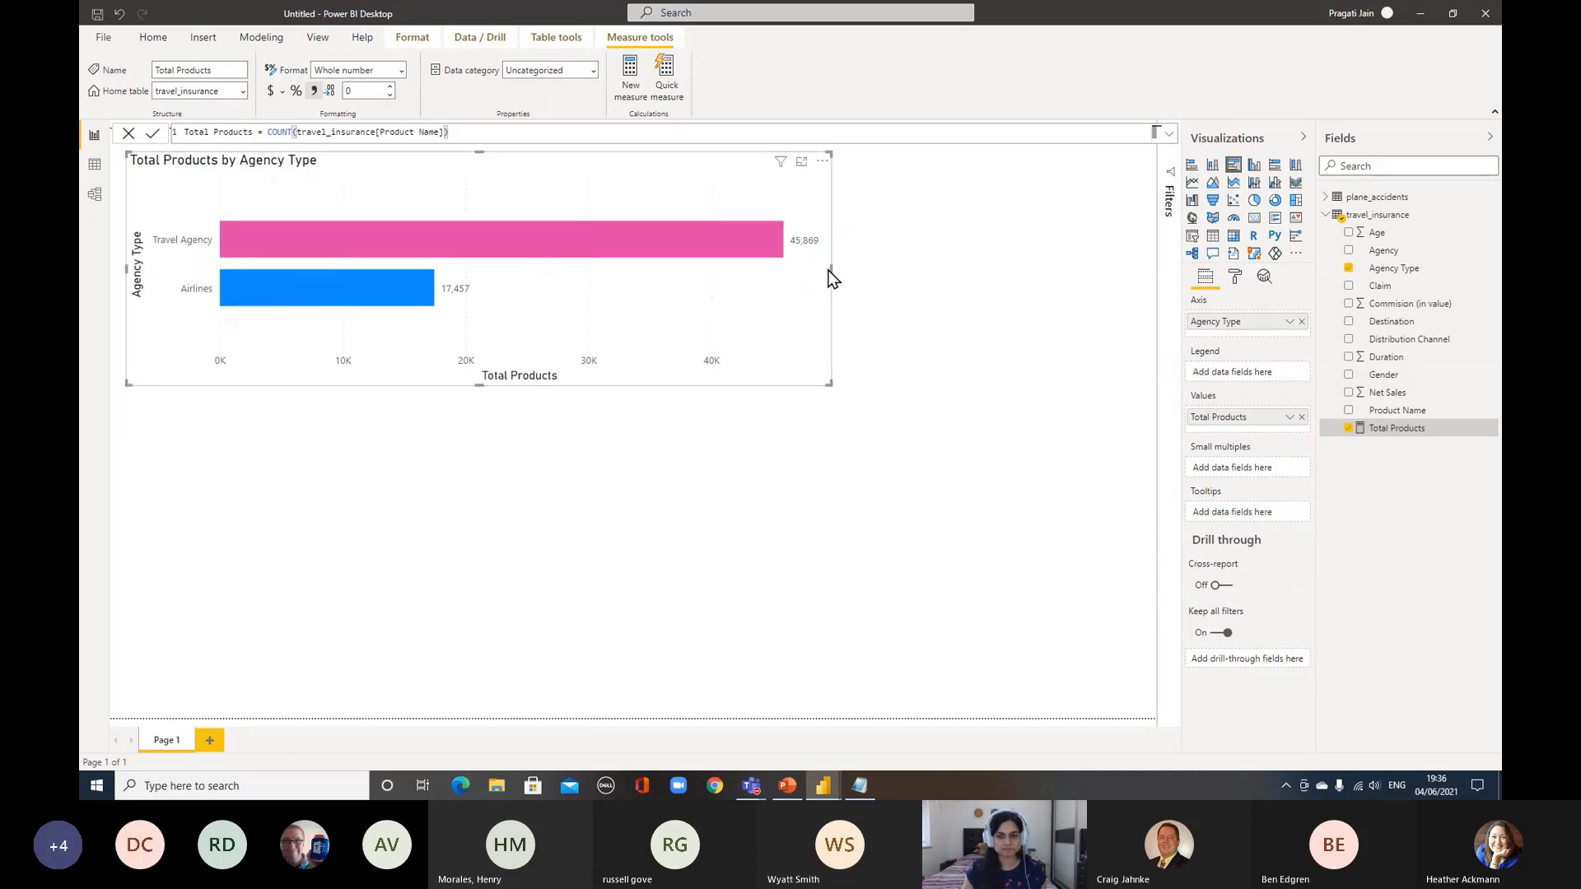
pyautogui.moveTo(830, 272); pyautogui.dragTo(515, 265)
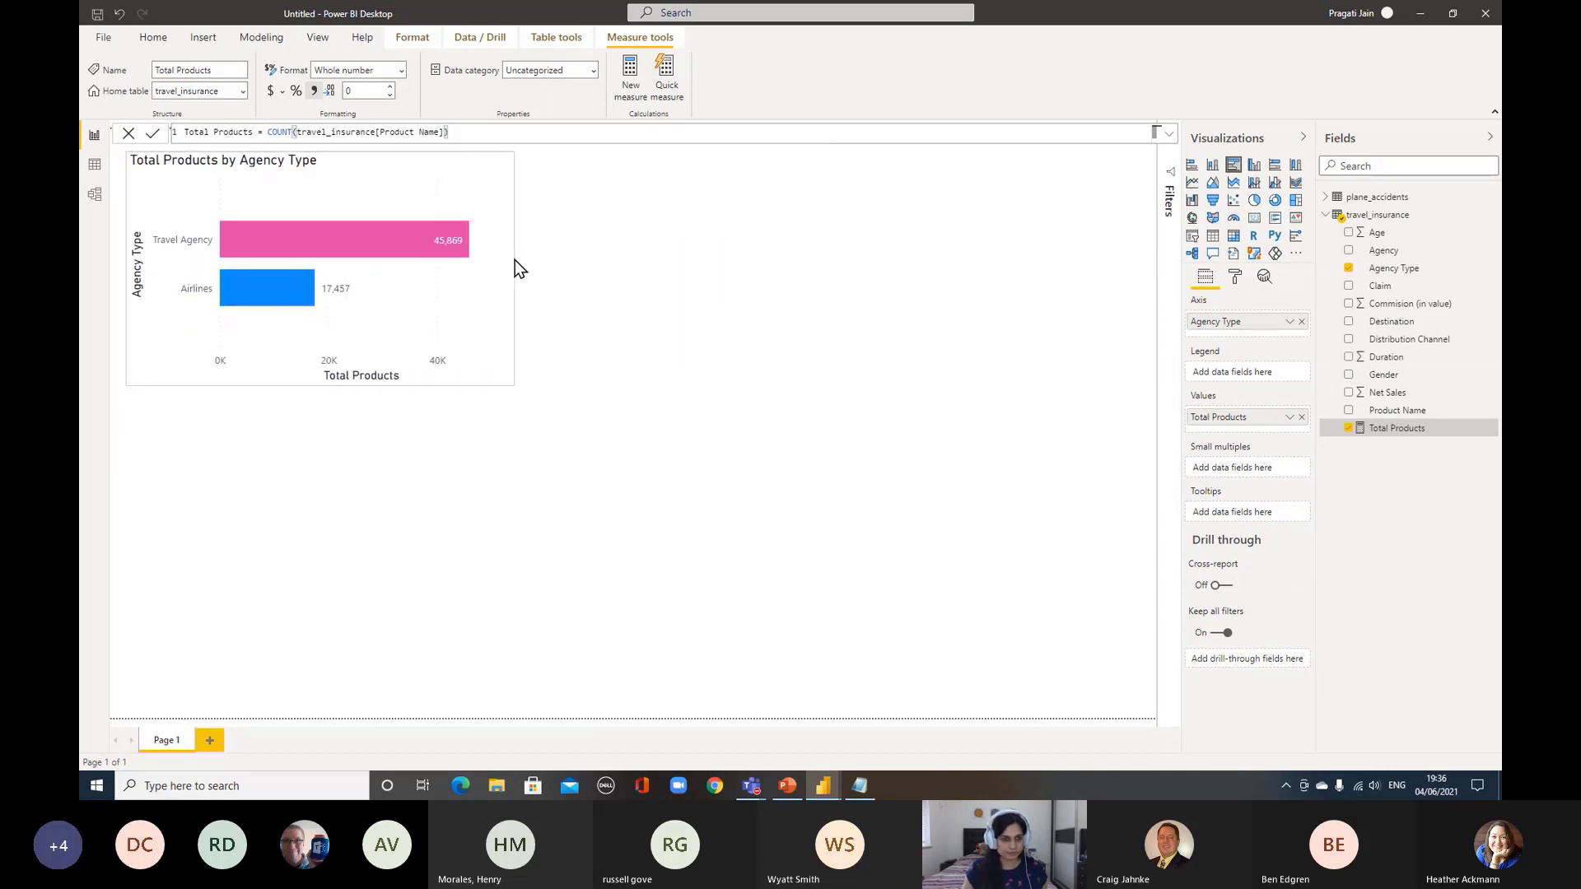
pyautogui.click(646, 369)
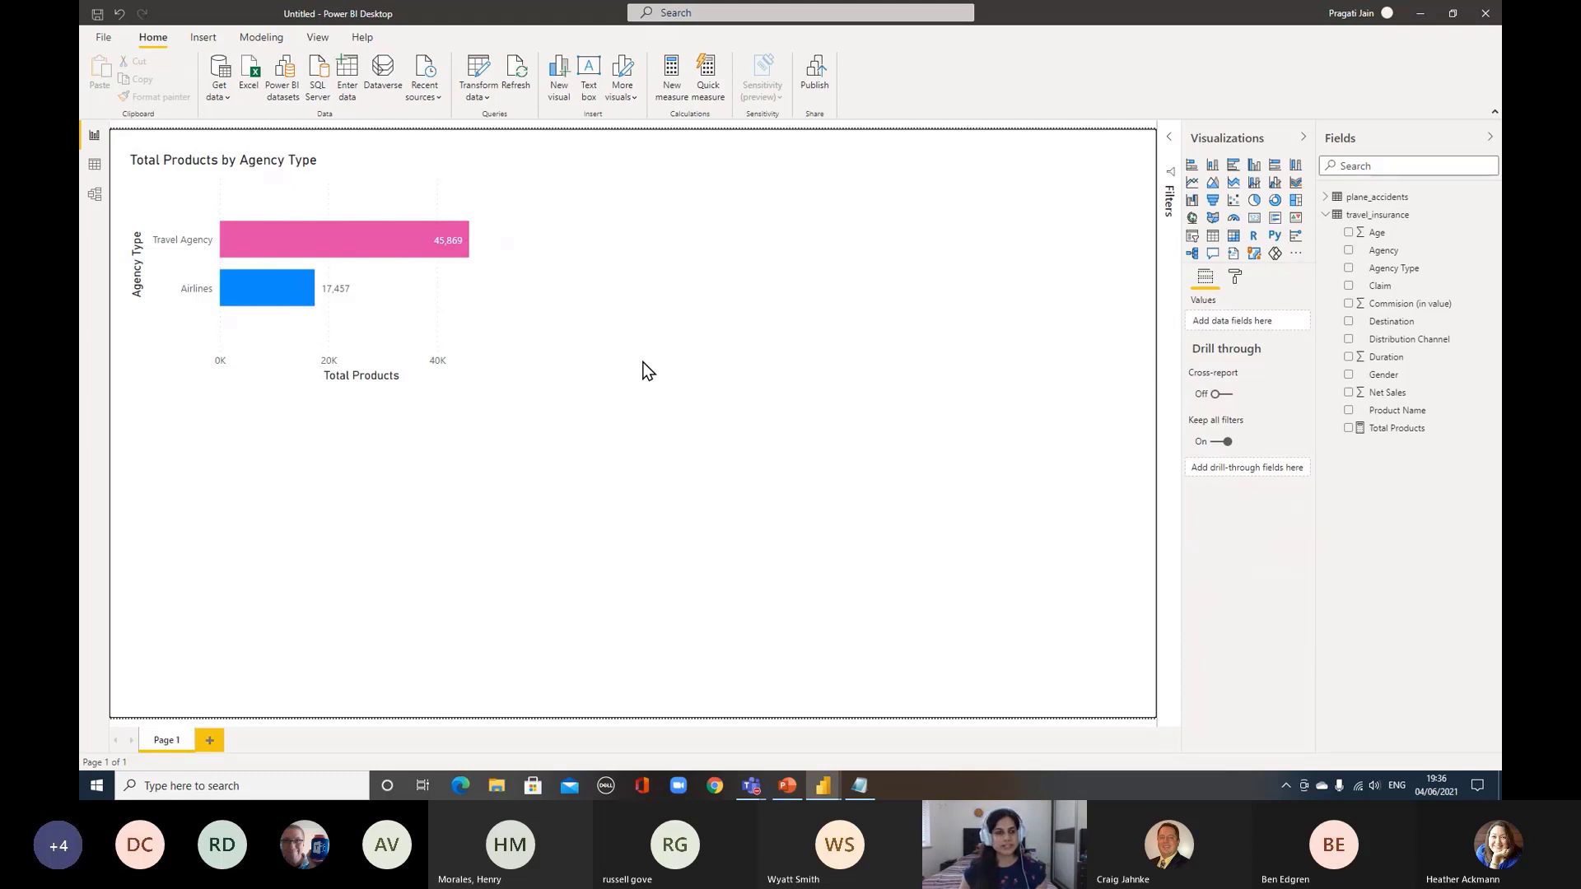
# Check the travel_insurance data, then add a clustered column chart of Commision (in value) by Agency Type beside the bar chart
pyautogui.click(94, 164)
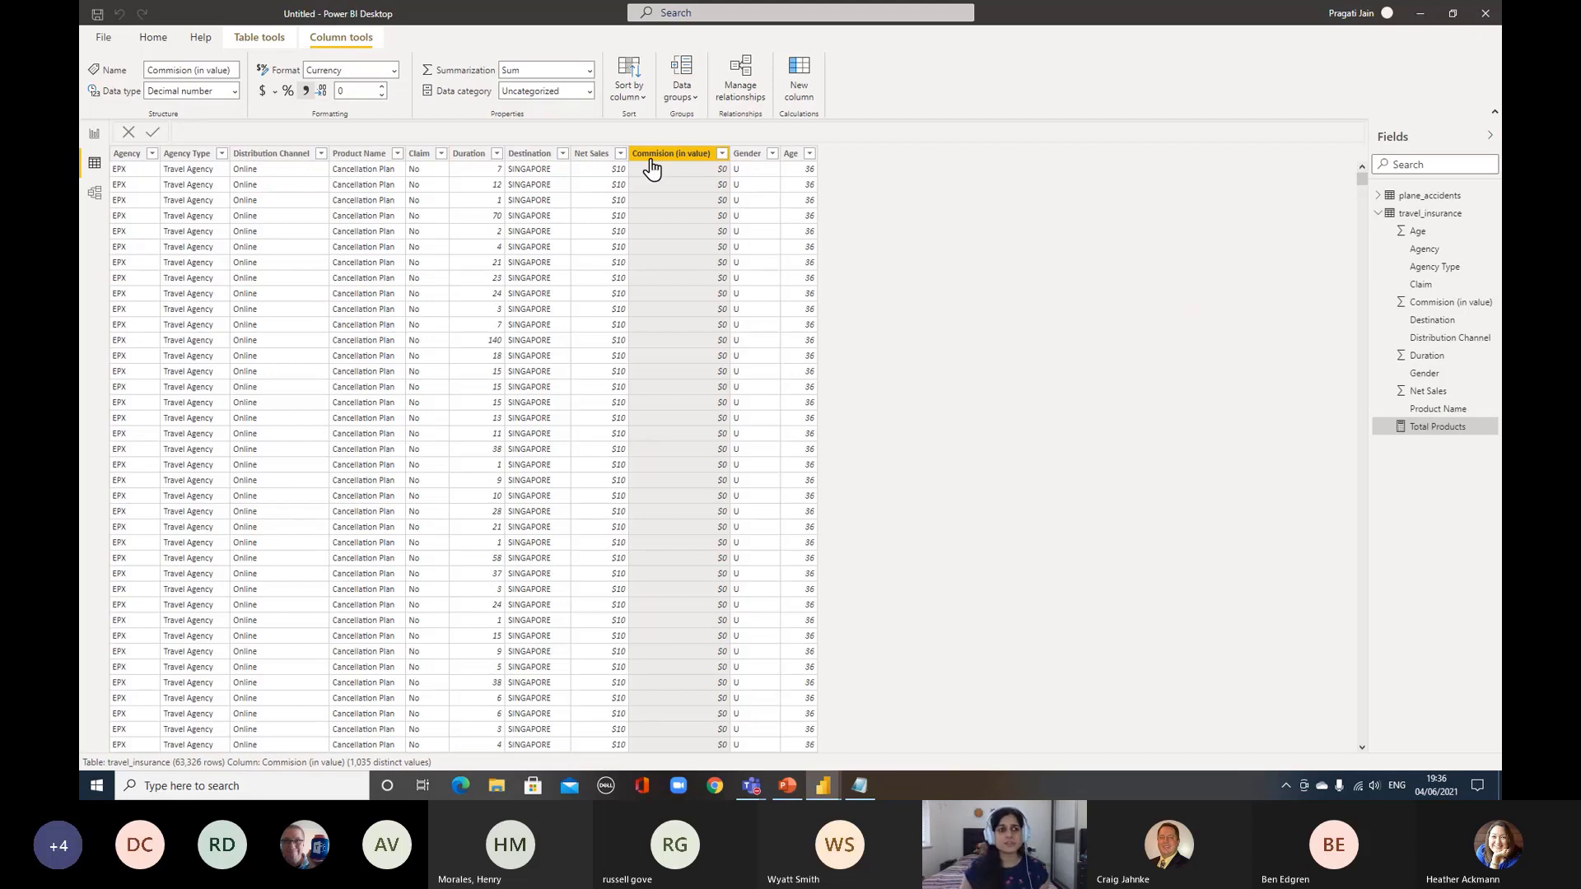
pyautogui.click(94, 134)
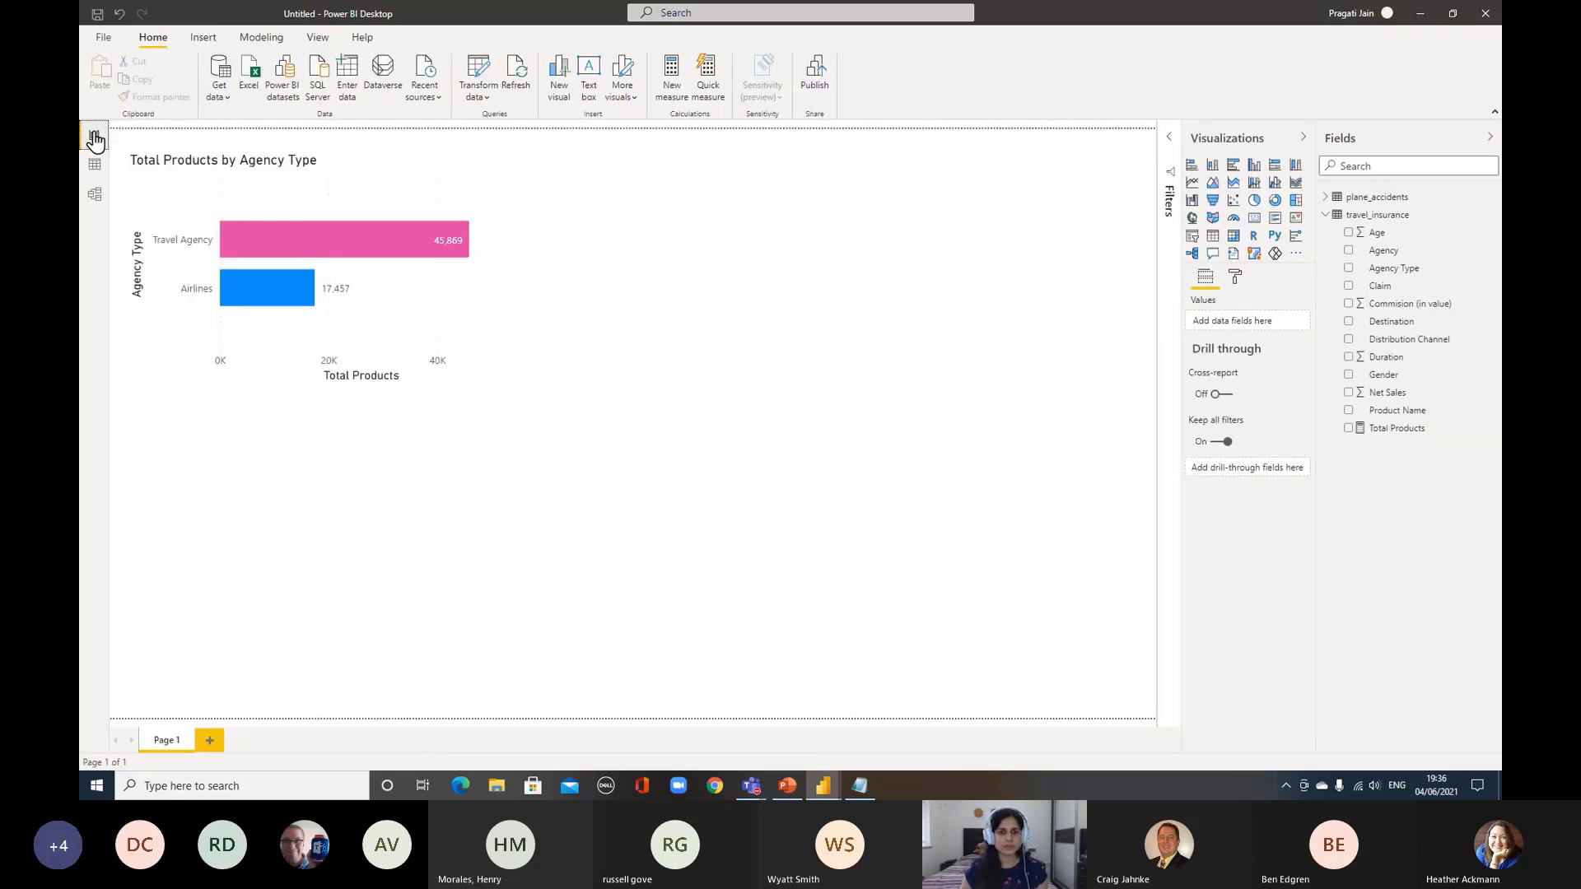
pyautogui.click(778, 272)
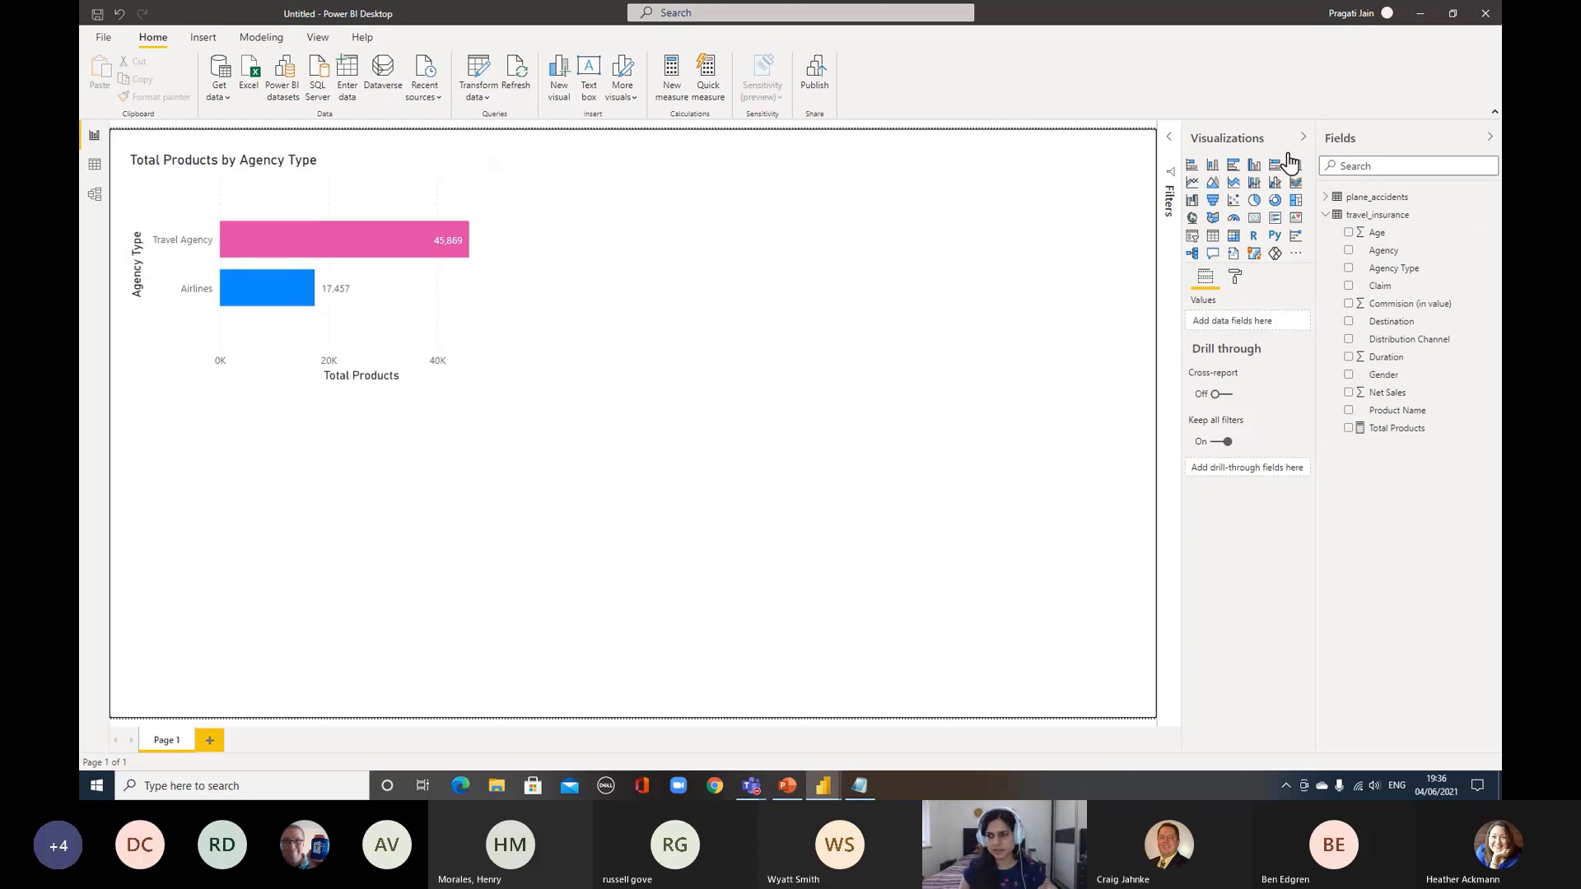
pyautogui.click(1253, 171)
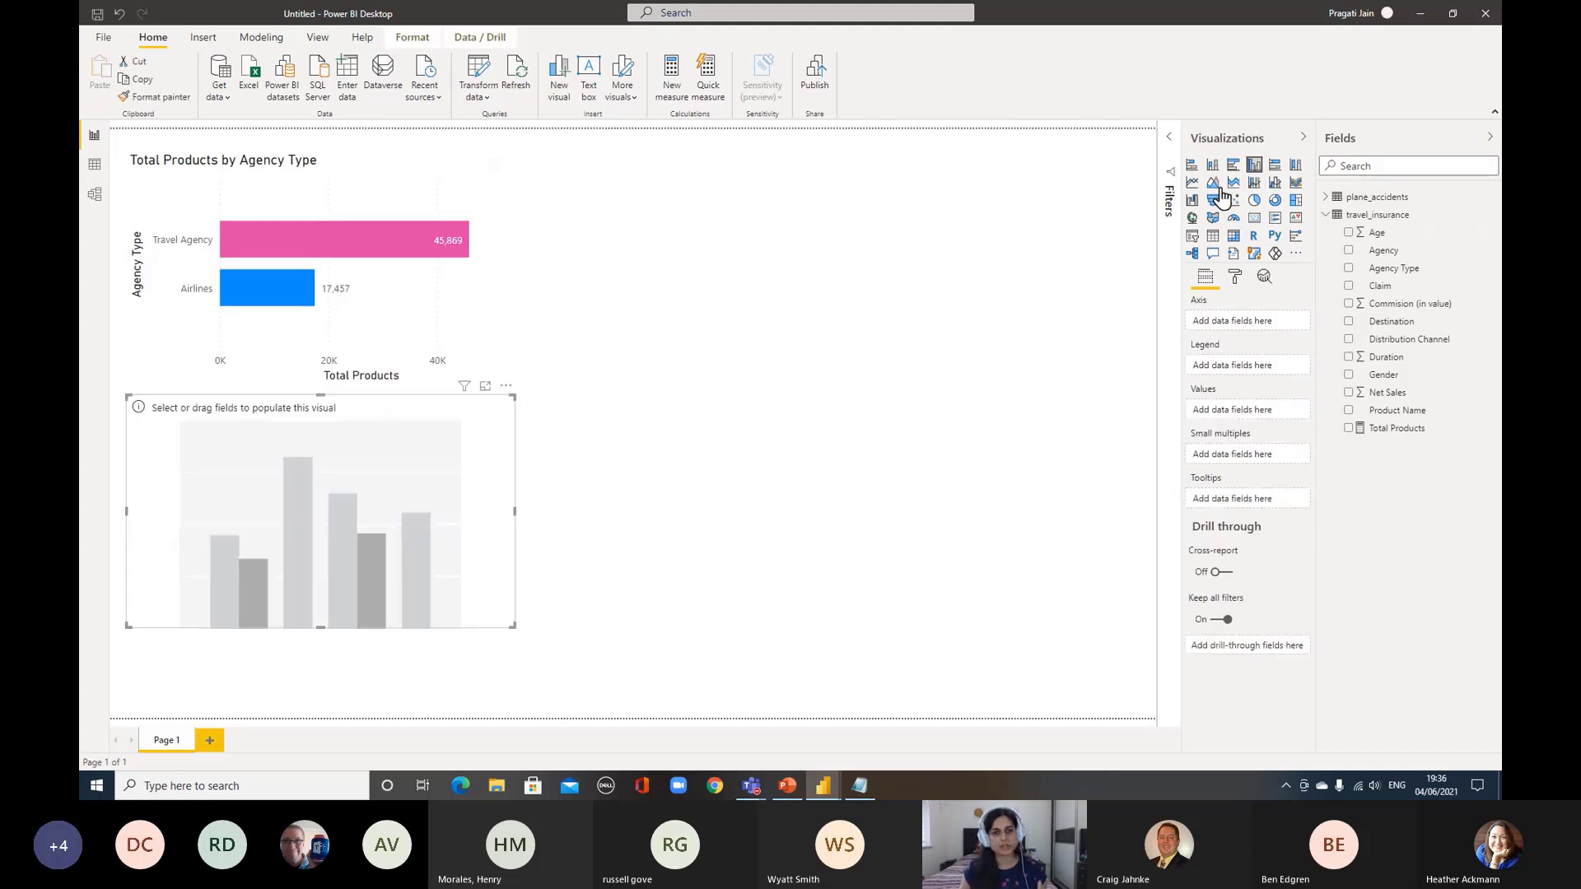
pyautogui.moveTo(272, 413); pyautogui.dragTo(779, 170)
pyautogui.moveTo(1409, 269); pyautogui.dragTo(1266, 329)
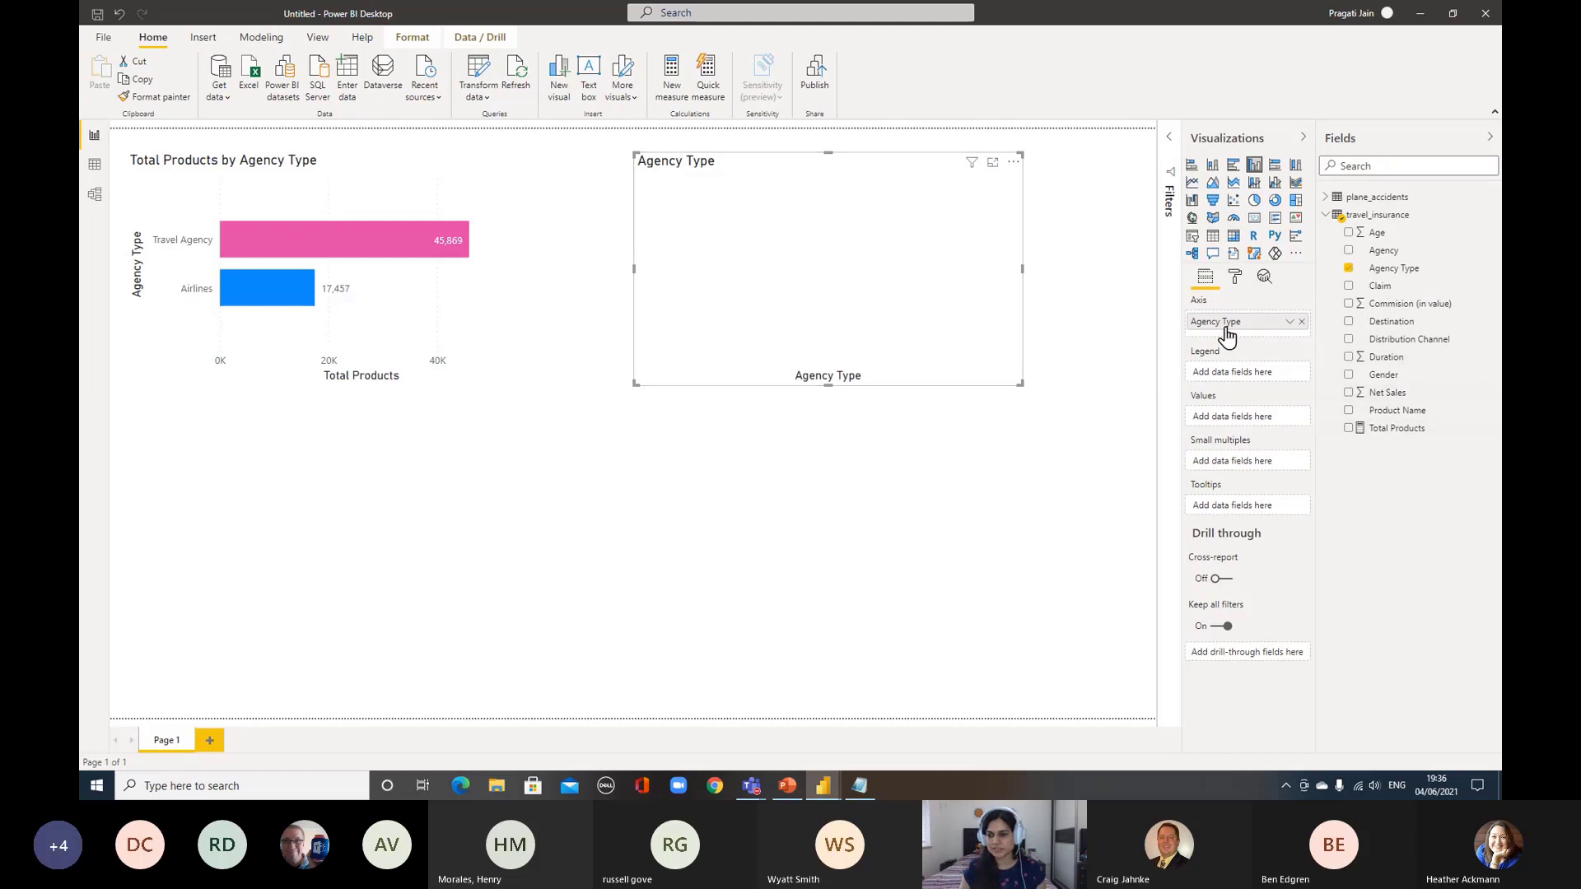
pyautogui.moveTo(1418, 309); pyautogui.dragTo(1266, 420)
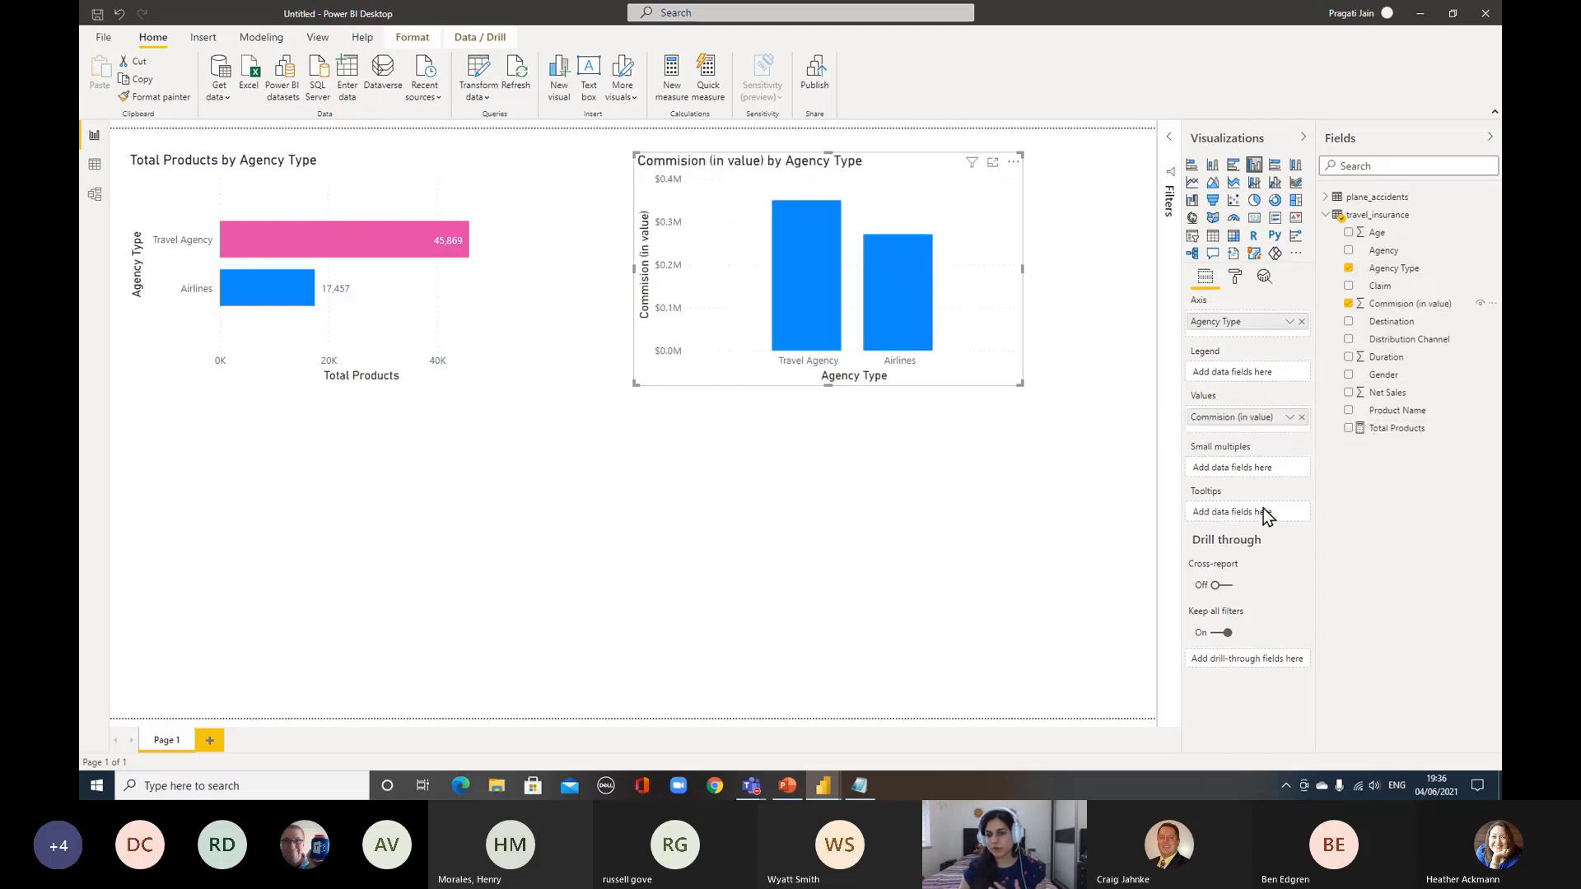
# Summarize the column chart's Commision (in value) as Average and turn on its data labels
pyautogui.click(1288, 417)
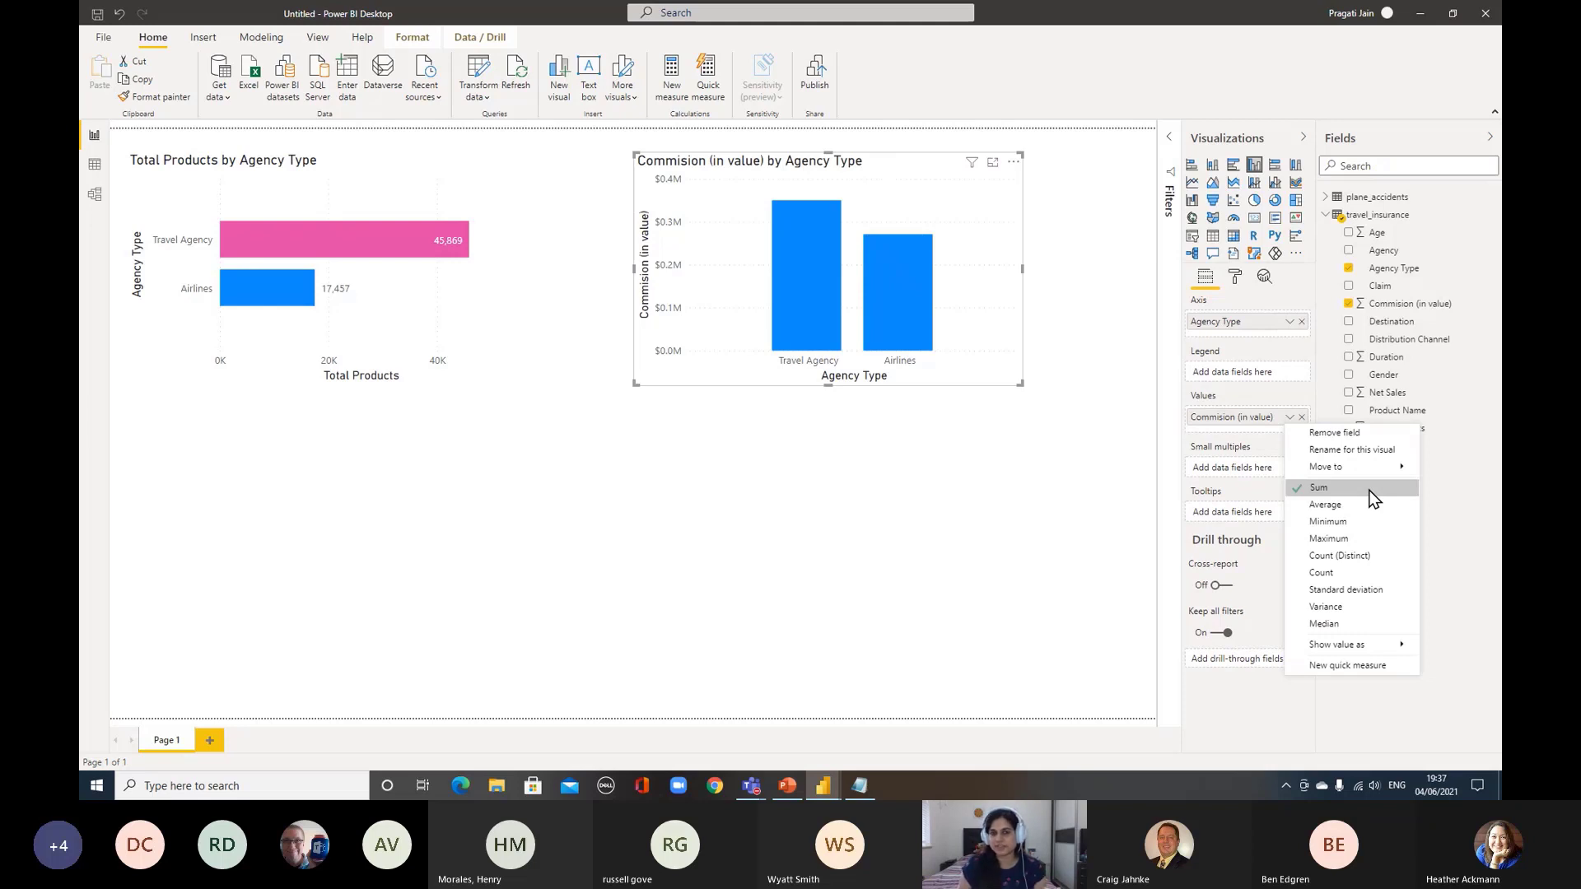
pyautogui.click(1344, 506)
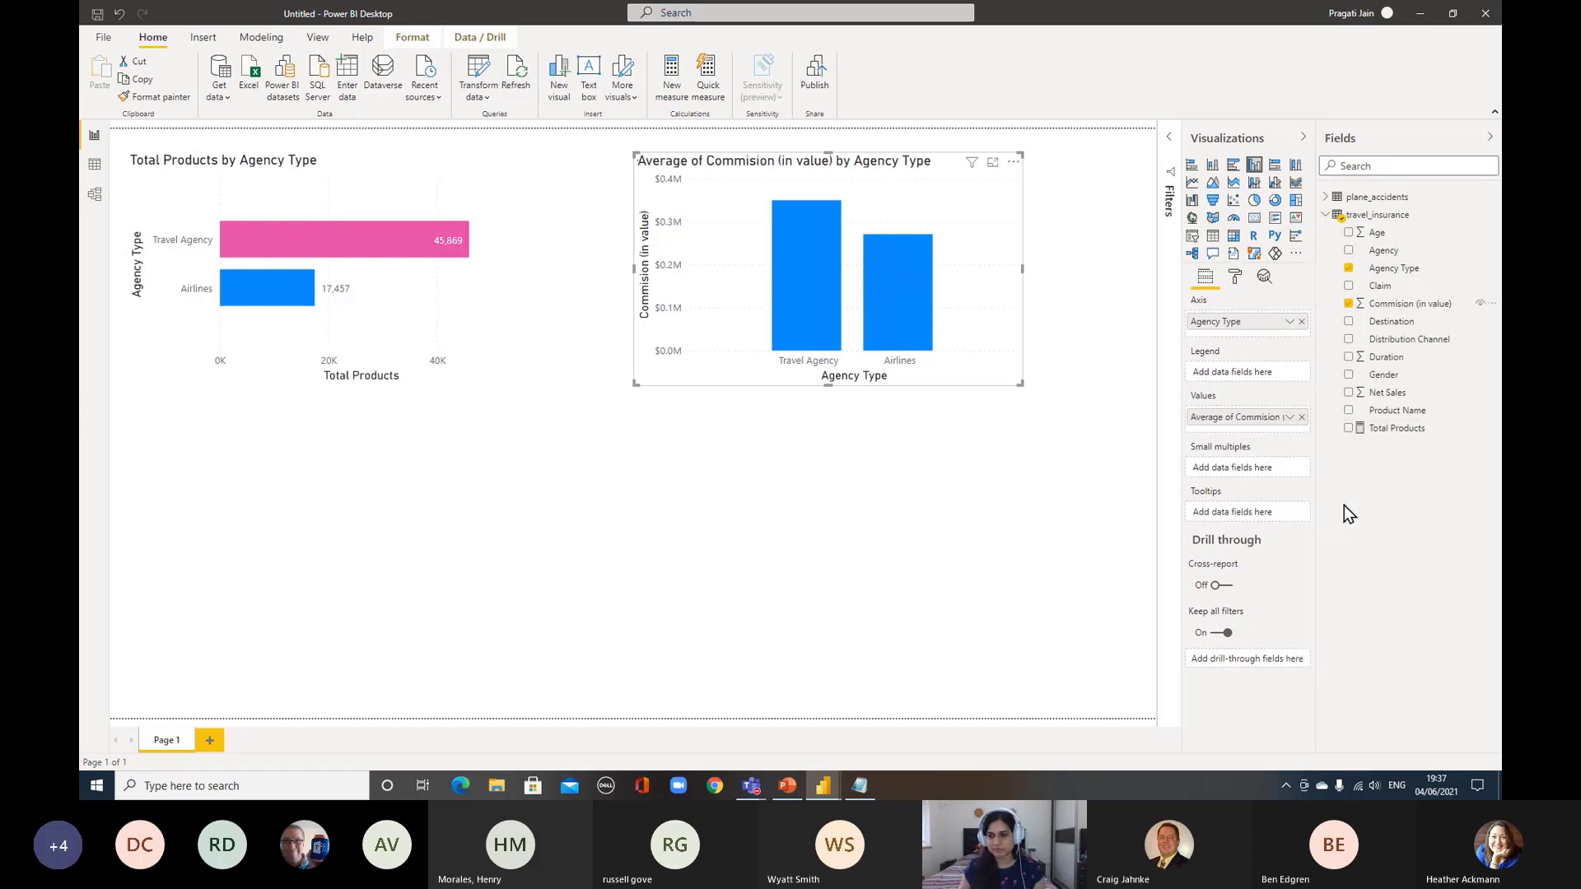
pyautogui.click(1238, 279)
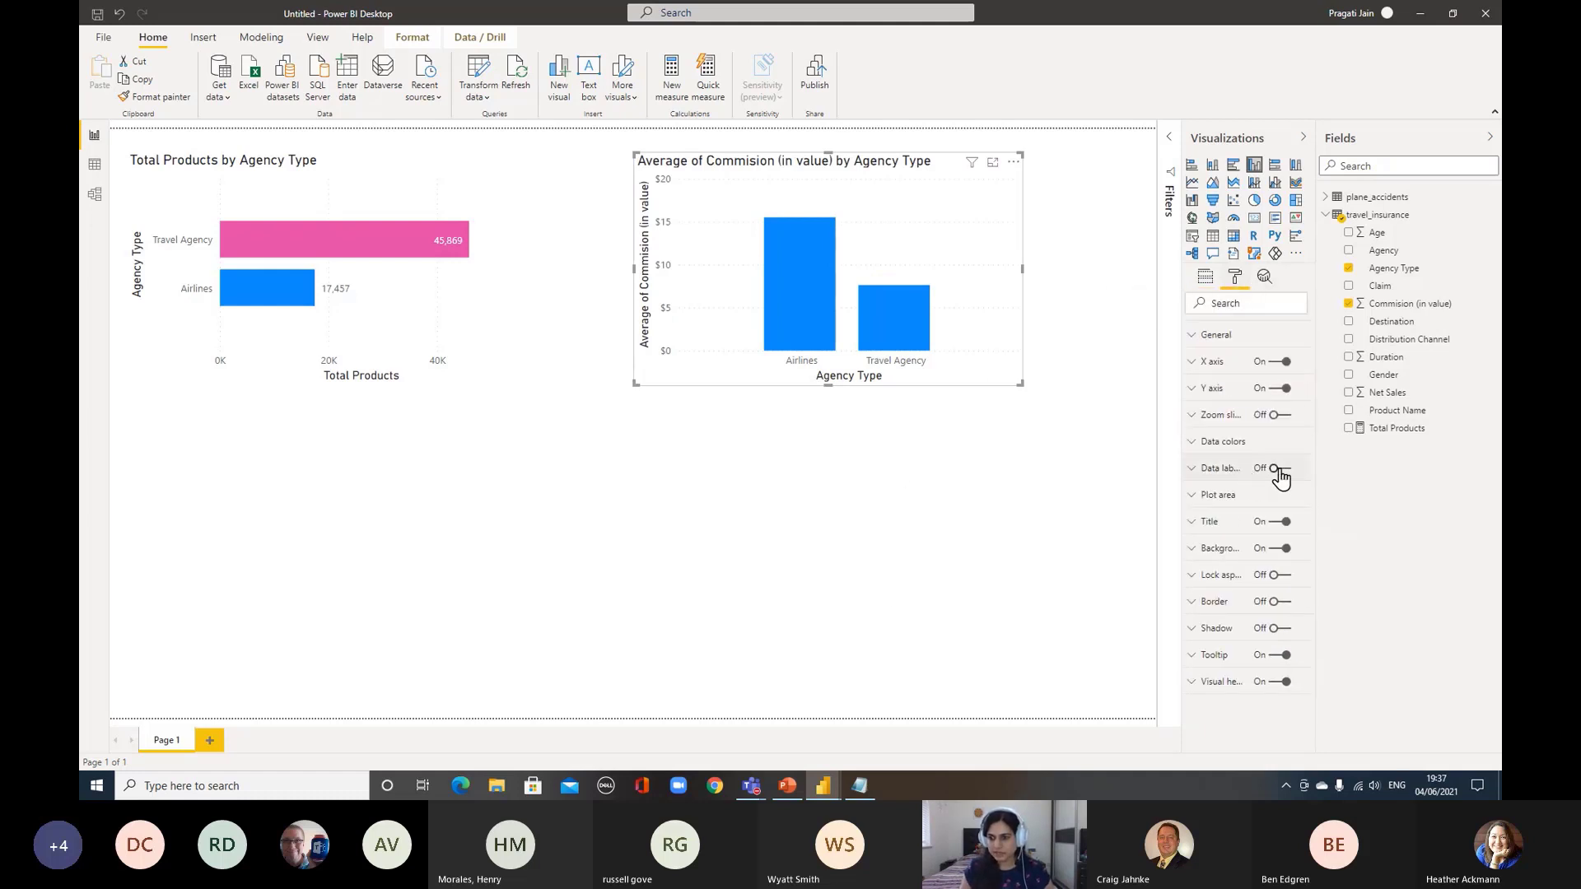
pyautogui.click(1279, 469)
pyautogui.click(1205, 472)
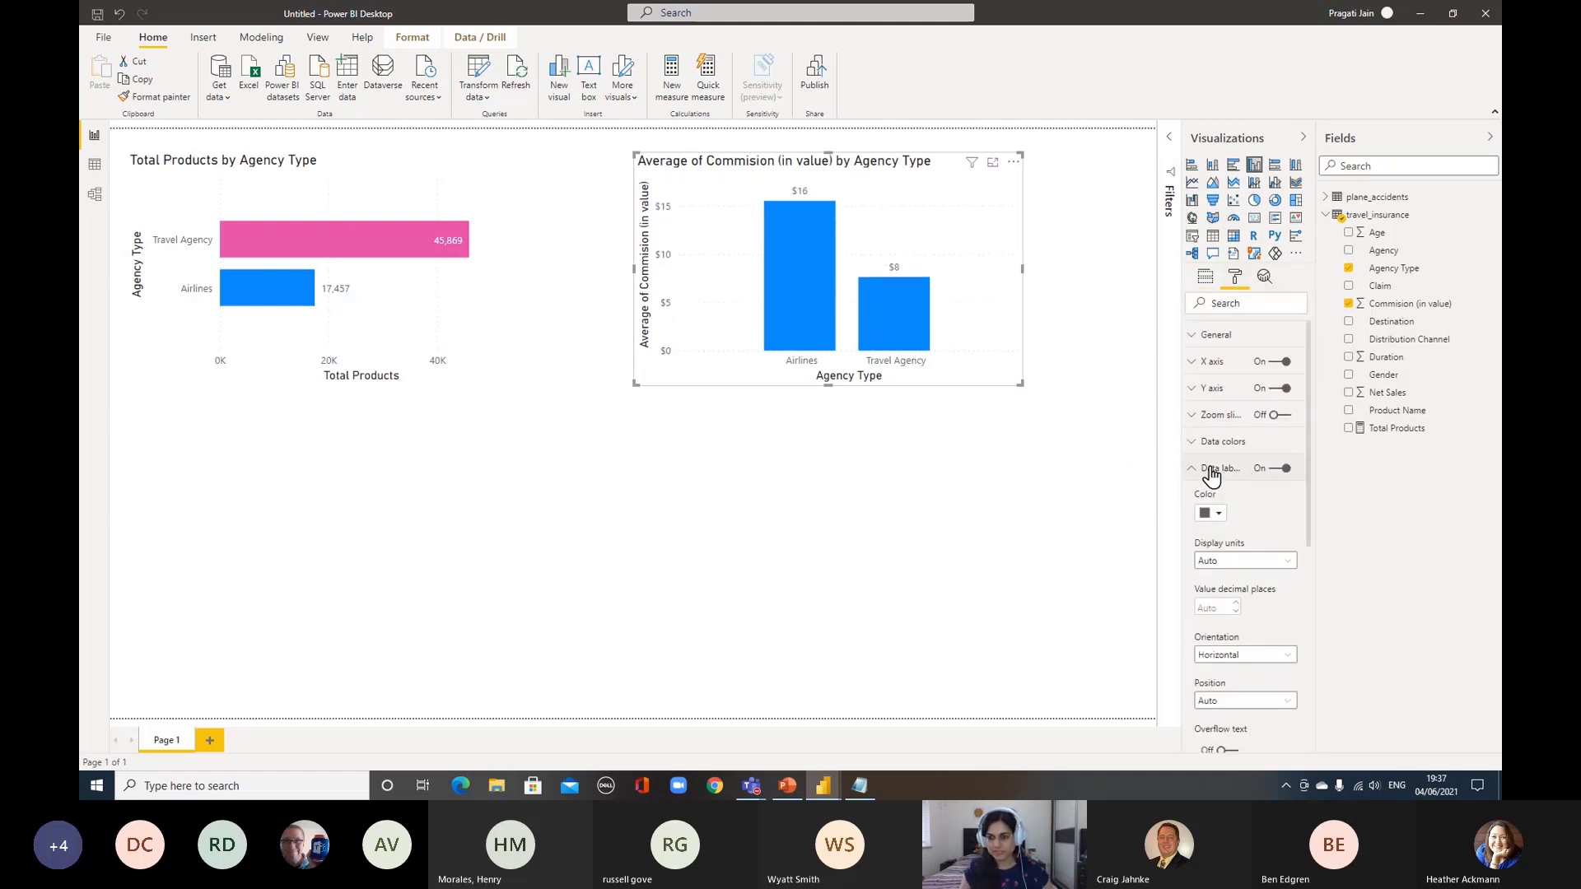
pyautogui.click(1194, 476)
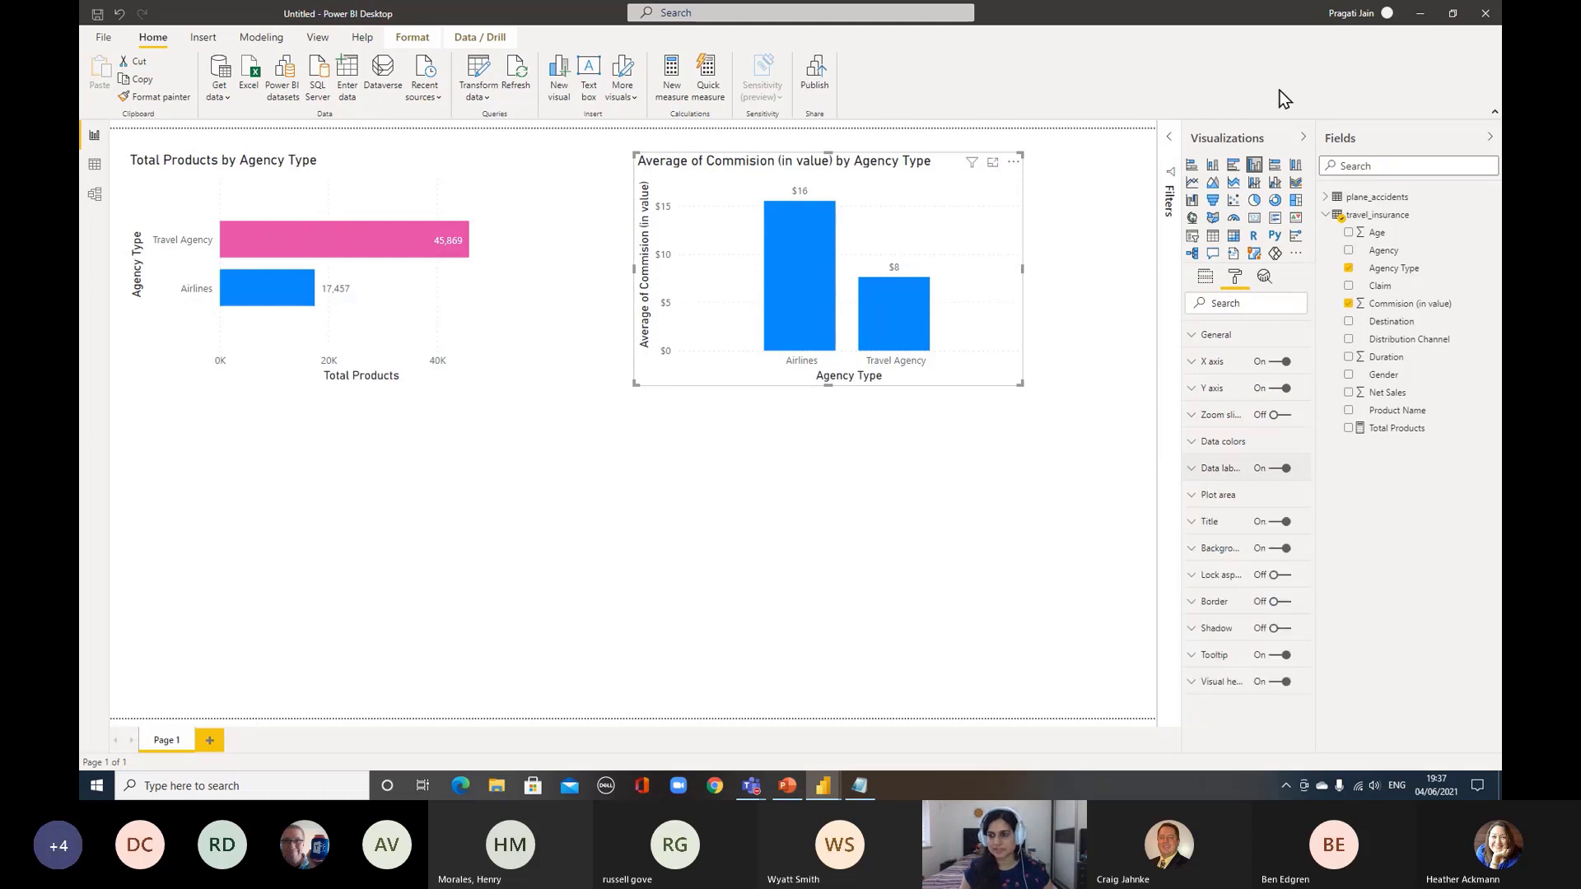
# Collapse the visualizations pane, widen the average commission chart toward the page's right edge, and inspect the values of both bars
pyautogui.click(1303, 140)
pyautogui.moveTo(1086, 268); pyautogui.dragTo(1188, 272)
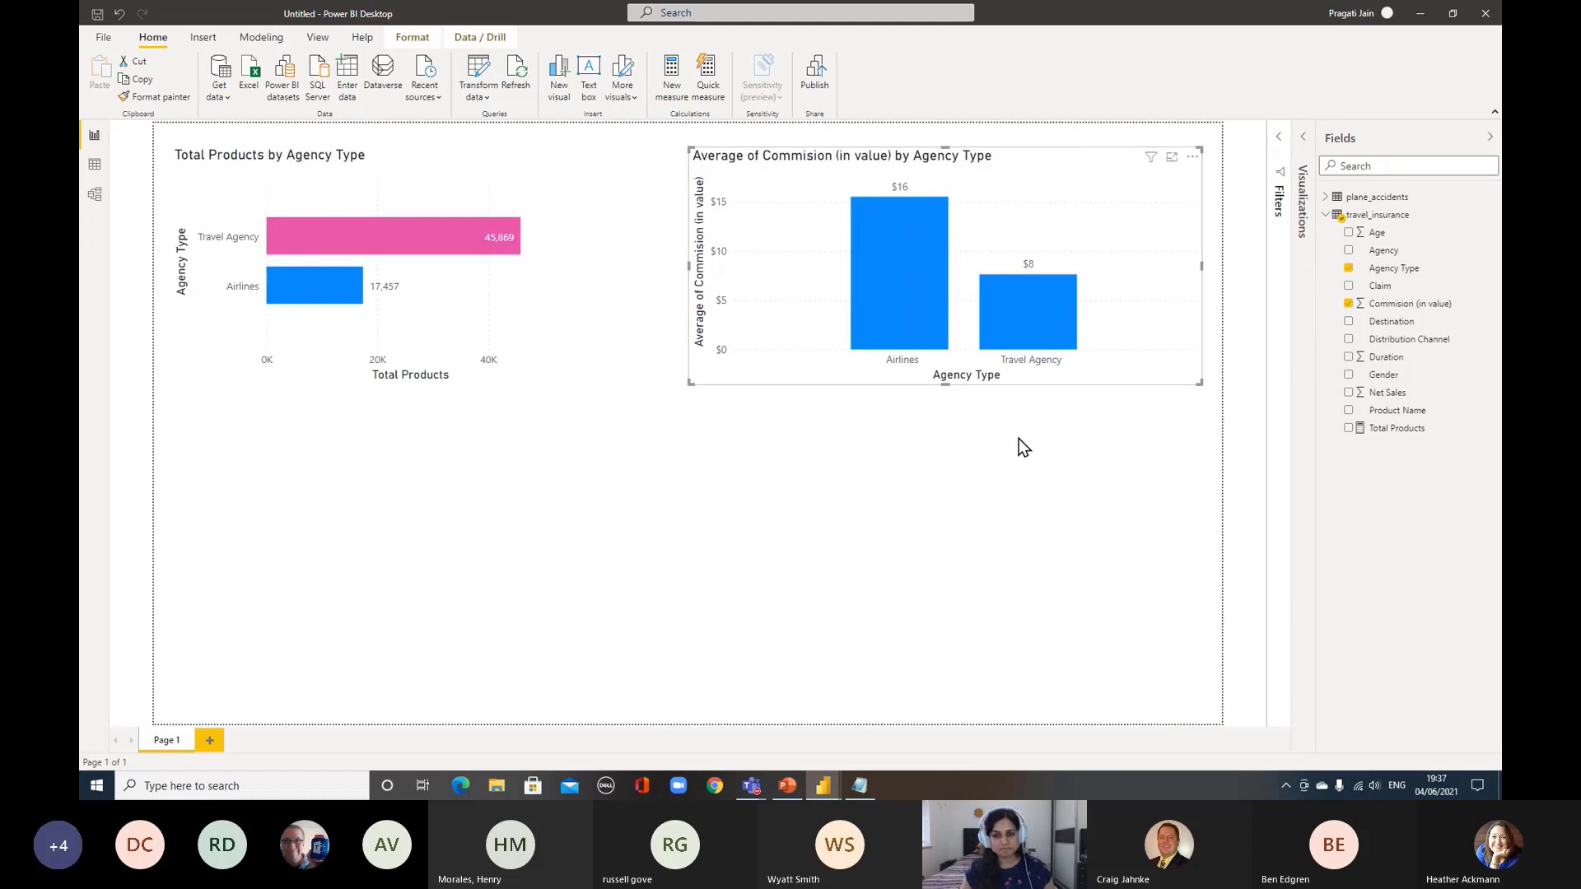
pyautogui.moveTo(897, 298)
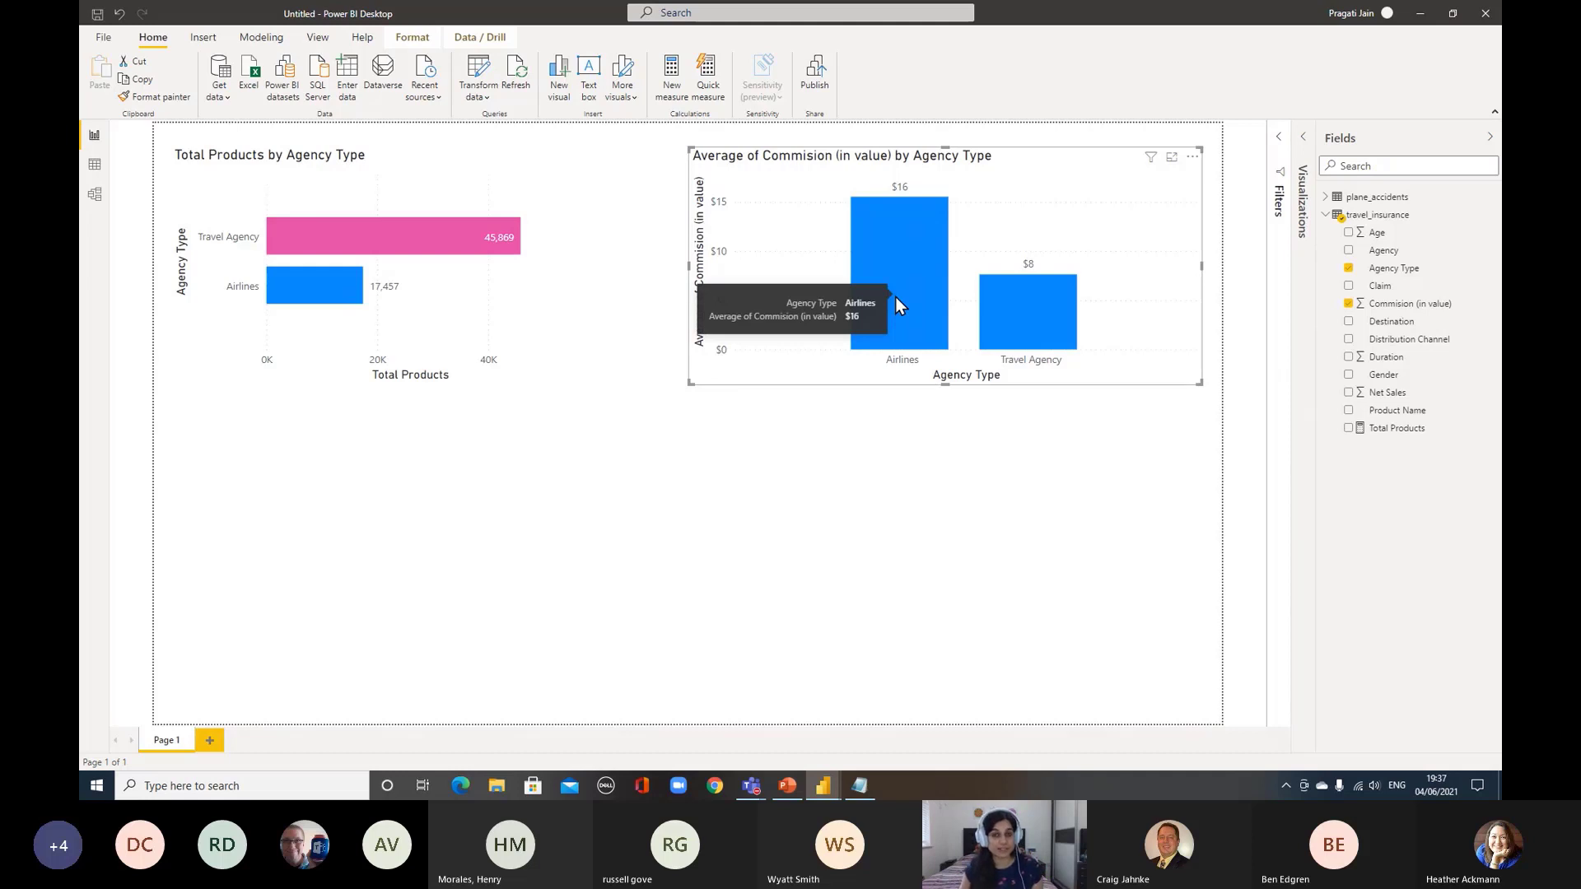
pyautogui.moveTo(1038, 309)
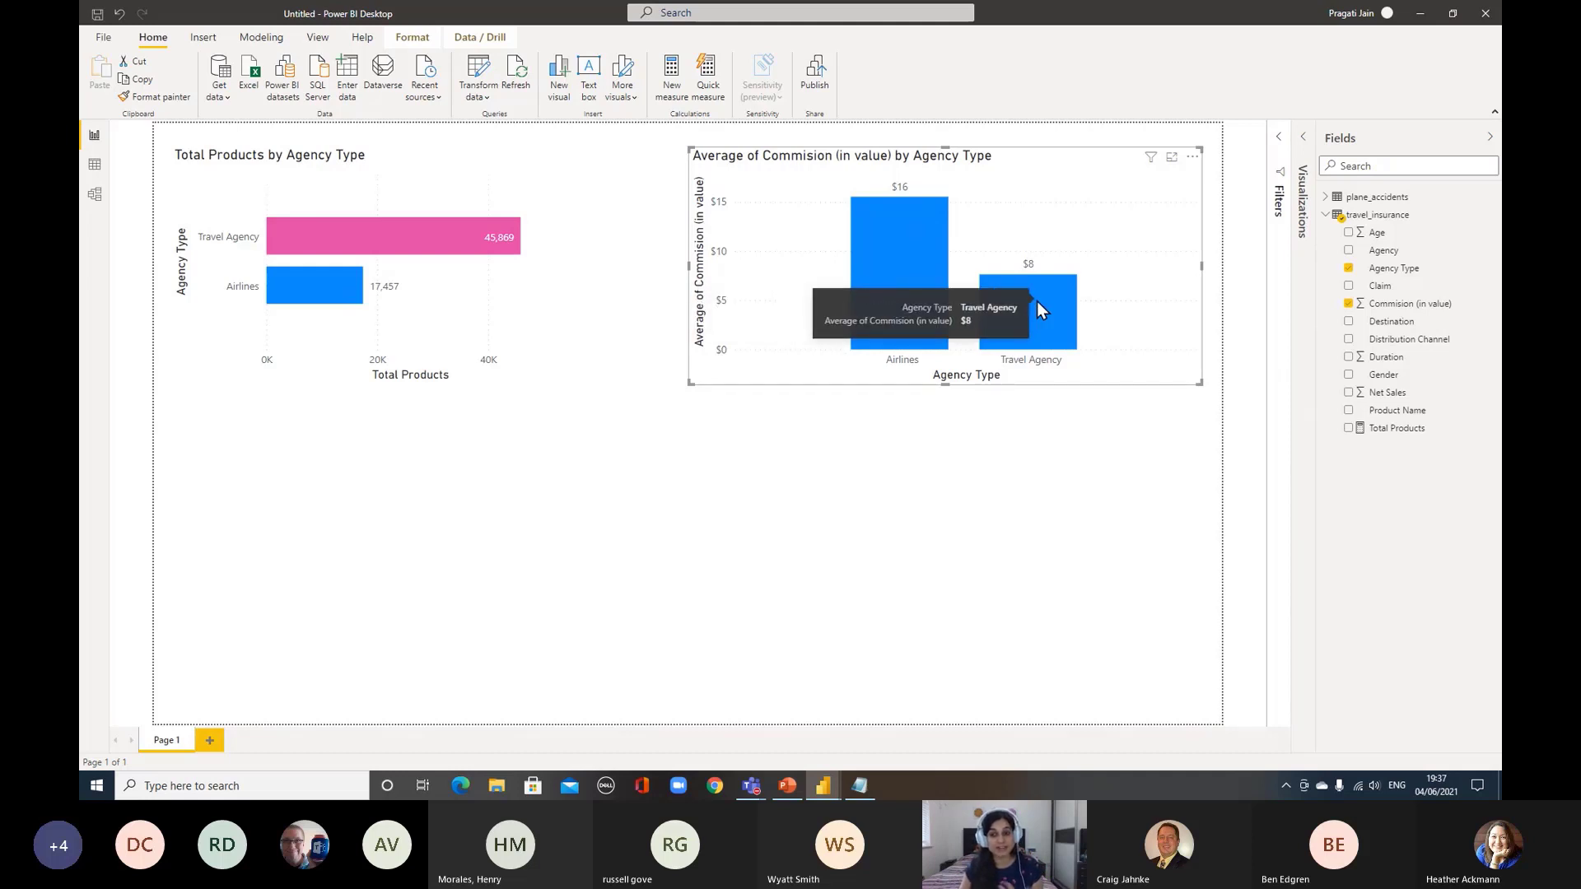
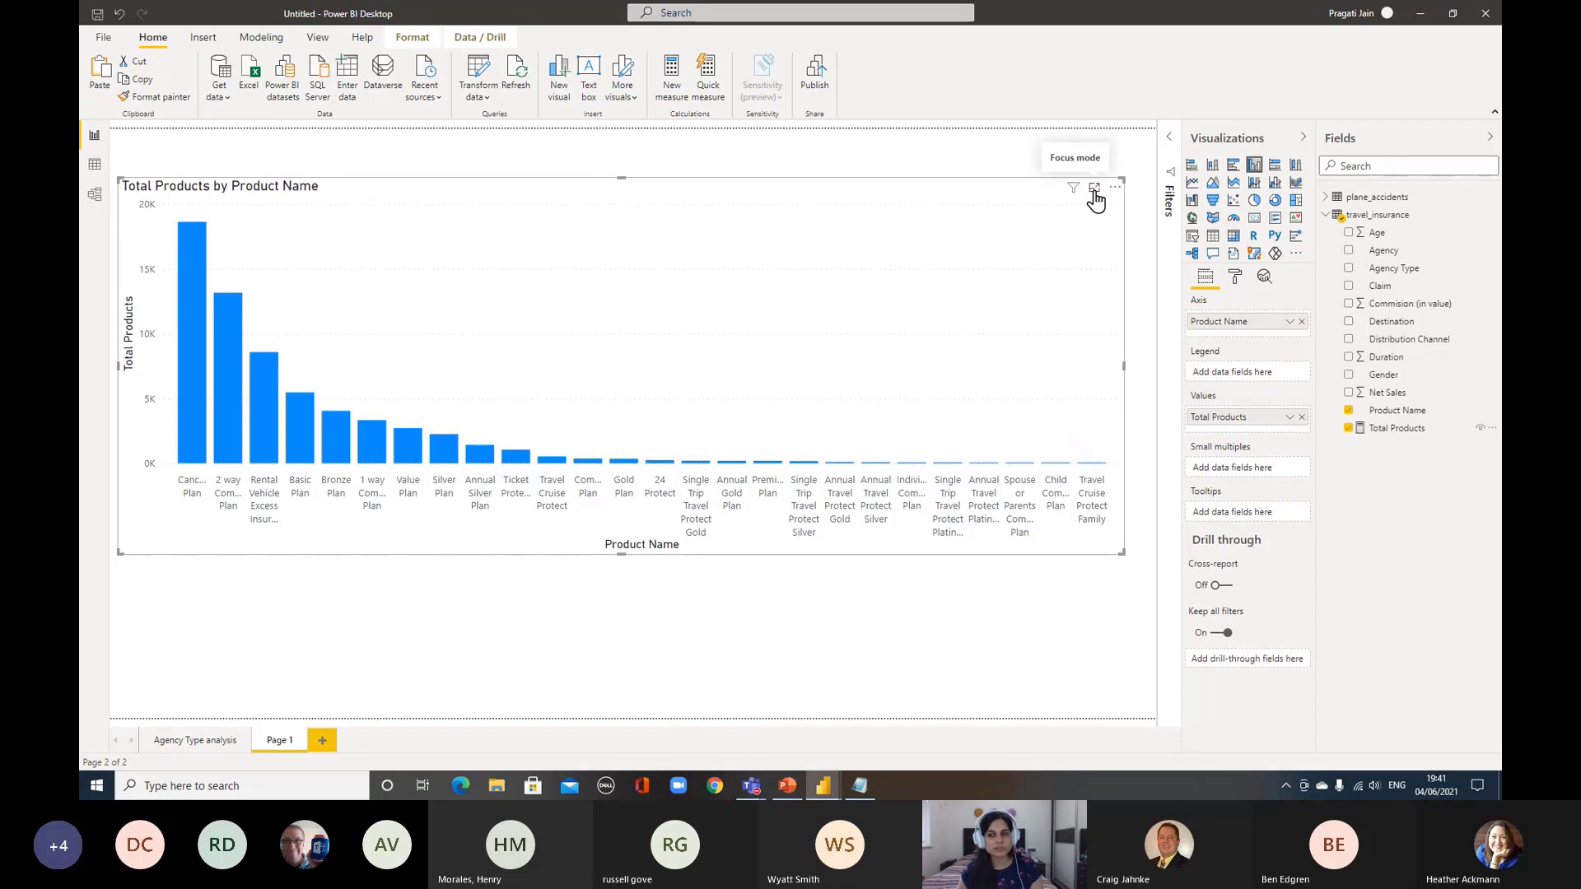
# Show the Total Products by Product Name chart in focus mode and inspect the Cancellation Plan and 2 way Comprehensive Plan columns
pyautogui.click(1094, 191)
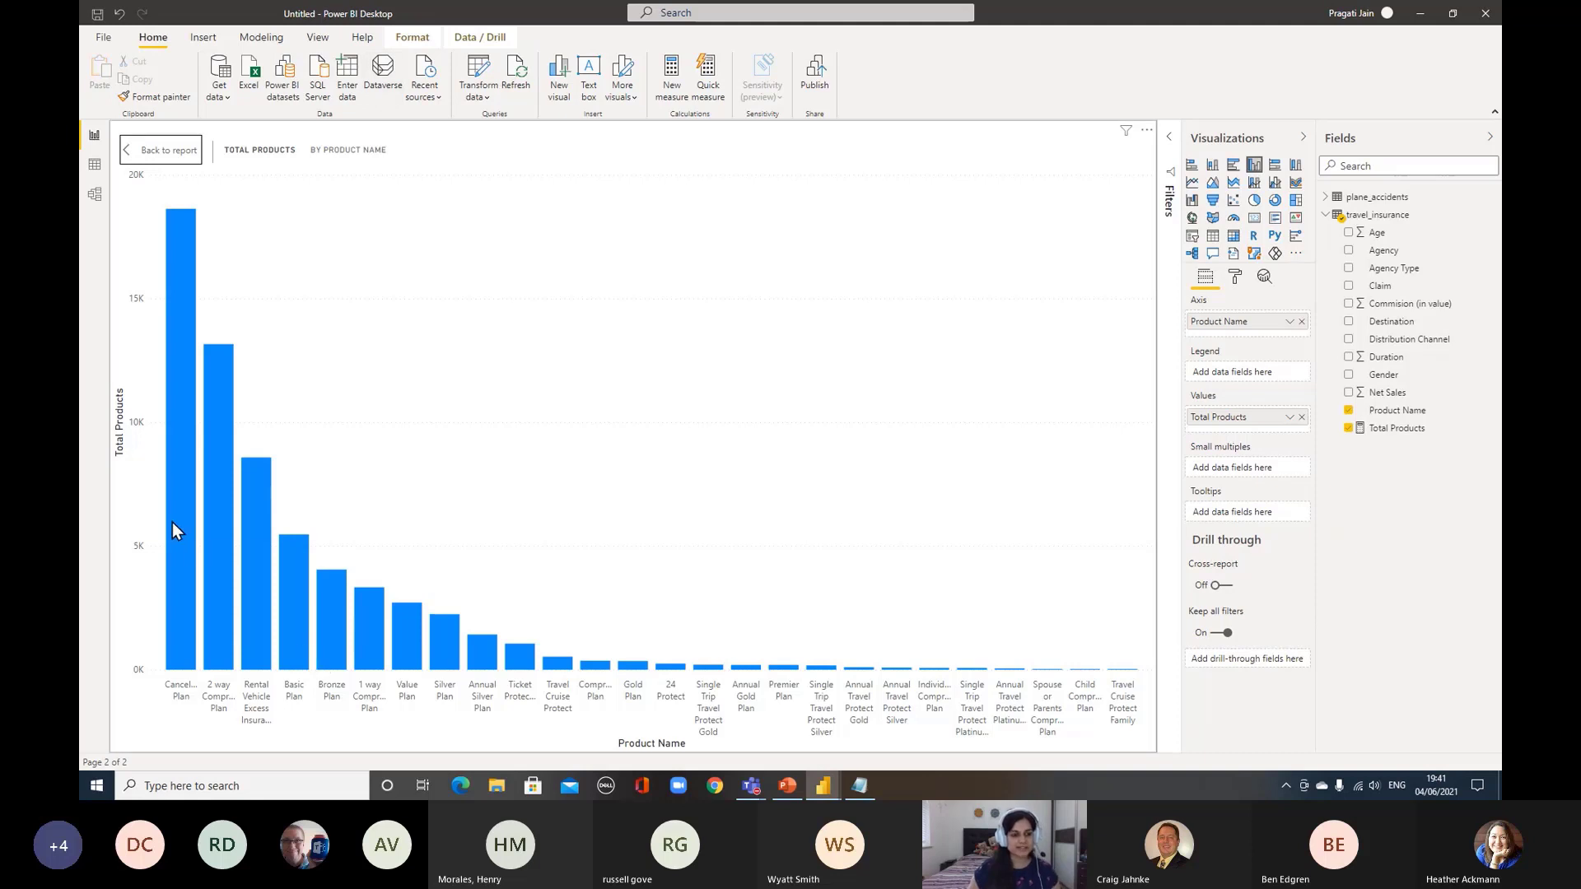
pyautogui.moveTo(173, 524)
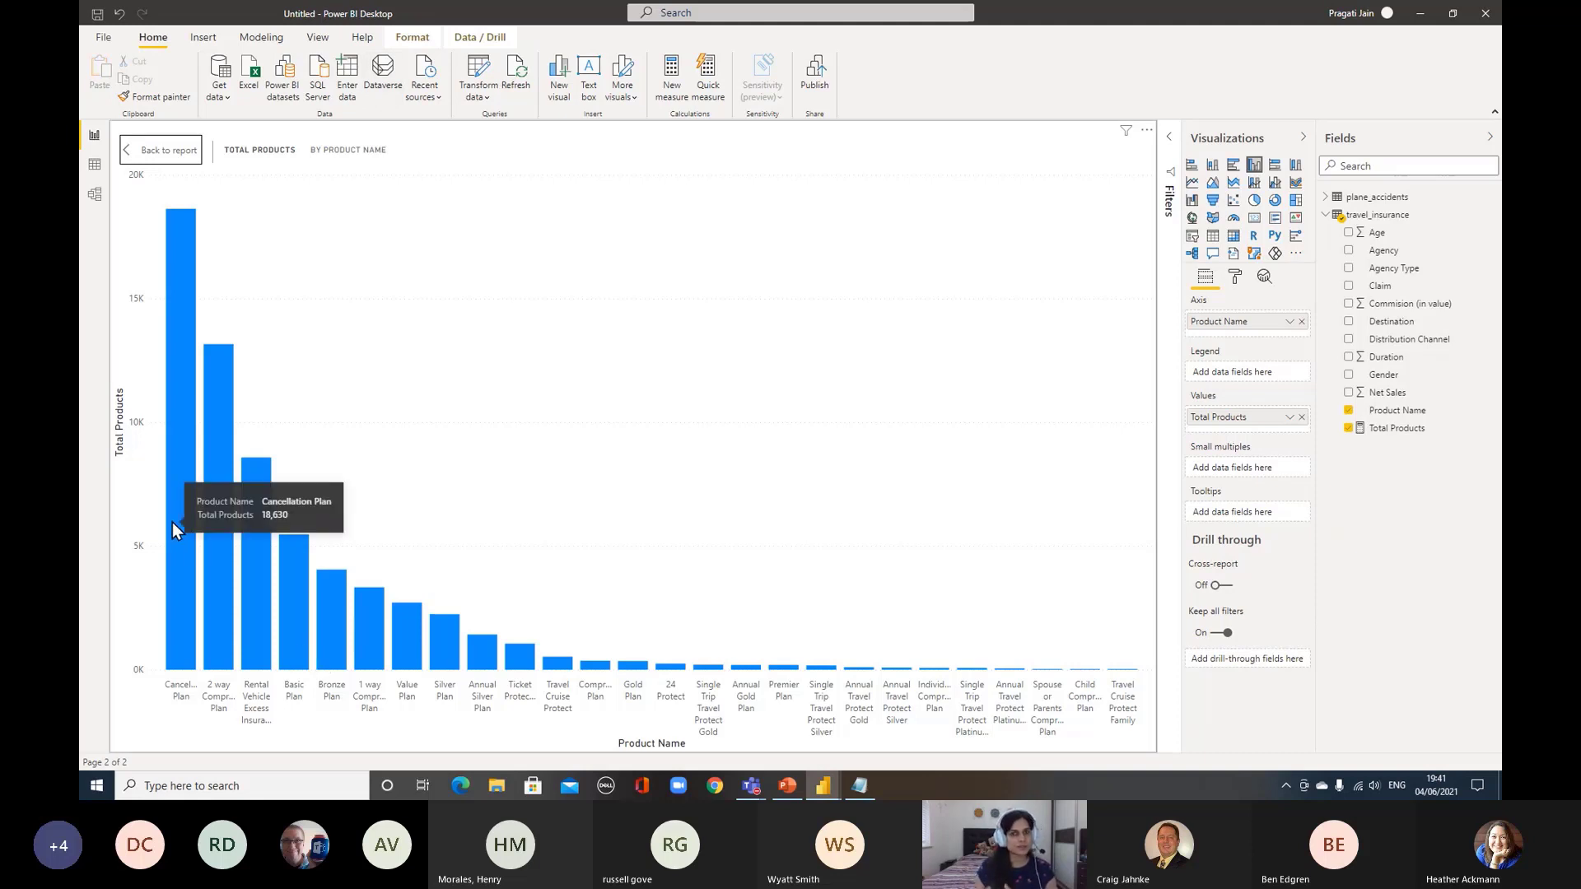
pyautogui.moveTo(215, 563)
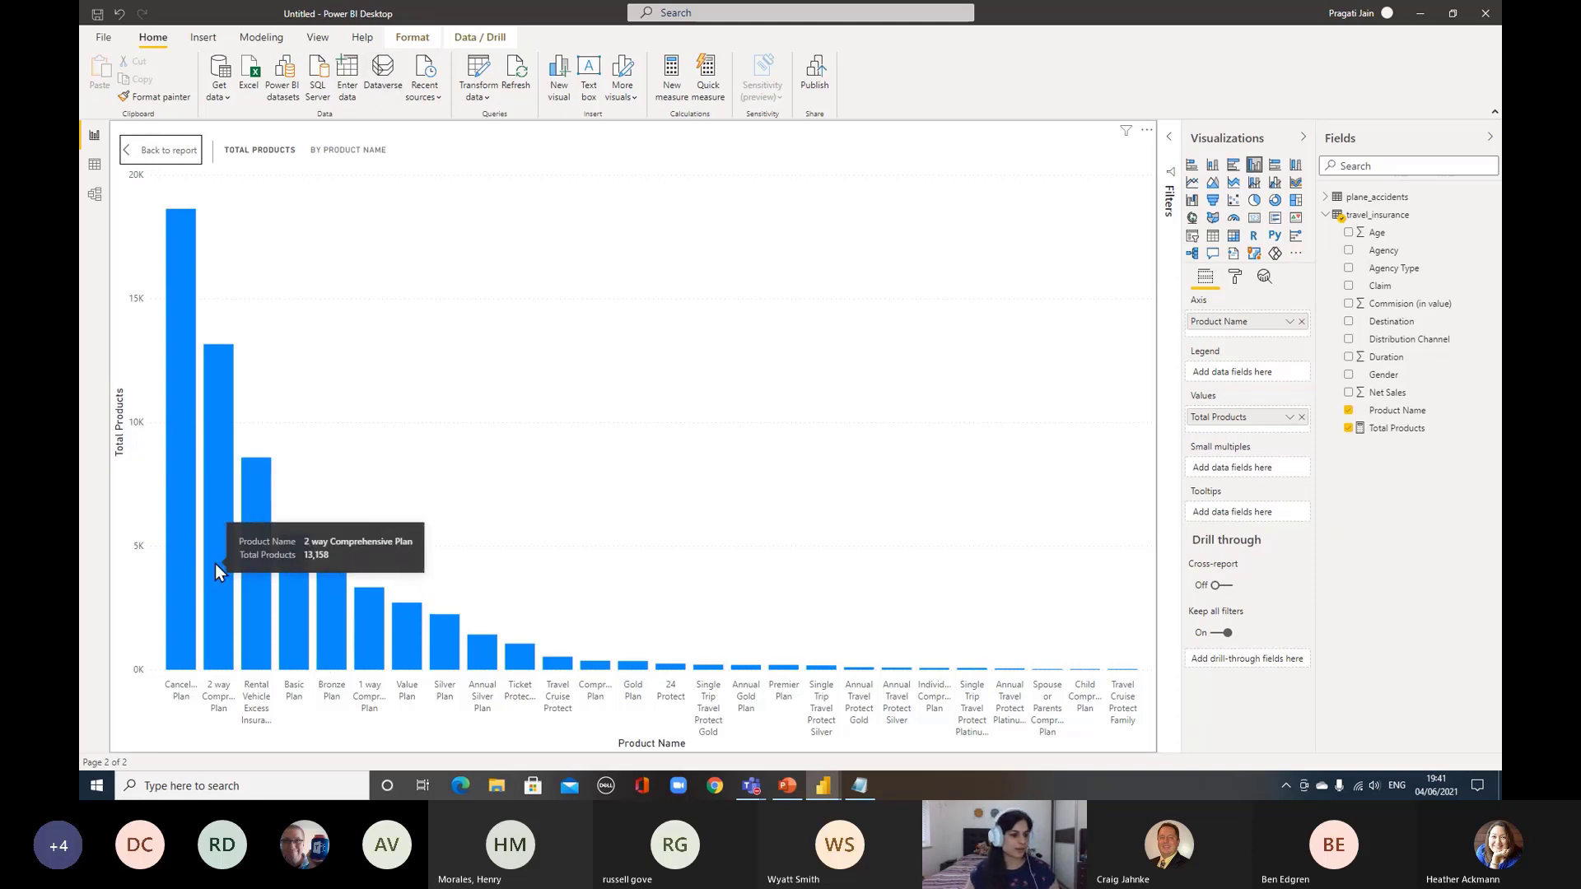
# Return from focus mode to the report and narrow the Total Products by Product Name chart to about half the page width
pyautogui.moveTo(259, 589)
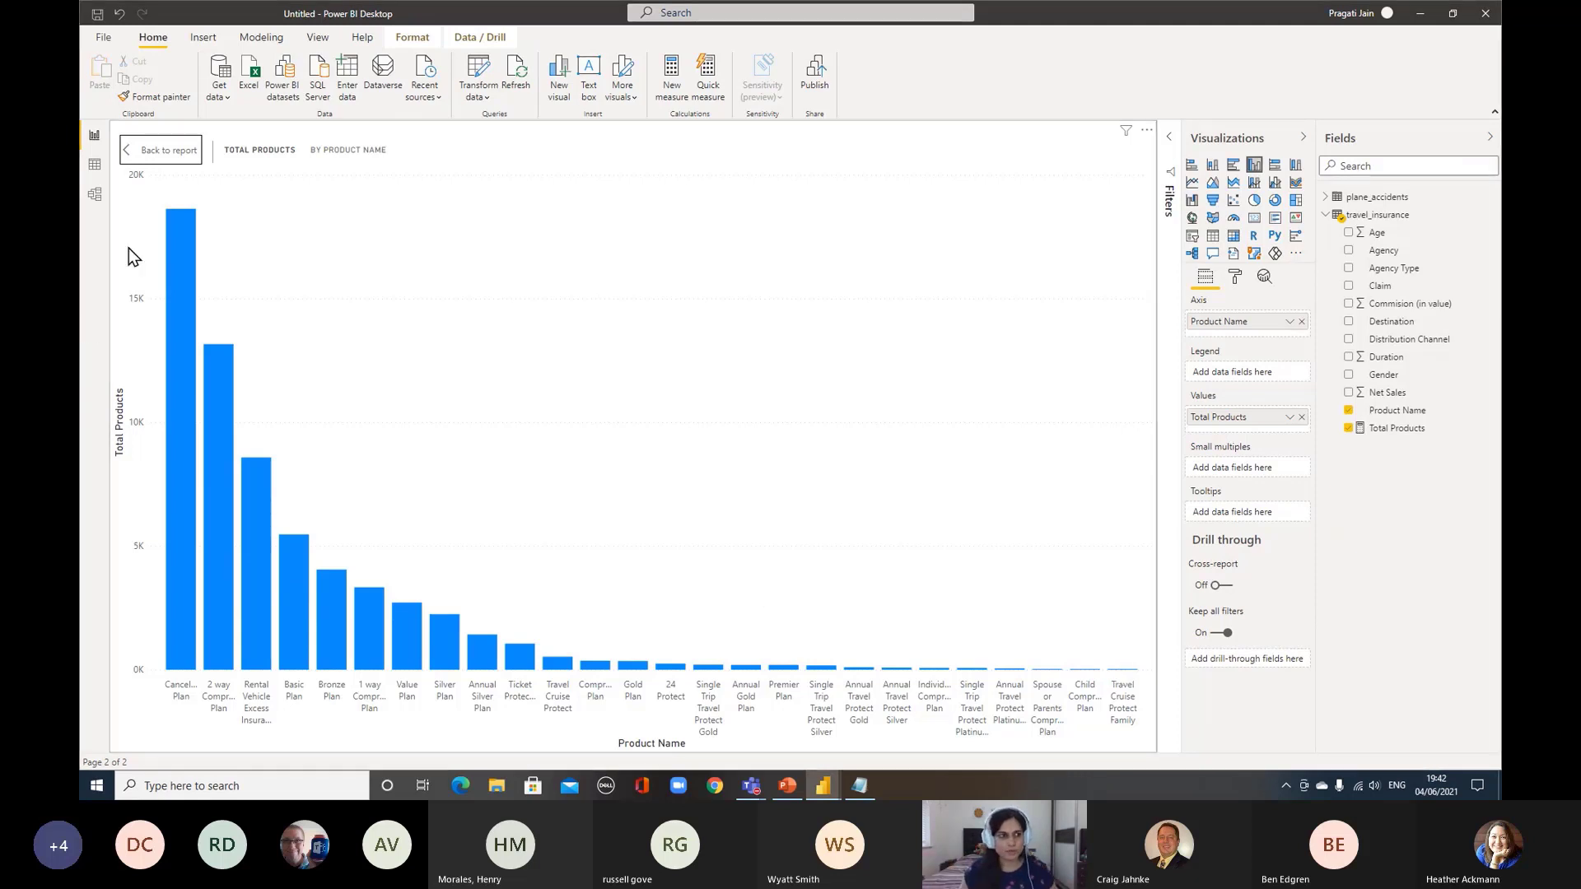
pyautogui.click(161, 150)
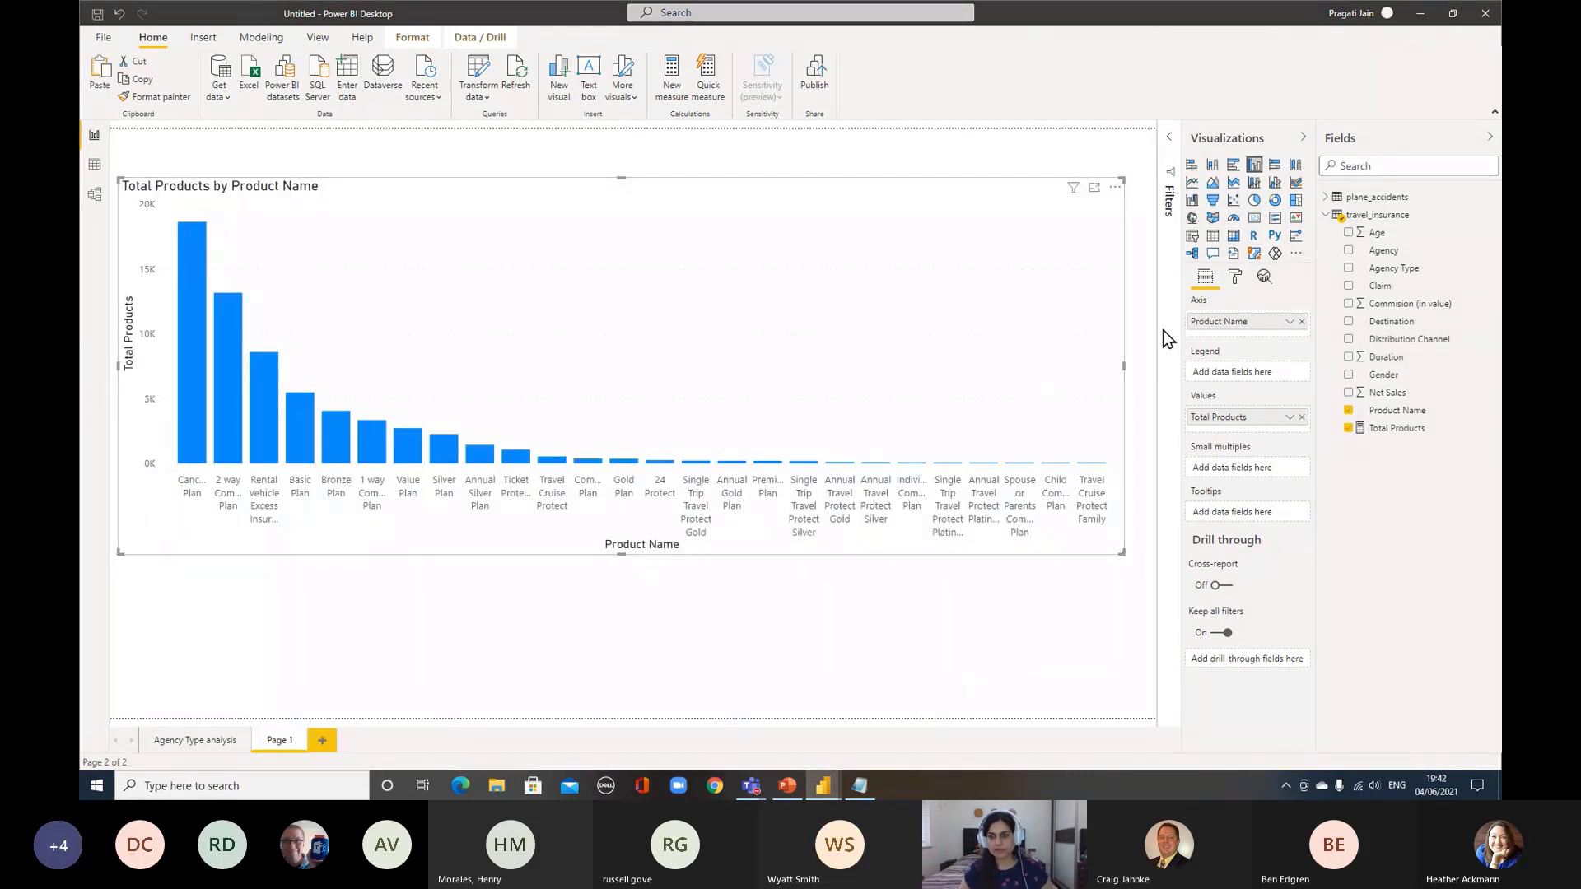
pyautogui.moveTo(1123, 368); pyautogui.dragTo(729, 361)
pyautogui.click(886, 364)
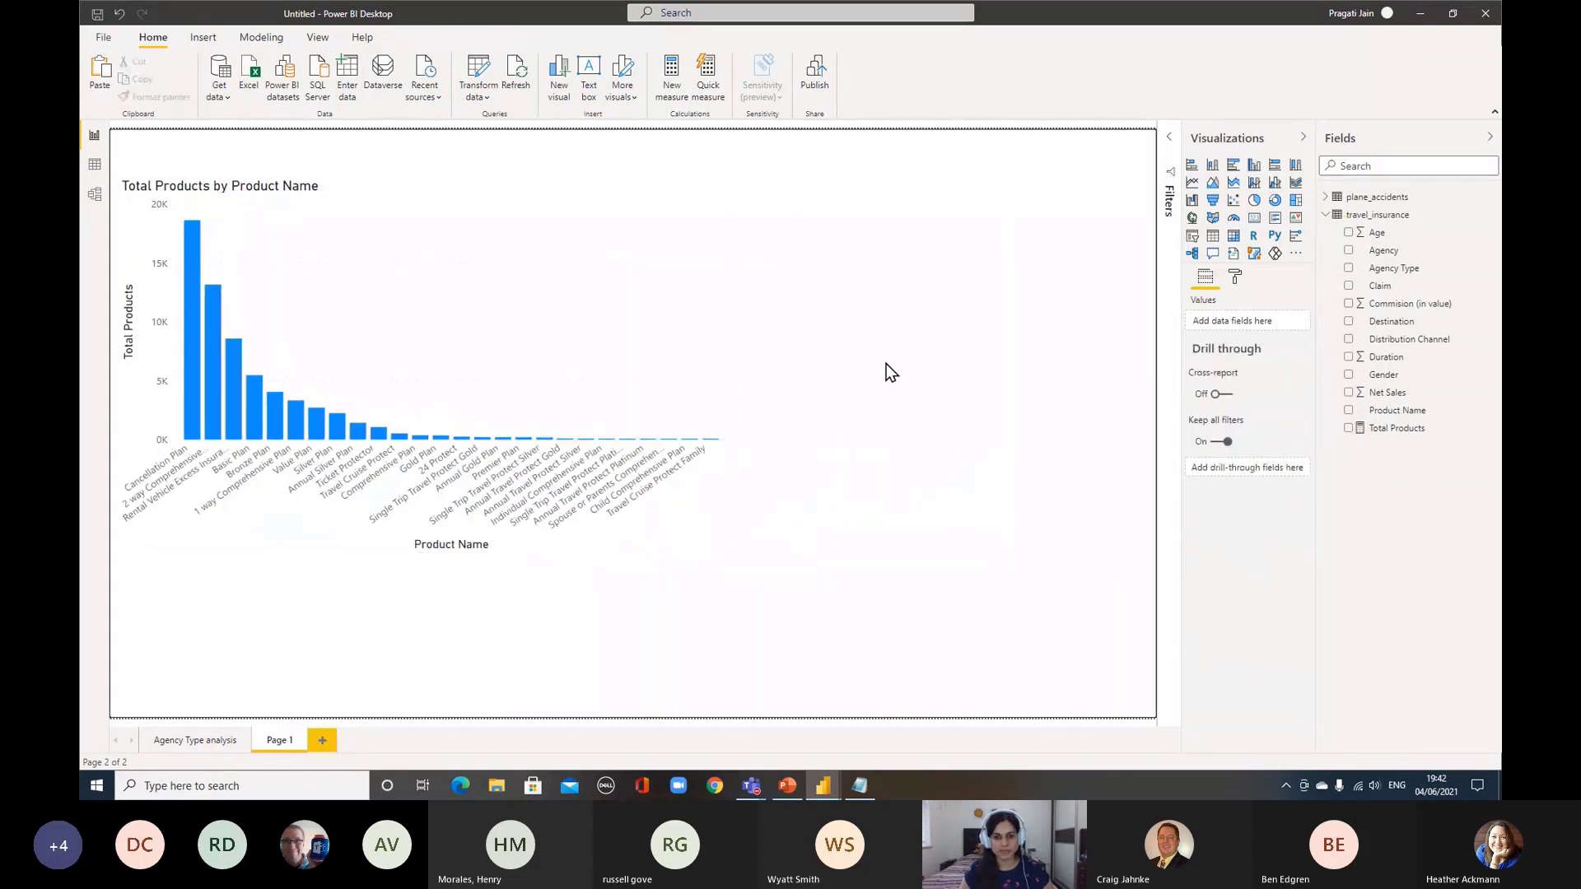
# Collapse the visualization options, show the report filters, and expand the travel_insurance table's field list
pyautogui.click(1303, 137)
pyautogui.click(1490, 137)
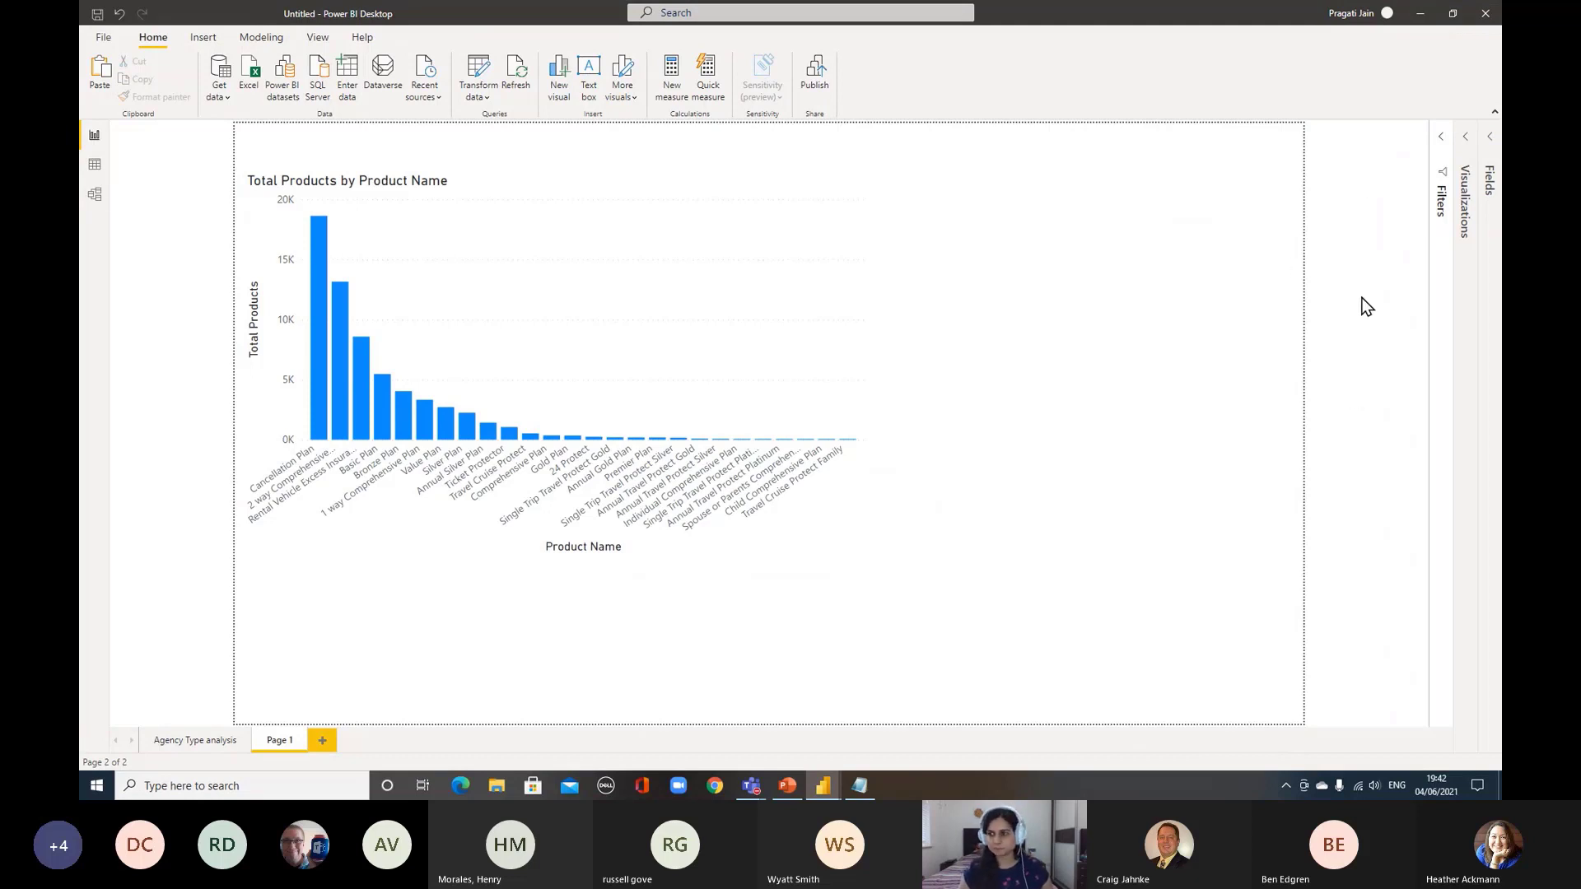
pyautogui.click(1440, 140)
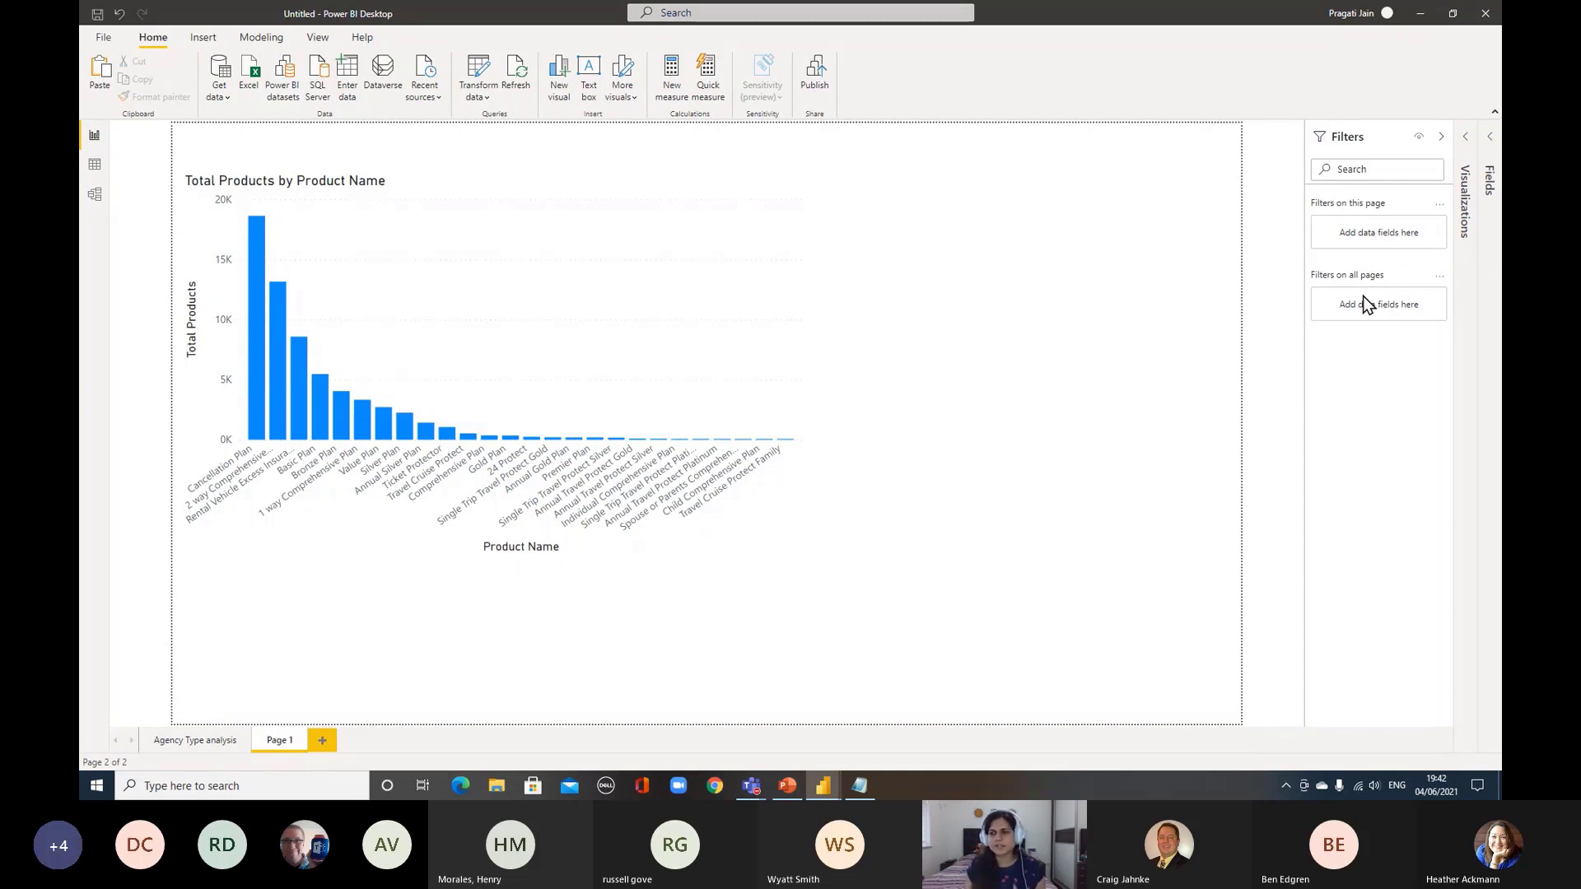
pyautogui.click(1490, 140)
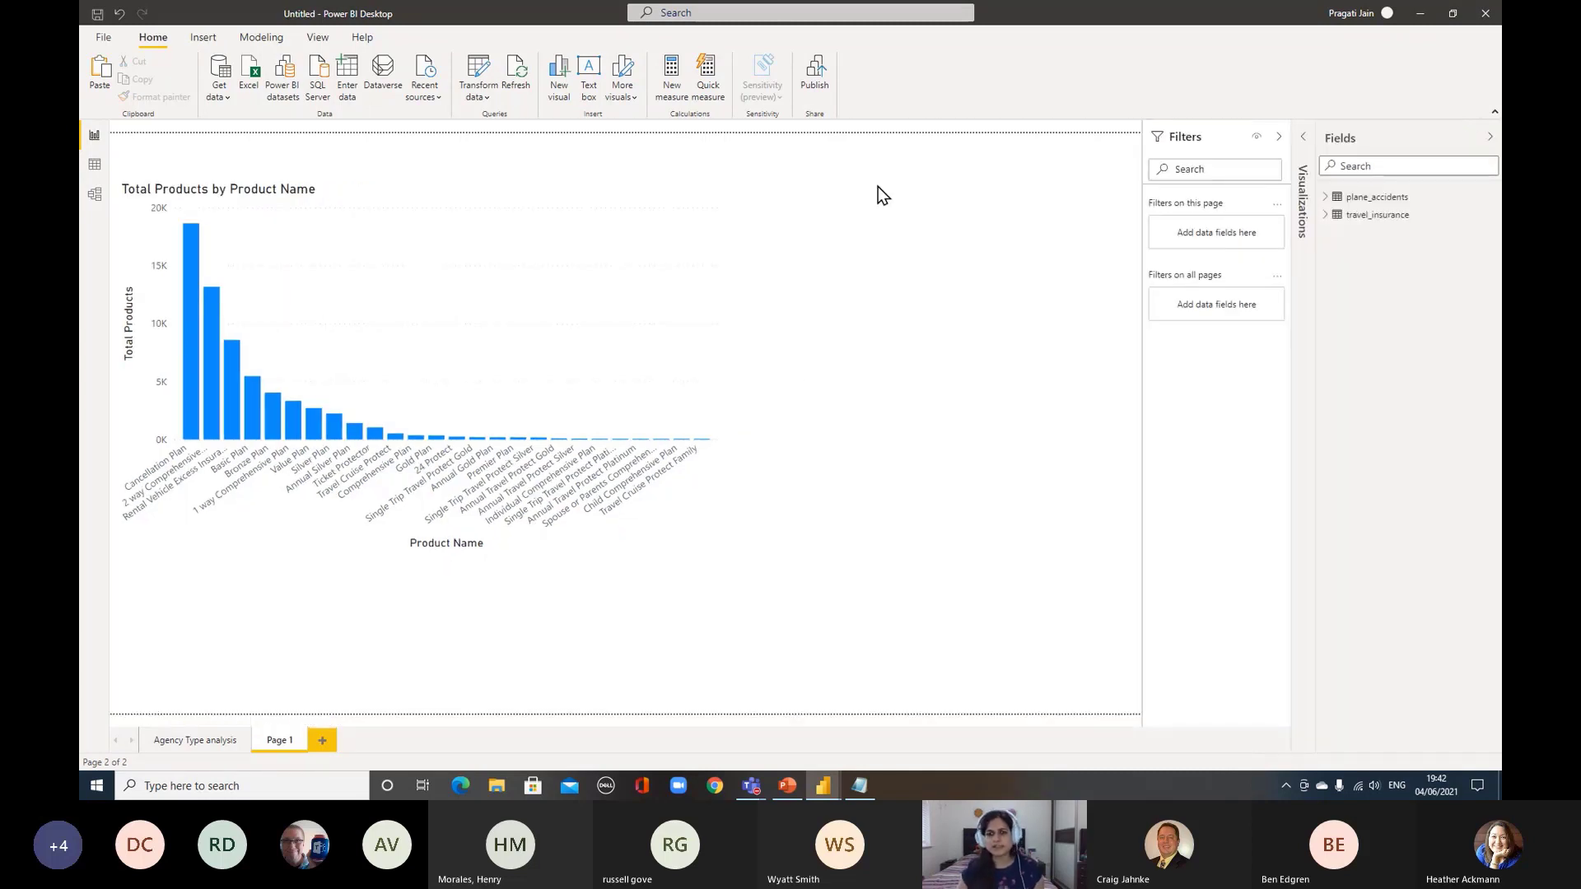
pyautogui.click(1325, 215)
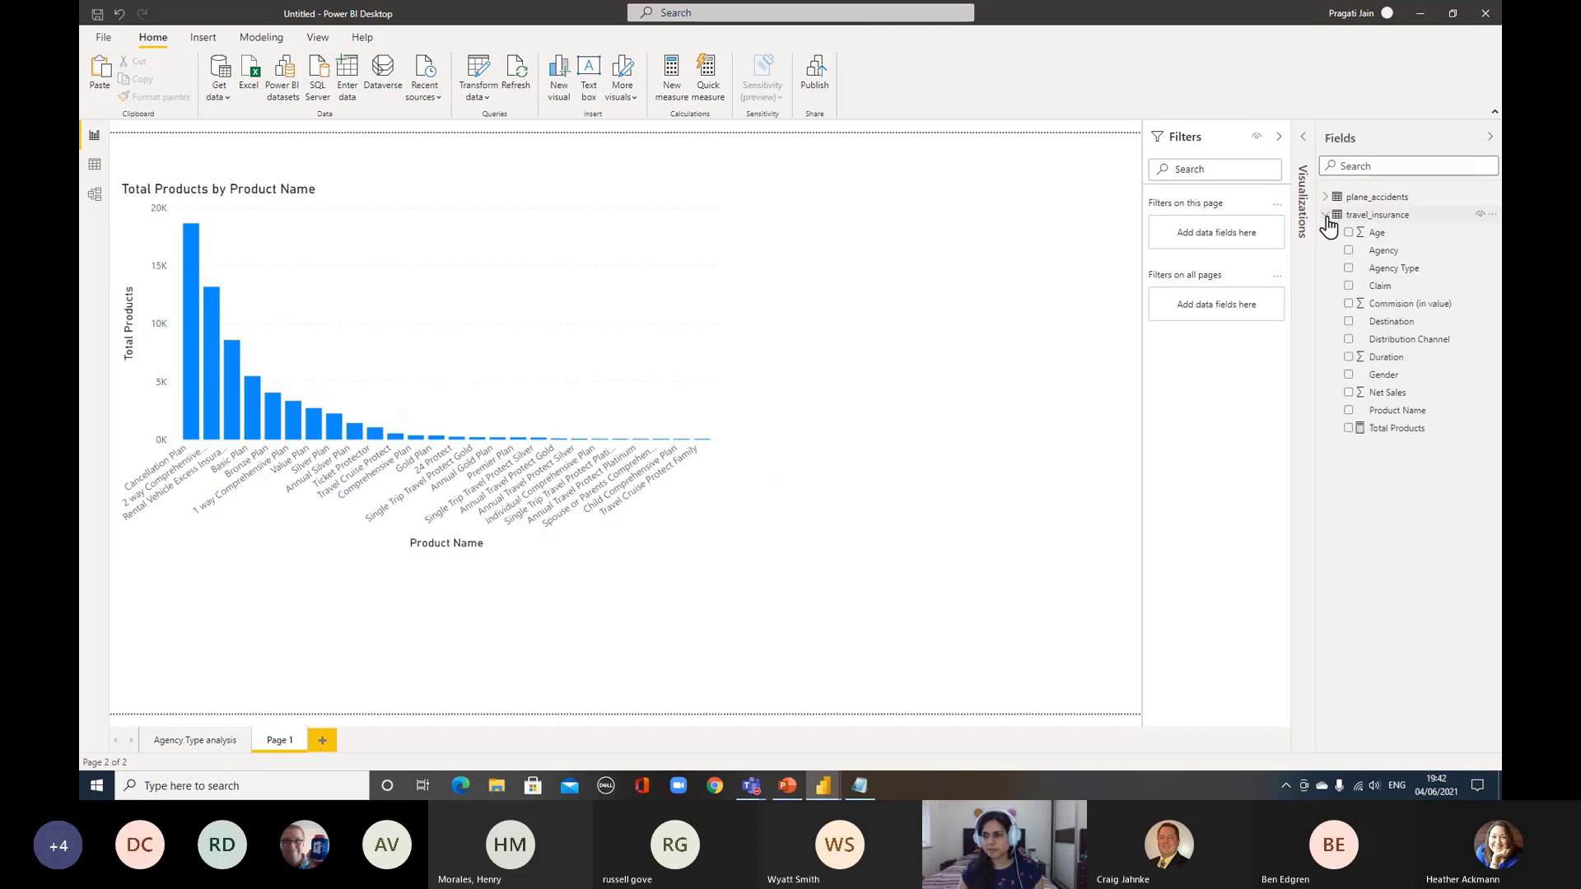
# Filter the product page by Agency Type to Travel Agency, and check the Agency Type analysis page for the filter's effect
pyautogui.moveTo(1403, 268); pyautogui.dragTo(1227, 239)
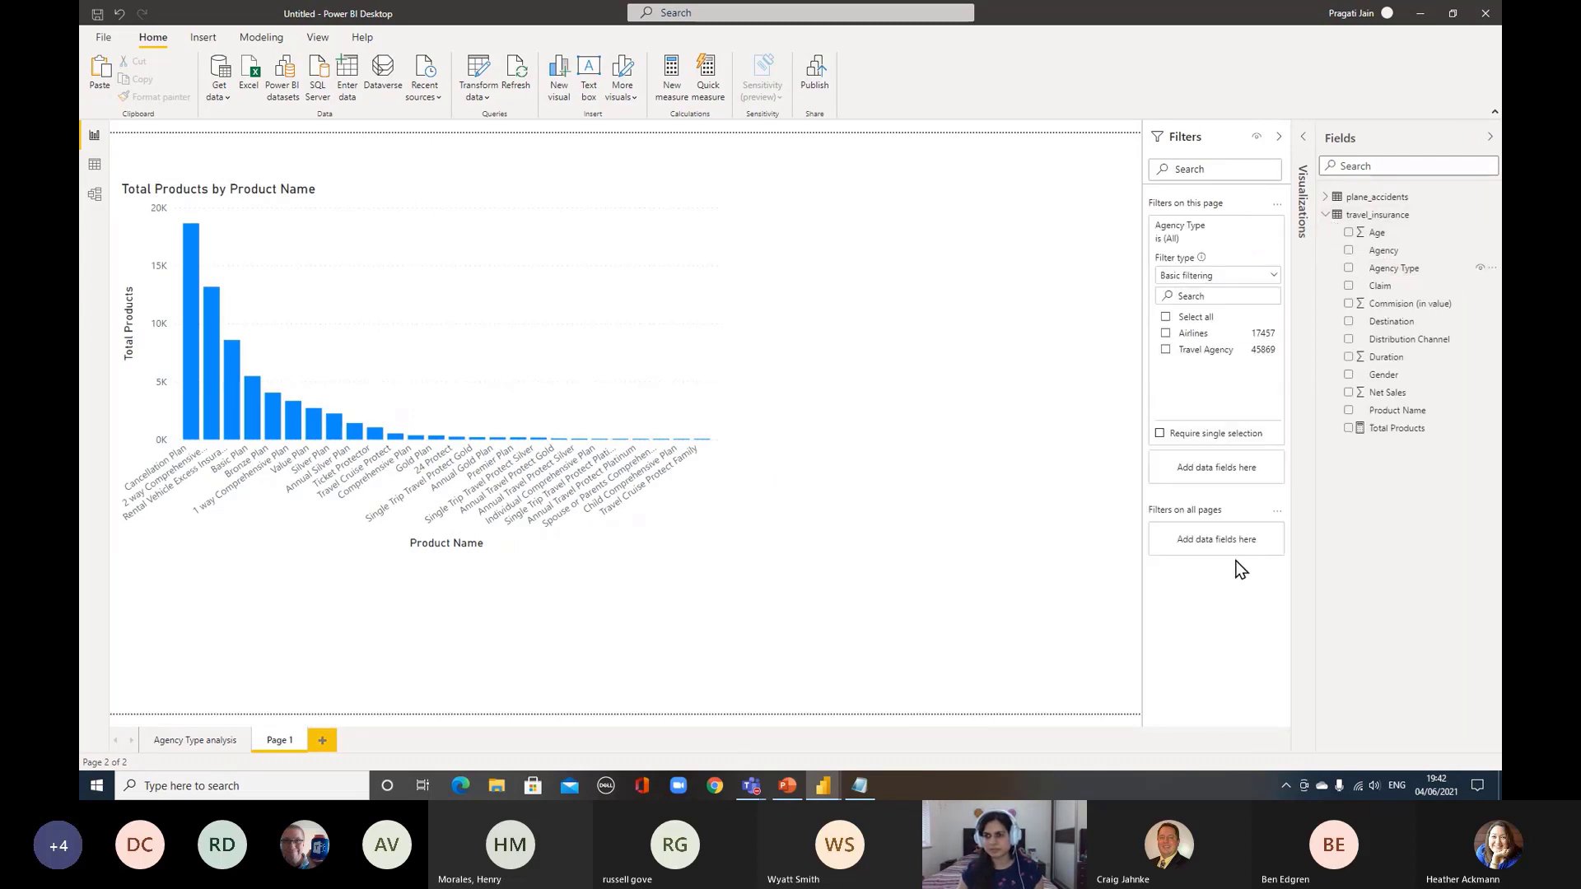
pyautogui.click(1166, 350)
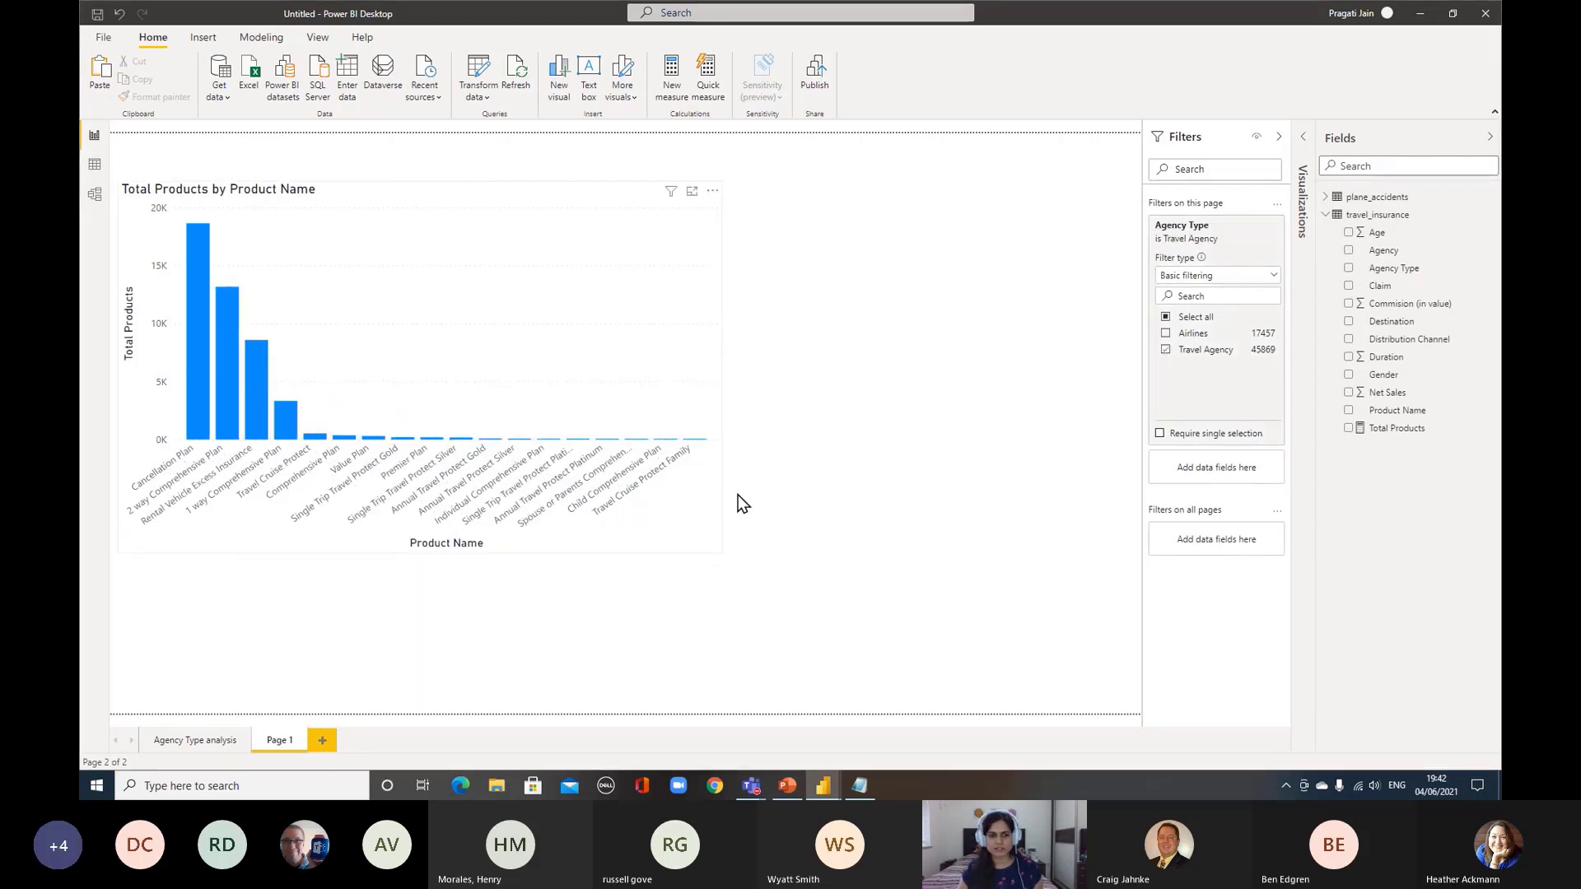
pyautogui.click(215, 740)
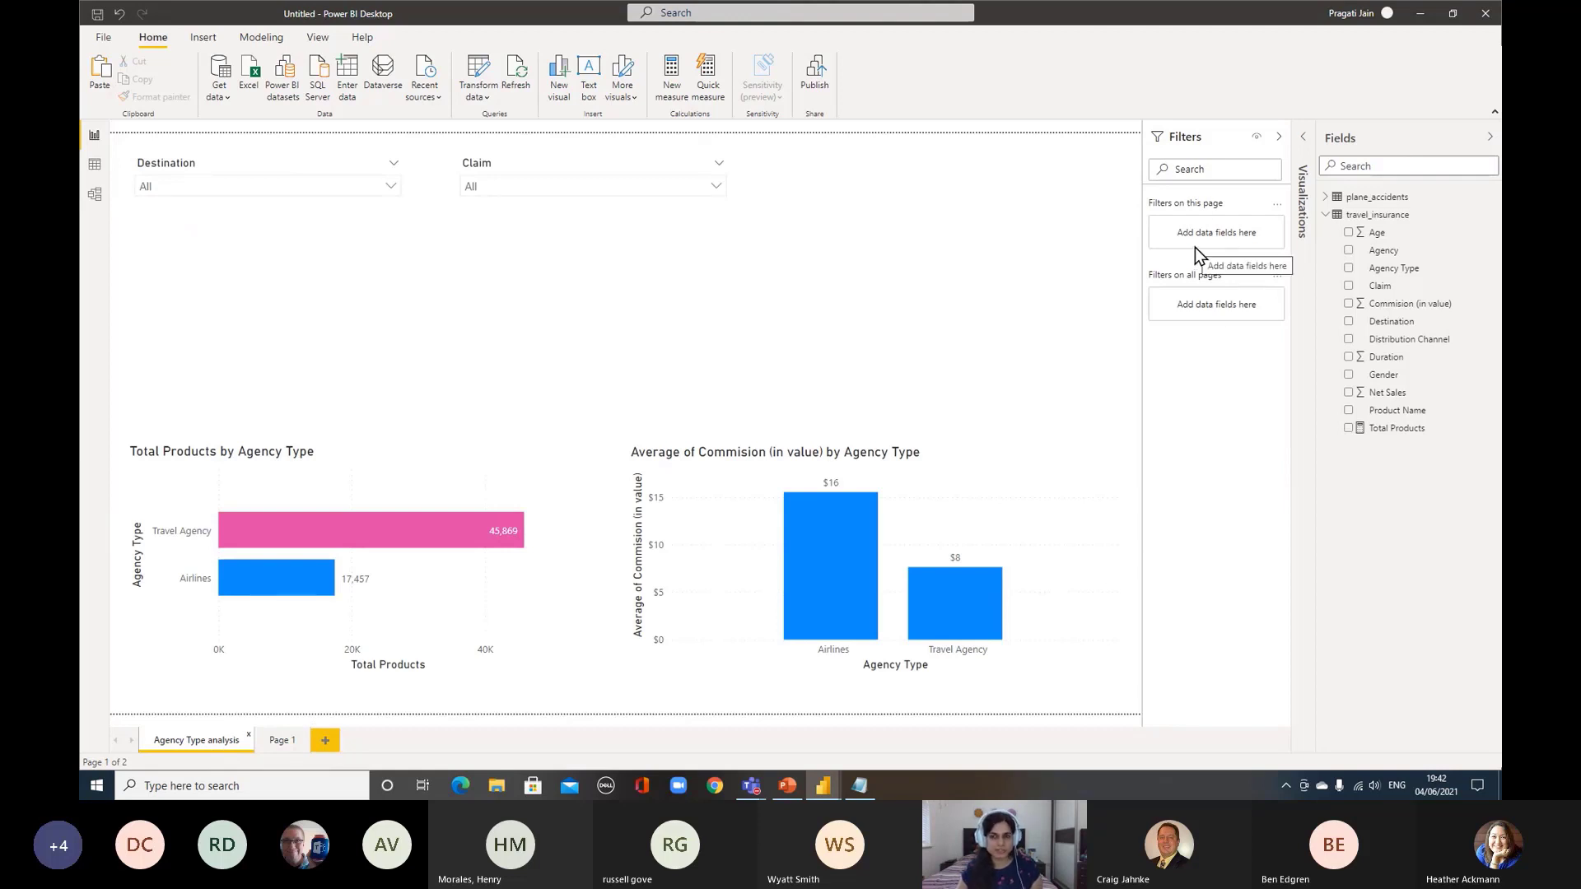
pyautogui.click(276, 740)
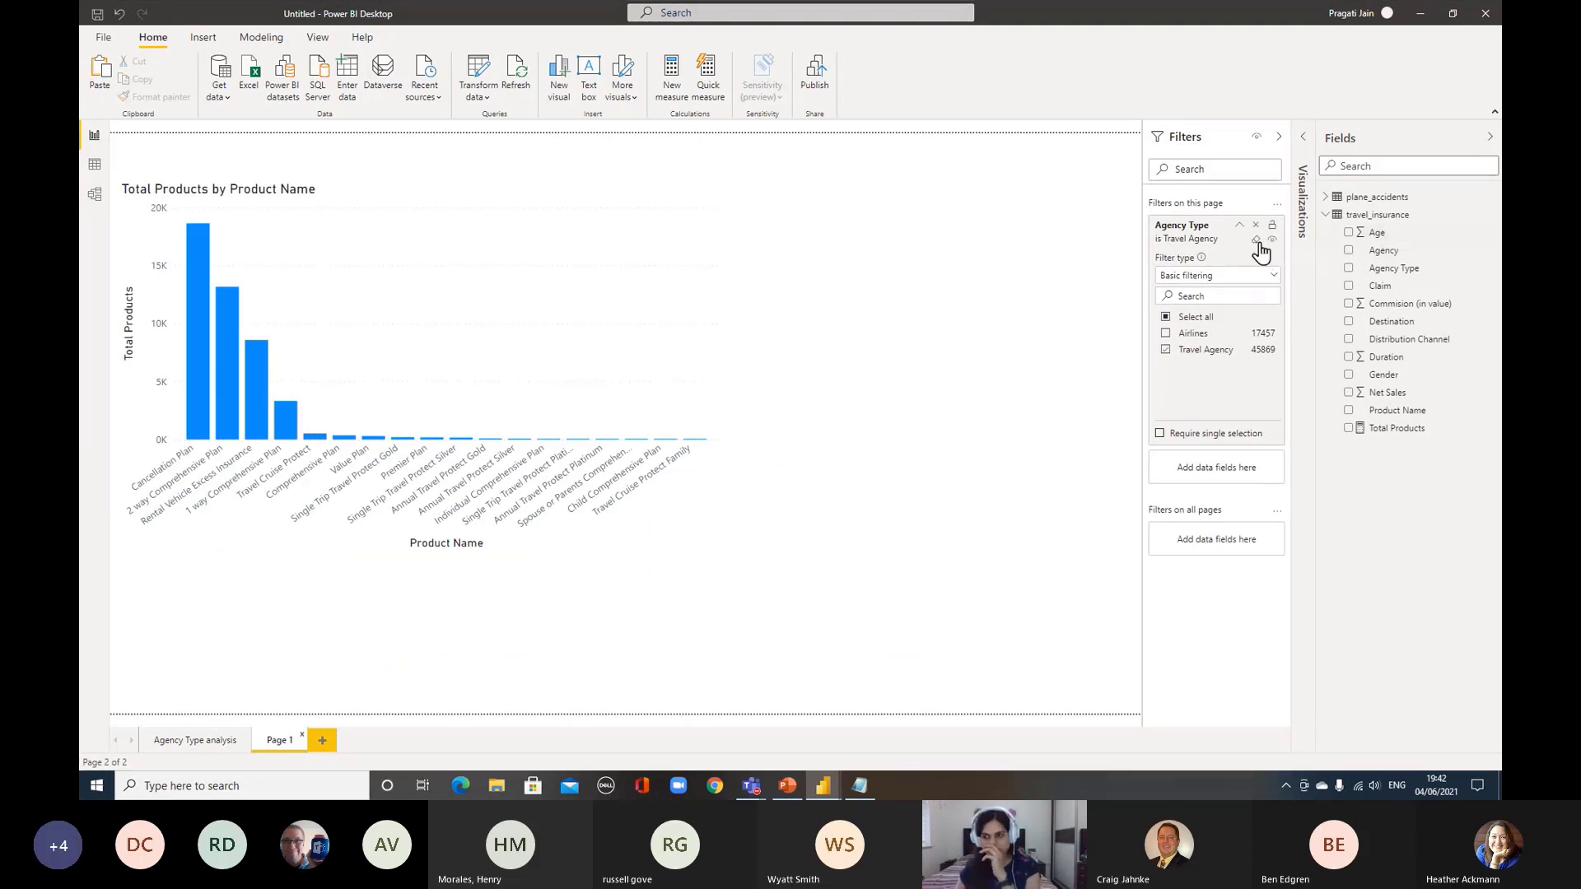
# Clear and remove the page-level Agency Type filter from the product page
pyautogui.click(1256, 240)
pyautogui.click(1239, 225)
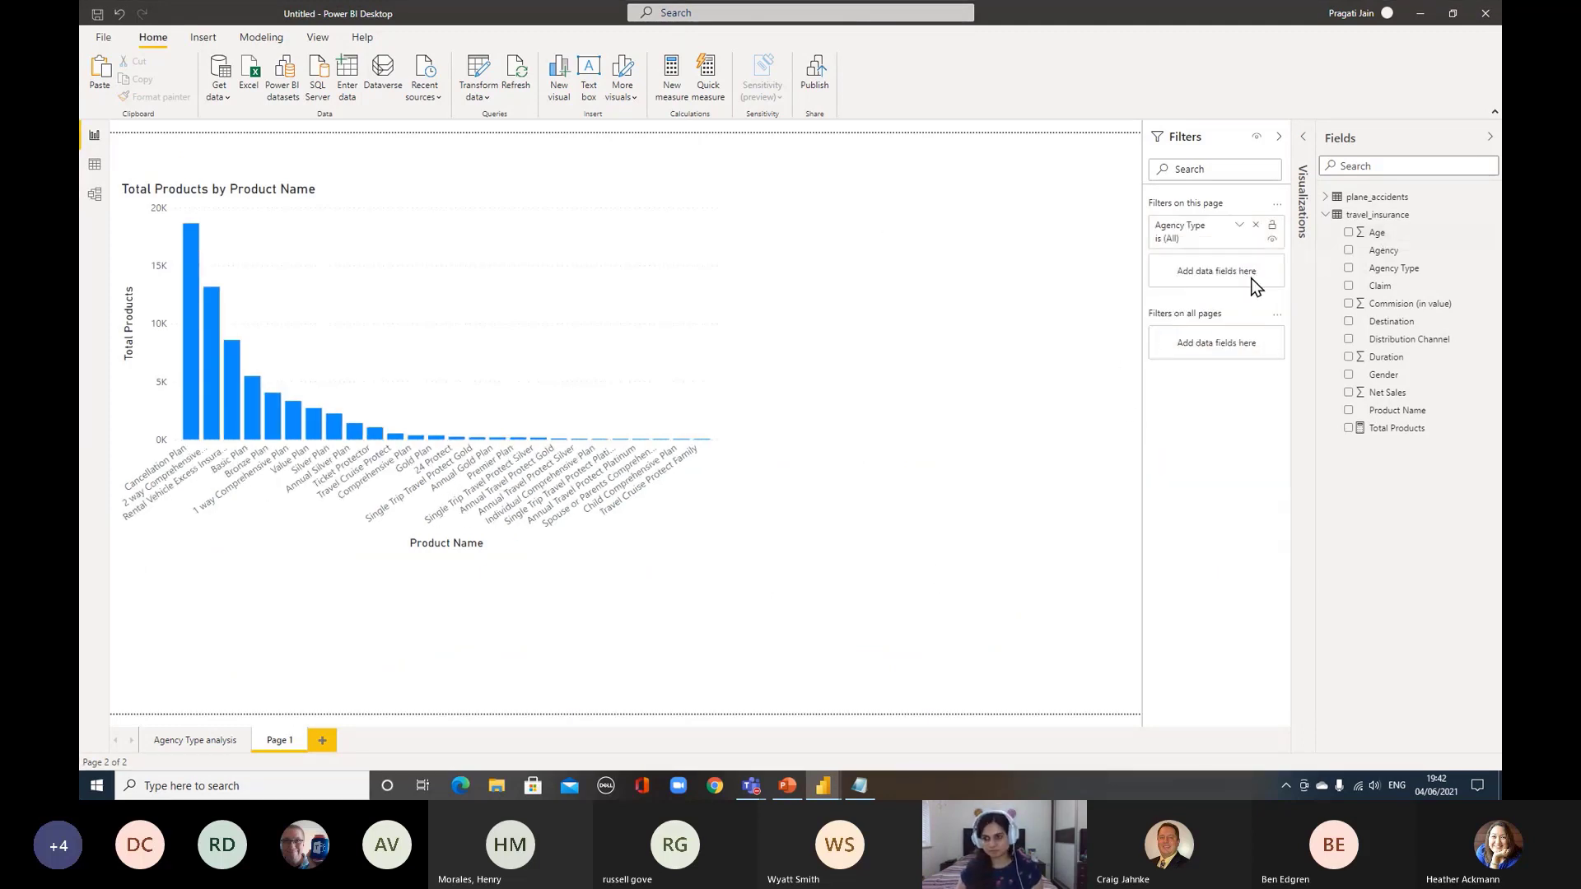
pyautogui.click(1255, 225)
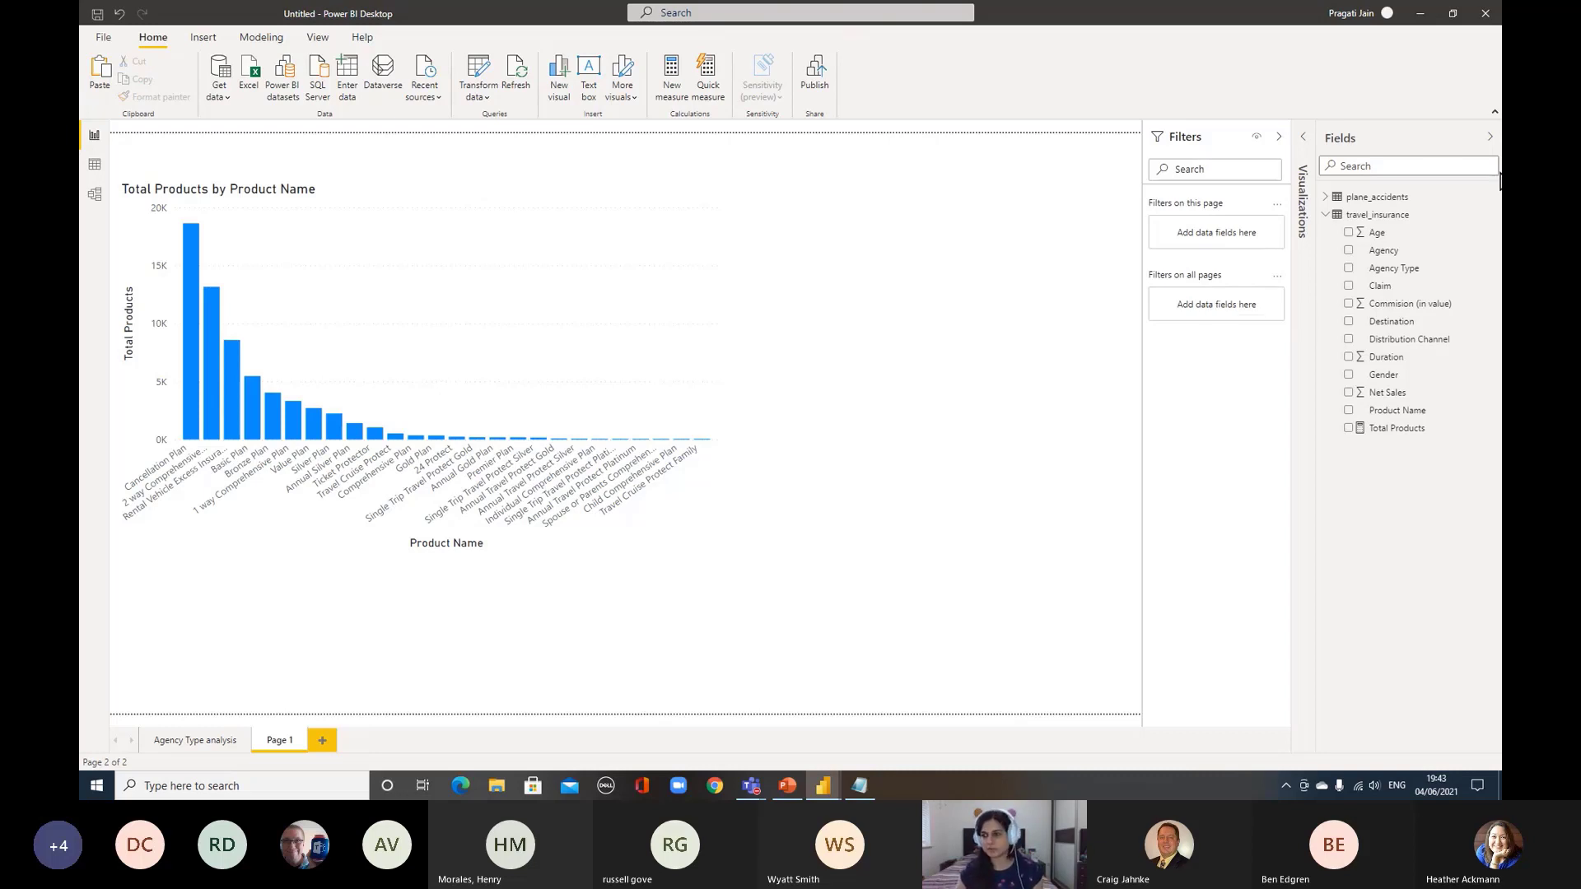
# Add Agency Type as a filter on all pages, select Travel Agency, and check its effect on both report pages
pyautogui.moveTo(1393, 269); pyautogui.dragTo(1222, 313)
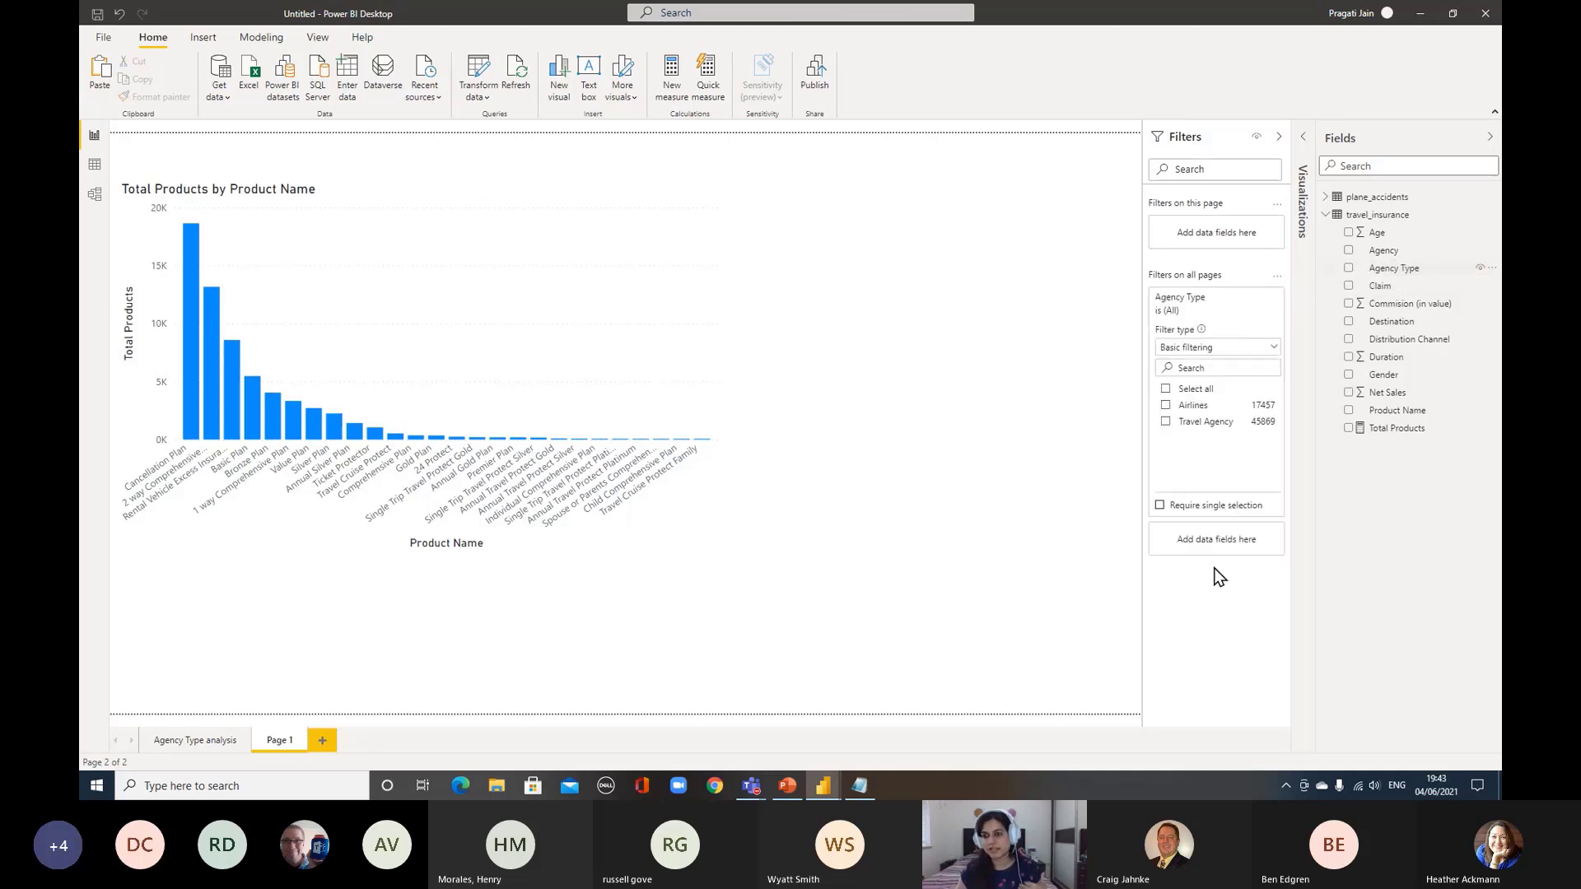
pyautogui.click(170, 743)
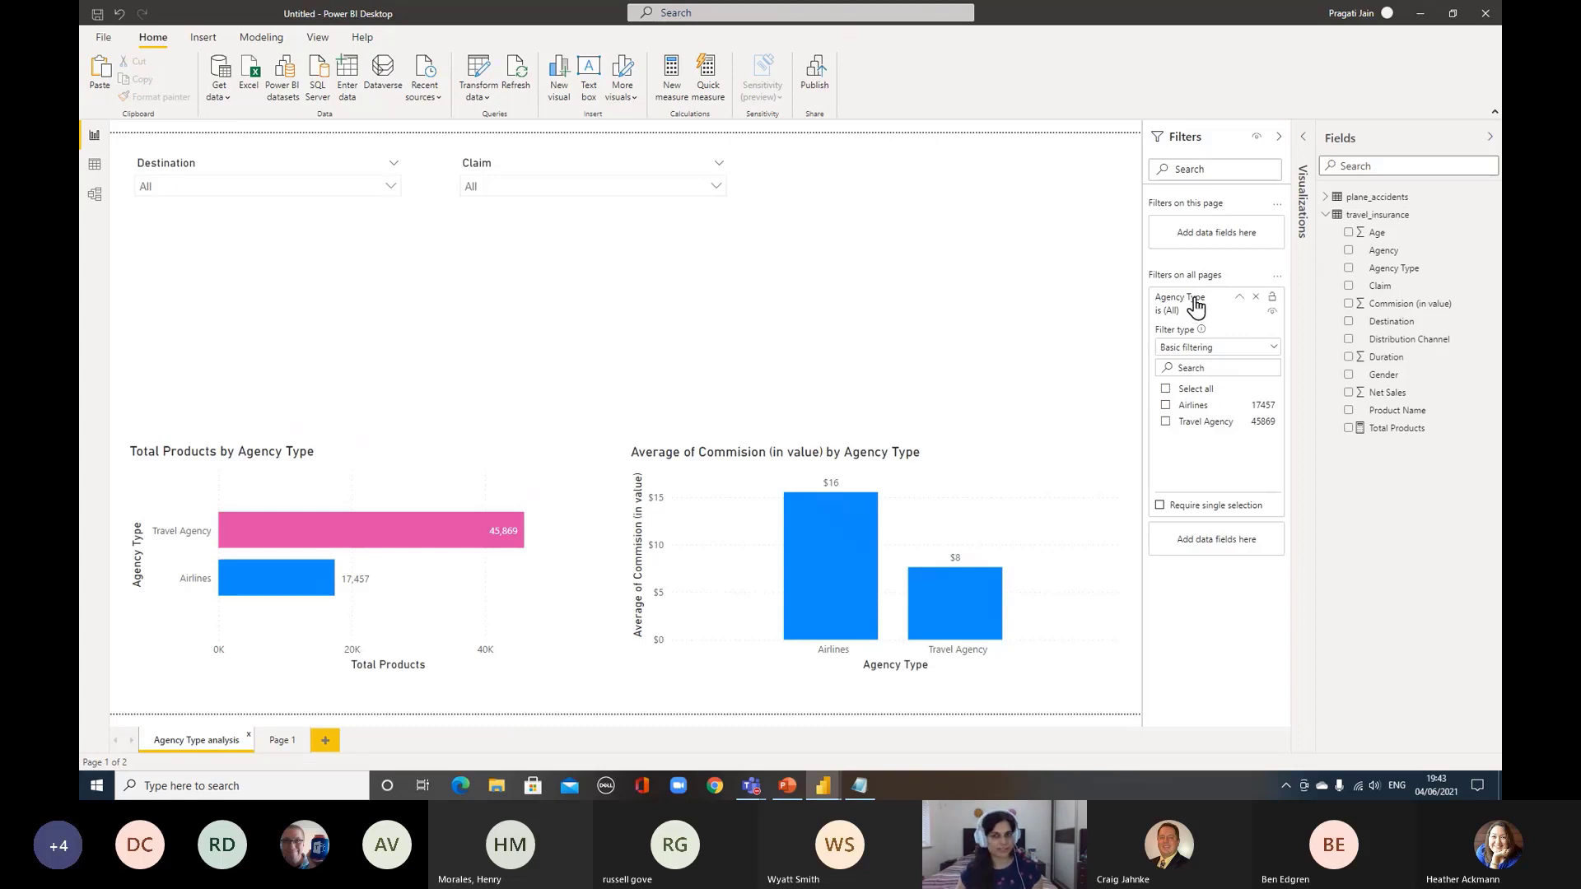
pyautogui.click(1165, 422)
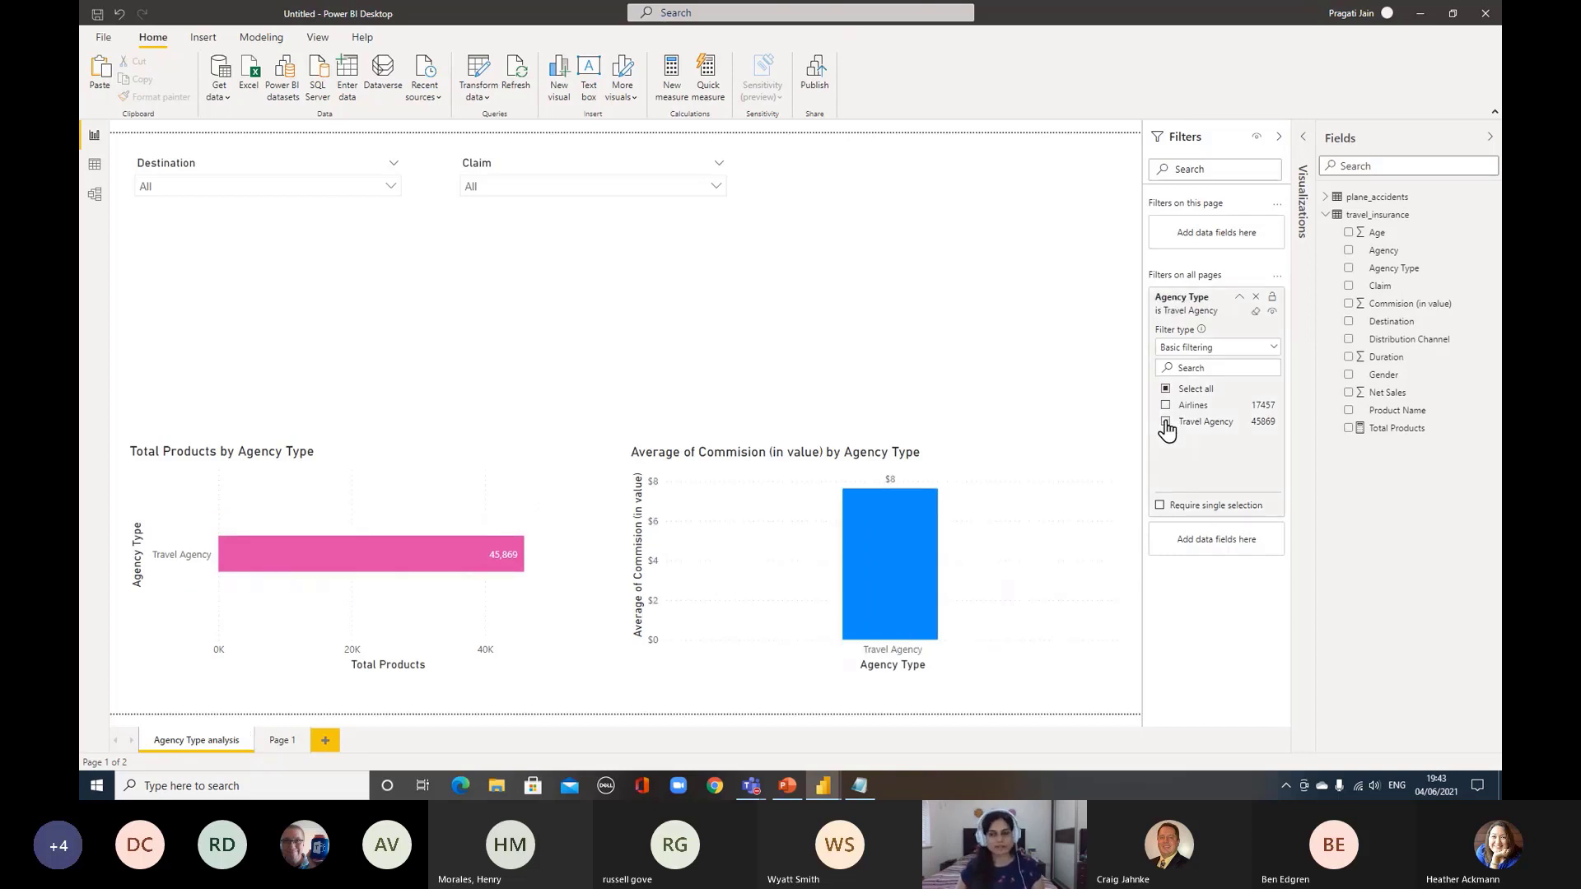
pyautogui.click(284, 741)
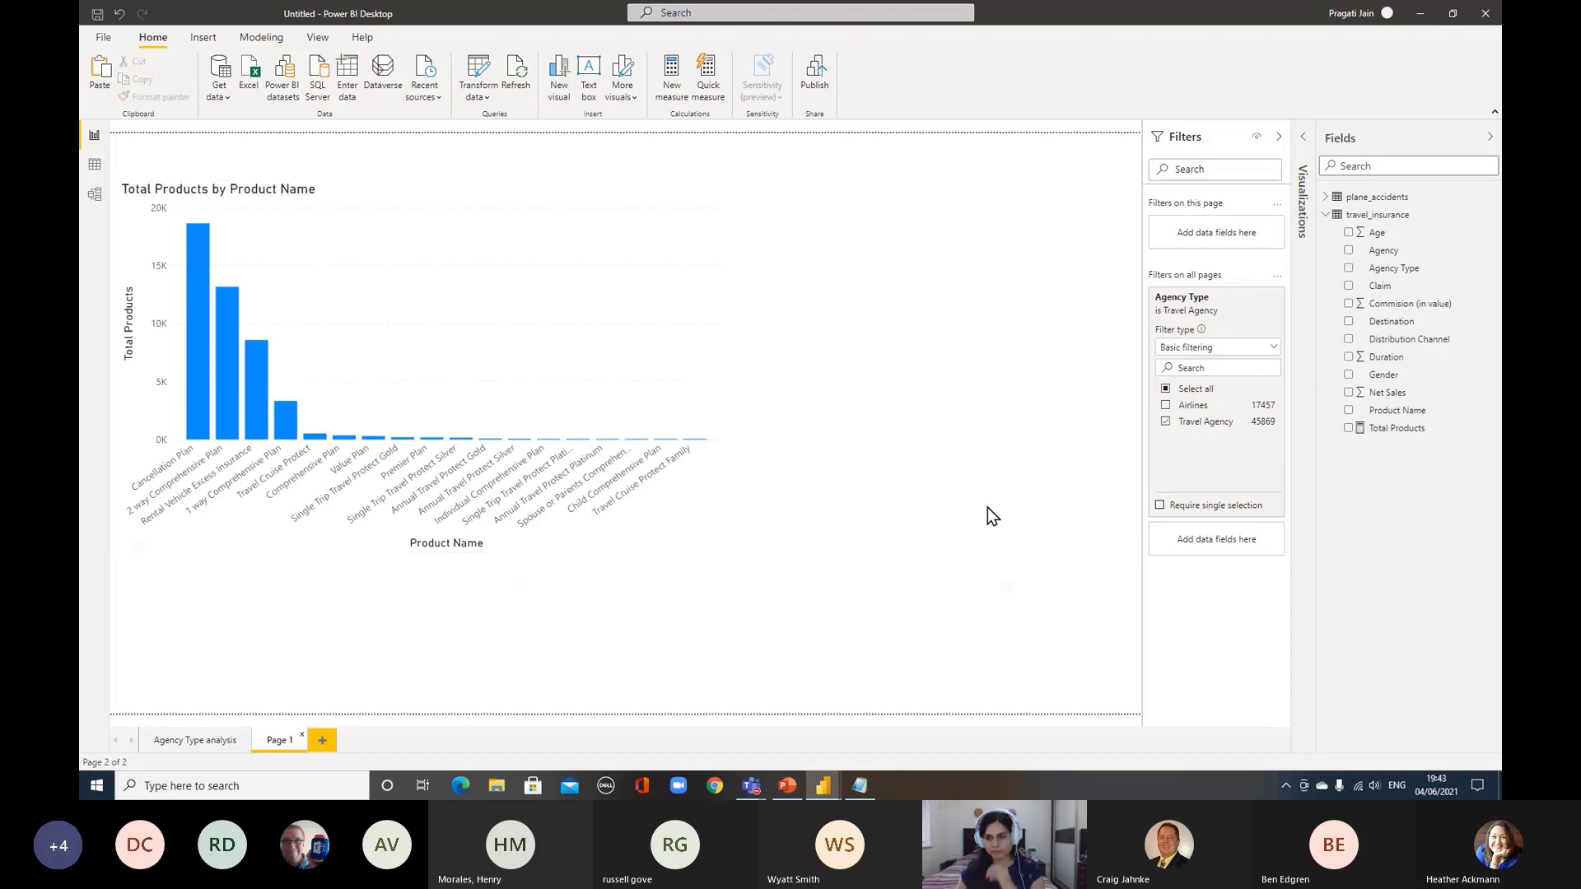
# Collapse the all-pages Agency Type filter and clear its selection
pyautogui.click(1238, 300)
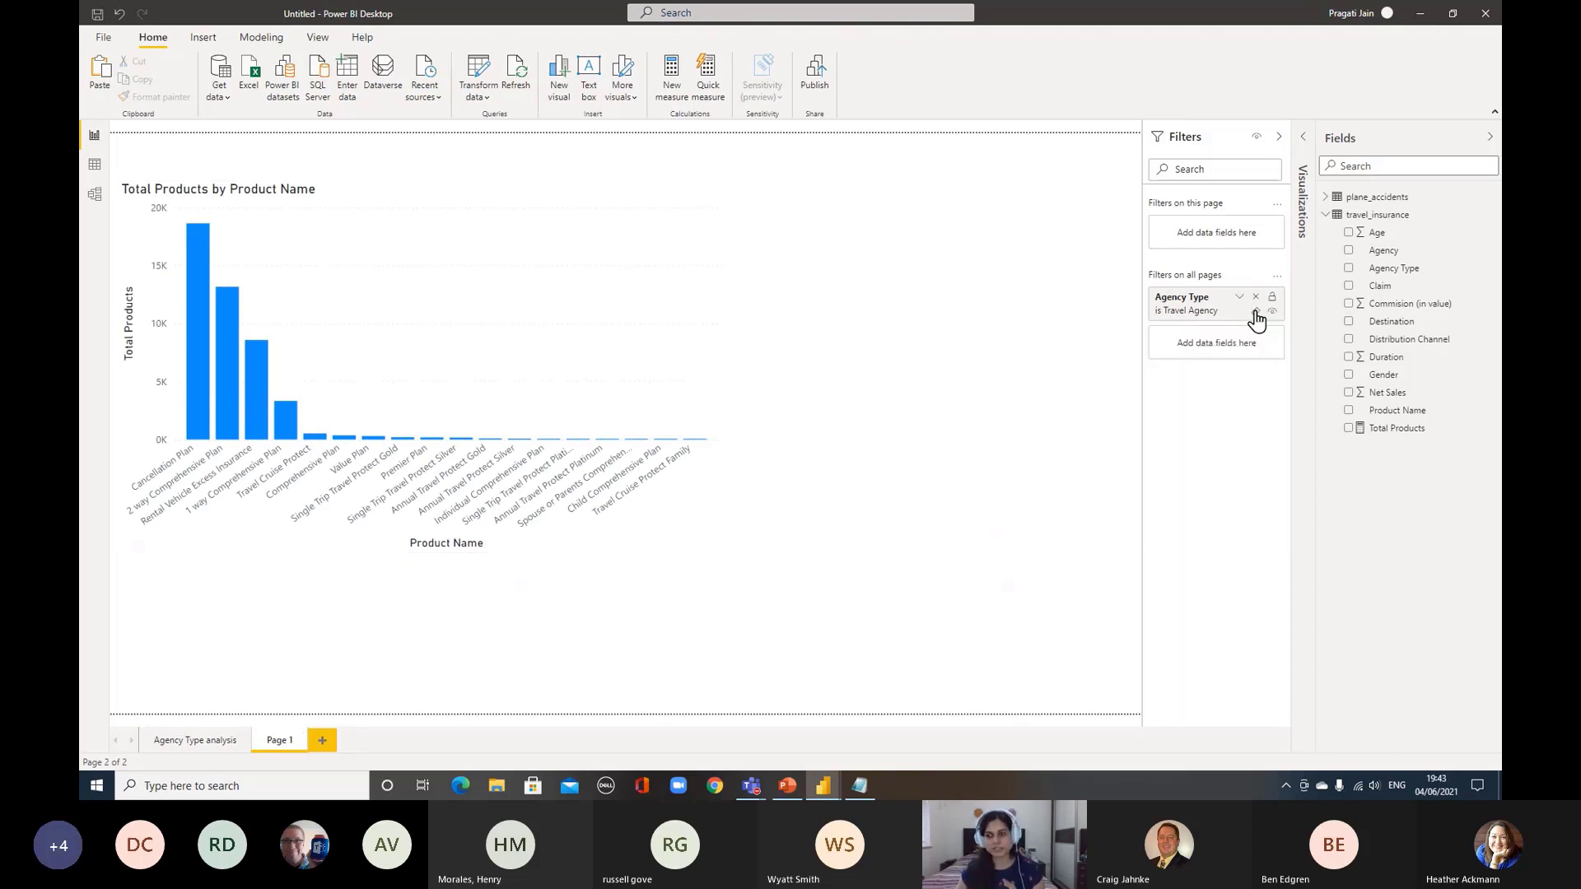
pyautogui.click(1255, 312)
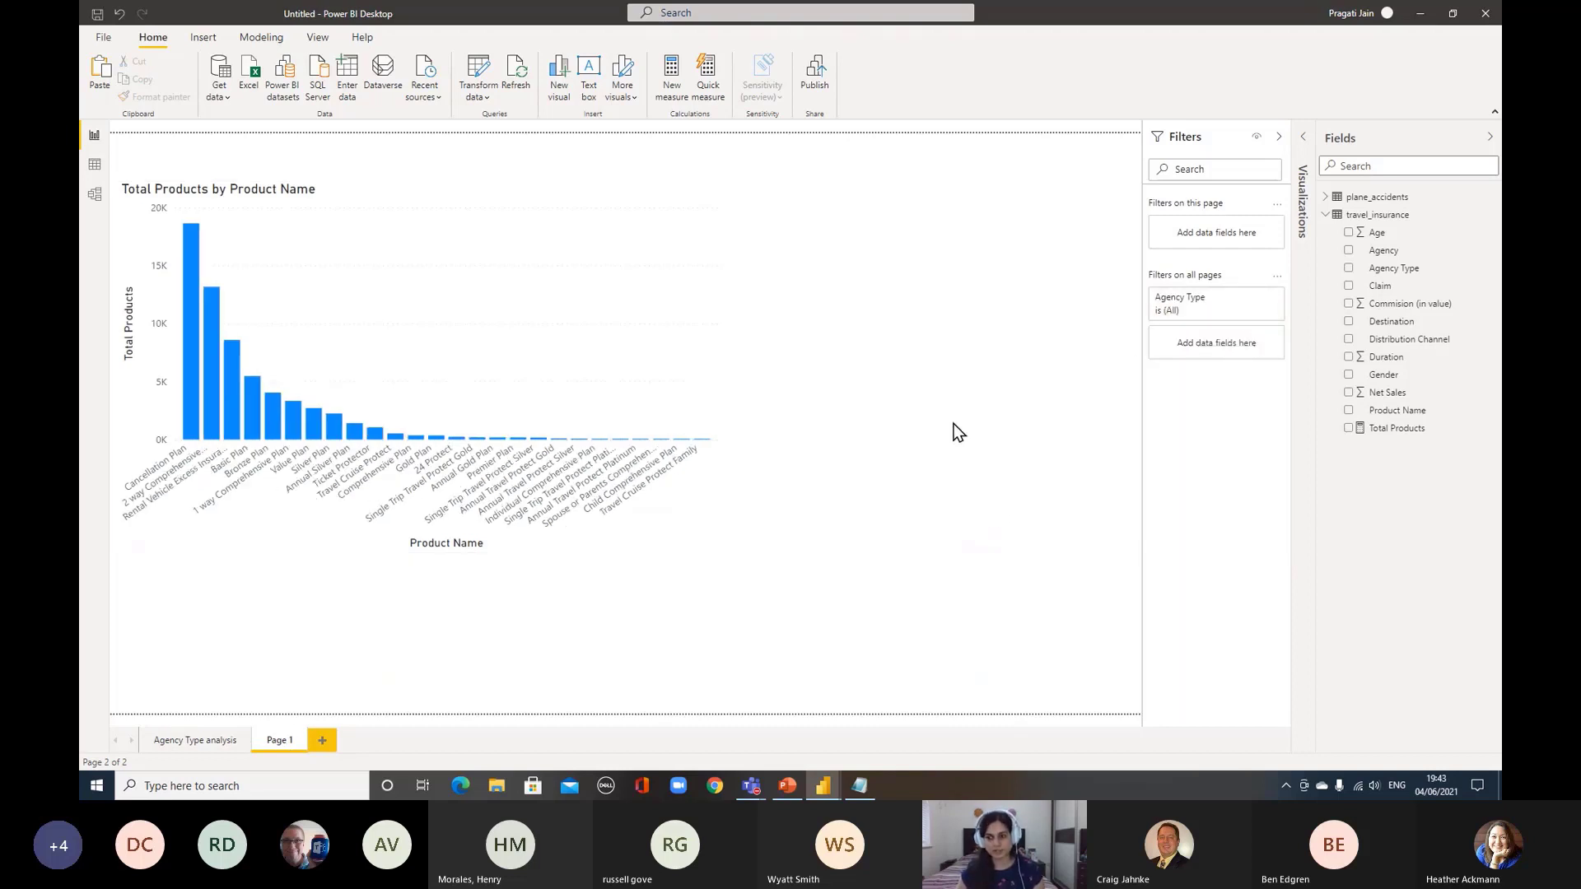
# Widen the Total Products by Product Name chart and apply a Top N filter showing the top 10 product names by Total Products
pyautogui.click(547, 238)
pyautogui.moveTo(722, 367); pyautogui.dragTo(1030, 370)
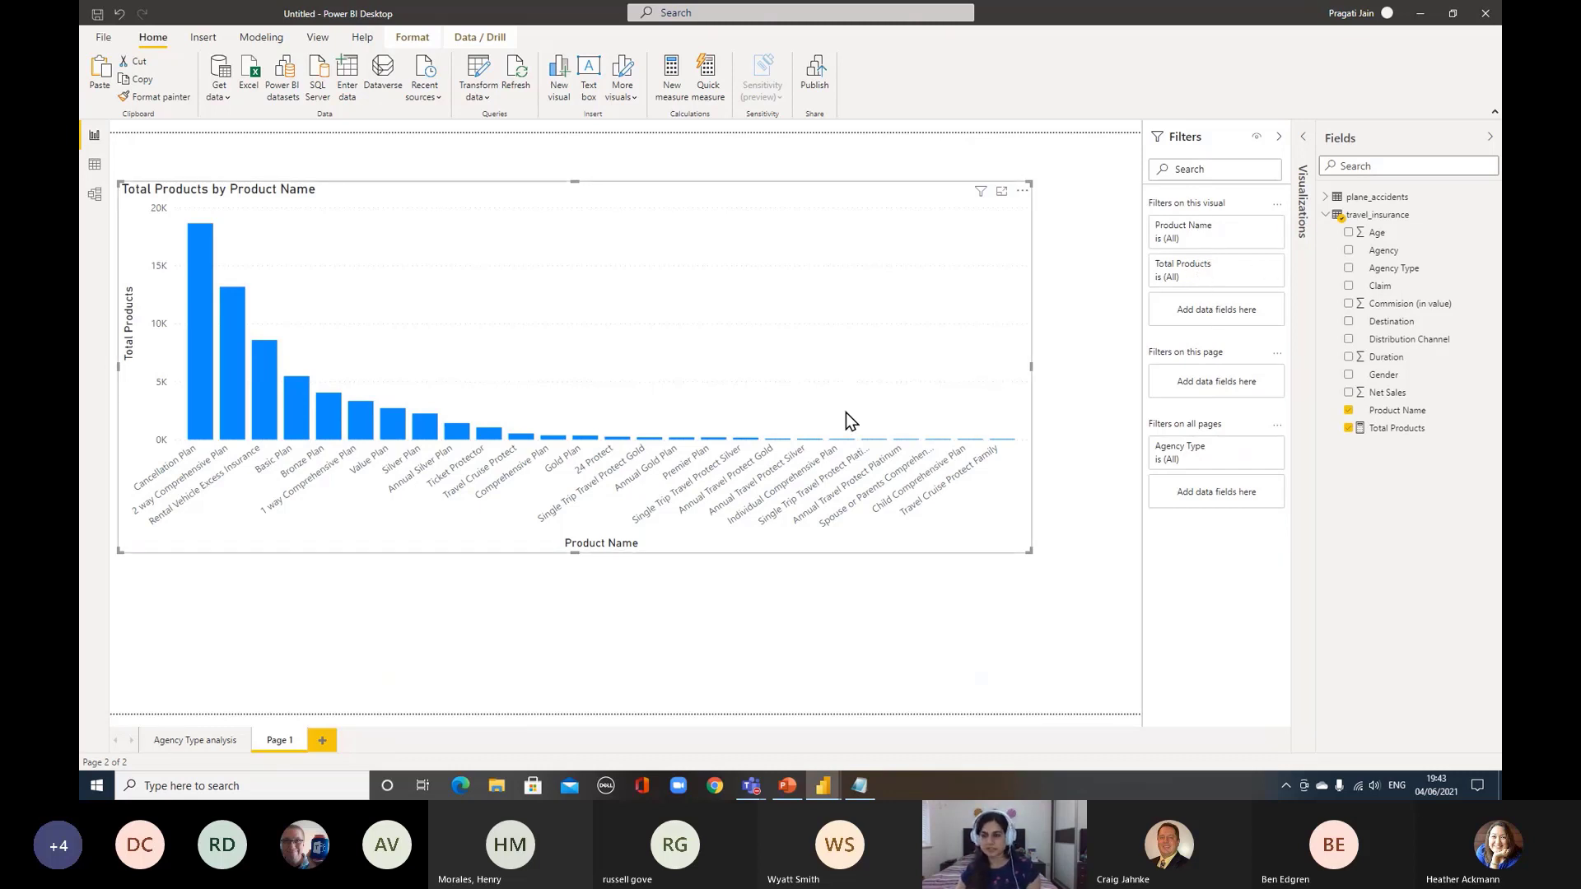
pyautogui.click(1255, 227)
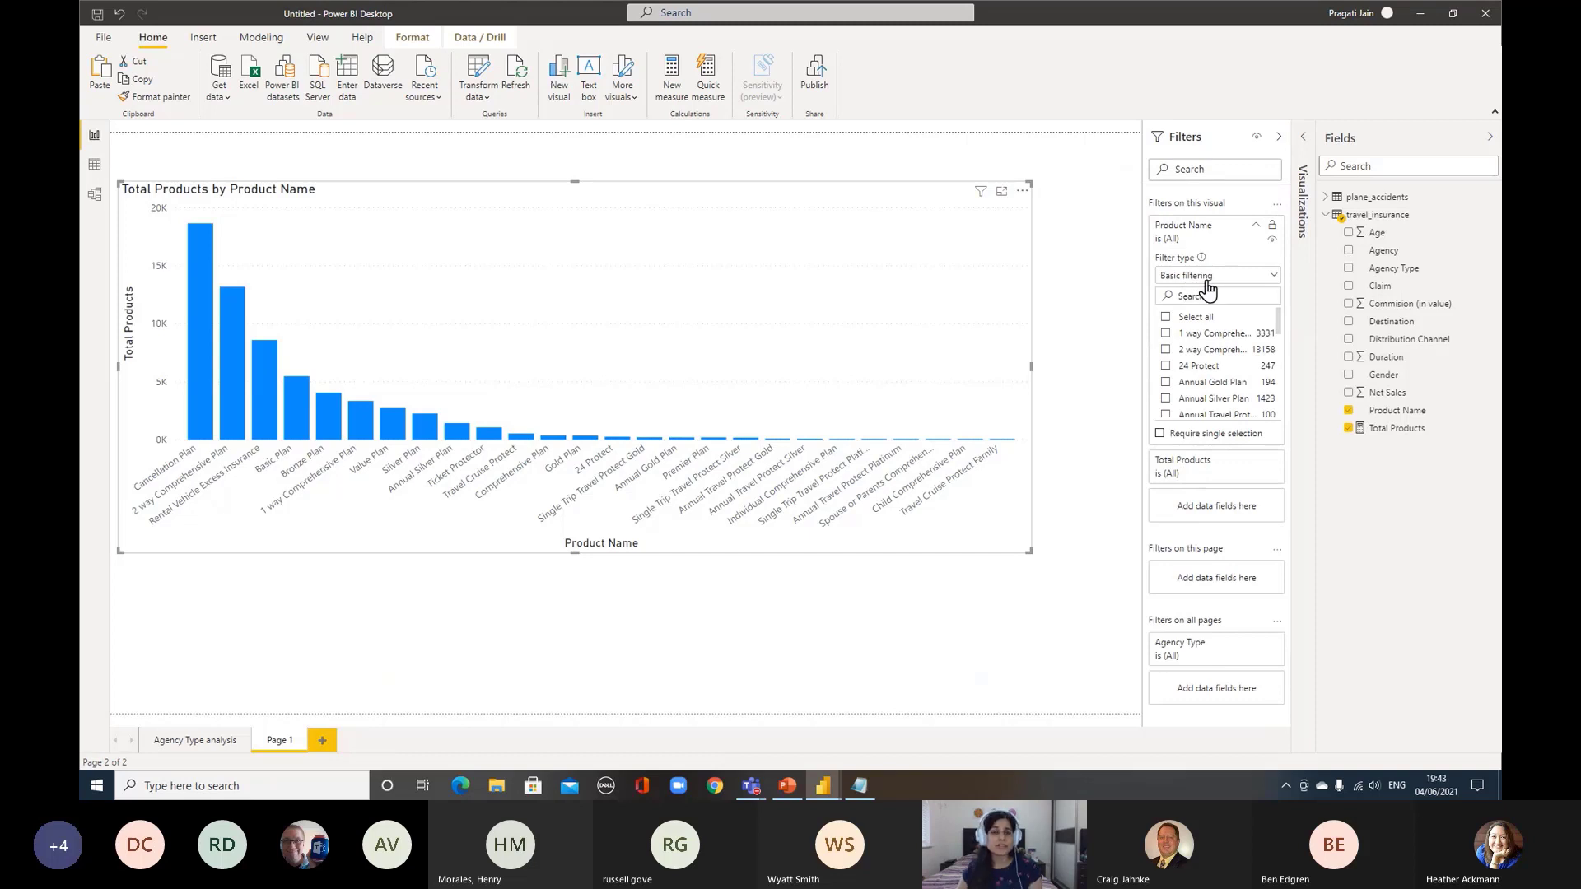
pyautogui.click(1274, 278)
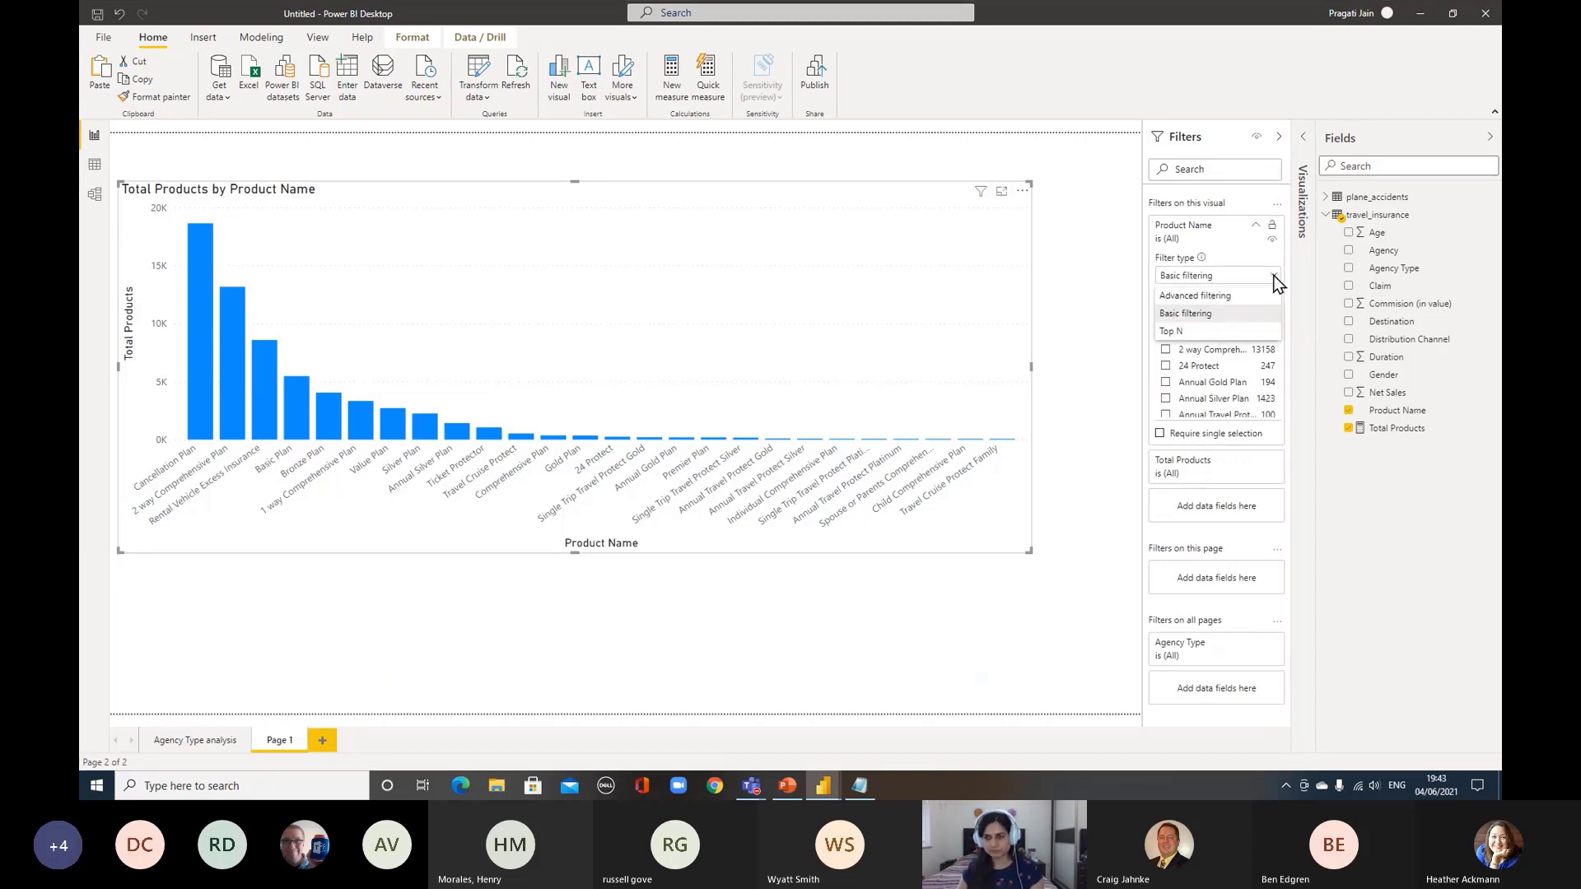
pyautogui.click(1208, 330)
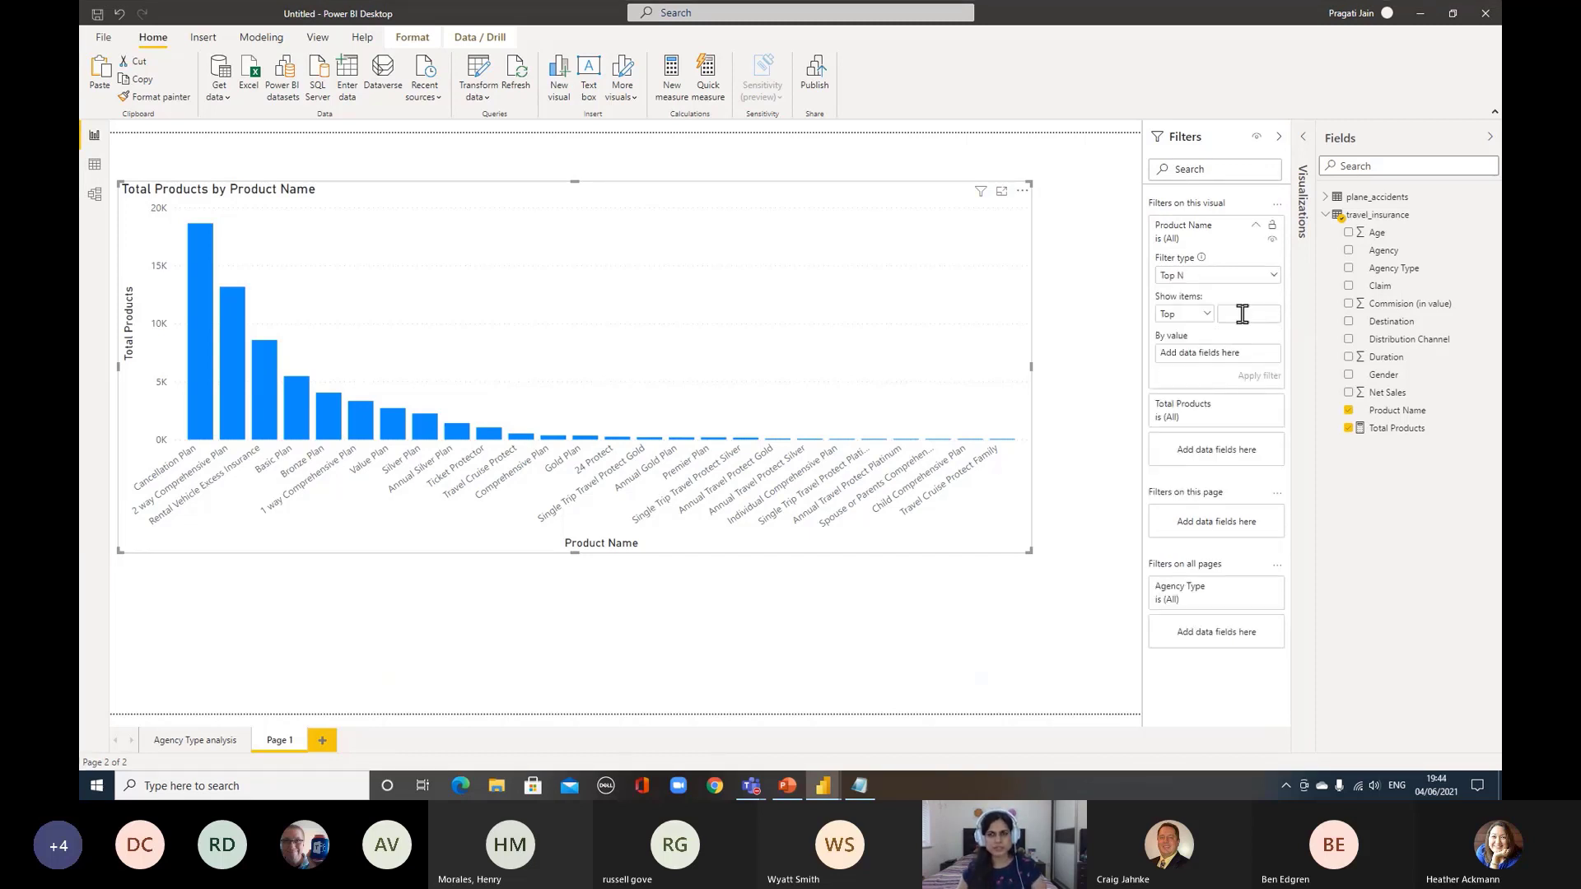
pyautogui.click(1242, 313)
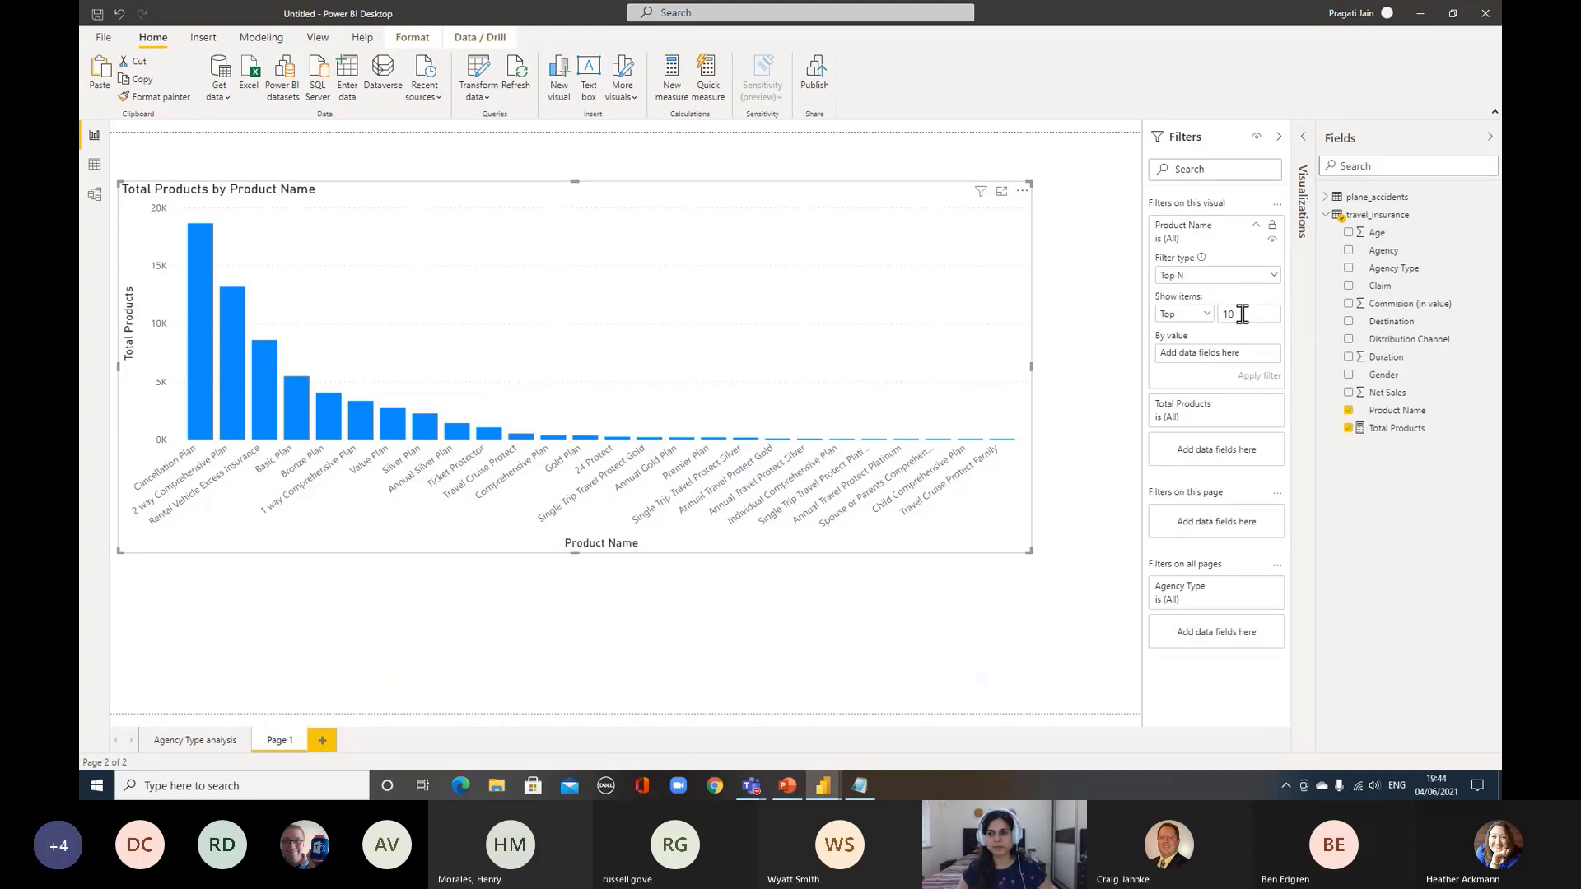
pyautogui.write('10')
pyautogui.moveTo(1457, 427); pyautogui.dragTo(1255, 354)
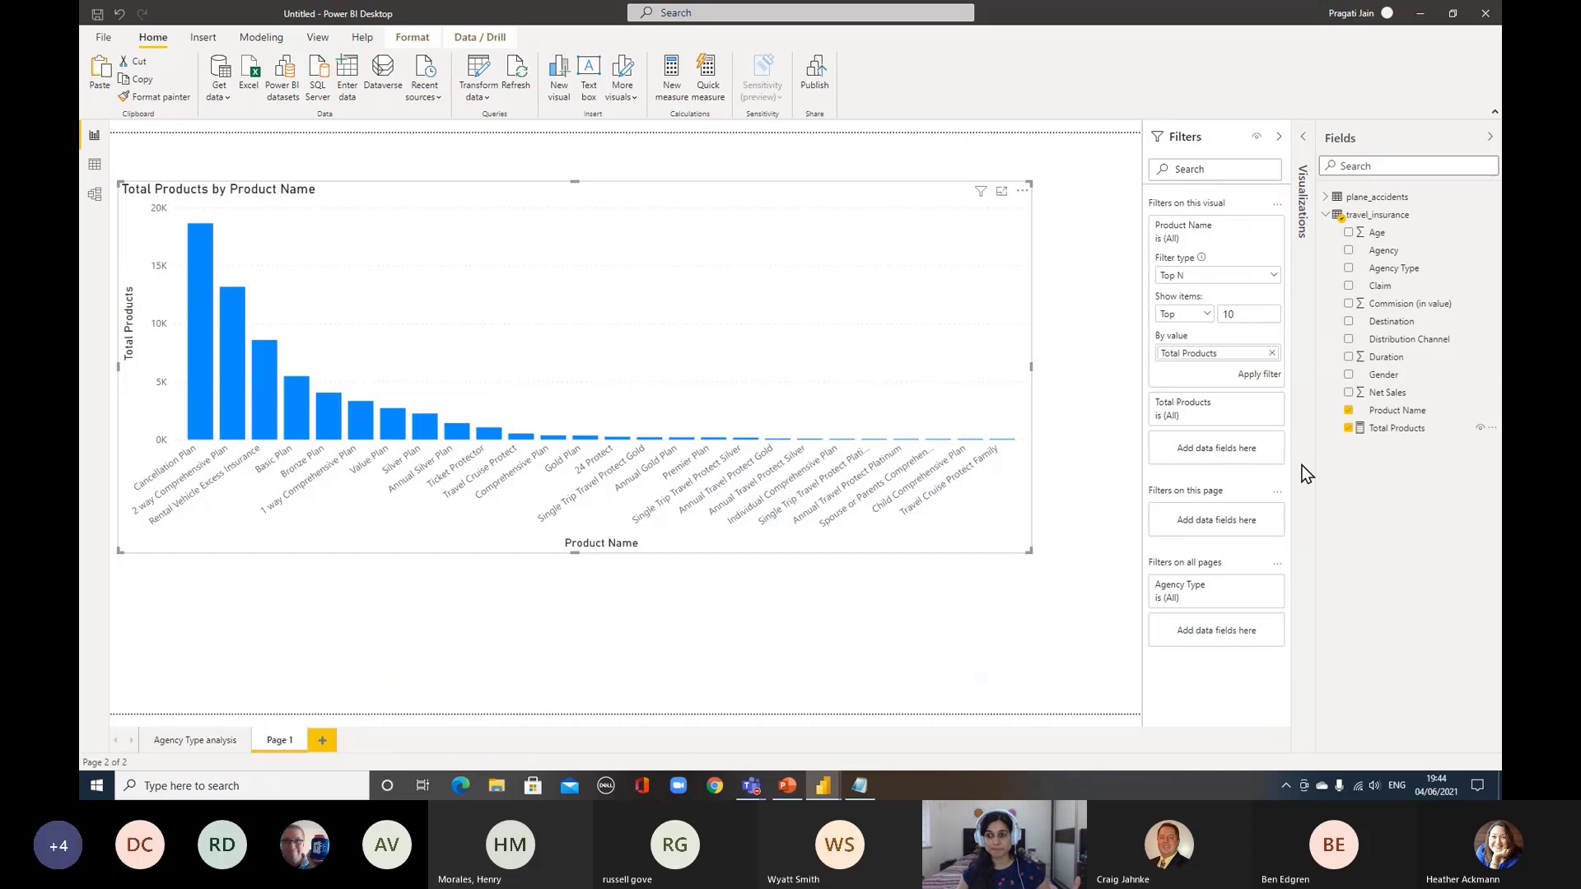
pyautogui.click(1257, 377)
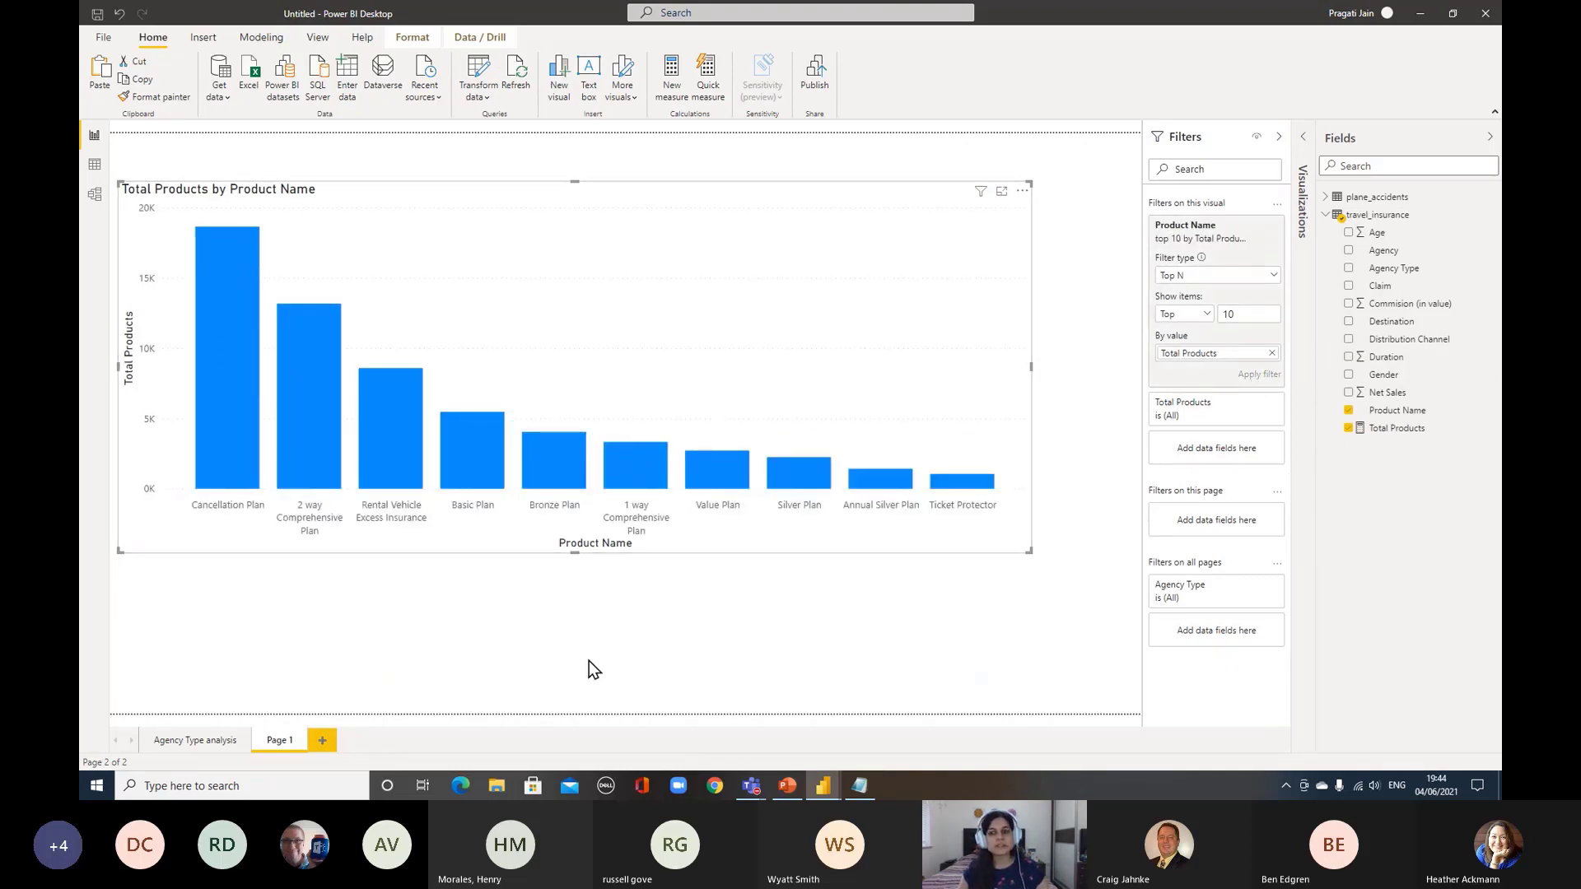
pyautogui.click(1255, 227)
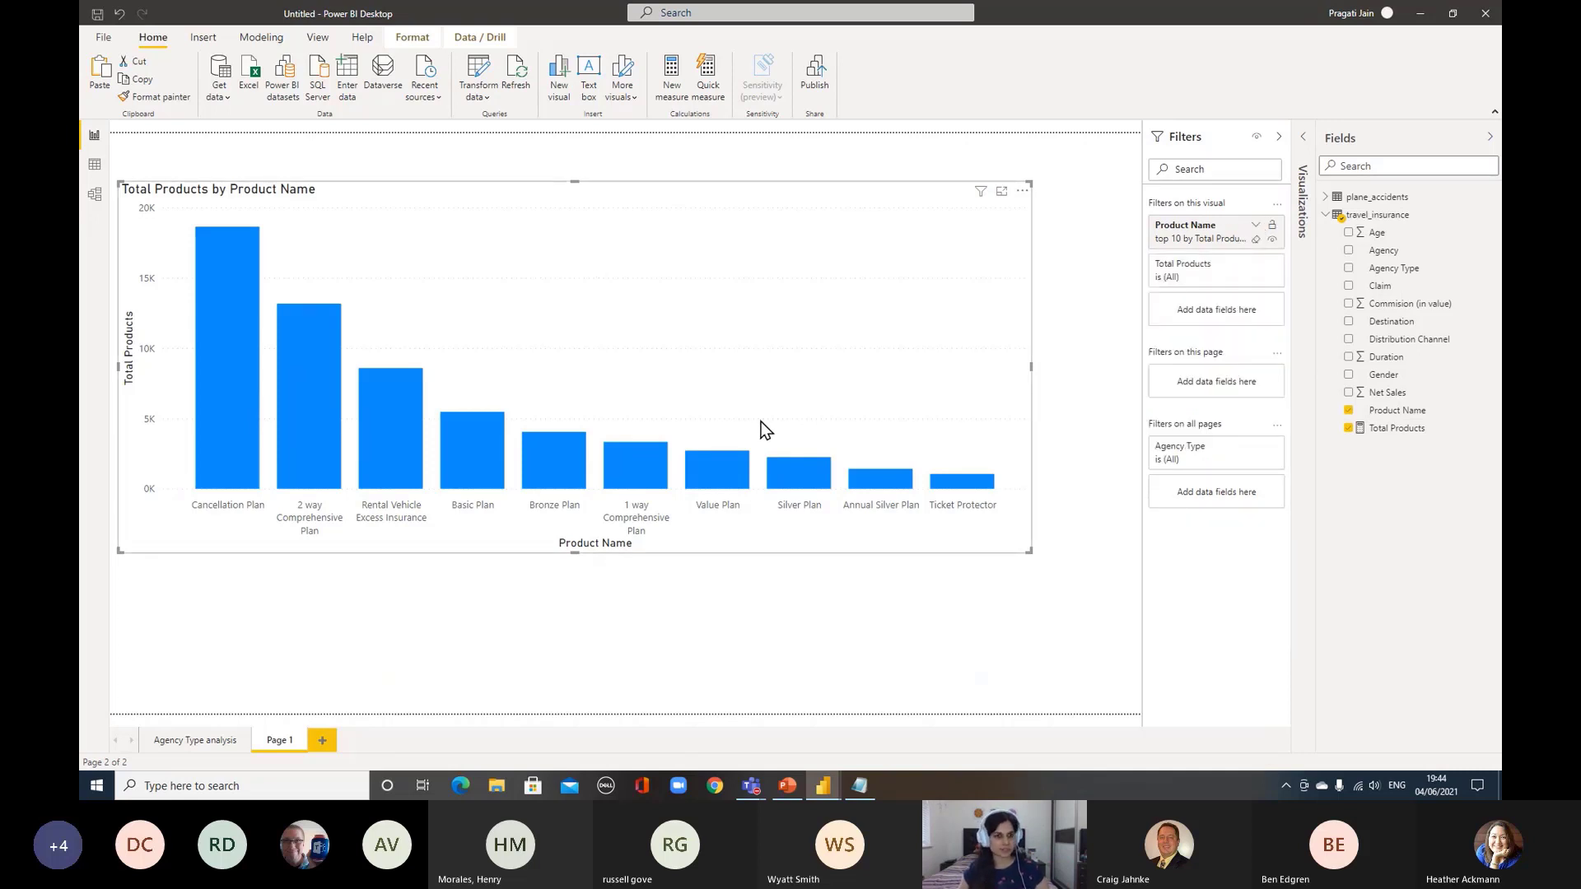
# Turn on data labels for the product chart and set their display units to None
pyautogui.click(1303, 137)
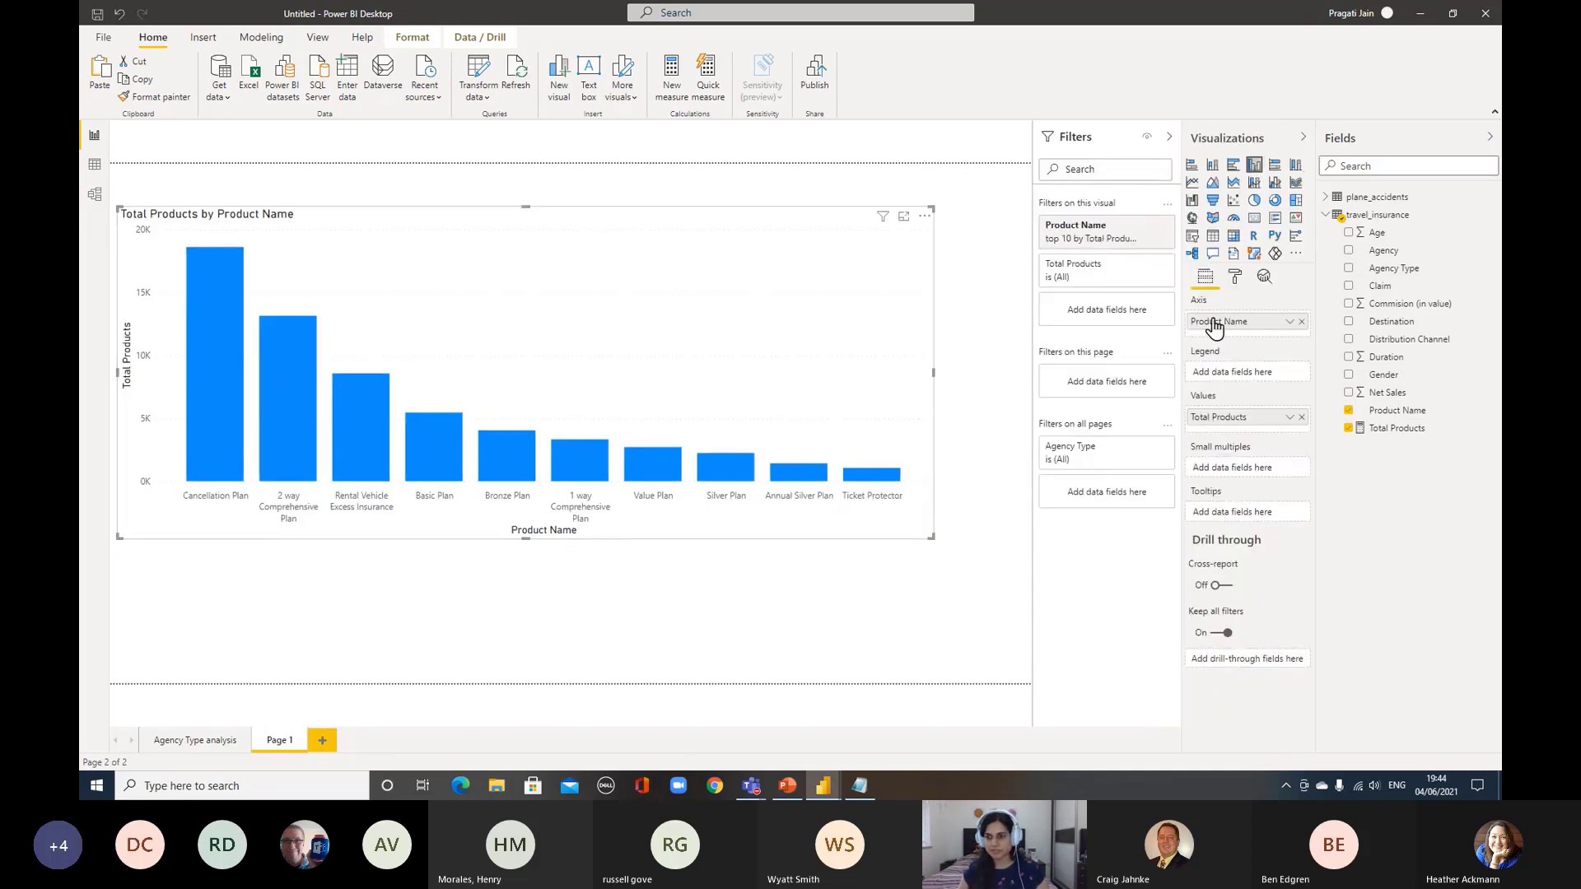
pyautogui.click(1236, 277)
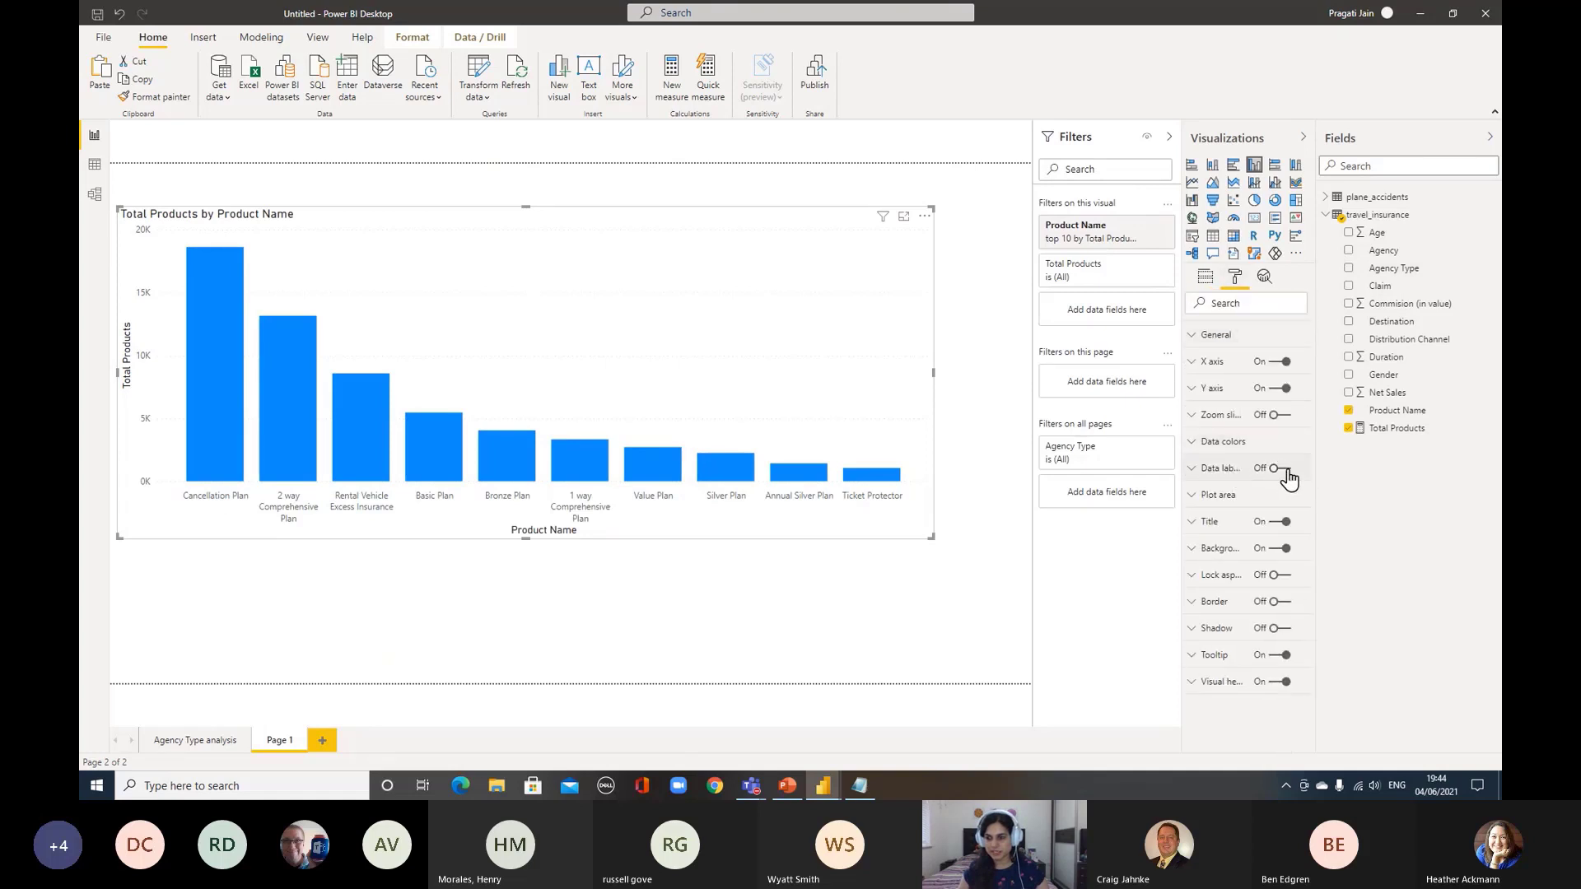
pyautogui.click(1227, 471)
pyautogui.click(1276, 469)
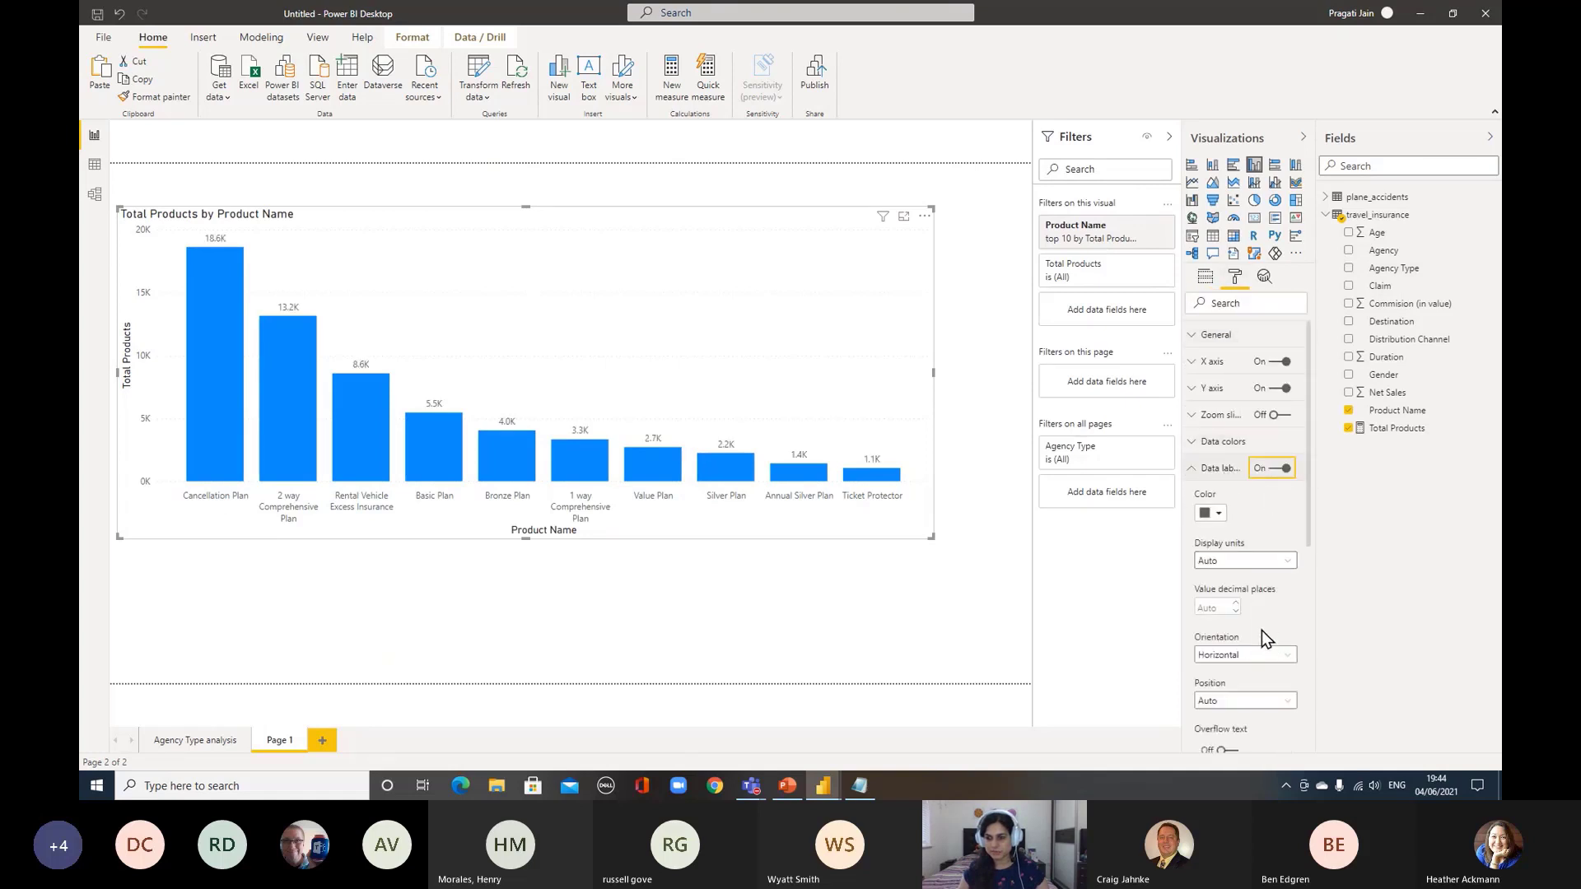
pyautogui.click(1287, 561)
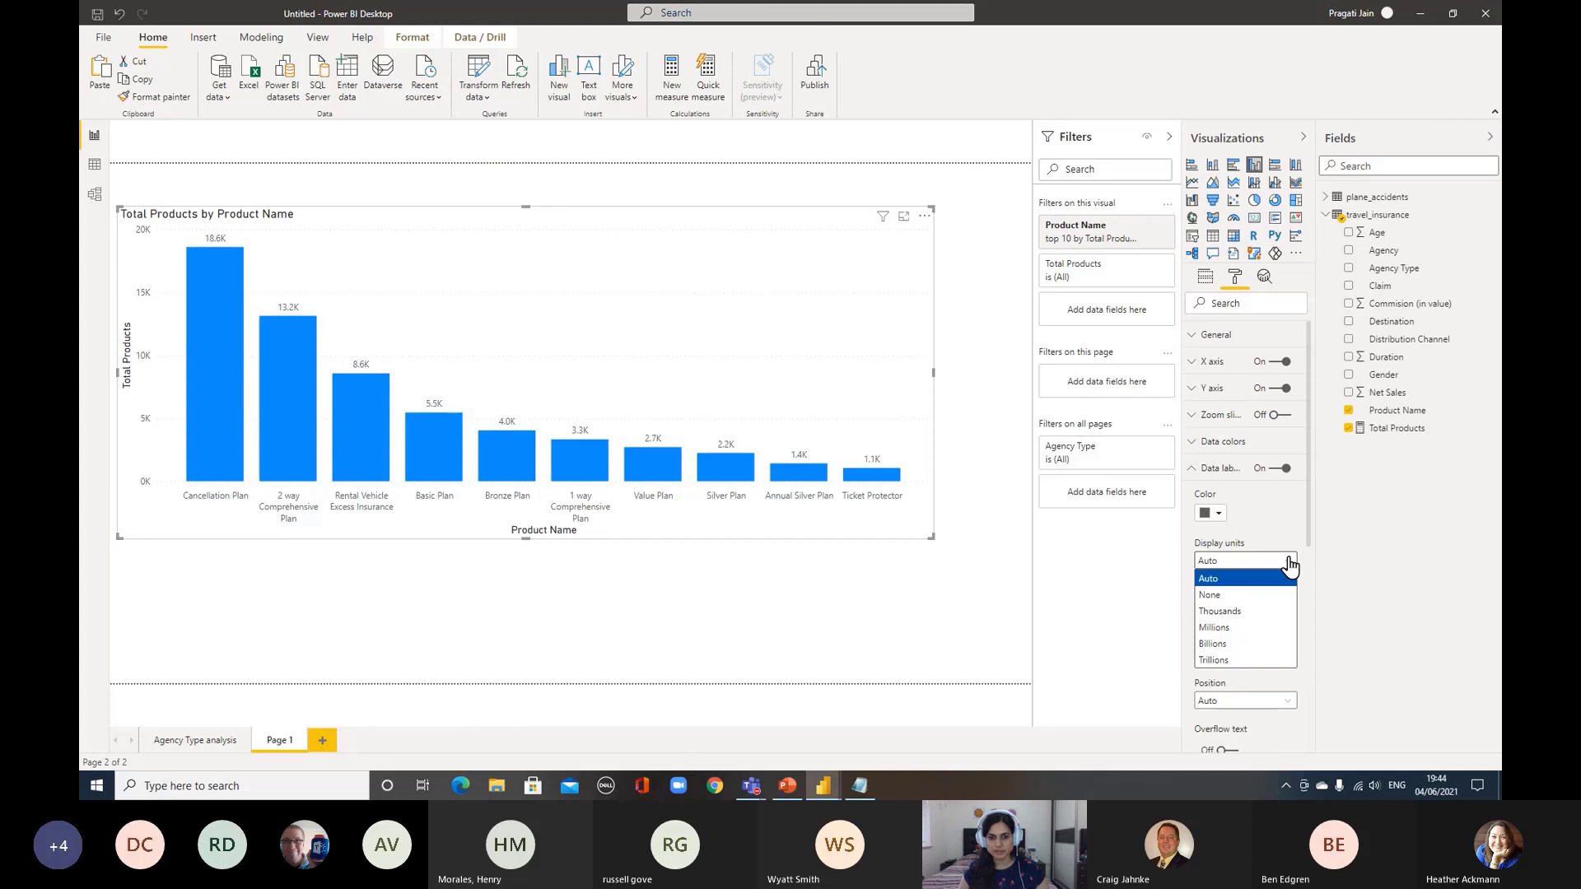
pyautogui.click(1239, 596)
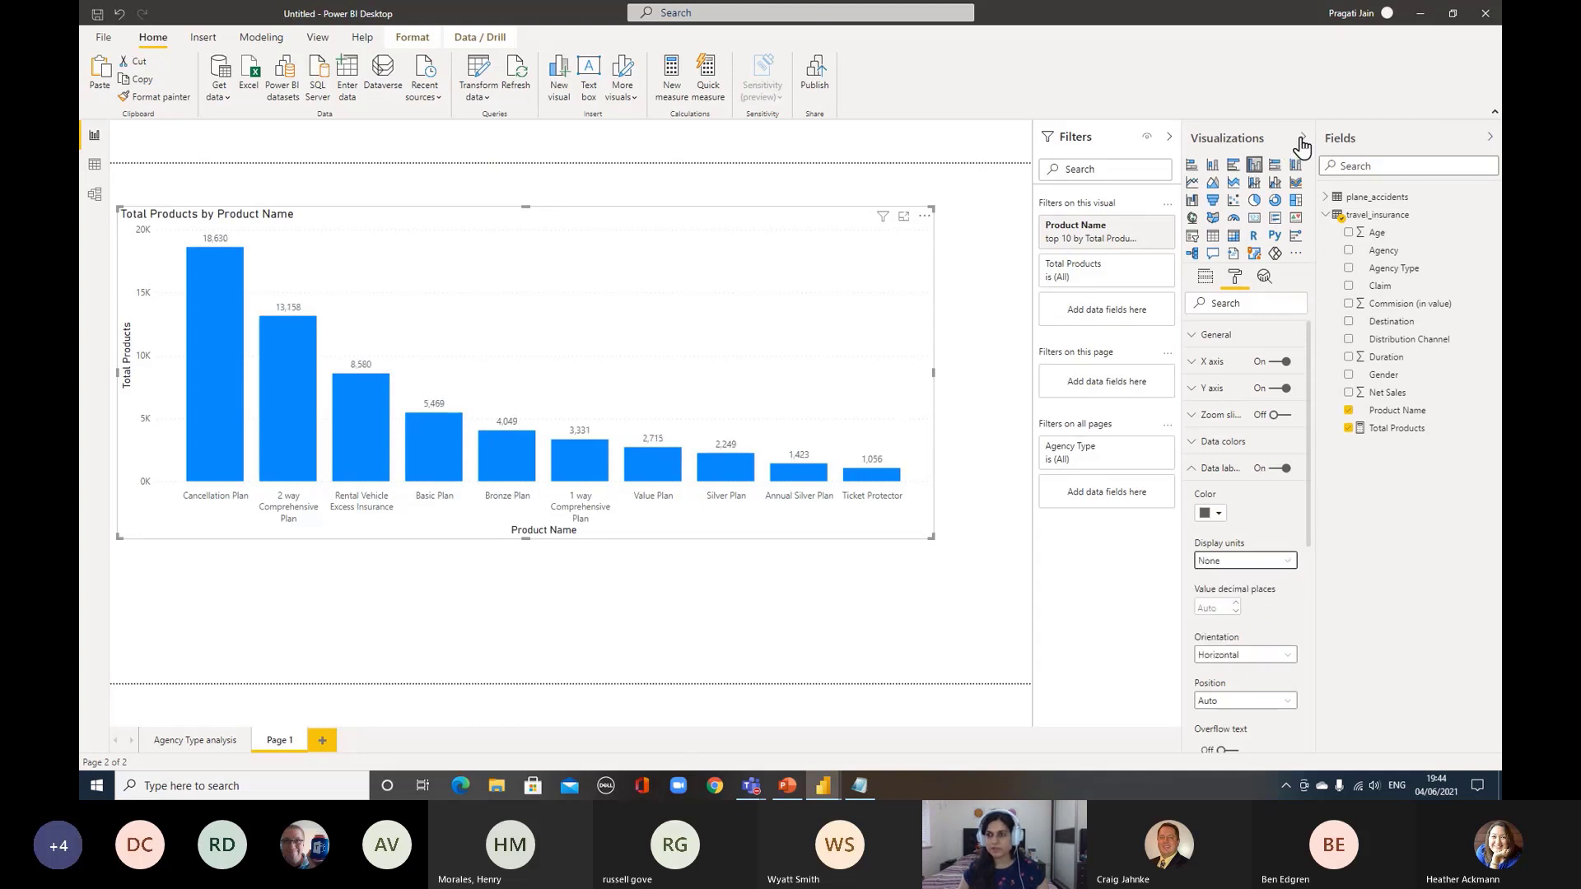
# Collapse the visualization options, then shrink the product chart to about half the page width and reduce its height
pyautogui.click(1302, 138)
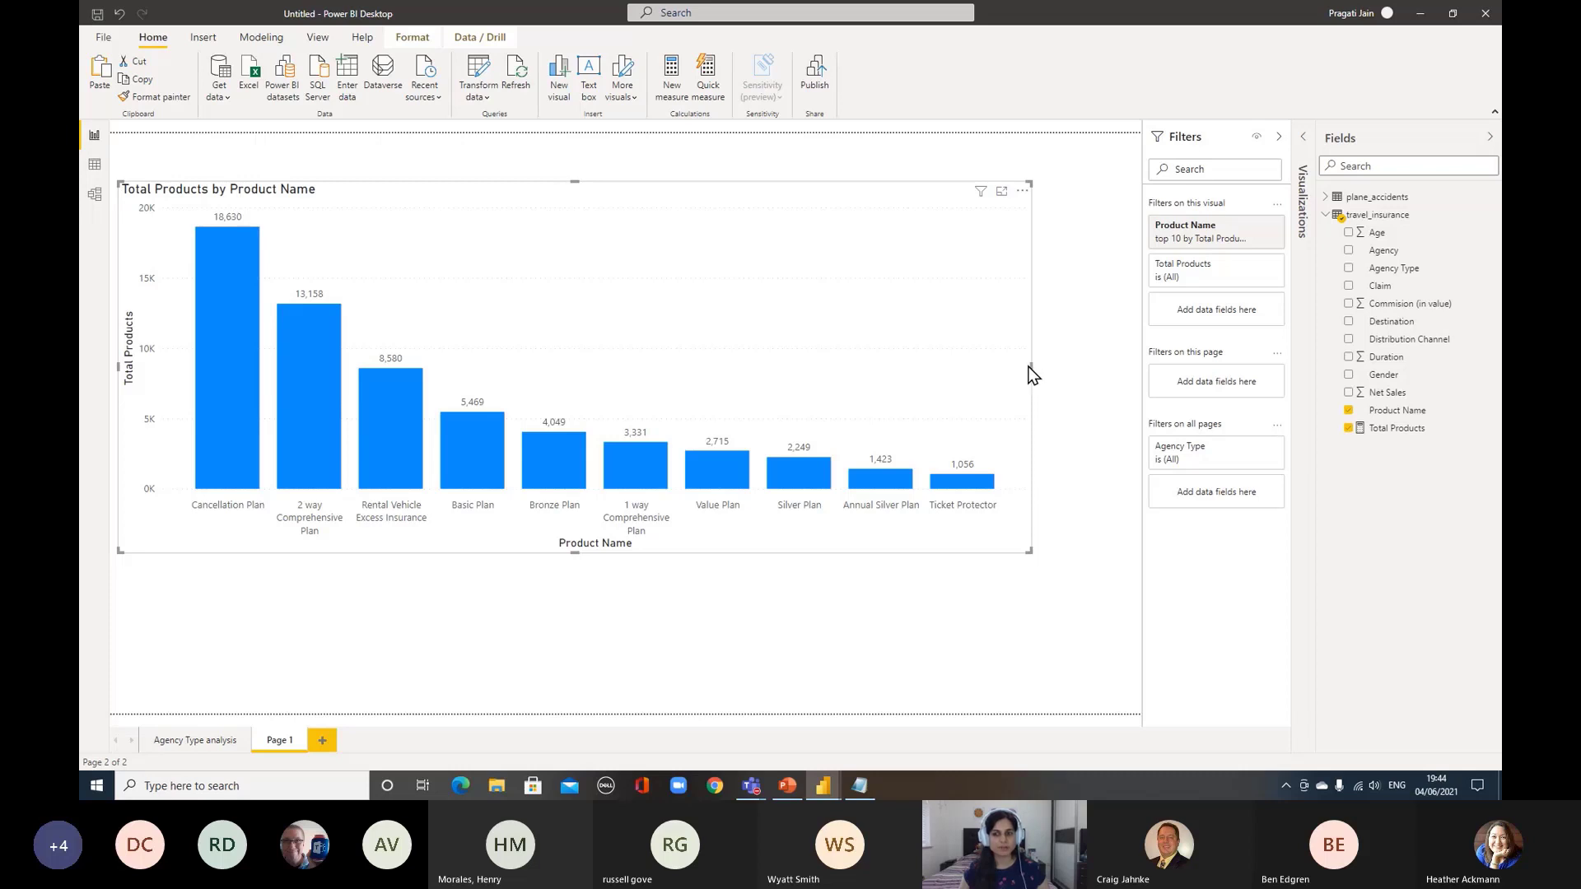
pyautogui.moveTo(1030, 366); pyautogui.dragTo(719, 363)
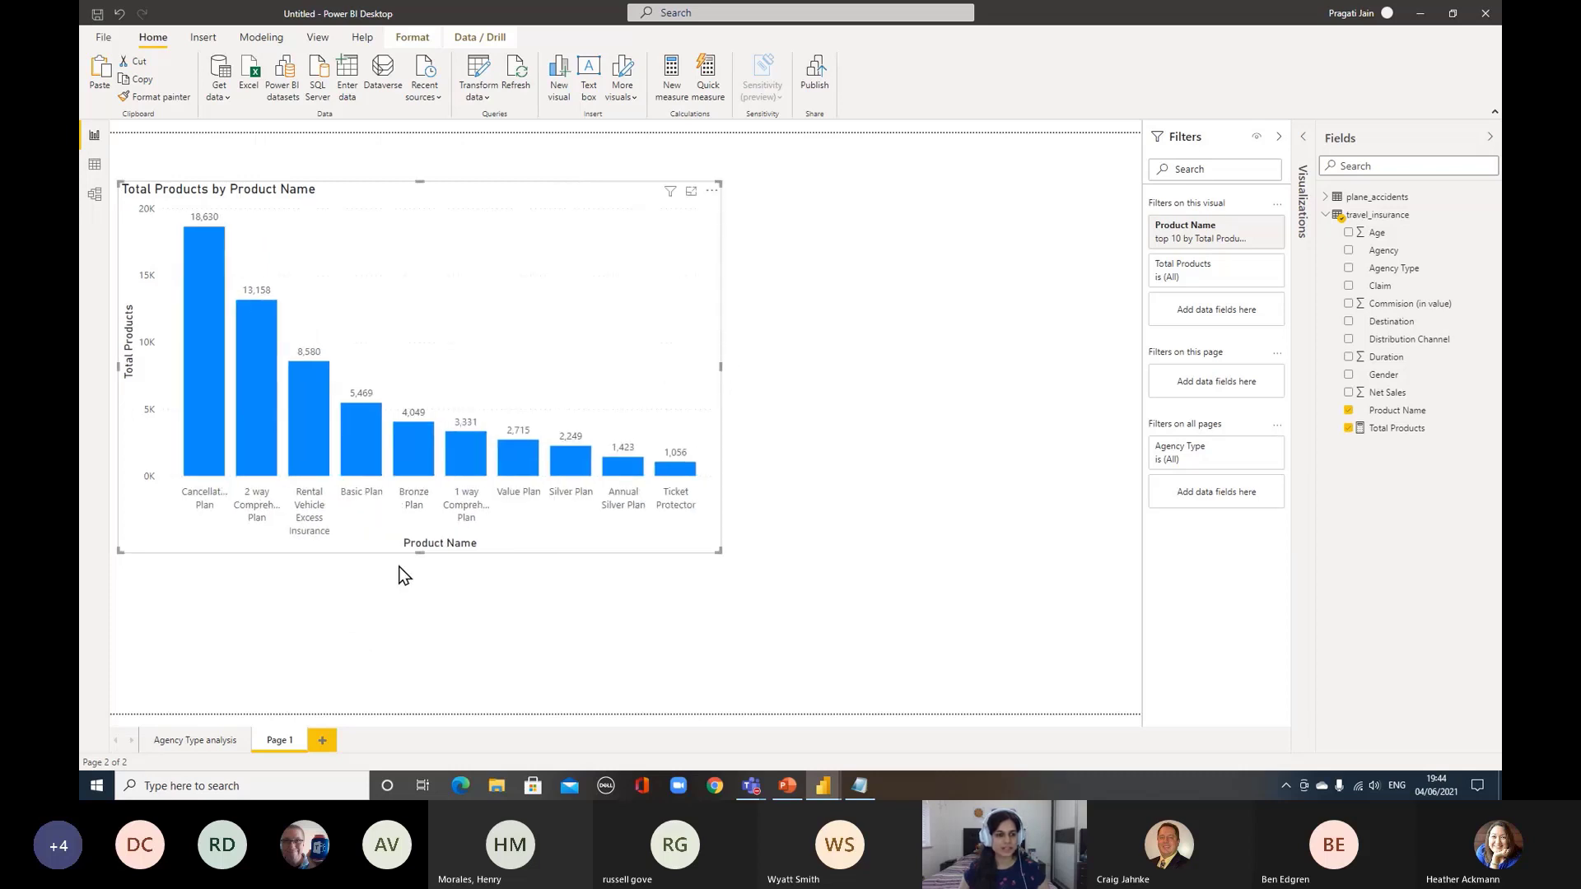
pyautogui.moveTo(423, 547); pyautogui.dragTo(413, 438)
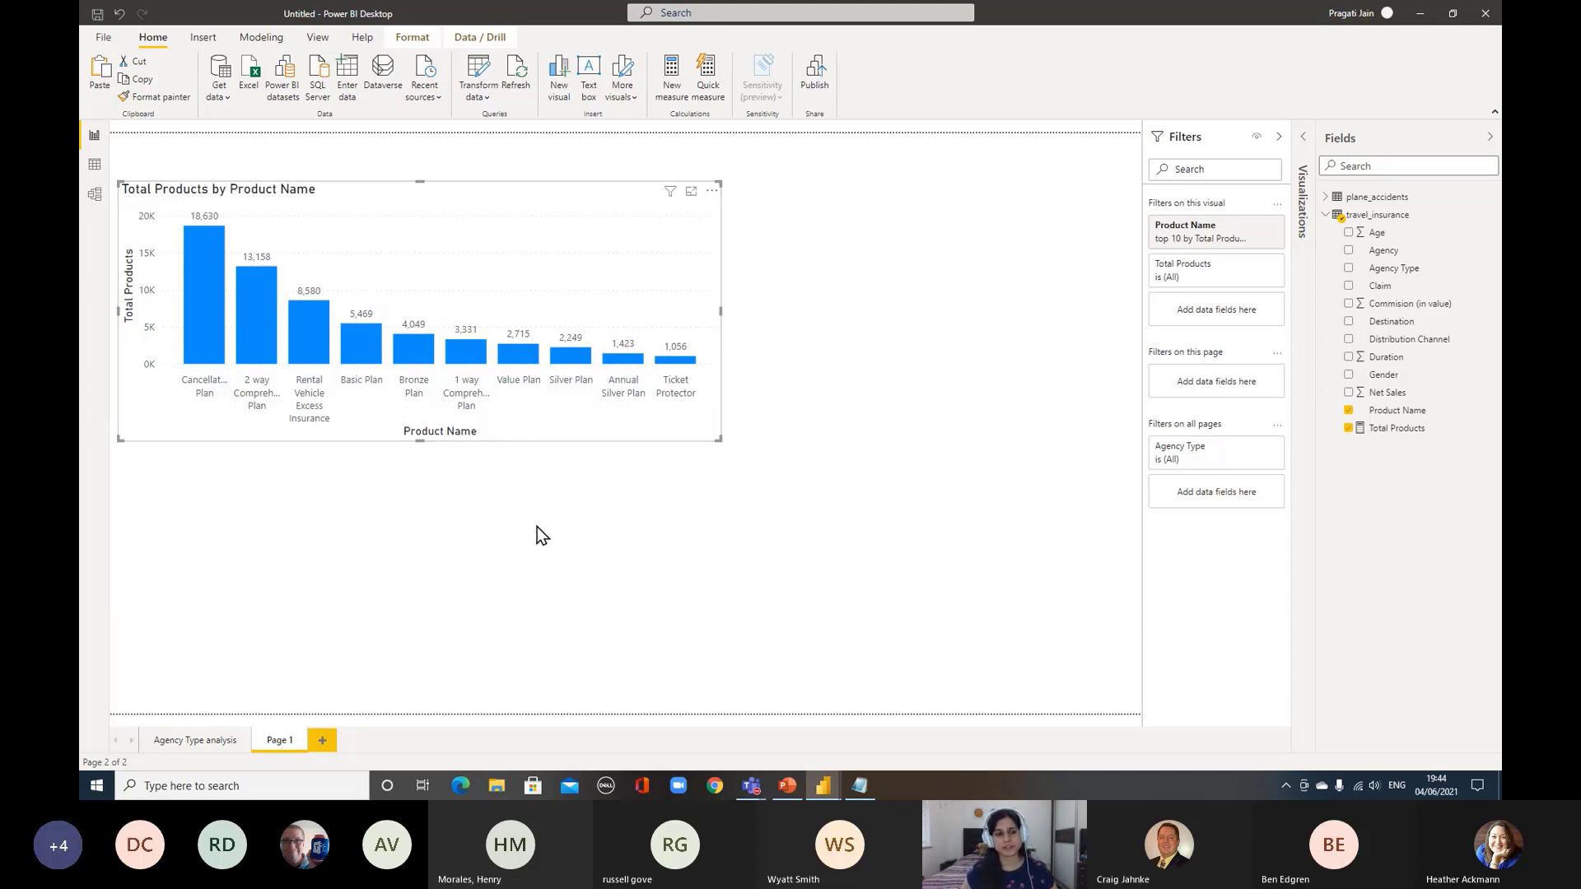
# Reduce the height of the Total Products by Product Name chart and place a wider duplicate of it directly below
pyautogui.click(1278, 136)
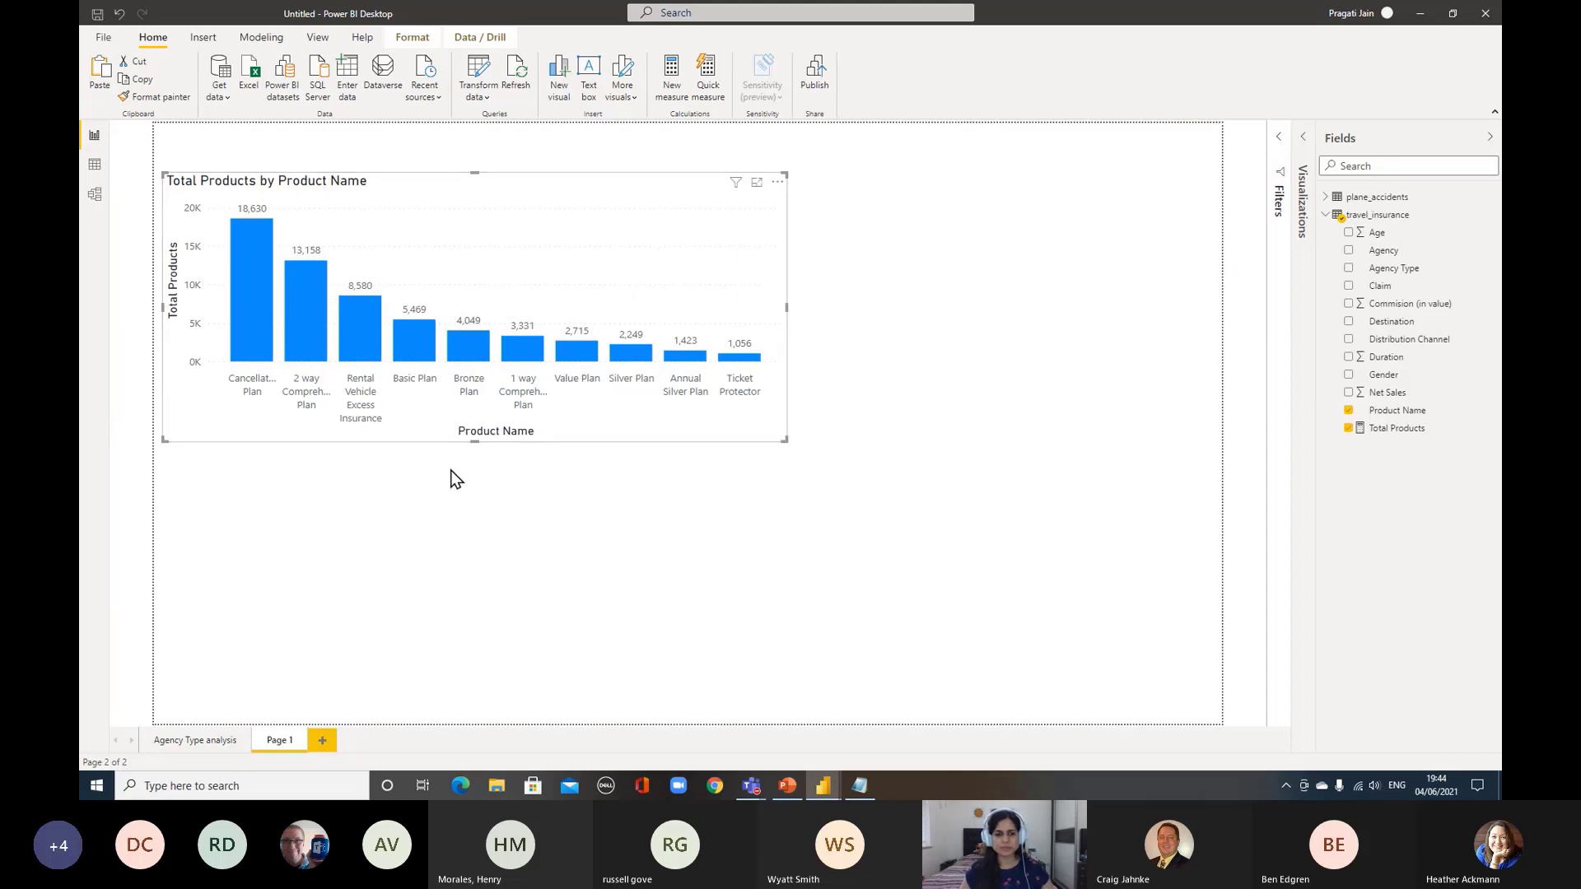
pyautogui.moveTo(475, 440); pyautogui.dragTo(478, 399)
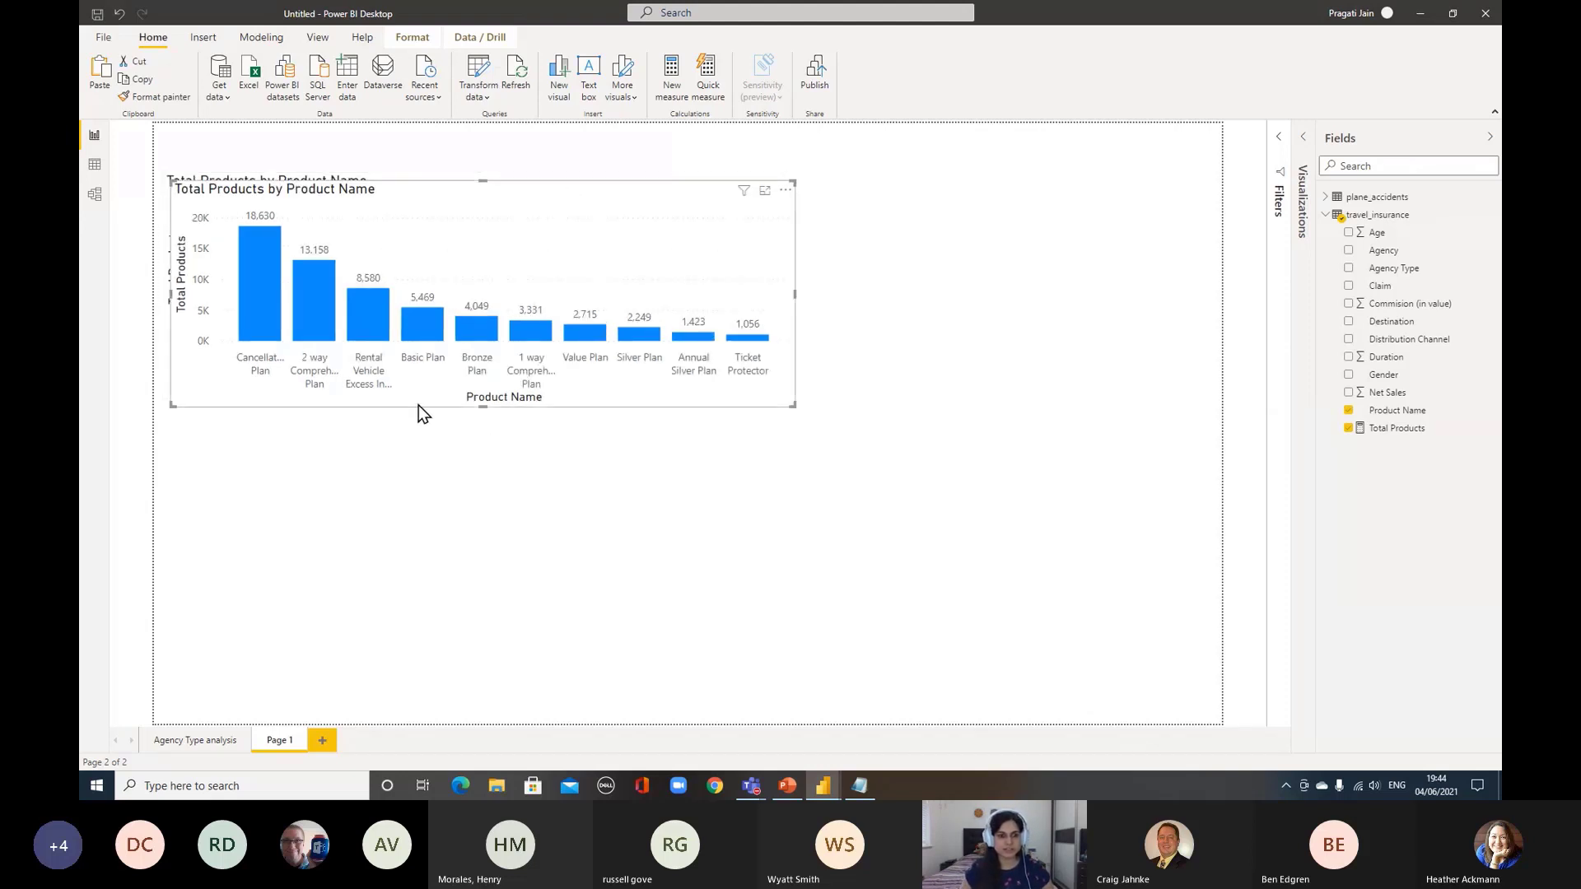
pyautogui.hotkey('ctrl', 'v')
pyautogui.moveTo(843, 528); pyautogui.dragTo(410, 653)
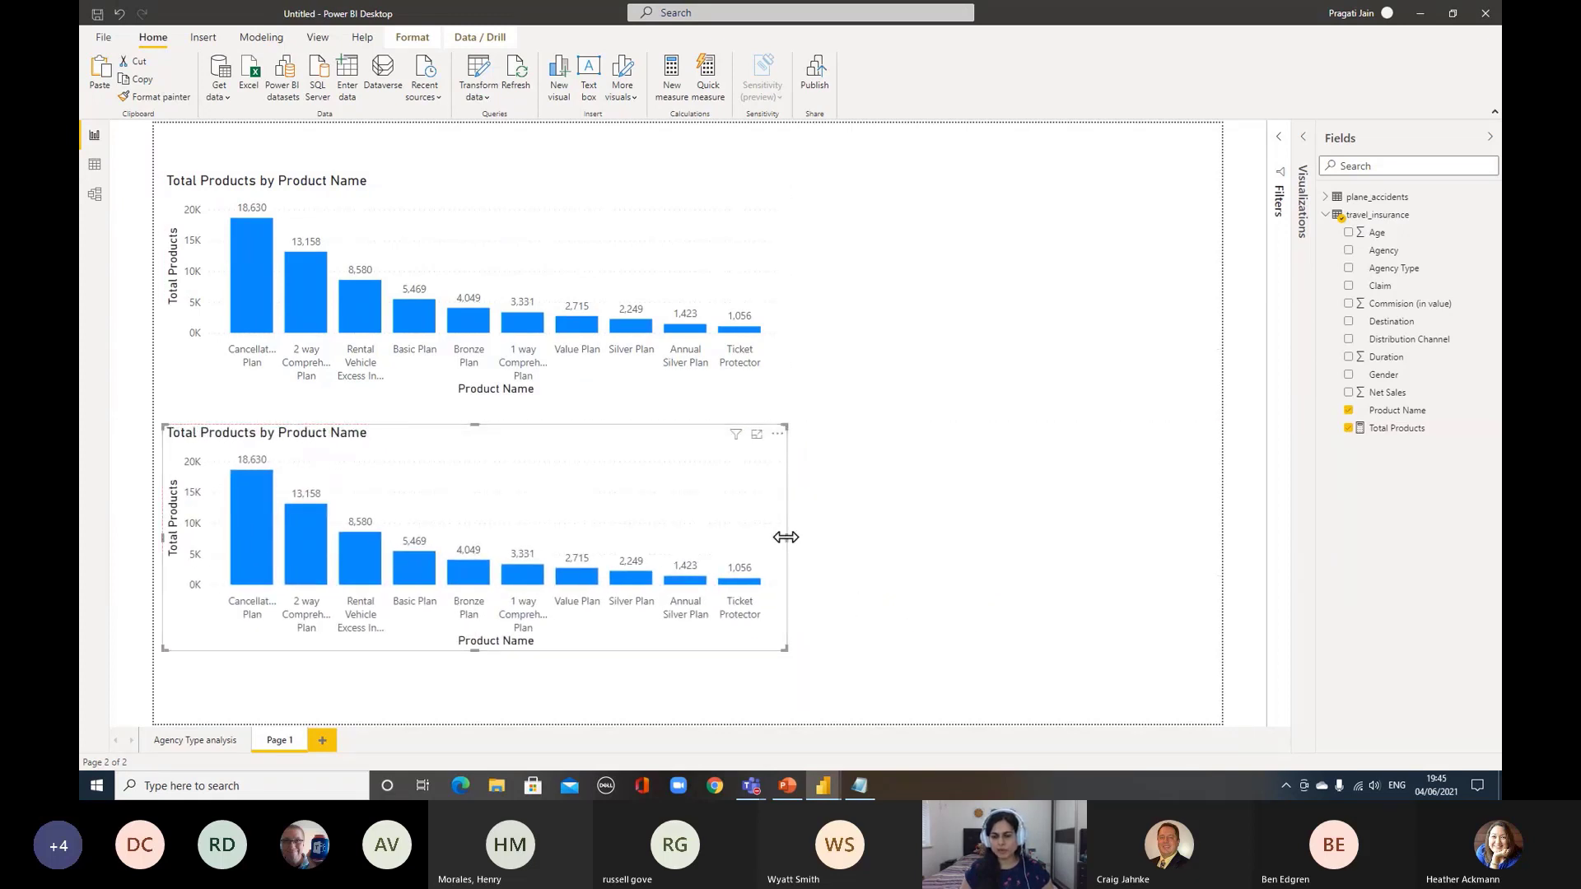
pyautogui.moveTo(787, 540); pyautogui.dragTo(1099, 550)
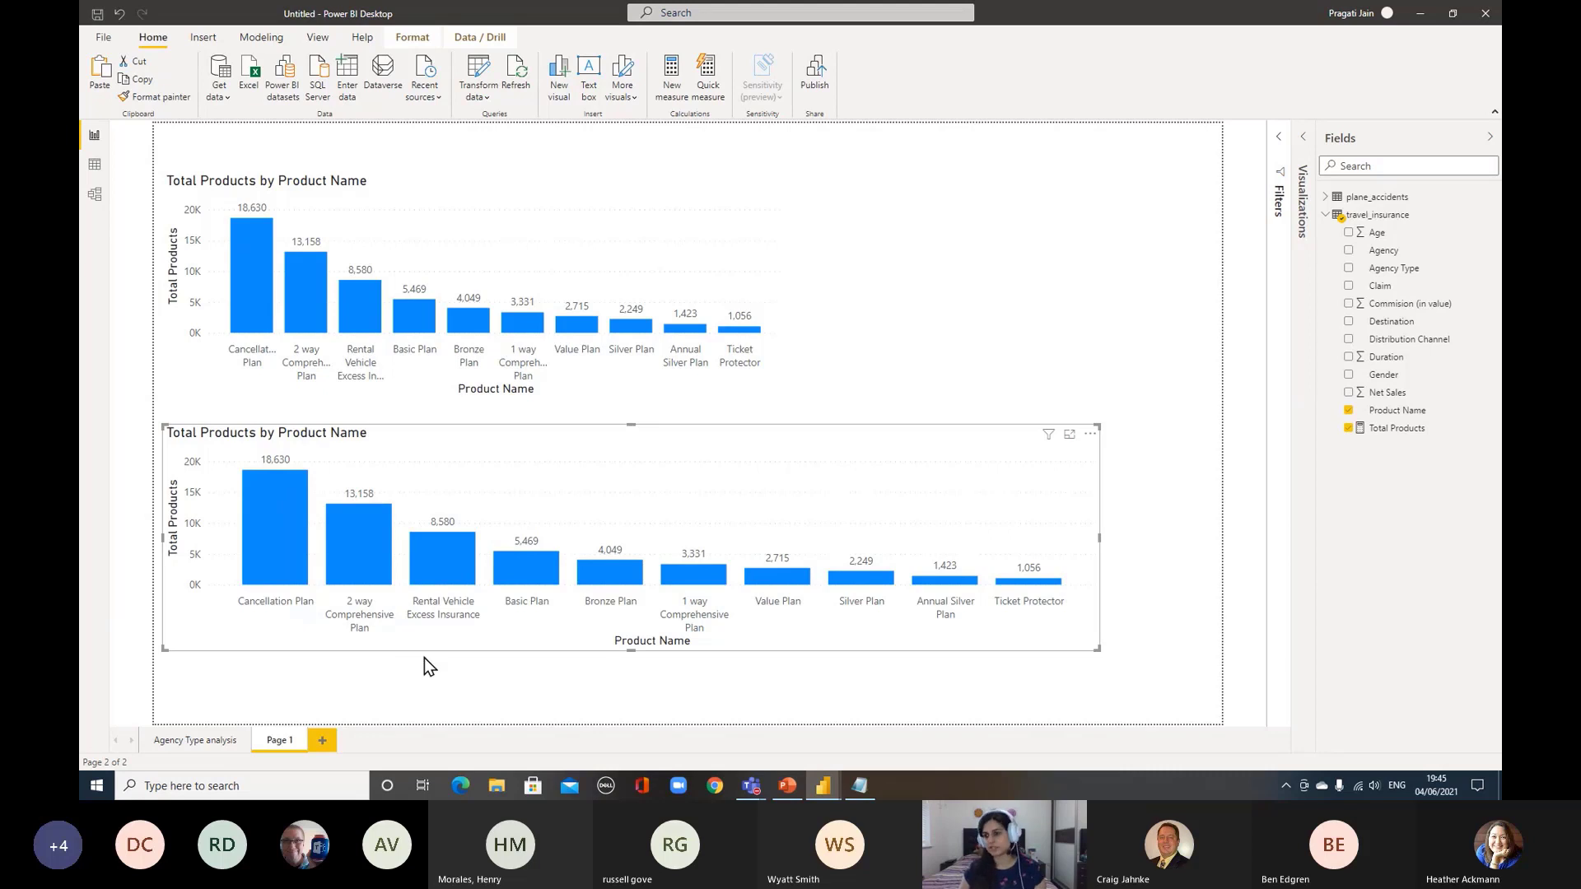
# Convert the duplicate to a line and clustered column chart, and in focus mode add Net Sales as its line values
pyautogui.click(1302, 138)
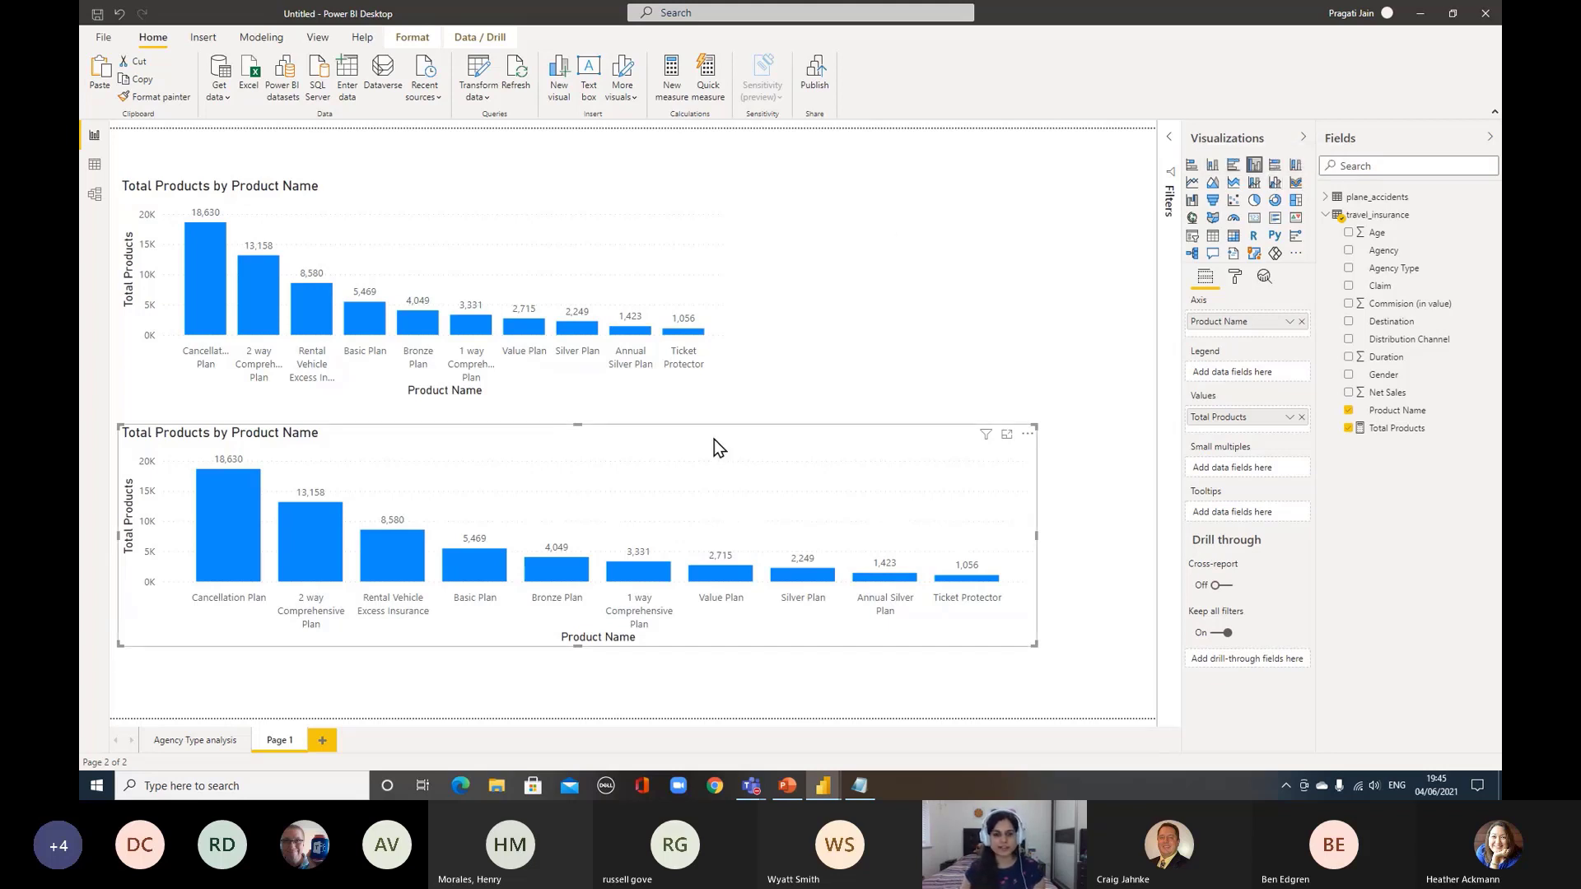
pyautogui.click(1276, 186)
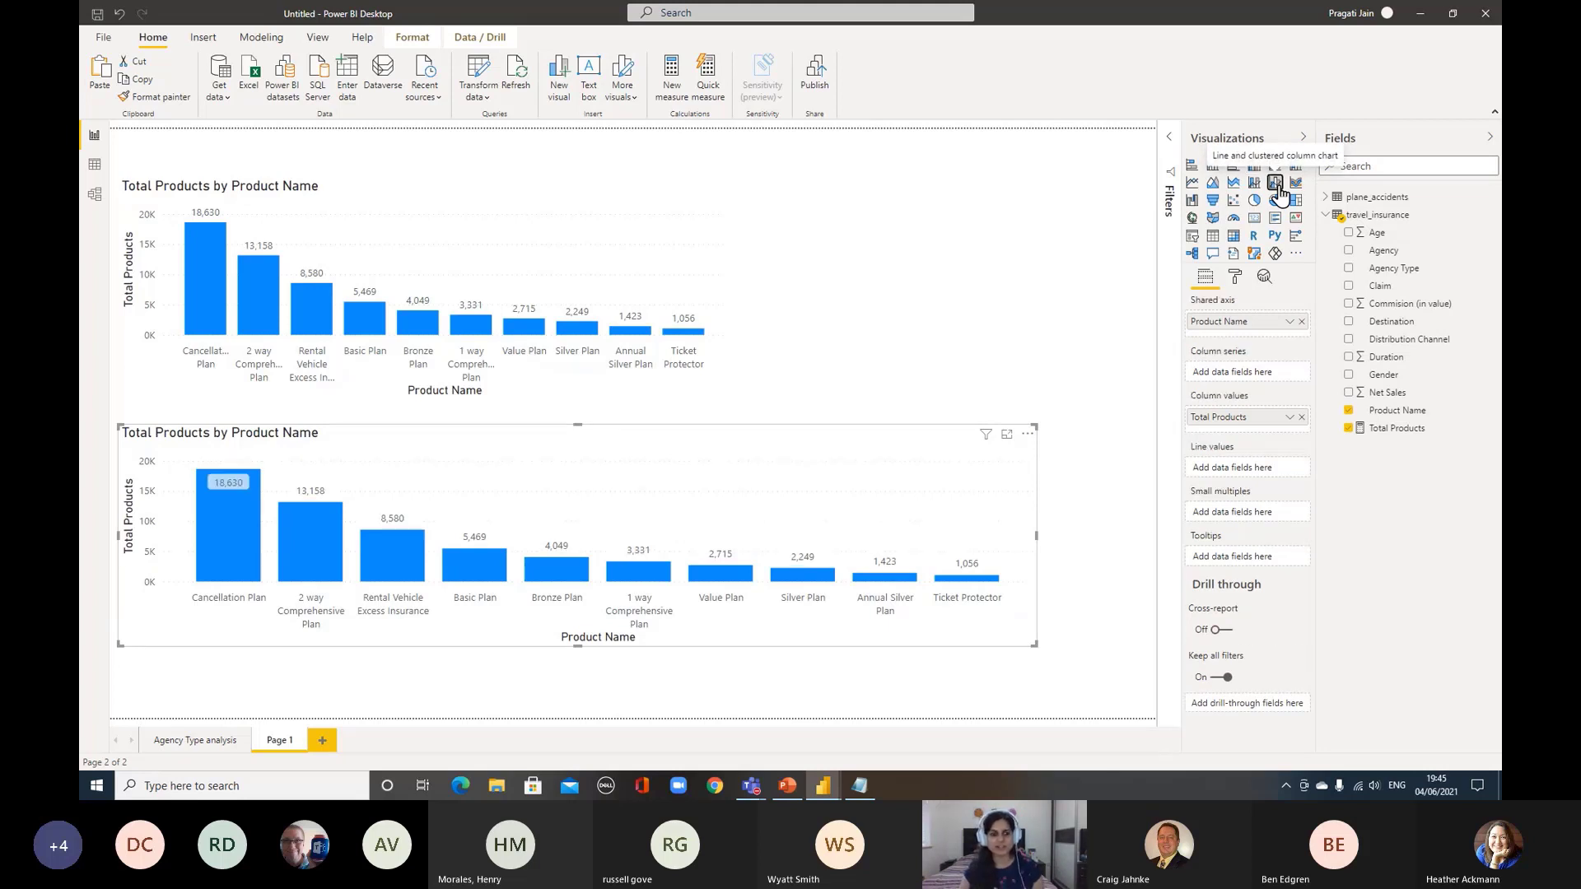
pyautogui.click(1007, 434)
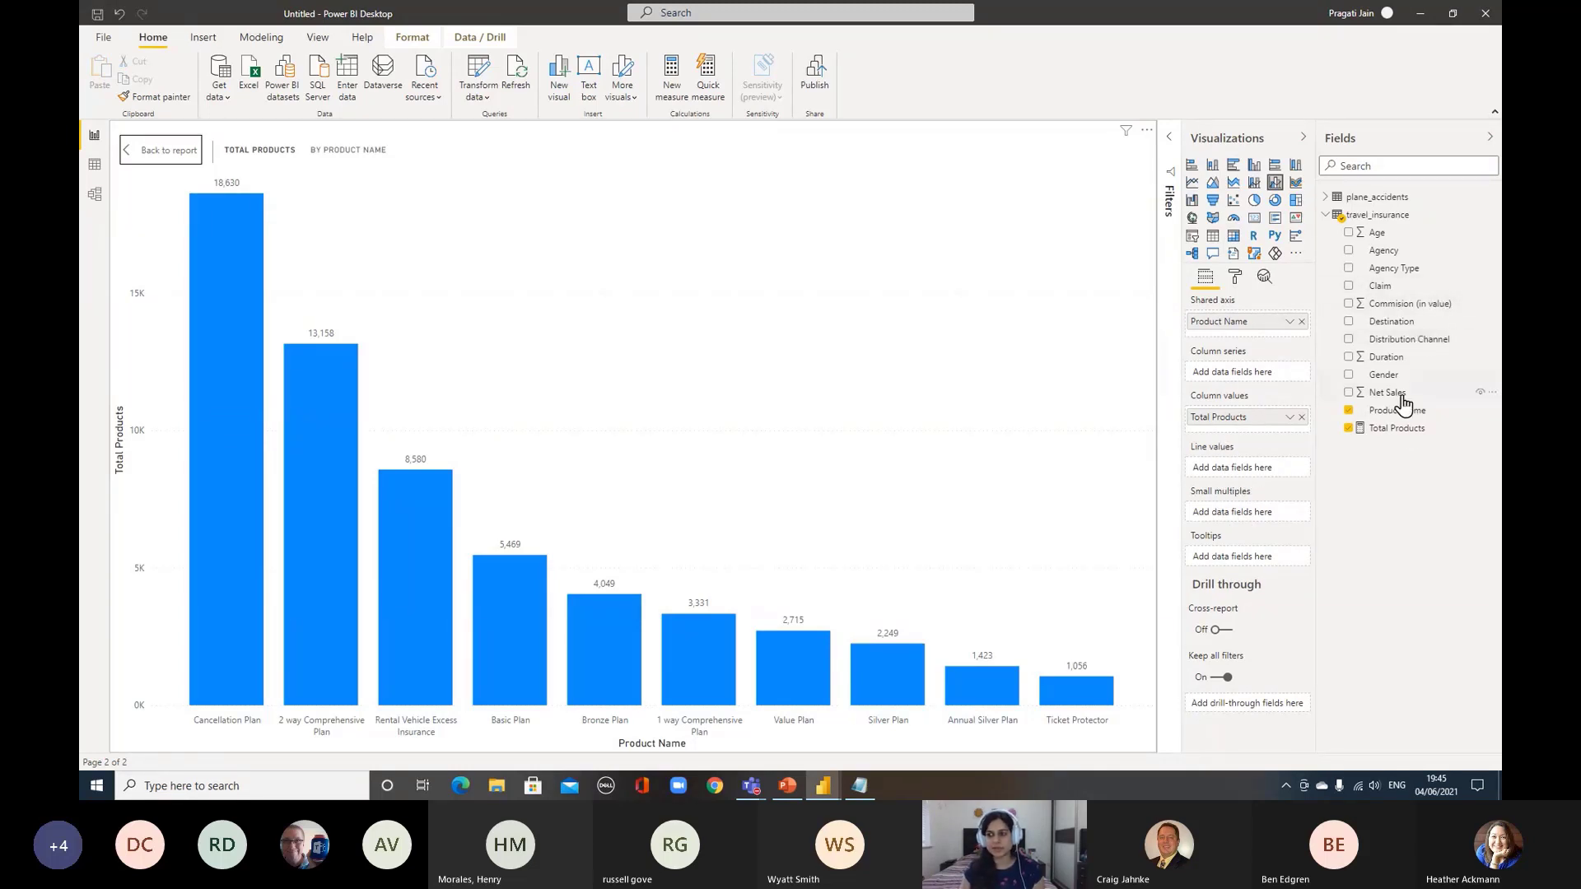
pyautogui.click(1401, 399)
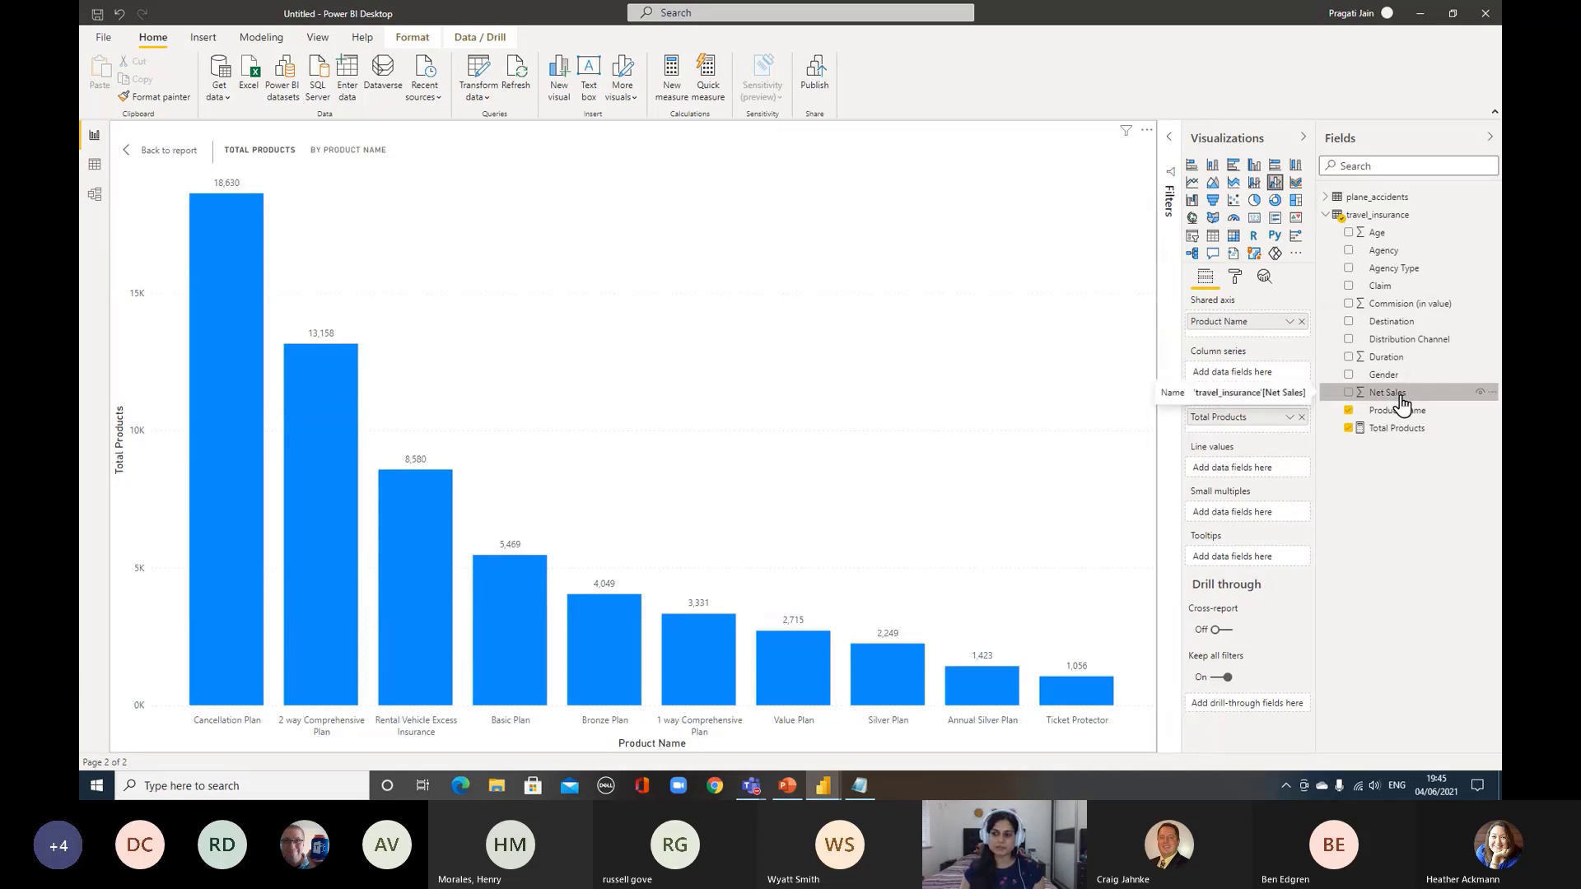
pyautogui.moveTo(1402, 405); pyautogui.dragTo(1244, 469)
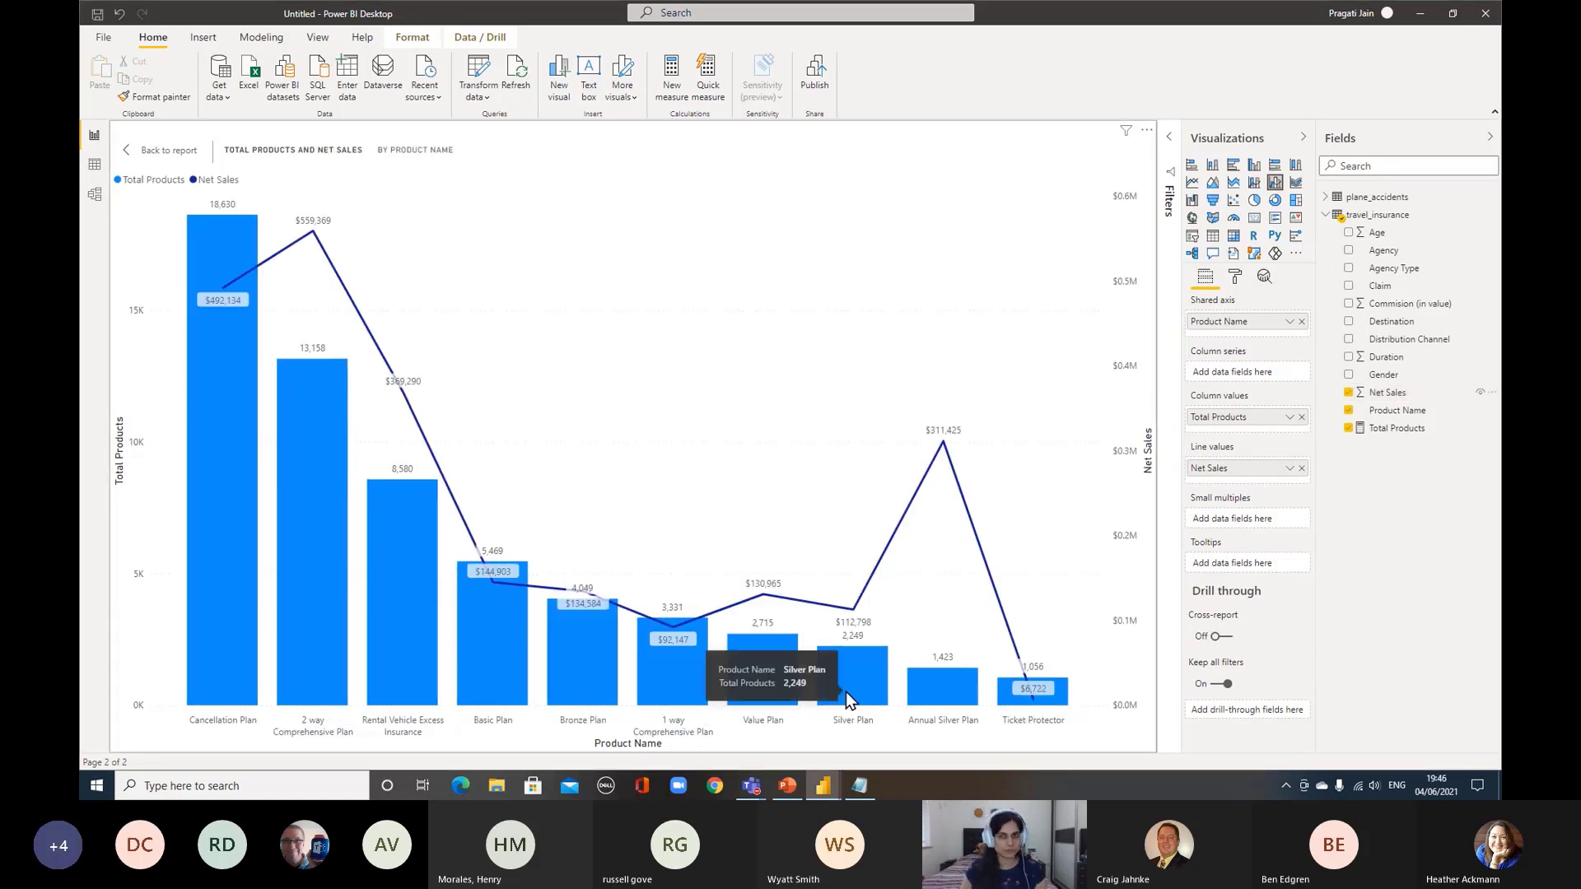
# Change the data color of the Net Sales line to pink
pyautogui.click(1234, 277)
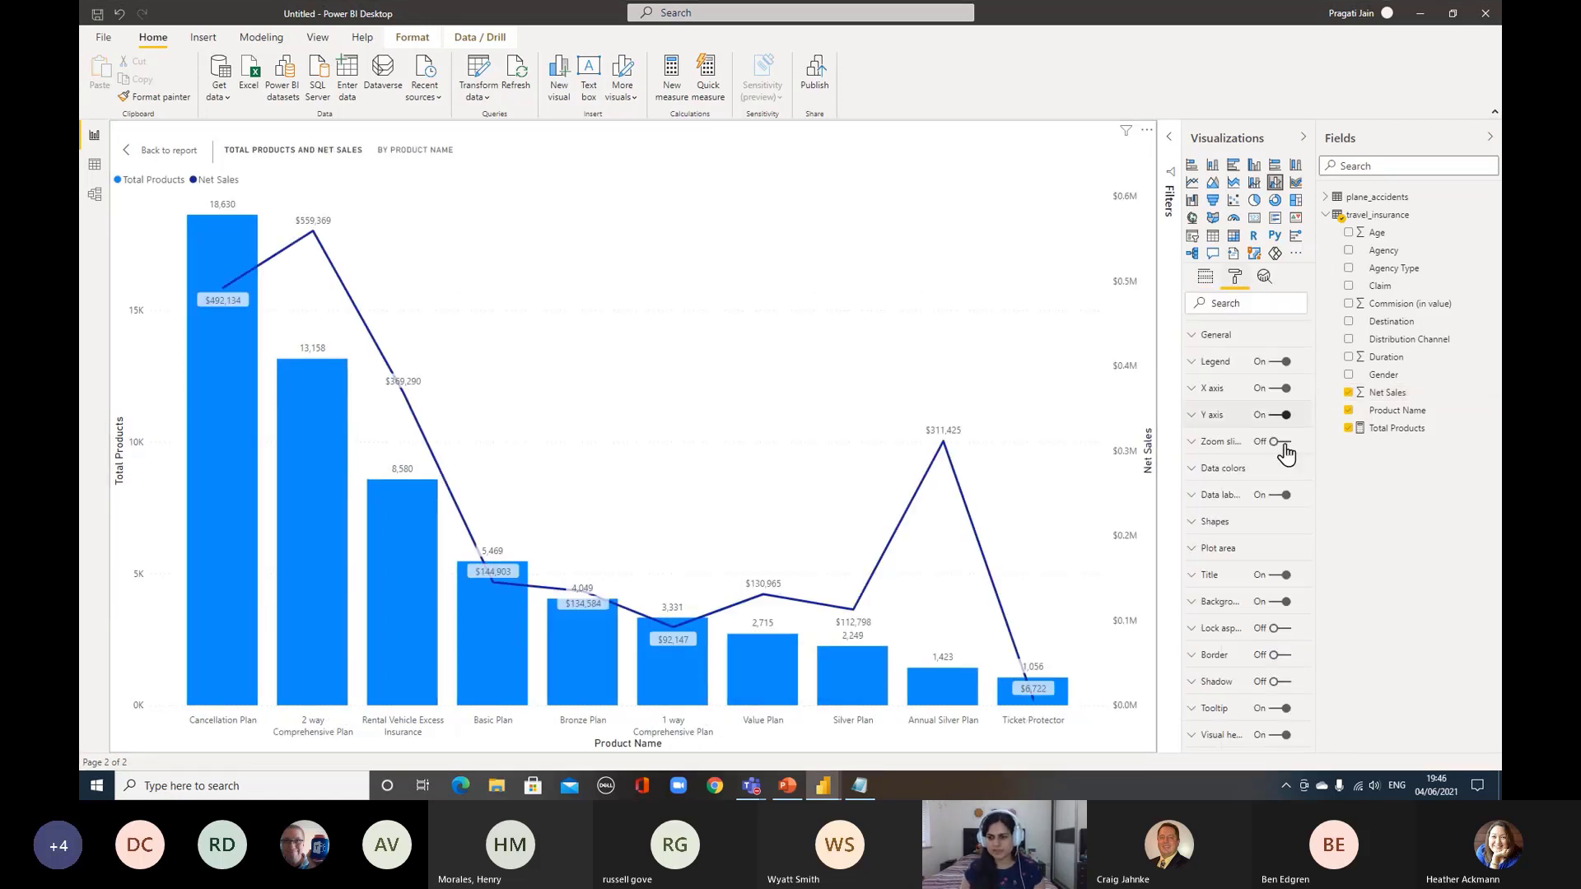
pyautogui.click(1255, 475)
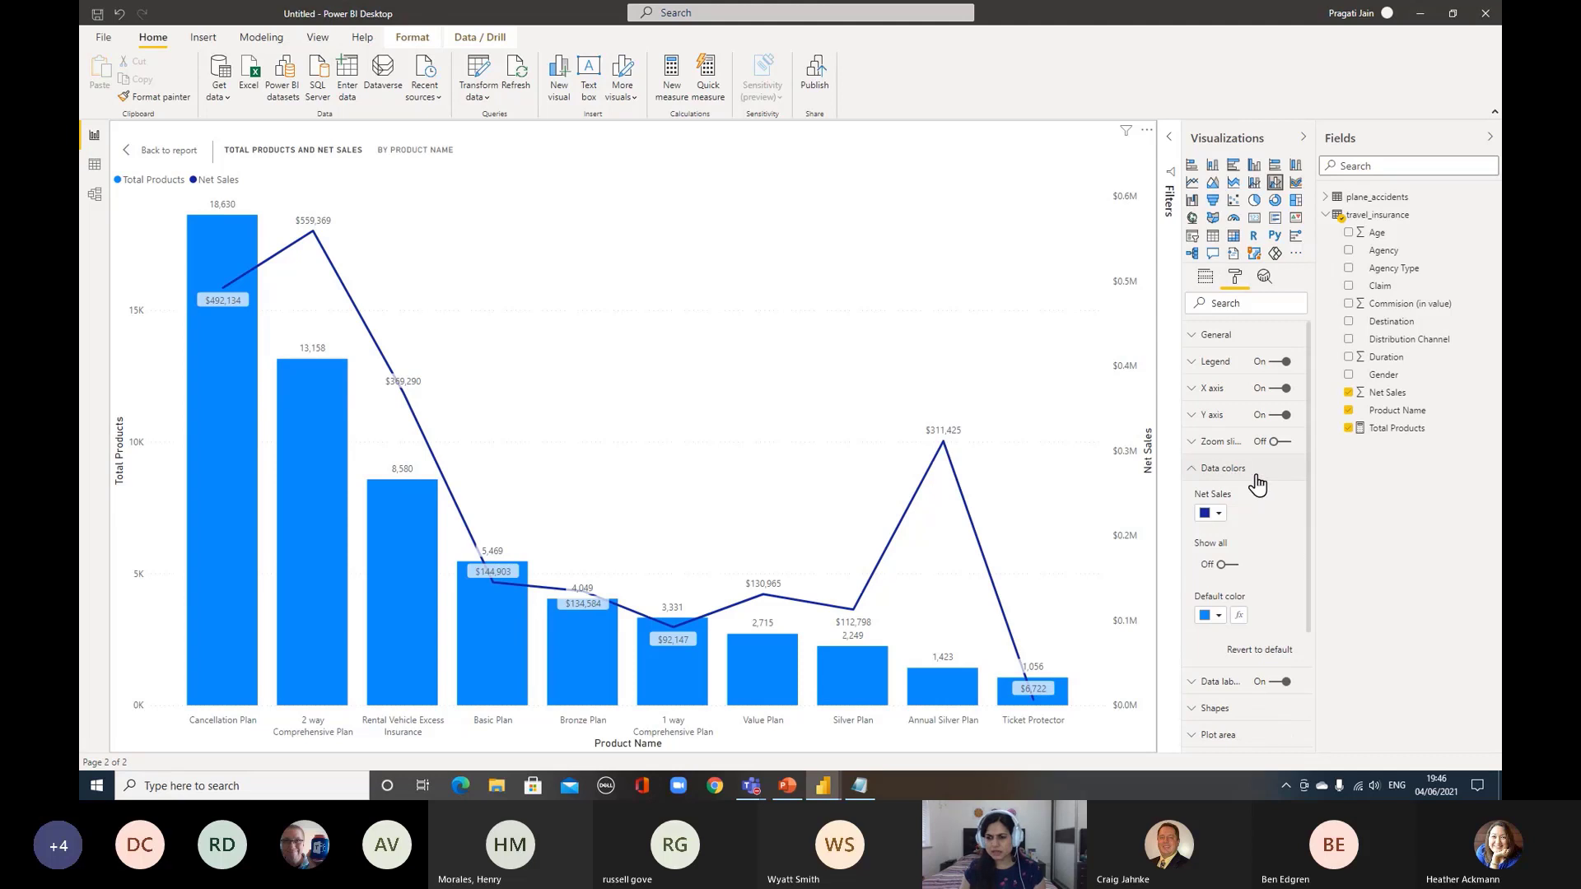
pyautogui.click(1212, 514)
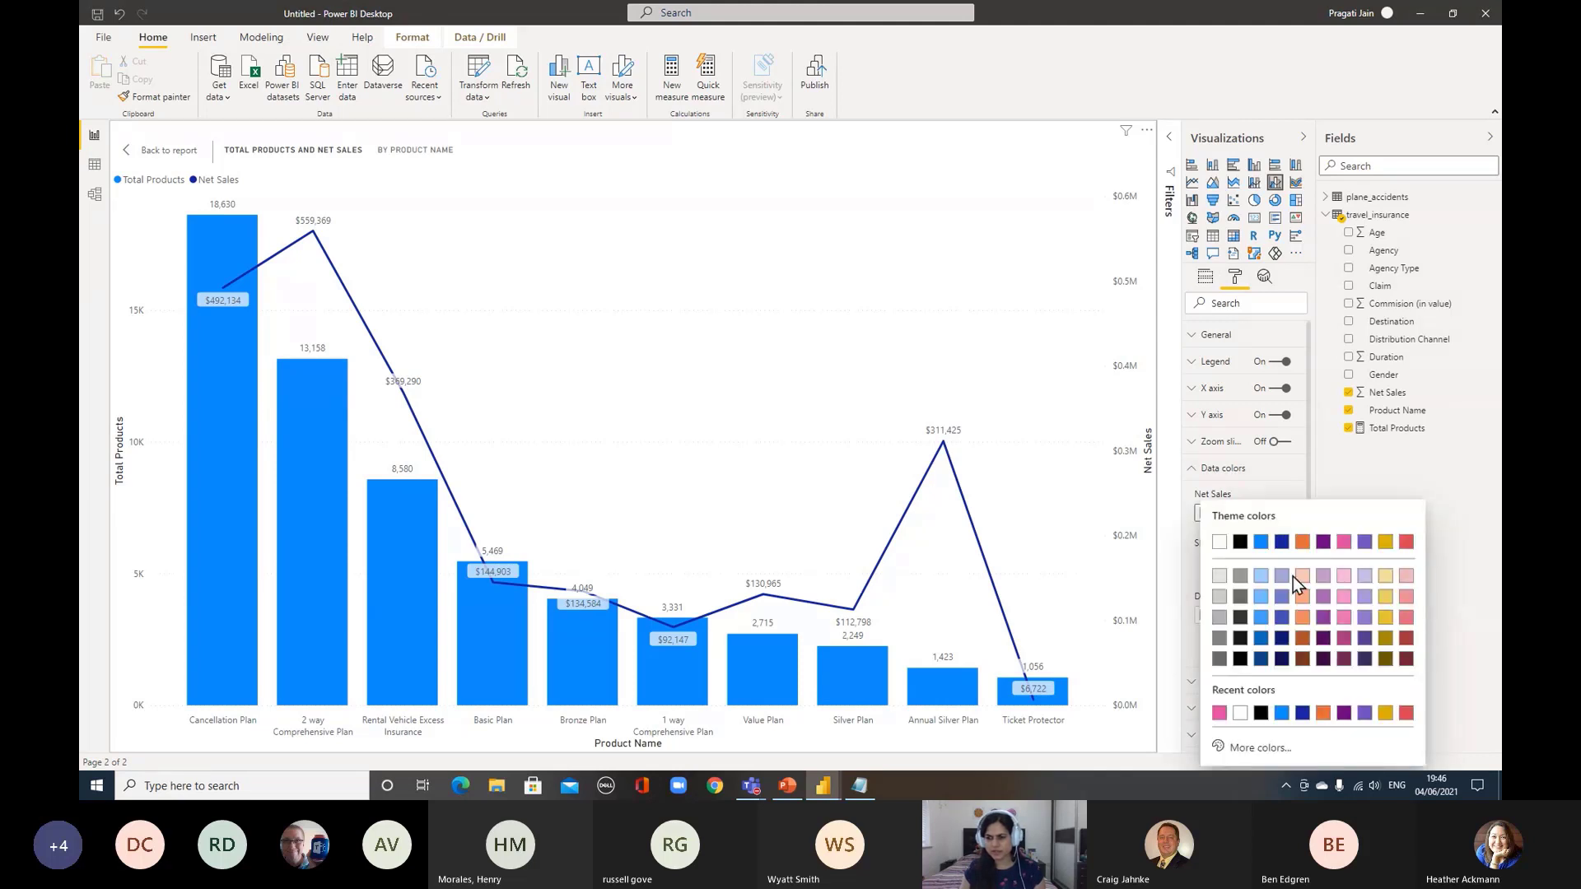
pyautogui.click(1219, 713)
pyautogui.click(1191, 469)
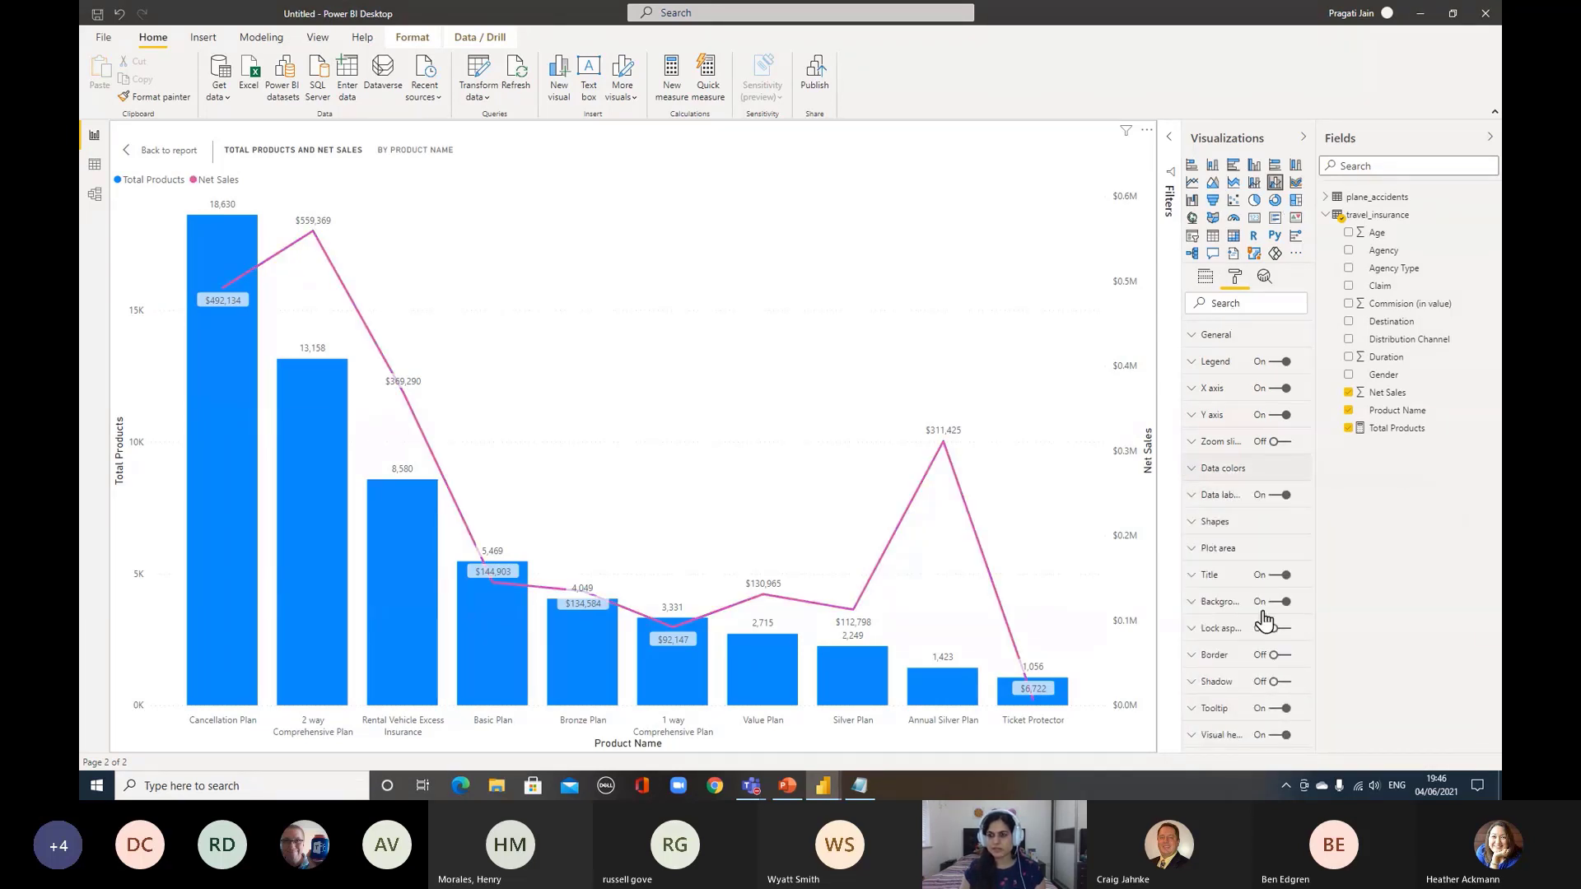
# Collapse the visualization options and field list, then return from the enlarged combo chart to the report page
pyautogui.click(1301, 138)
pyautogui.click(1482, 140)
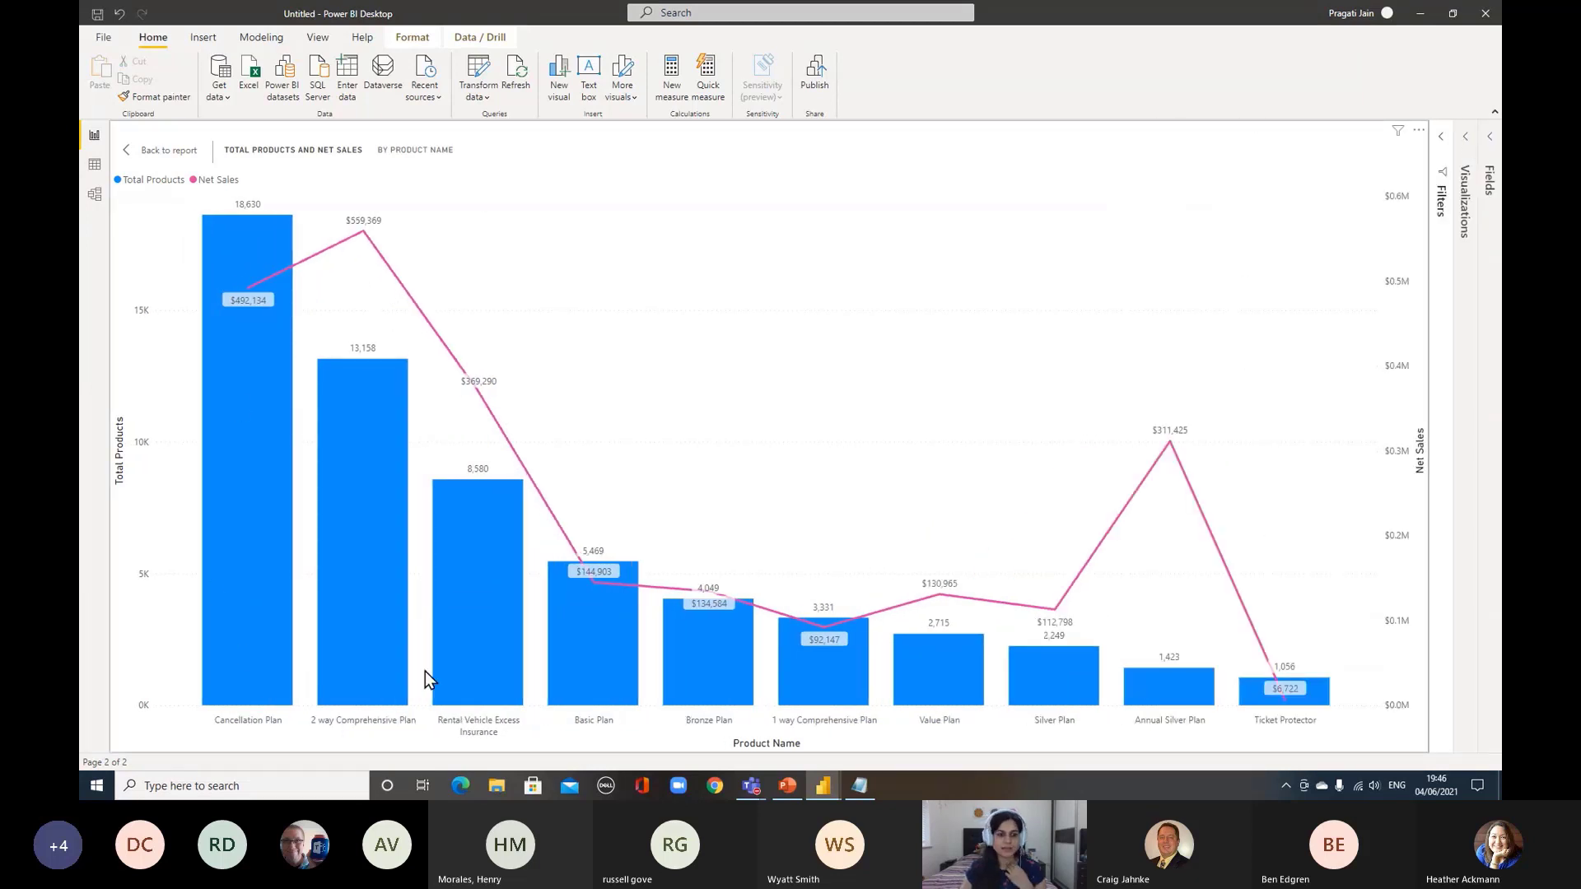
pyautogui.moveTo(479, 675)
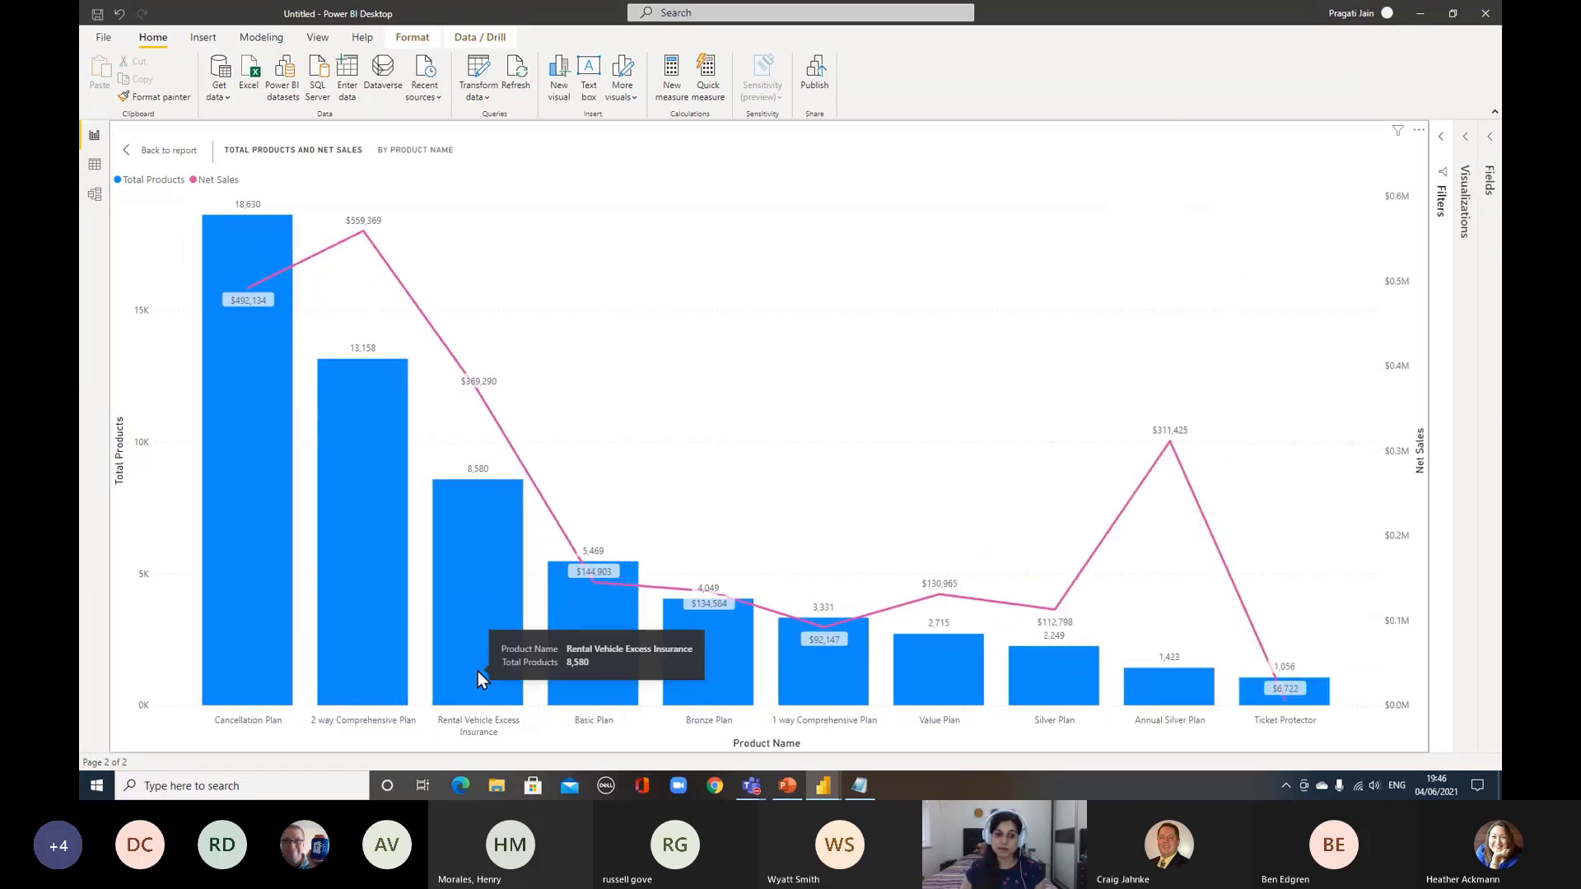
pyautogui.click(150, 154)
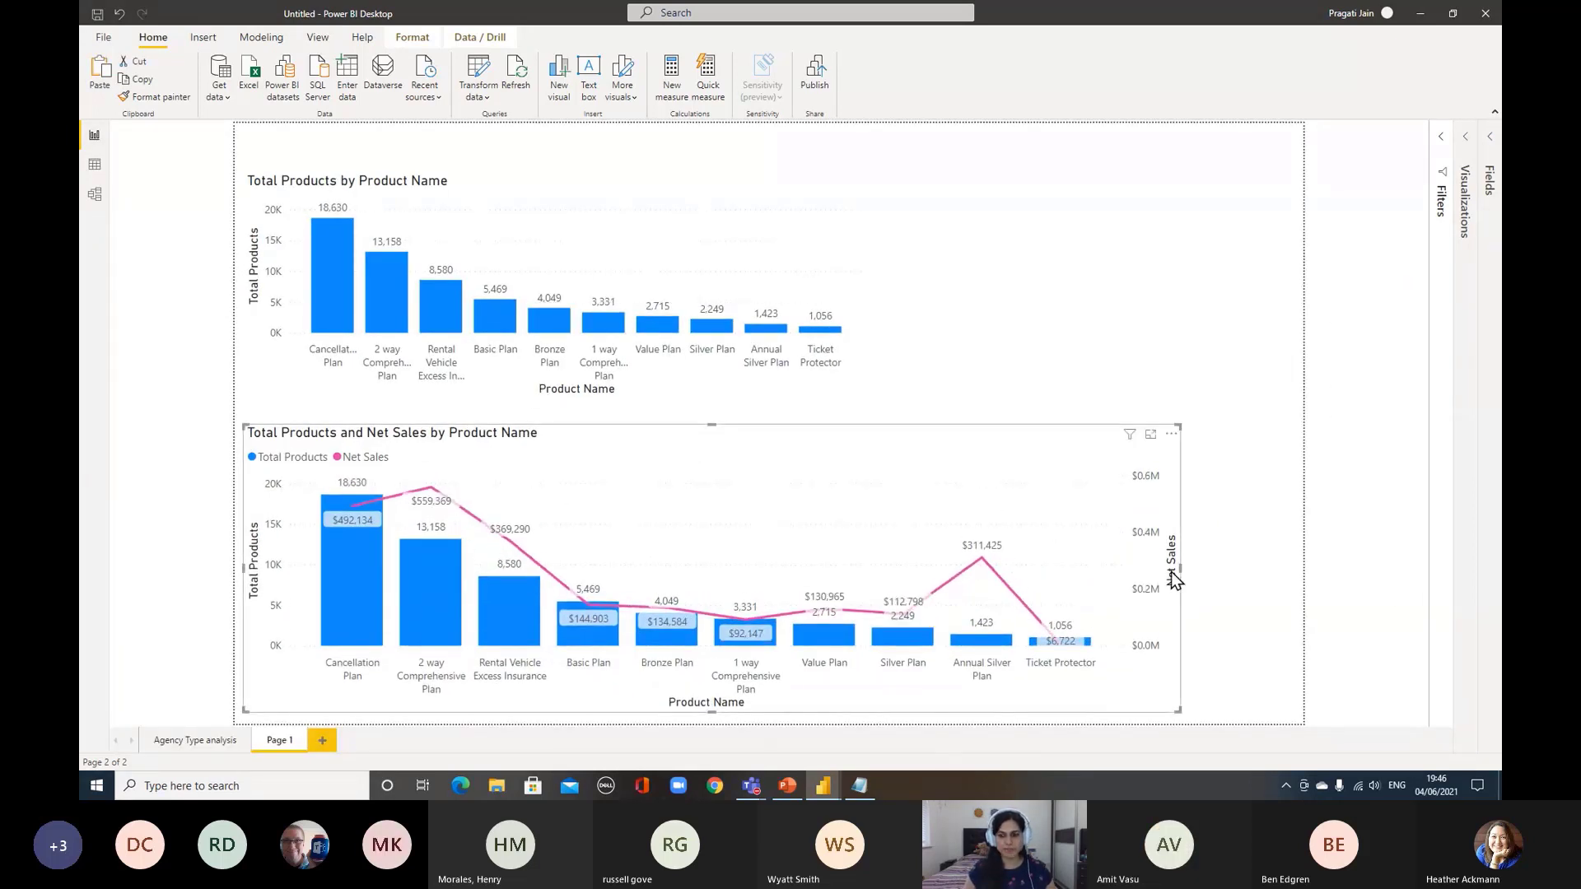
# Widen the upper Total Products by Product Name chart to match the width of the combo chart below it
pyautogui.click(741, 196)
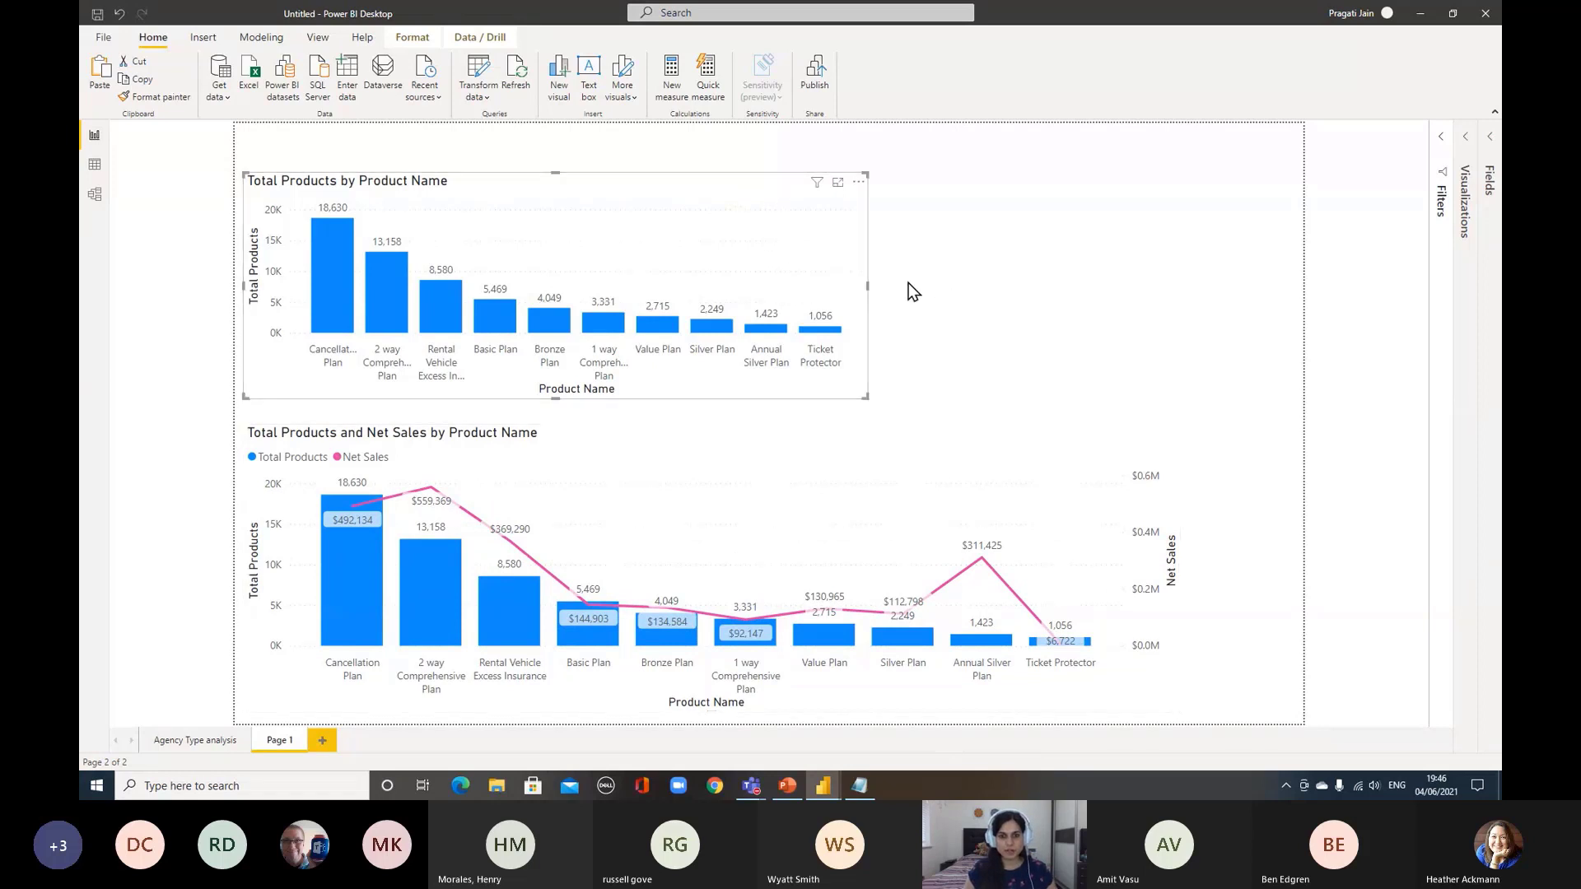
pyautogui.moveTo(869, 290); pyautogui.dragTo(1182, 310)
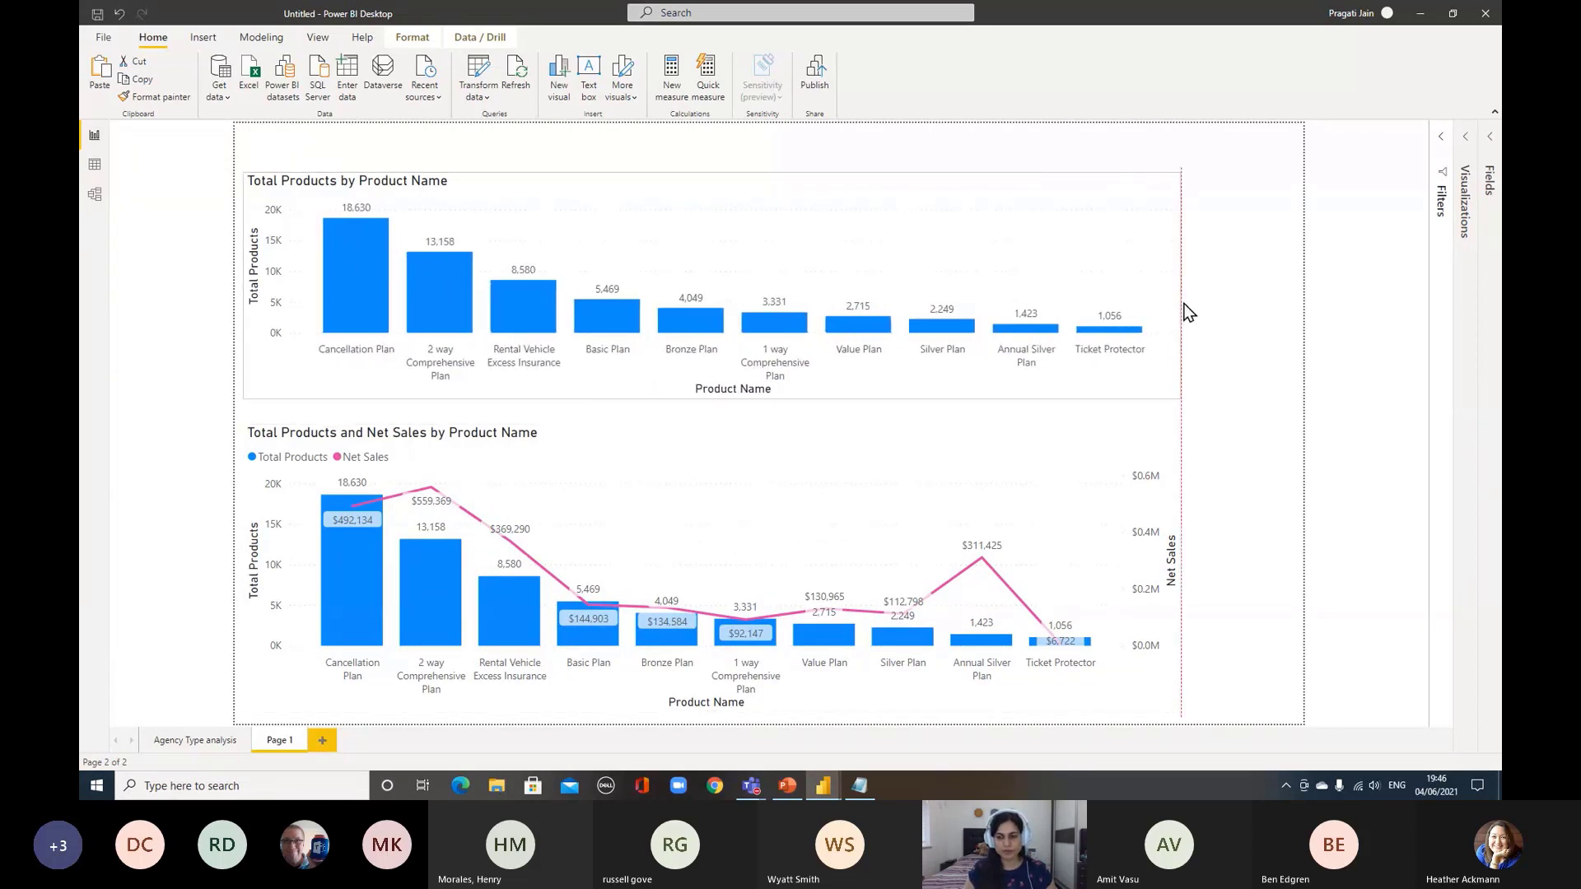
pyautogui.click(1208, 386)
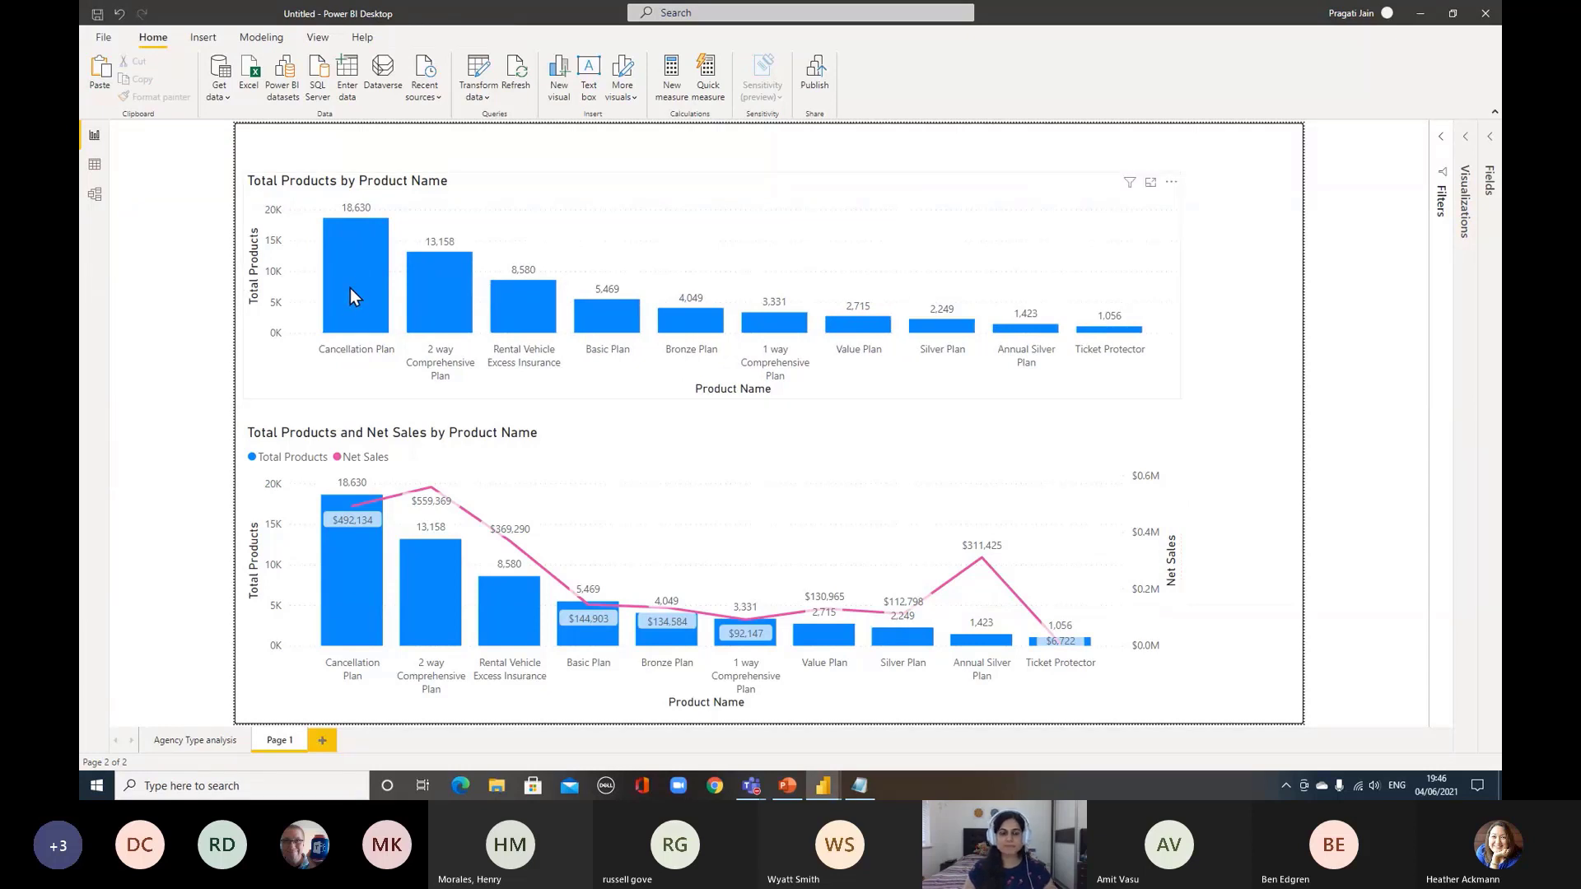
pyautogui.moveTo(349, 288)
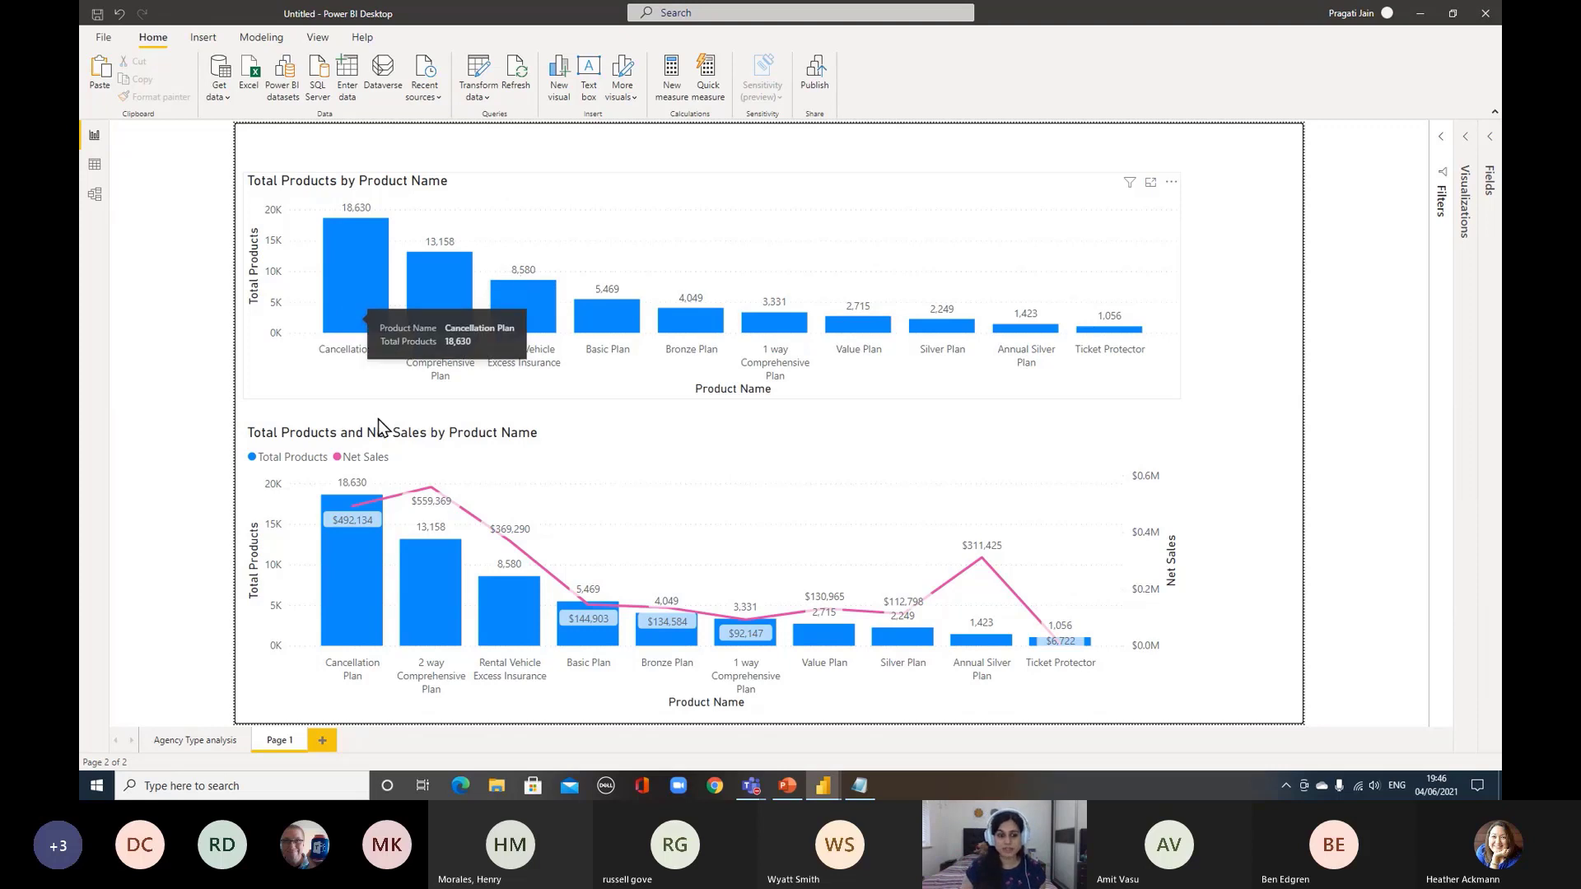
pyautogui.moveTo(369, 596)
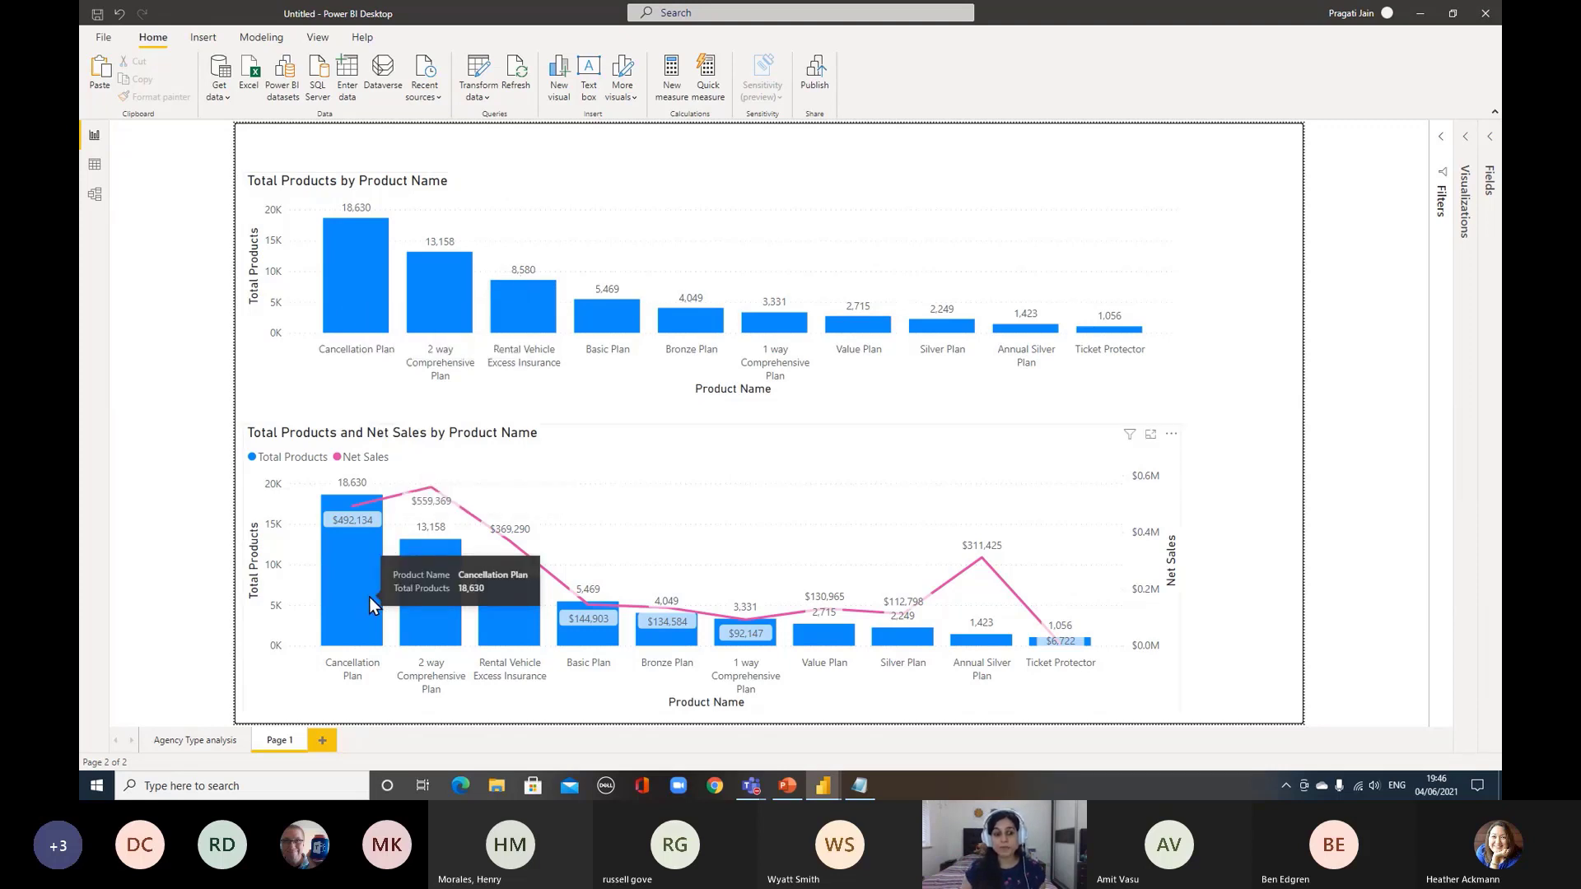